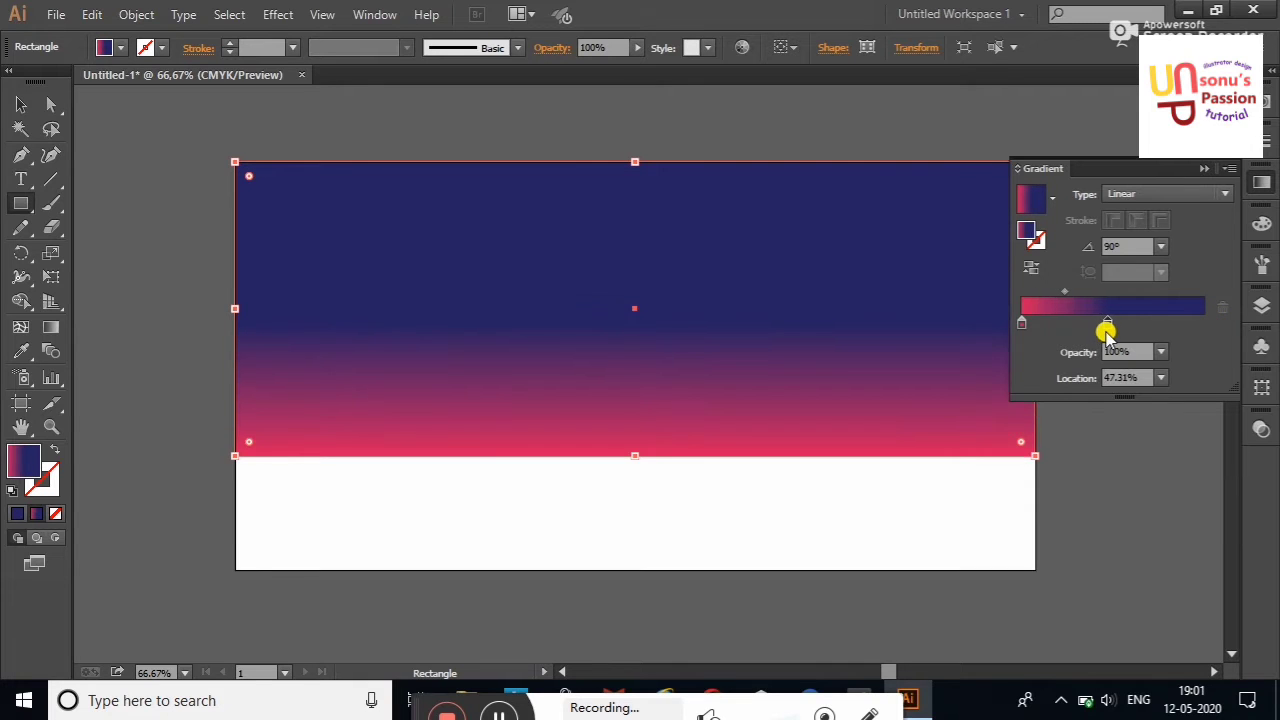
# Close the gradient settings and deselect the sky rectangle.
pyautogui.click(1198, 166)
pyautogui.click(1043, 170)
pyautogui.click(688, 383)
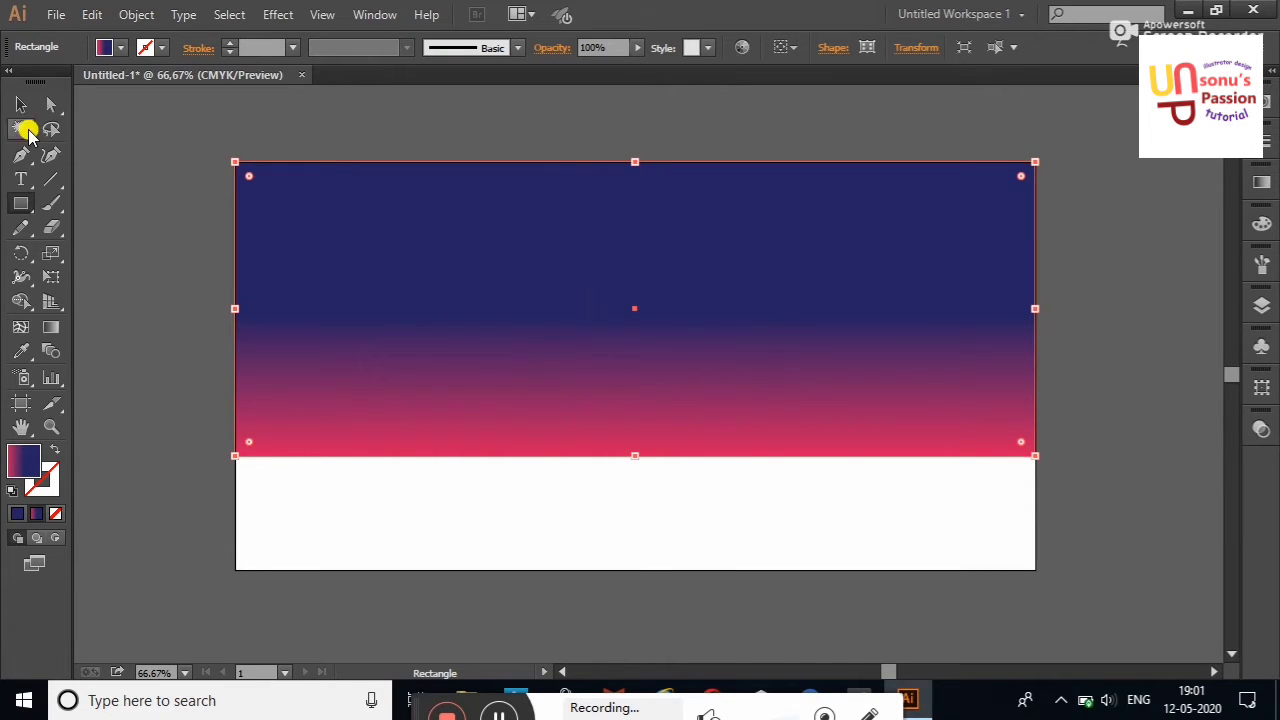
pyautogui.click(22, 107)
pyautogui.click(180, 206)
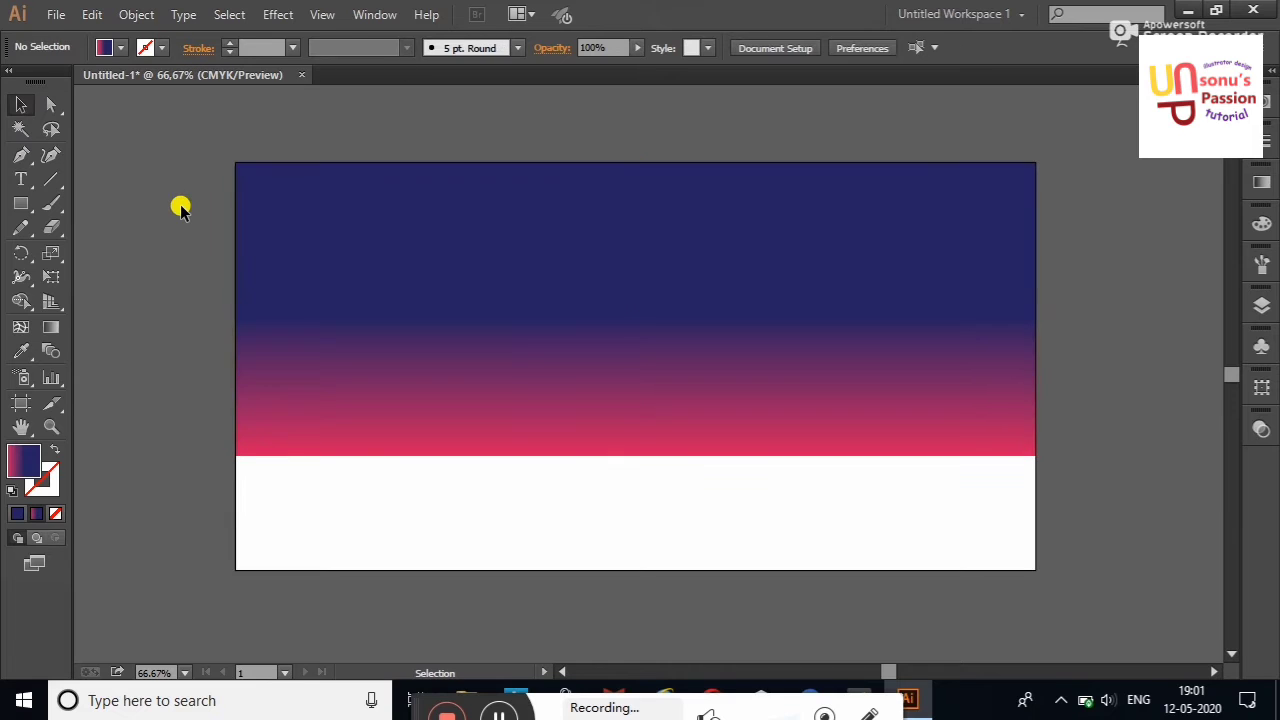
# Move Layer 1 above Layer 2 in the layer order, with the Pen tool ready for drawing.
pyautogui.click(22, 155)
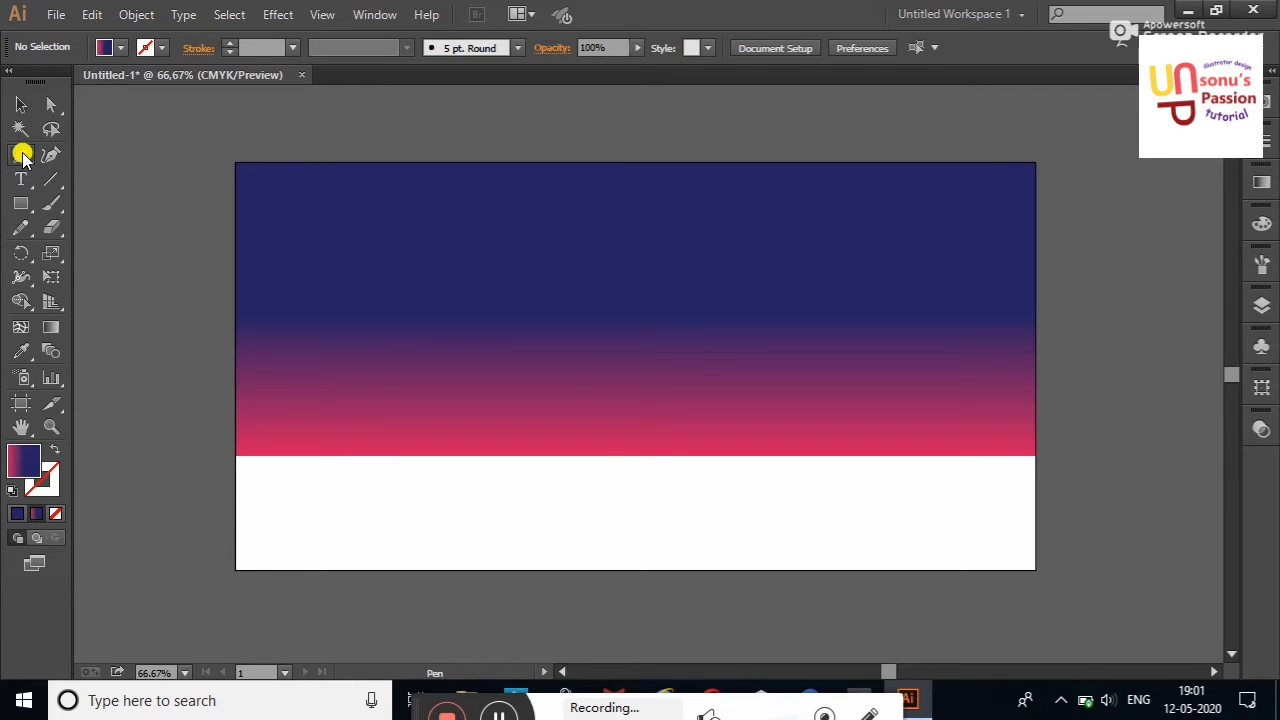
pyautogui.click(1259, 308)
pyautogui.click(1072, 317)
pyautogui.moveTo(1126, 338); pyautogui.dragTo(1128, 310)
pyautogui.click(1202, 294)
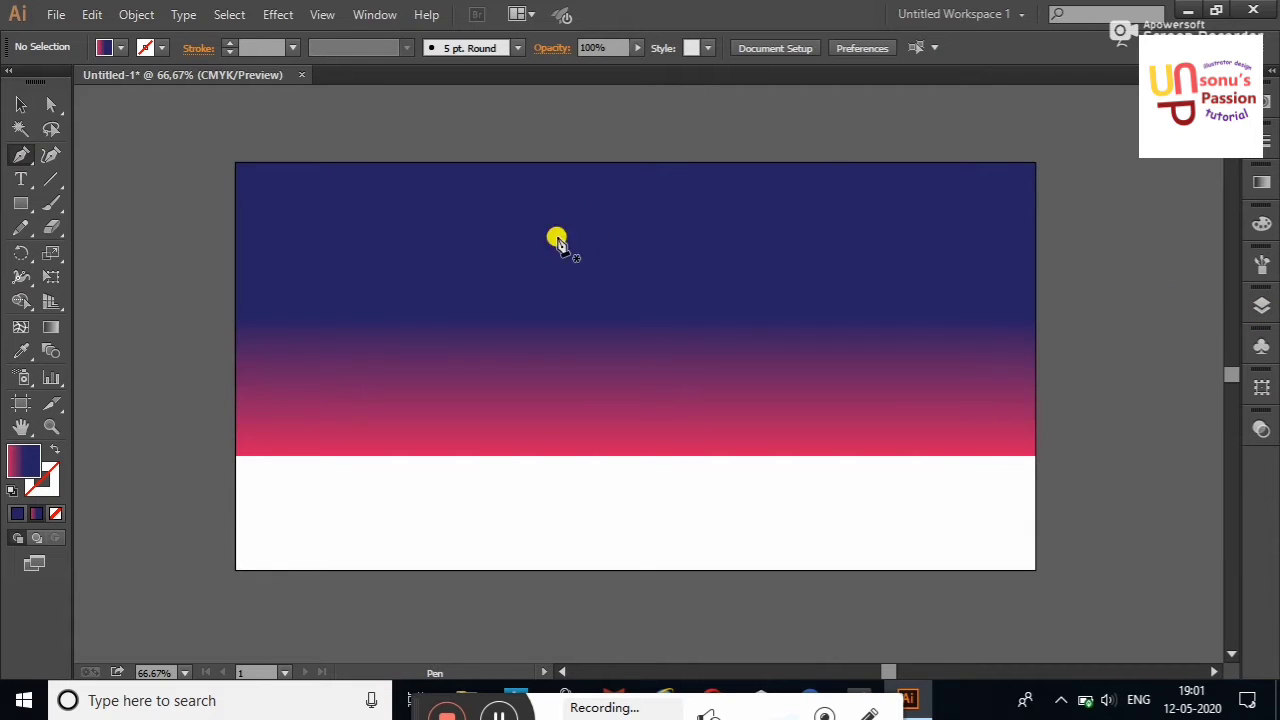
pyautogui.click(1261, 306)
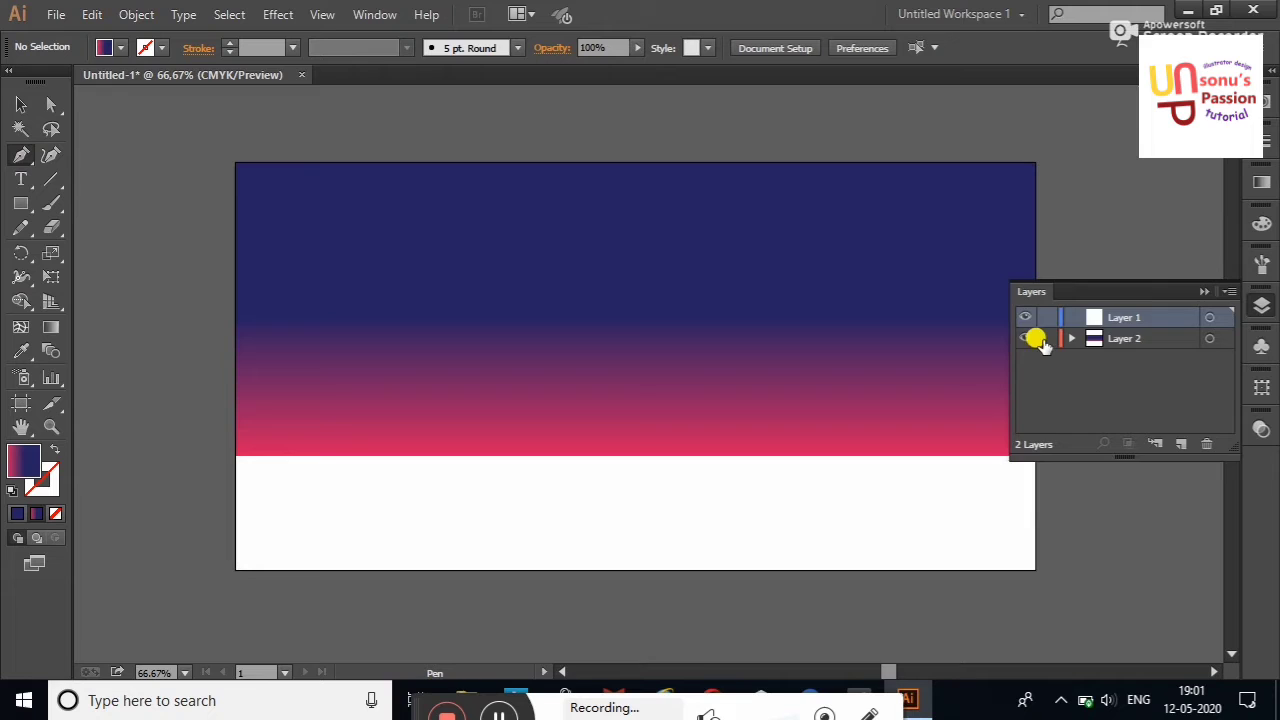
pyautogui.click(1208, 294)
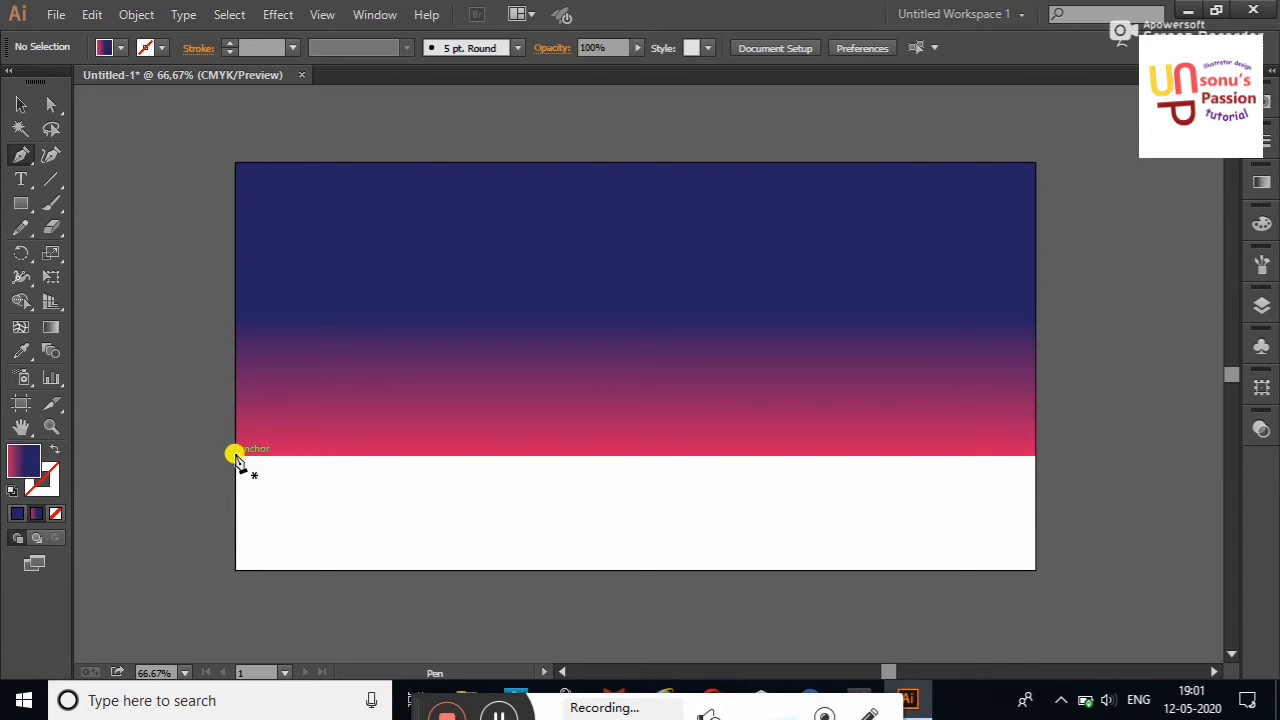
# Start a Pen path at the sky's lower-left corner and outline the left mountain down to the horizon.
pyautogui.click(236, 456)
pyautogui.click(291, 425)
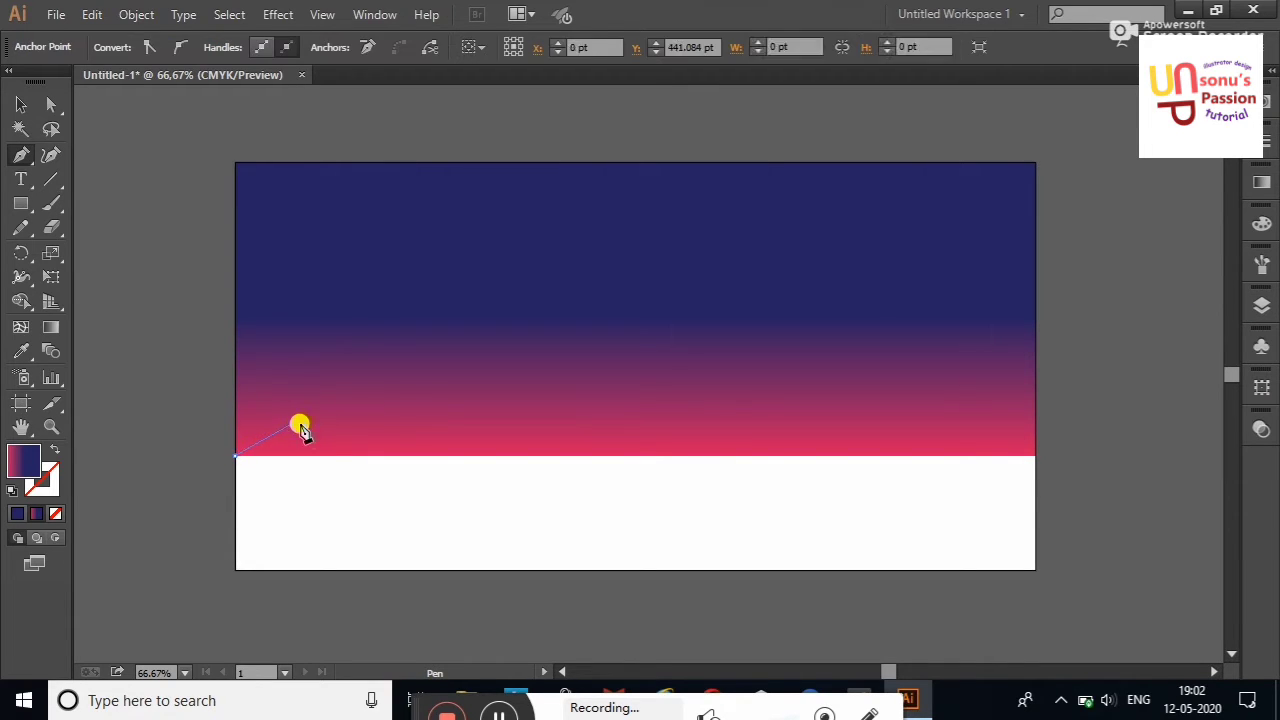
pyautogui.click(328, 411)
pyautogui.click(364, 406)
pyautogui.click(383, 416)
pyautogui.click(409, 431)
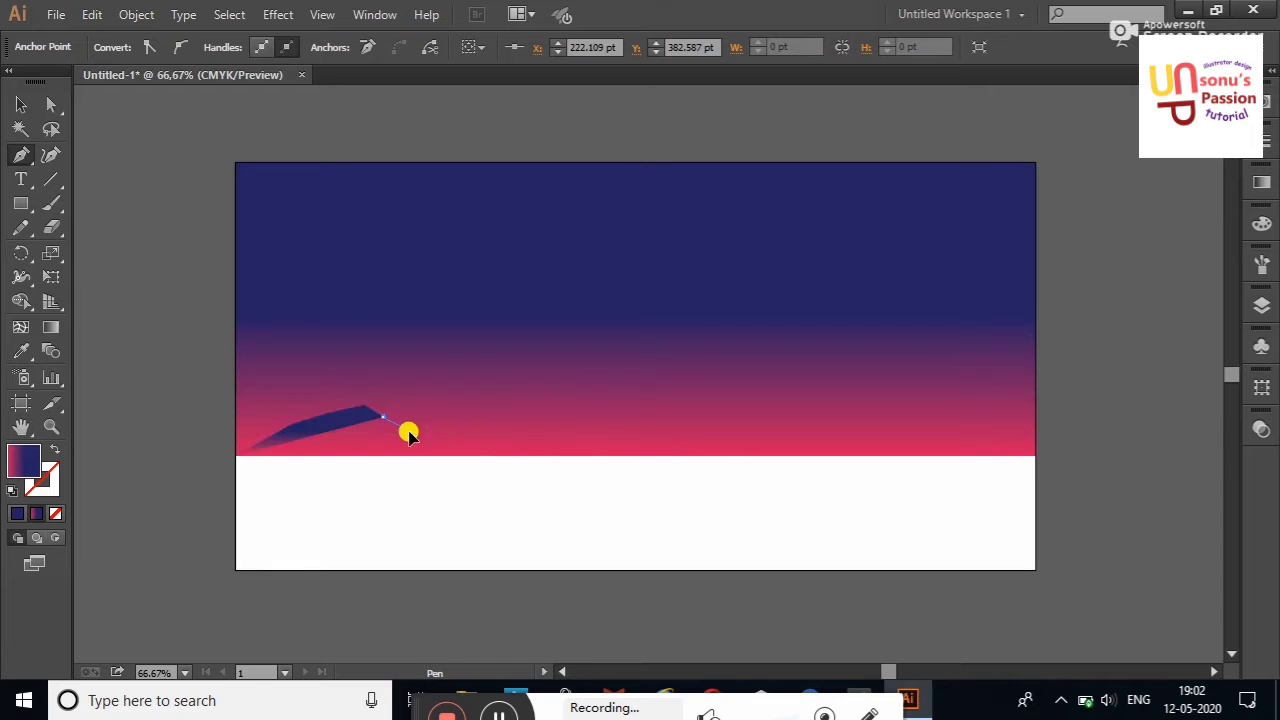
pyautogui.click(422, 431)
pyautogui.click(463, 447)
pyautogui.click(498, 451)
pyautogui.click(512, 455)
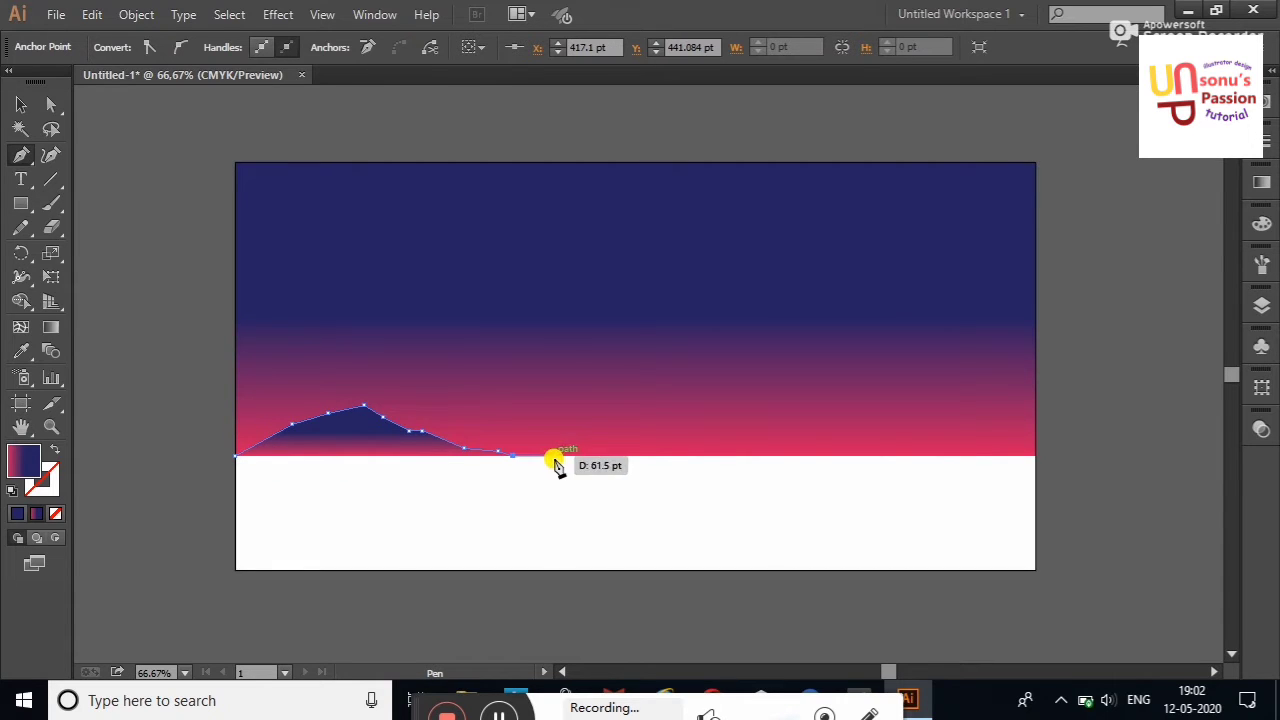
# Continue the mountain path with a low hill and a jagged central peak, returning to the horizon.
pyautogui.click(583, 441)
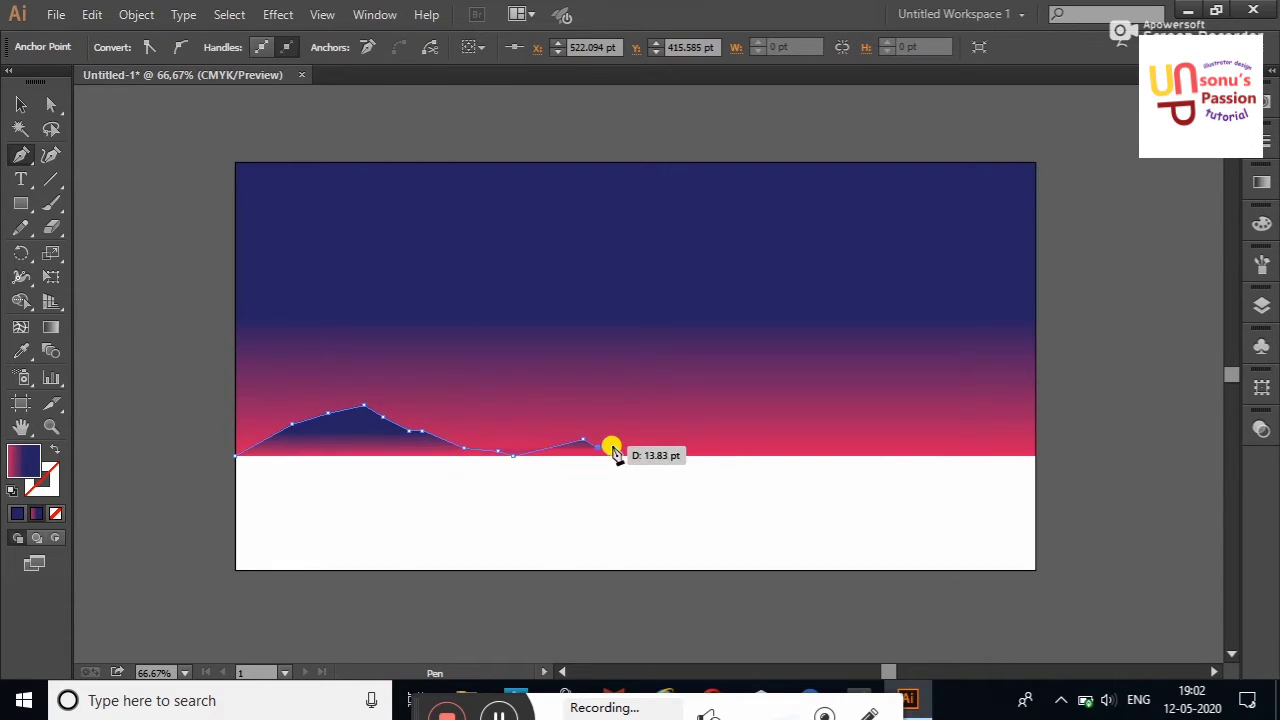
pyautogui.click(624, 456)
pyautogui.click(698, 411)
pyautogui.click(709, 419)
pyautogui.click(717, 416)
pyautogui.click(726, 423)
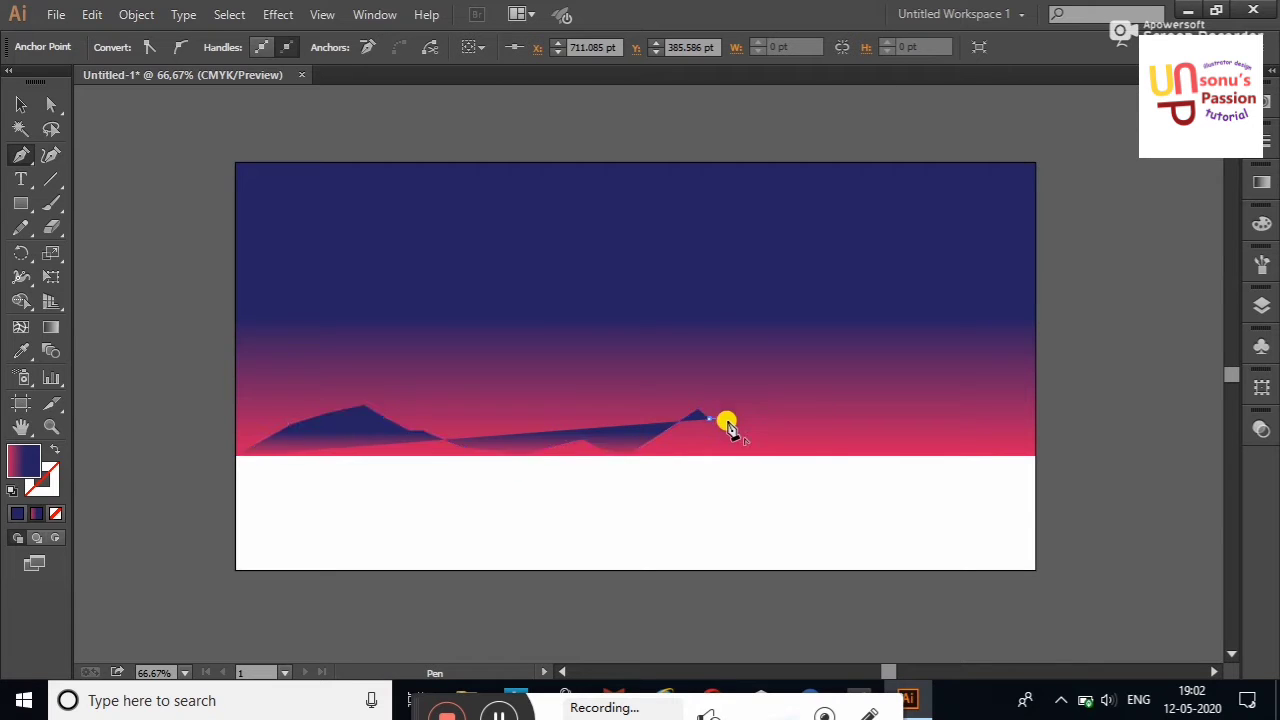
pyautogui.click(749, 437)
pyautogui.click(760, 447)
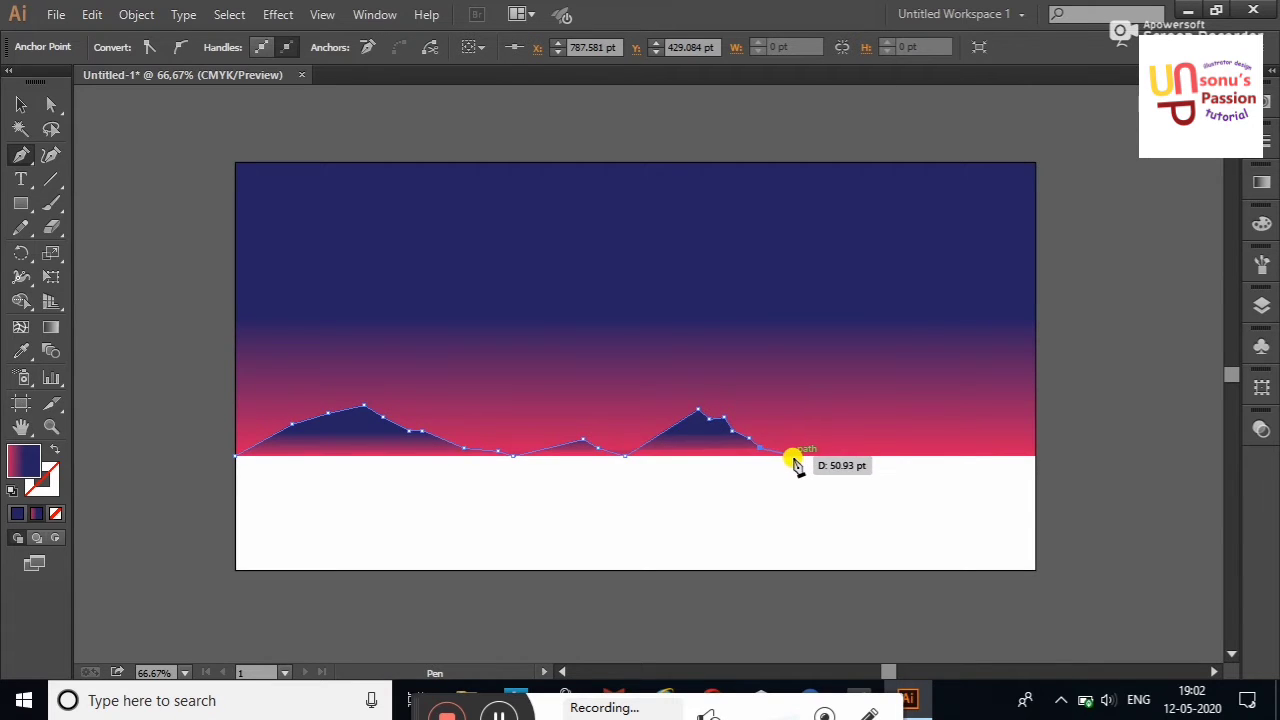
pyautogui.click(793, 456)
# Outline the low jagged hills past the artboard's right edge, close the mountain path at its starting point and deselect it.
pyautogui.click(850, 448)
pyautogui.click(871, 431)
pyautogui.click(887, 445)
pyautogui.click(897, 438)
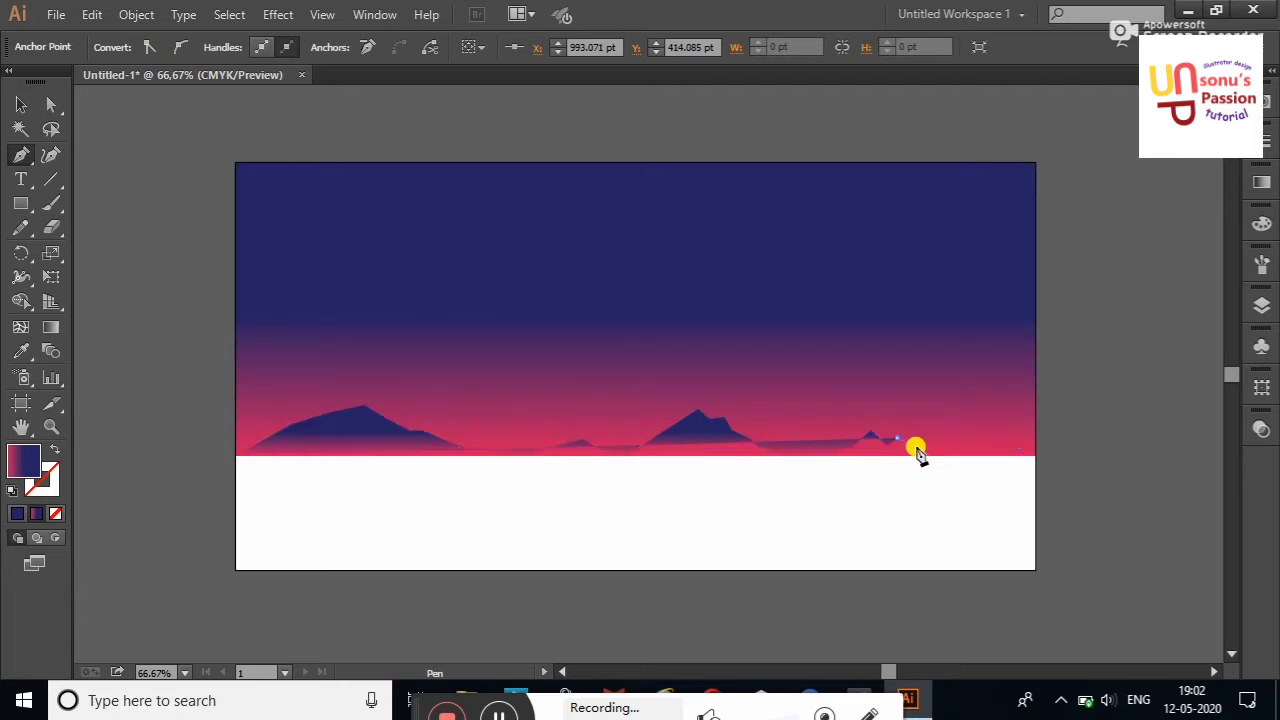
pyautogui.click(915, 446)
pyautogui.click(926, 442)
pyautogui.click(951, 442)
pyautogui.click(978, 450)
pyautogui.click(999, 455)
pyautogui.click(1034, 440)
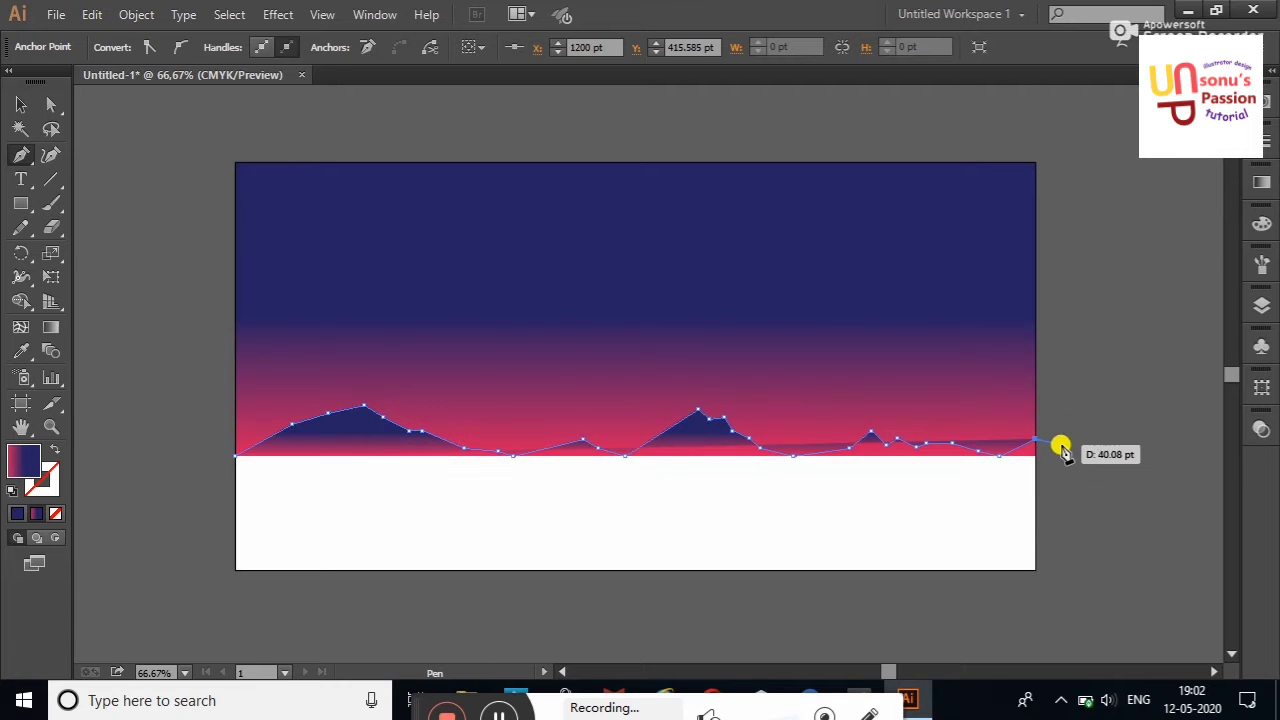
pyautogui.click(1060, 446)
pyautogui.click(1060, 468)
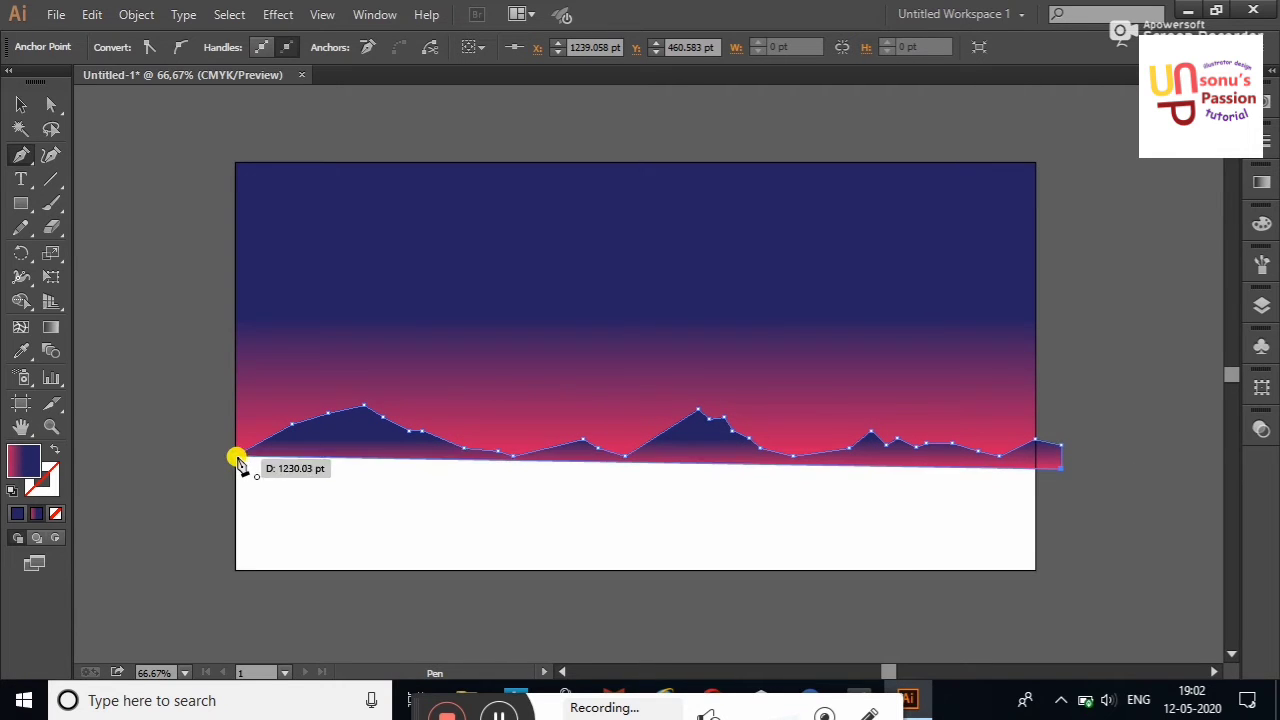
pyautogui.click(238, 460)
pyautogui.click(21, 104)
pyautogui.click(105, 184)
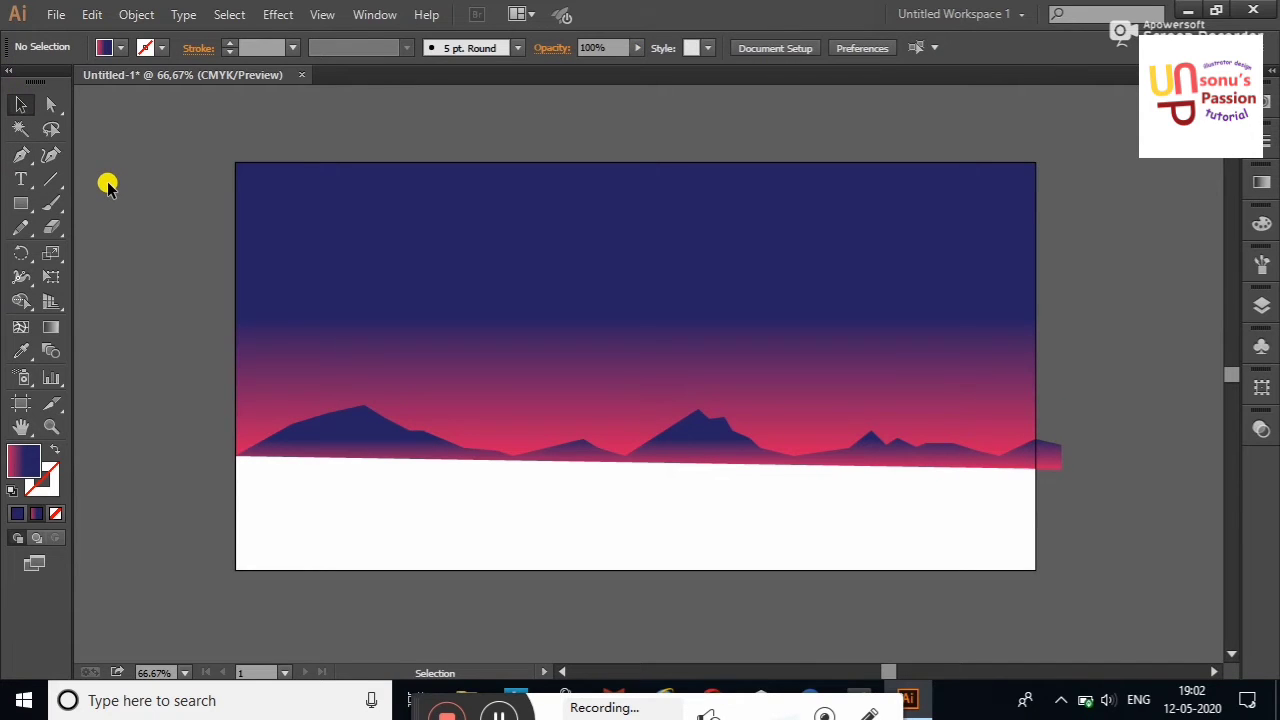
# Draw a rectangle about 1127 by 180 pt over the white area below the horizon and stretch it to the artboard's right edge.
pyautogui.click(21, 203)
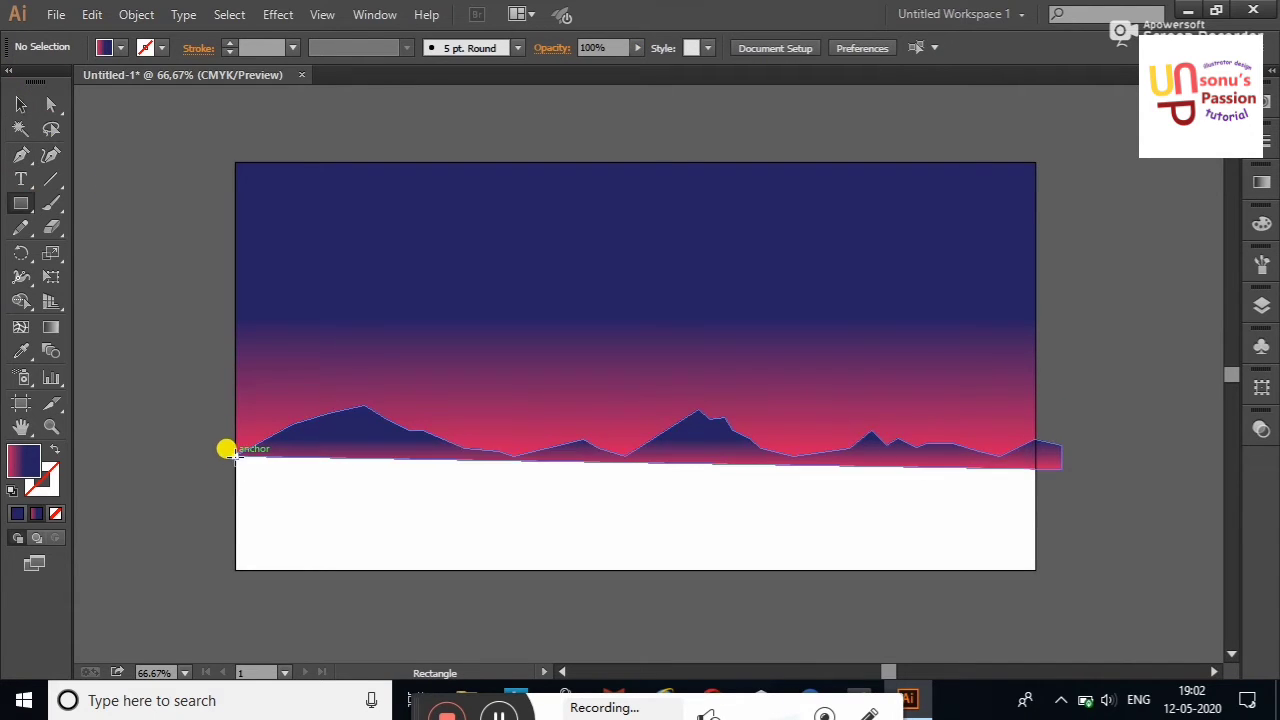
pyautogui.moveTo(227, 449); pyautogui.dragTo(986, 576)
pyautogui.click(149, 234)
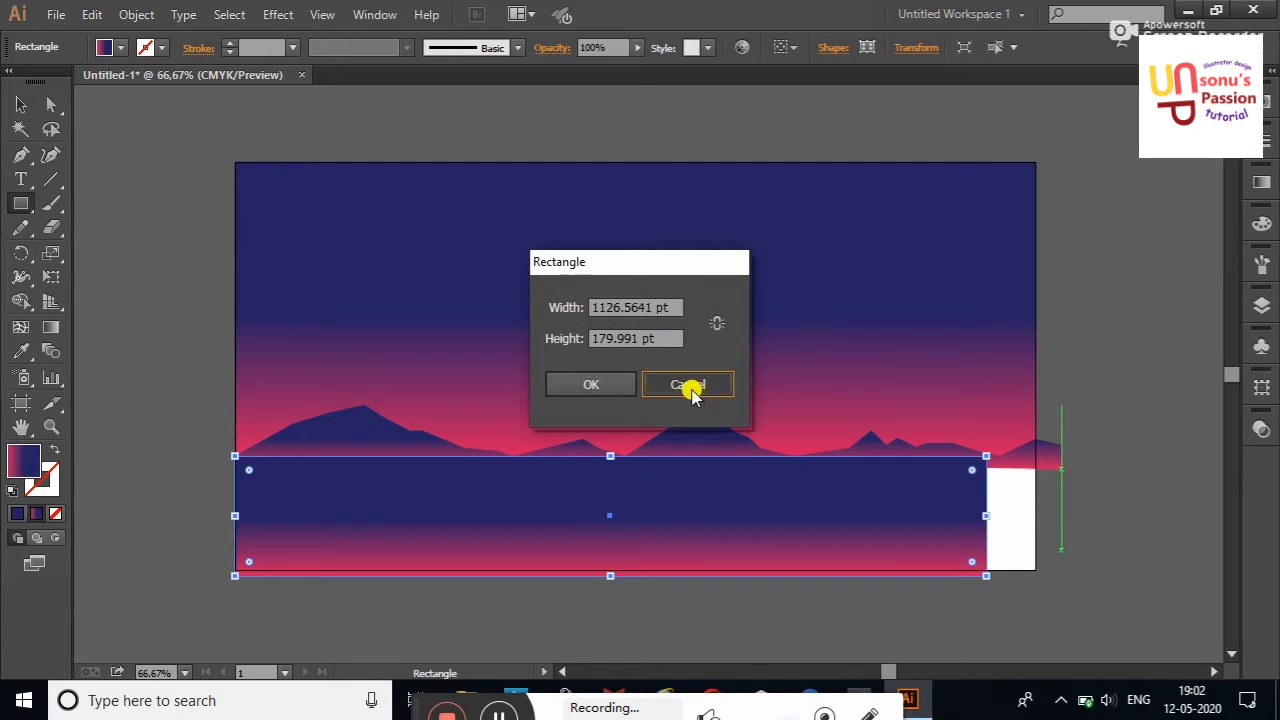
pyautogui.click(690, 387)
pyautogui.click(21, 104)
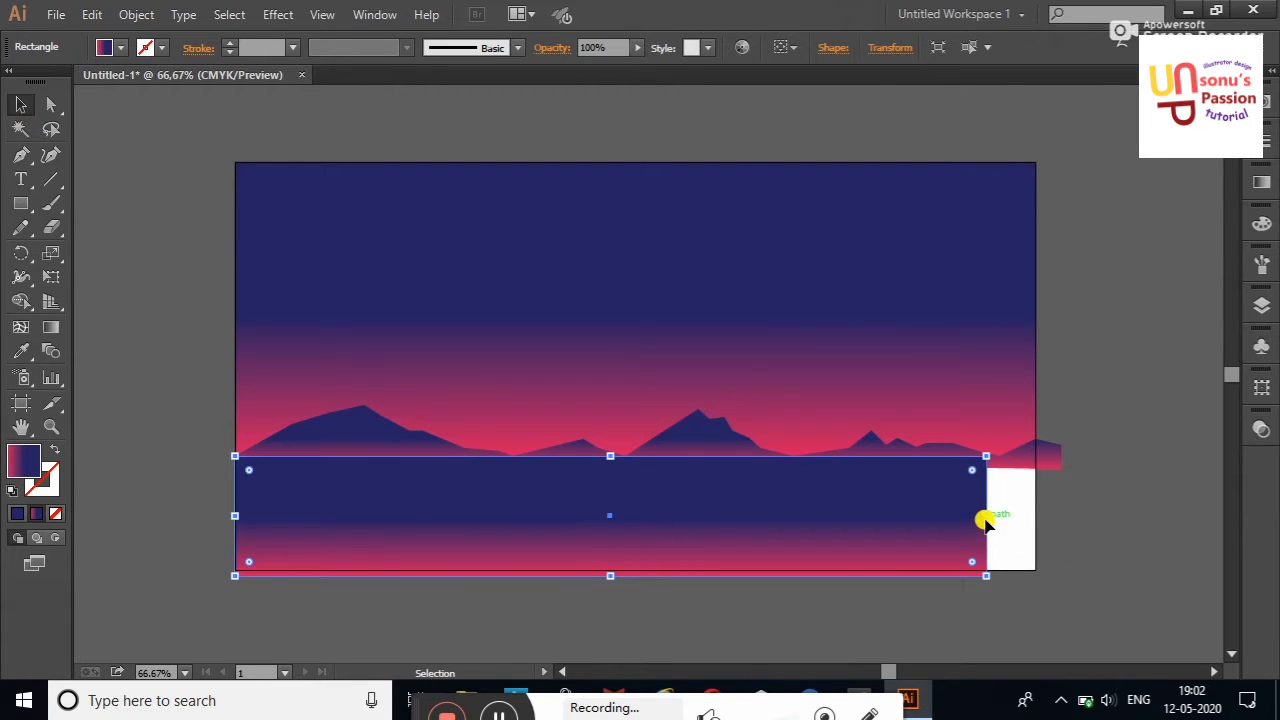
pyautogui.moveTo(985, 520); pyautogui.dragTo(1033, 515)
# Move the lower rectangle beneath the mountain path within Layer 1.
pyautogui.click(1263, 312)
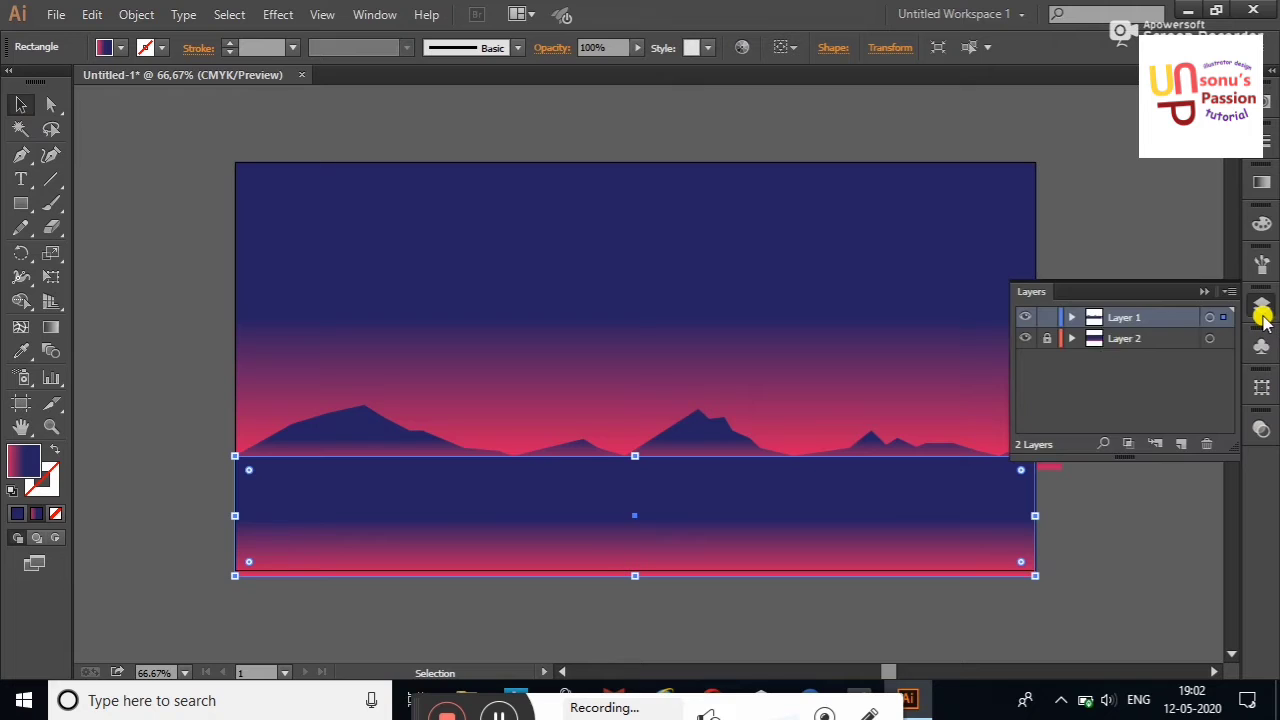
pyautogui.click(1072, 317)
pyautogui.click(1074, 317)
pyautogui.click(1073, 318)
pyautogui.moveTo(1151, 338); pyautogui.dragTo(1143, 364)
pyautogui.click(1205, 293)
pyautogui.click(1195, 272)
pyautogui.click(886, 529)
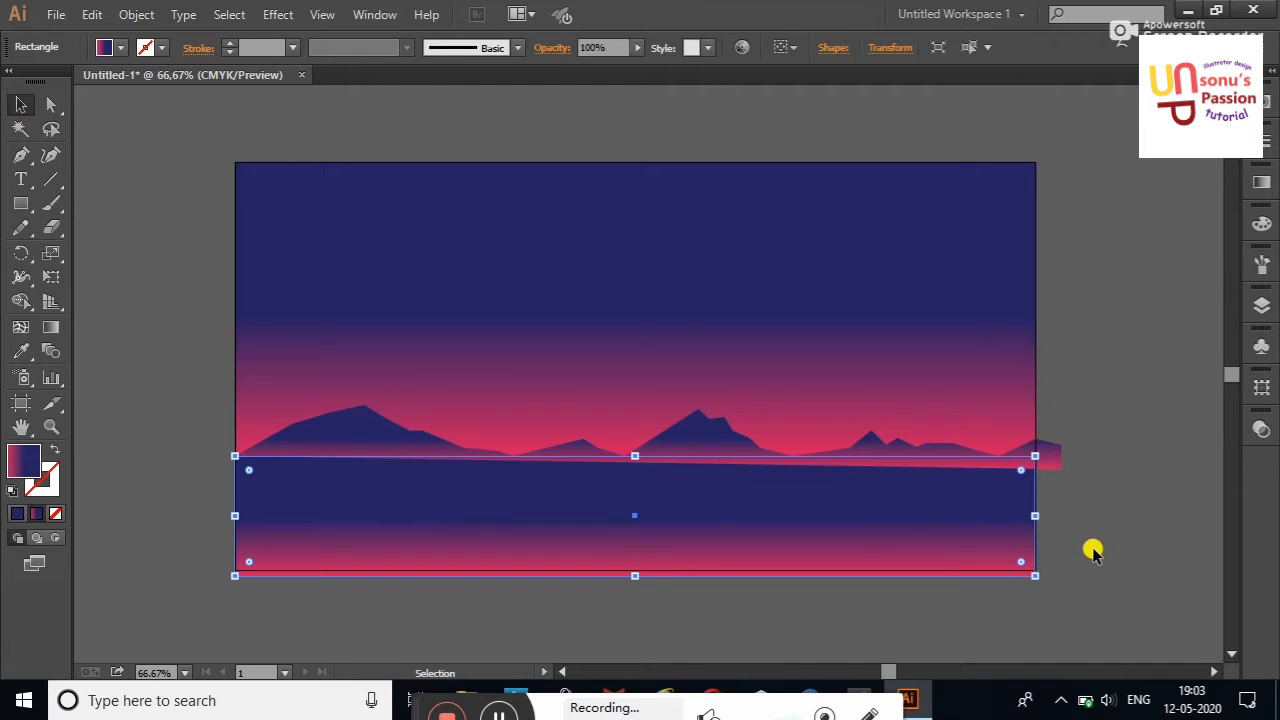
# Set the lower rectangle's linear gradient angle to -90° so the pink meets the horizon.
pyautogui.click(1261, 184)
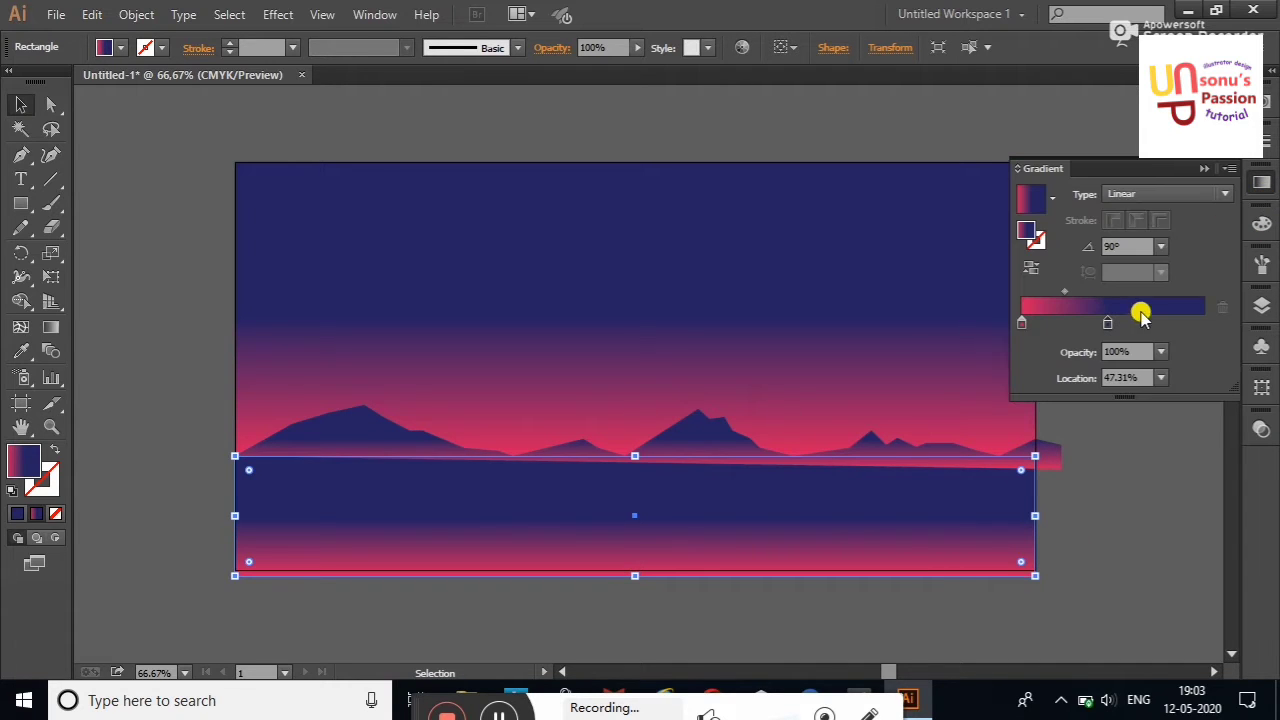
pyautogui.click(1157, 247)
pyautogui.click(1184, 540)
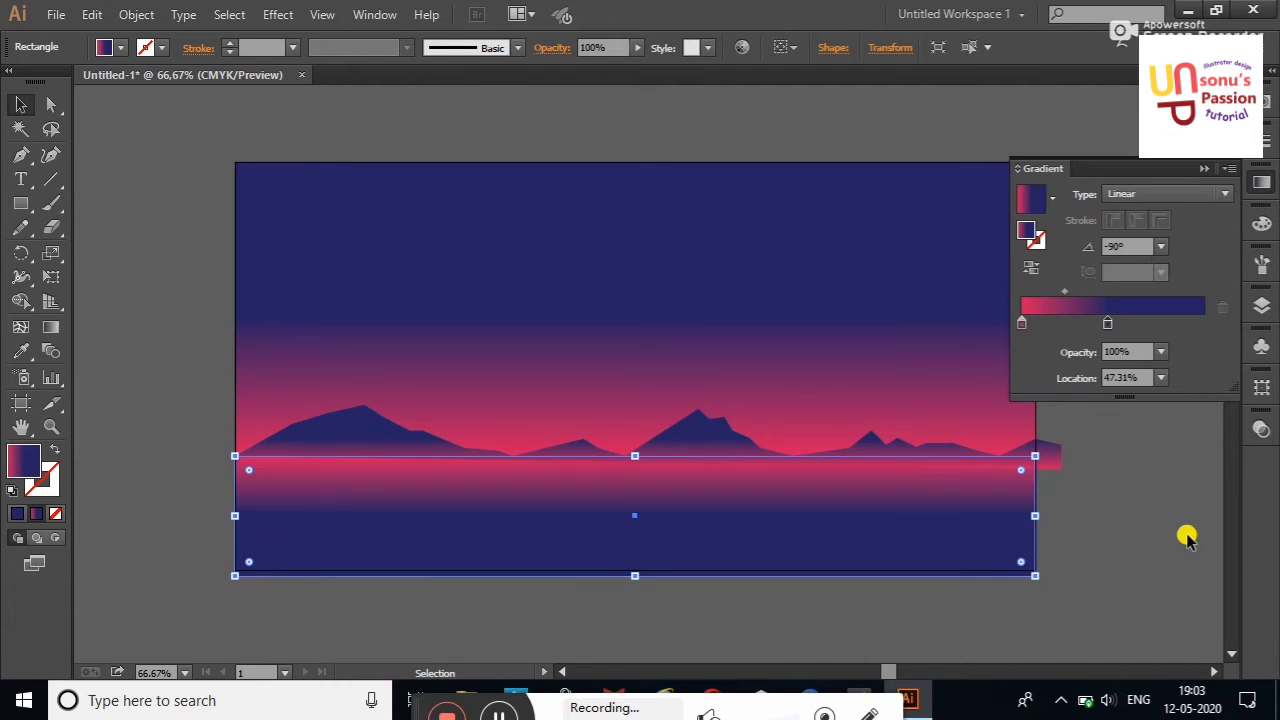
pyautogui.click(1209, 169)
pyautogui.click(1203, 160)
# Fill the mountain silhouette with the solid dark navy colour 05051E.
pyautogui.click(707, 426)
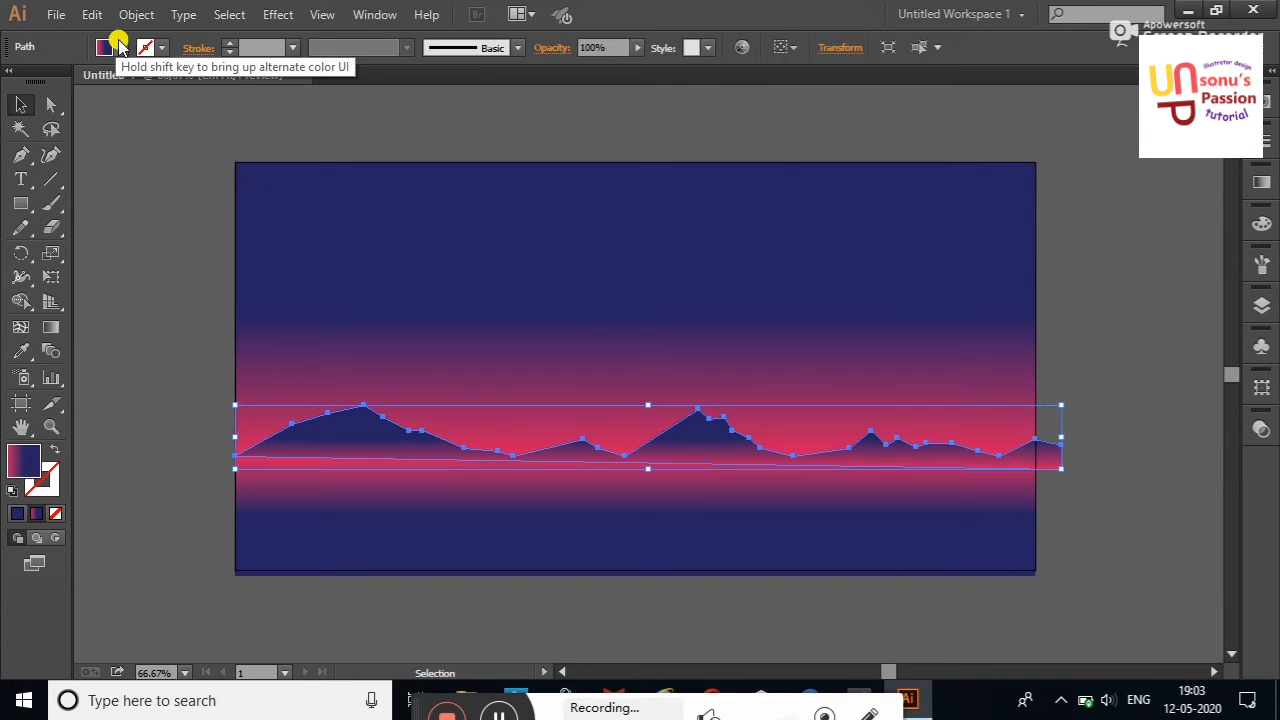
pyautogui.click(118, 46)
pyautogui.click(55, 81)
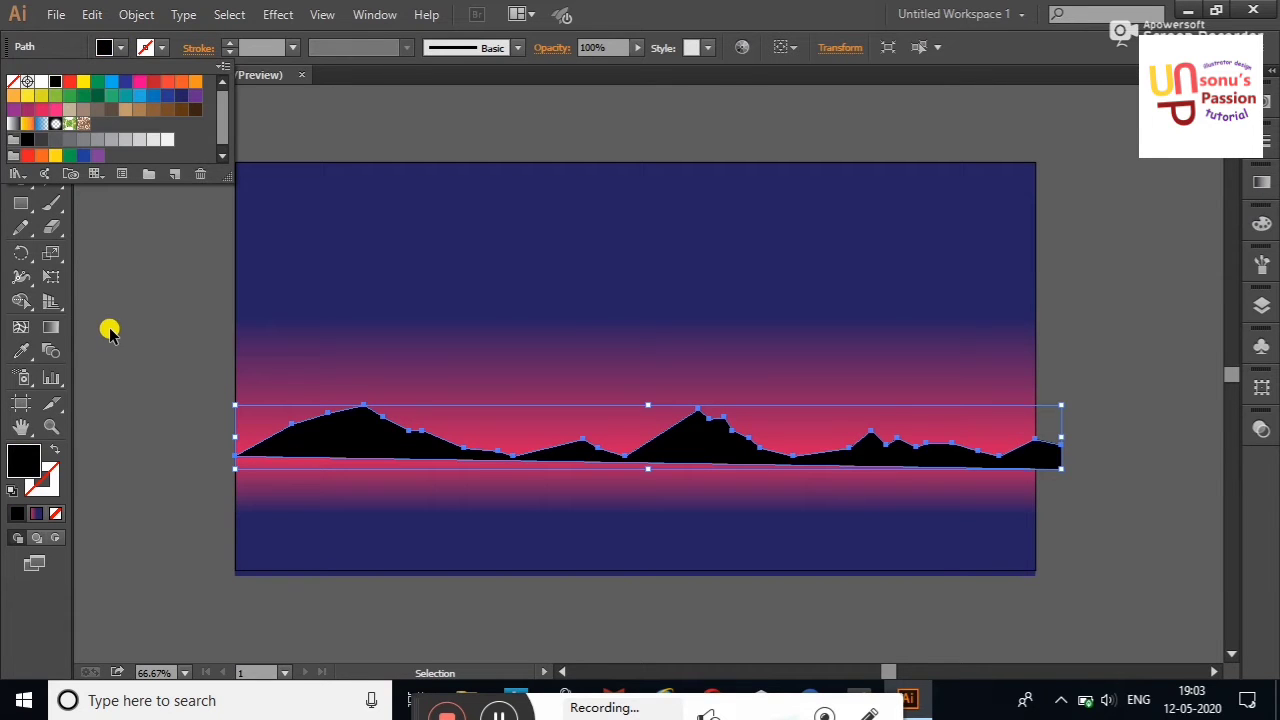
pyautogui.click(181, 93)
pyautogui.doubleClick(24, 459)
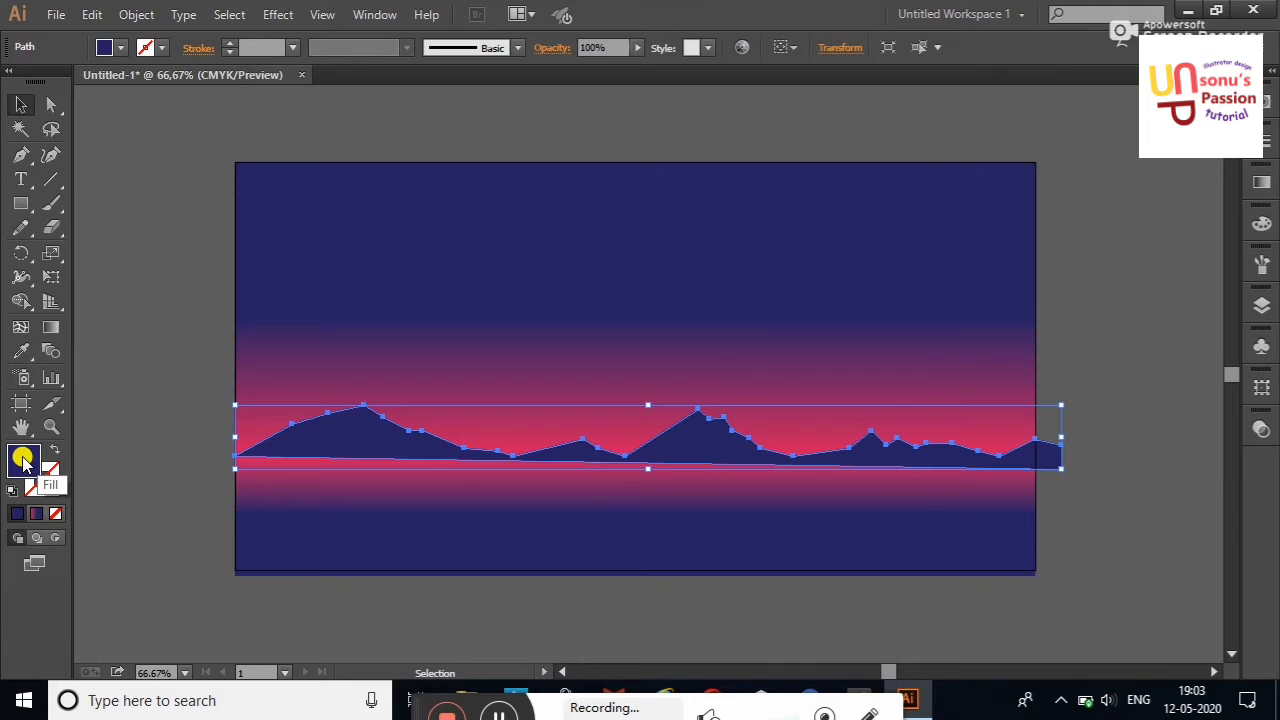
pyautogui.click(590, 420)
pyautogui.moveTo(590, 420); pyautogui.dragTo(586, 437)
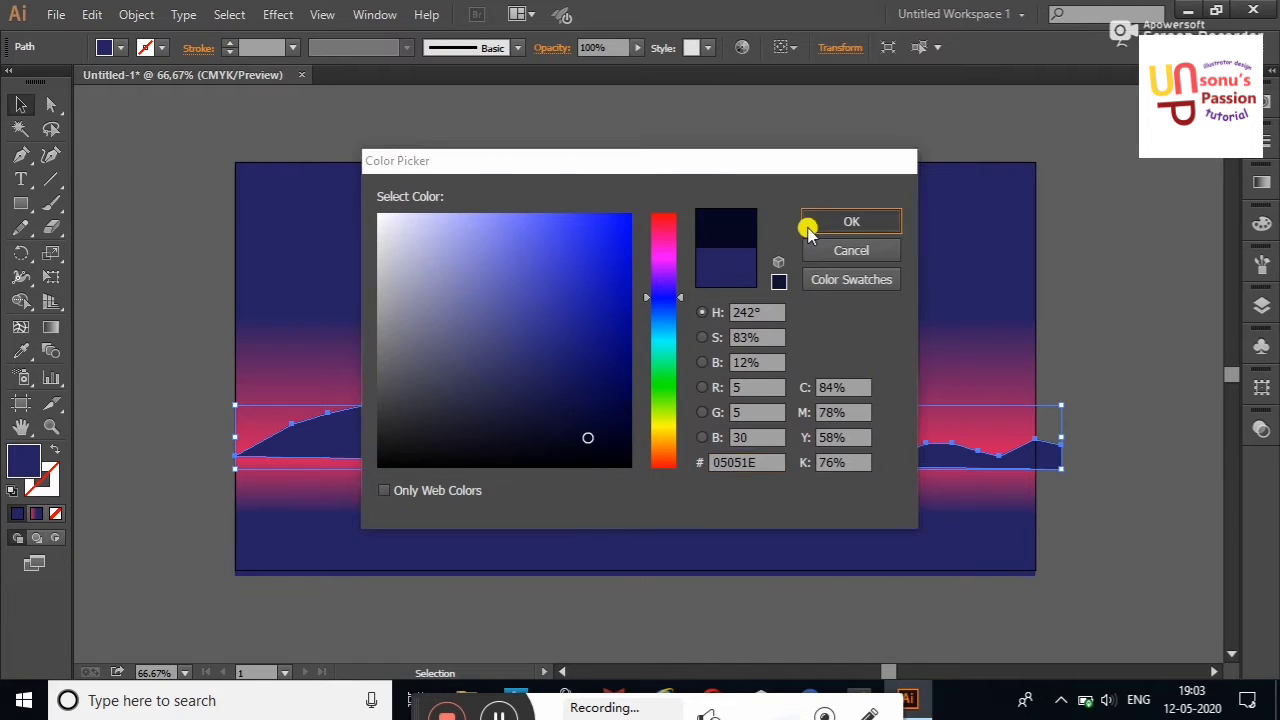
pyautogui.click(810, 222)
pyautogui.click(127, 263)
# Nudge the mountain silhouette left so it overhangs both sides of the artboard, and deselect it.
pyautogui.click(690, 437)
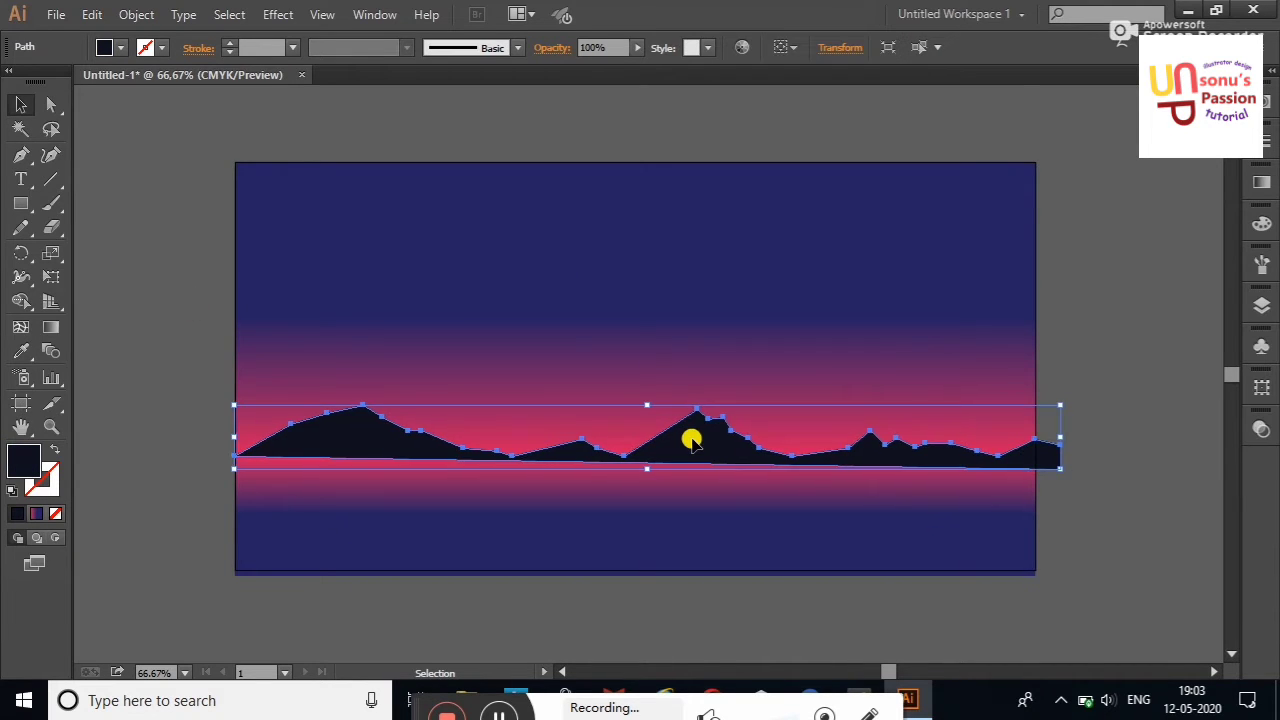
pyautogui.hotkey('shift', 'Left')
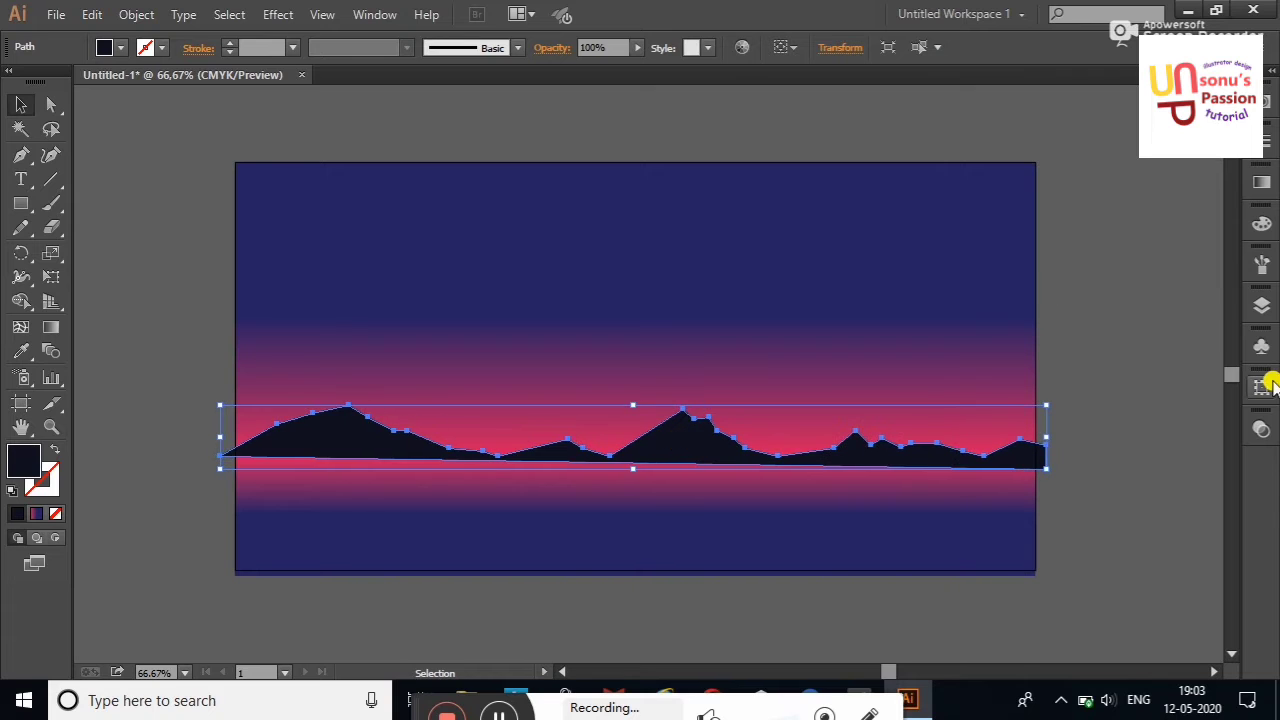
pyautogui.click(1053, 287)
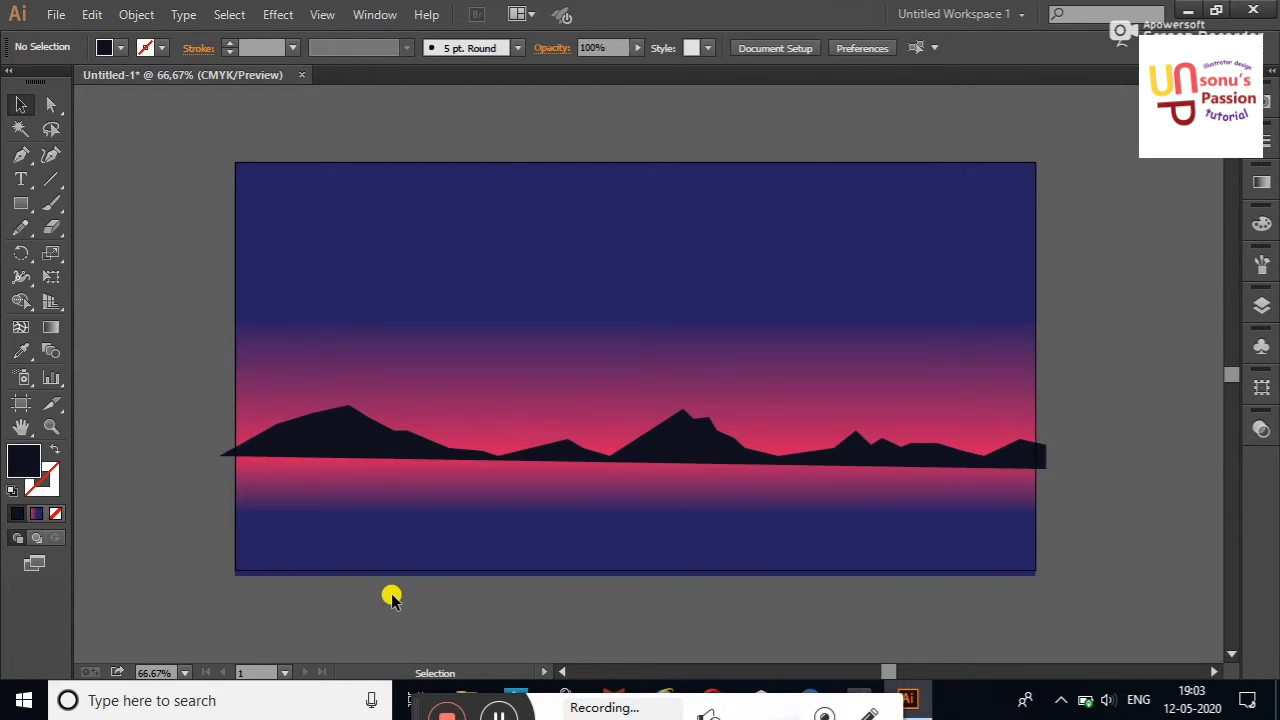
pyautogui.click(400, 545)
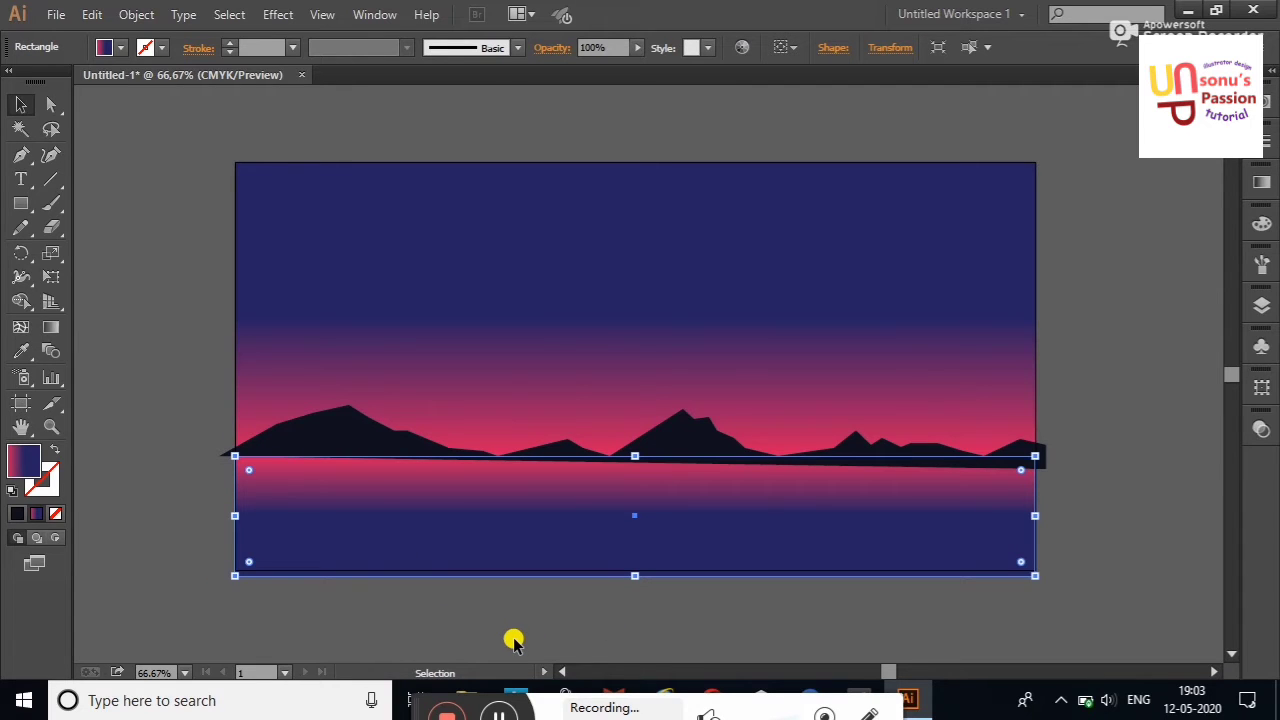
pyautogui.click(1091, 503)
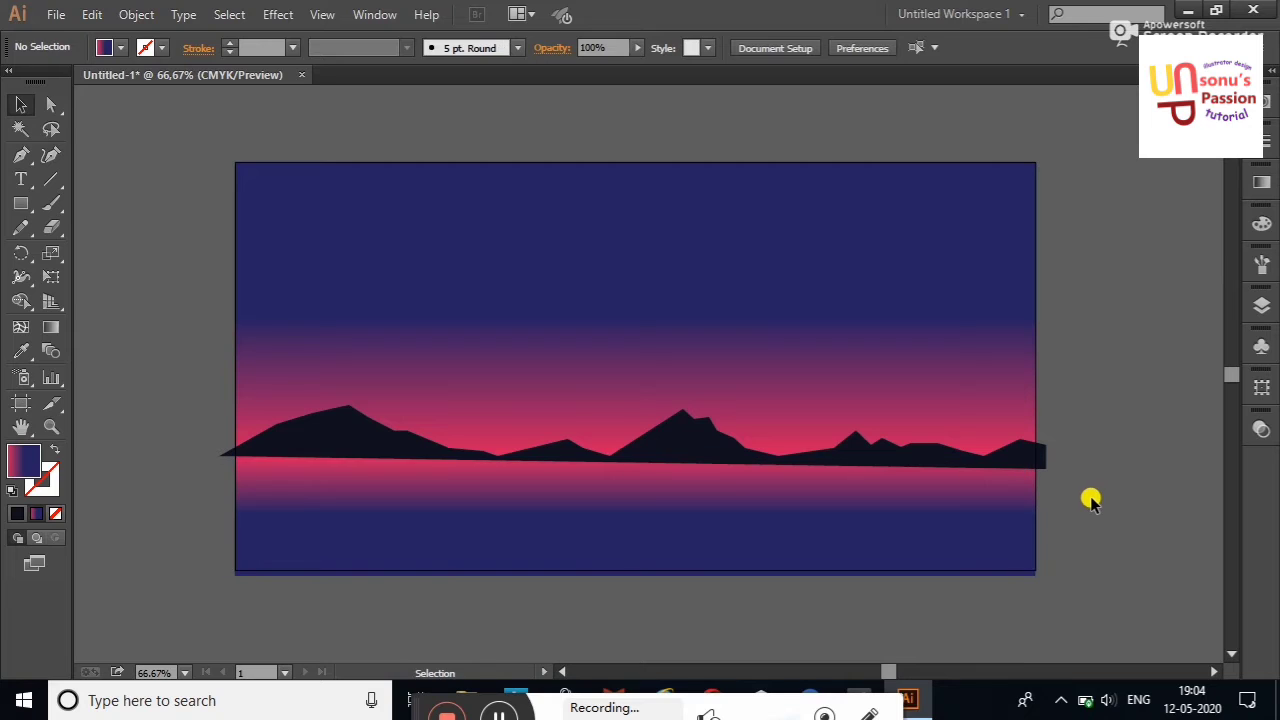
# Draw a small circle with the Ellipse tool in the pink sky just right of the central peak.
pyautogui.moveTo(21, 203); pyautogui.dragTo(46, 249)
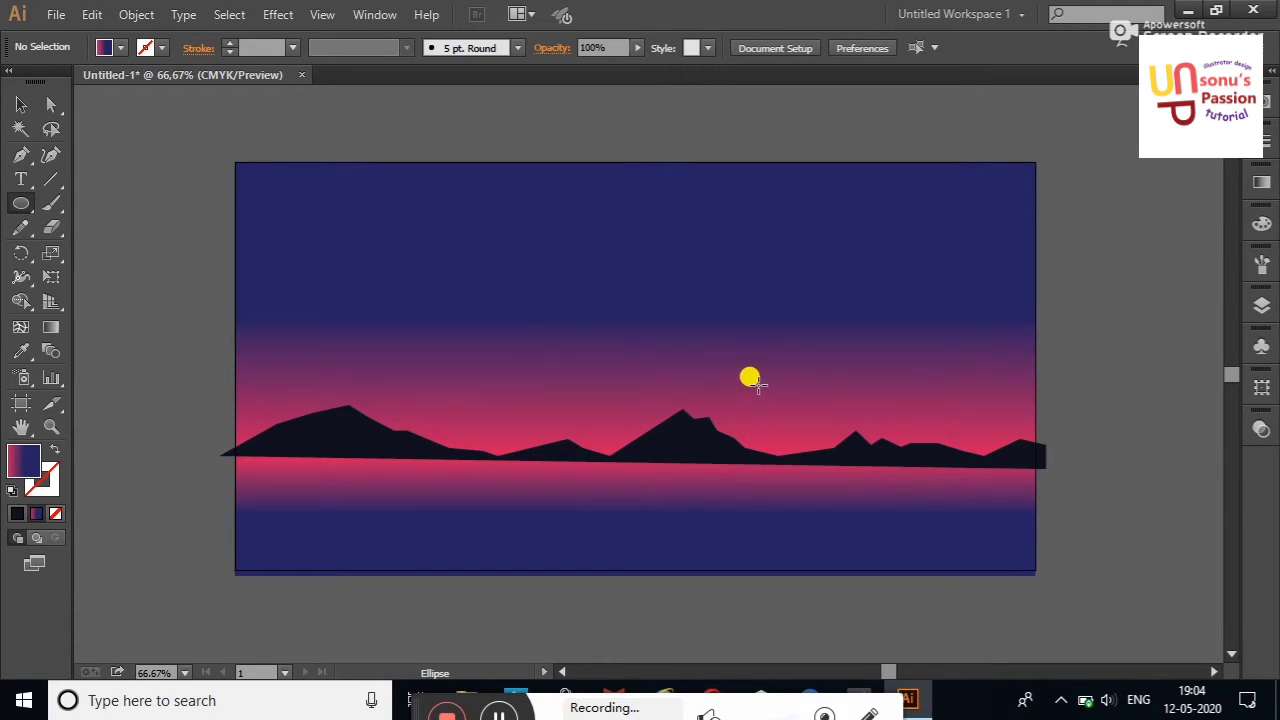
pyautogui.moveTo(752, 383); pyautogui.dragTo(802, 432)
pyautogui.click(21, 104)
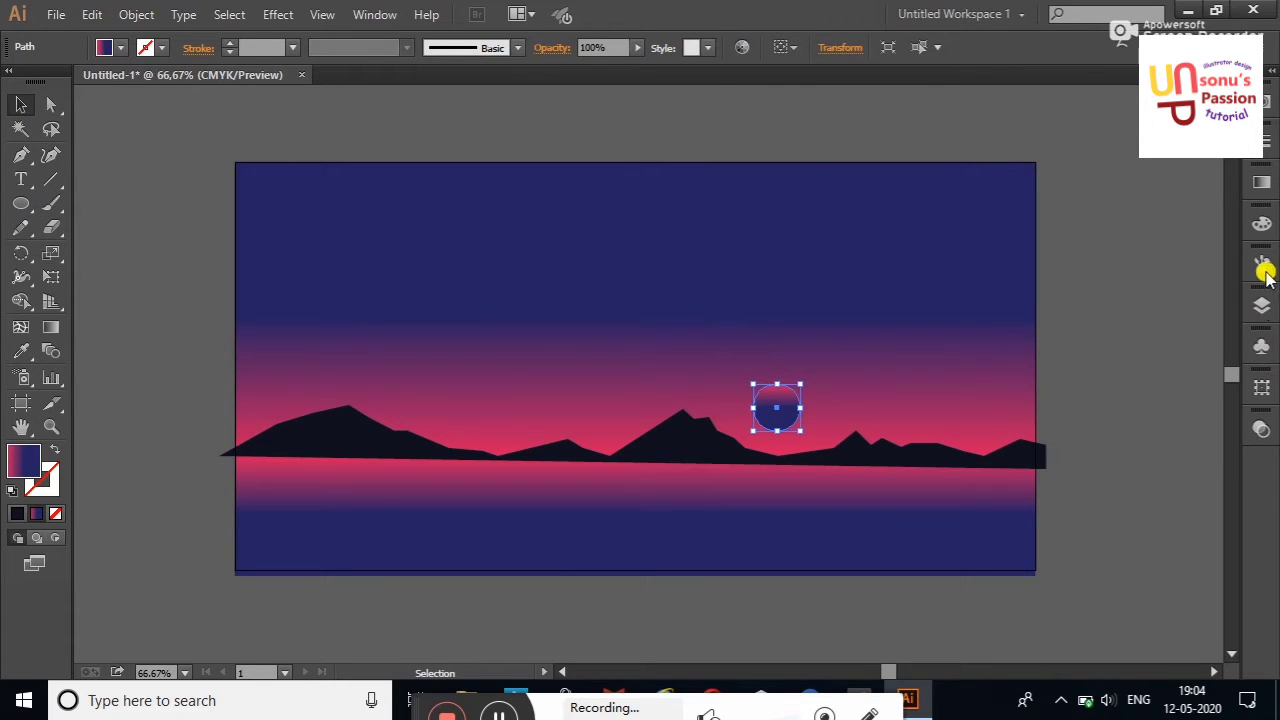
# Recolour the sun circle's linear gradient from yellow to pink, with yellow at its upper edge.
pyautogui.click(1261, 184)
pyautogui.doubleClick(1025, 326)
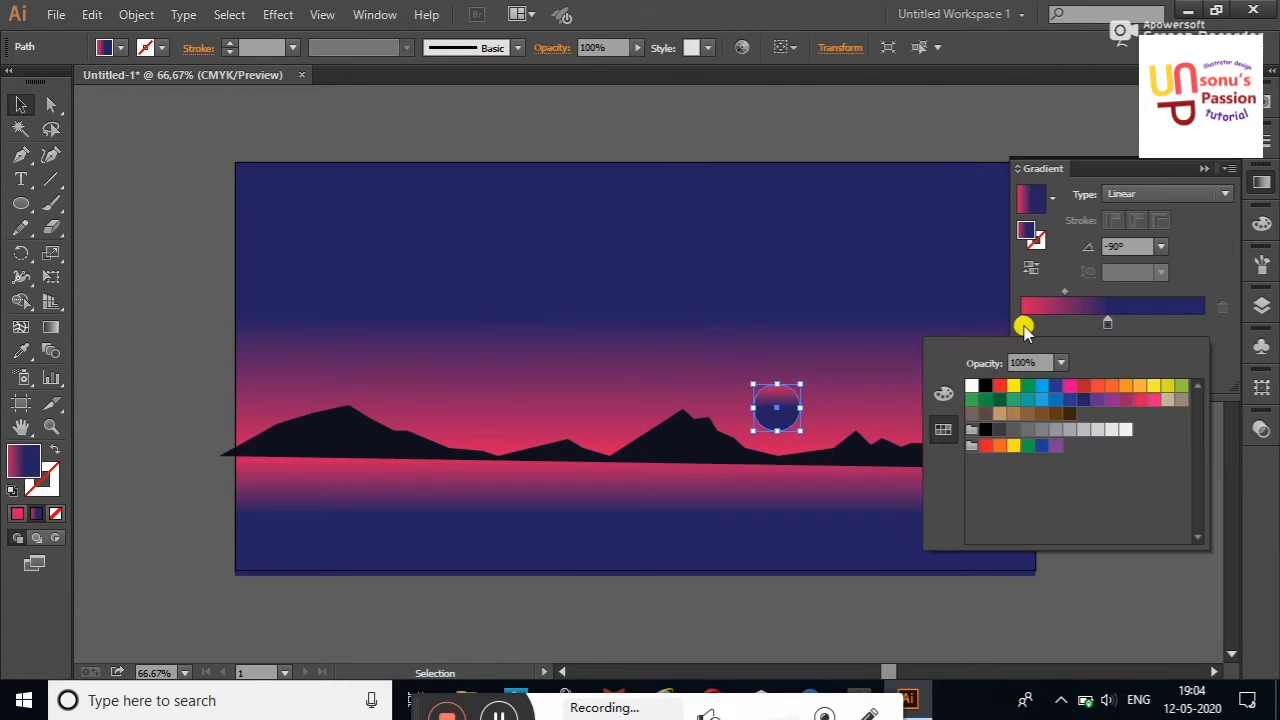
pyautogui.click(1155, 387)
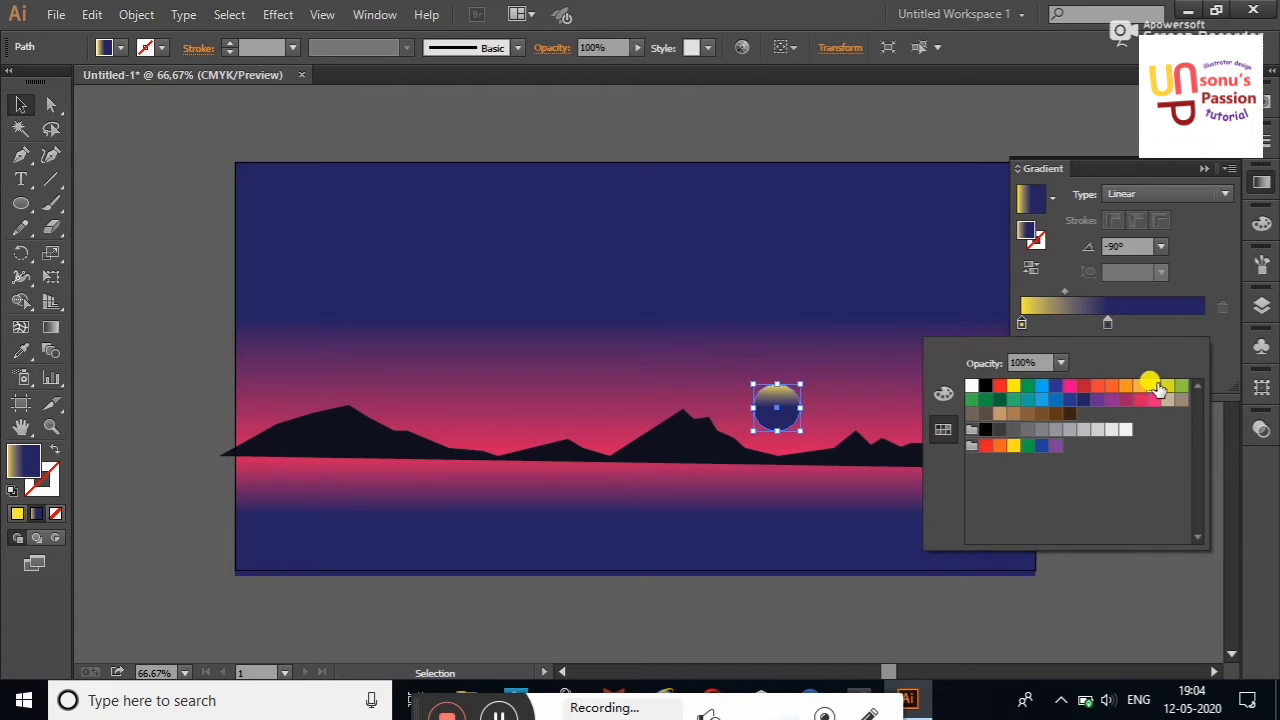
pyautogui.click(1110, 324)
pyautogui.doubleClick(1110, 324)
pyautogui.click(1143, 401)
pyautogui.click(1104, 141)
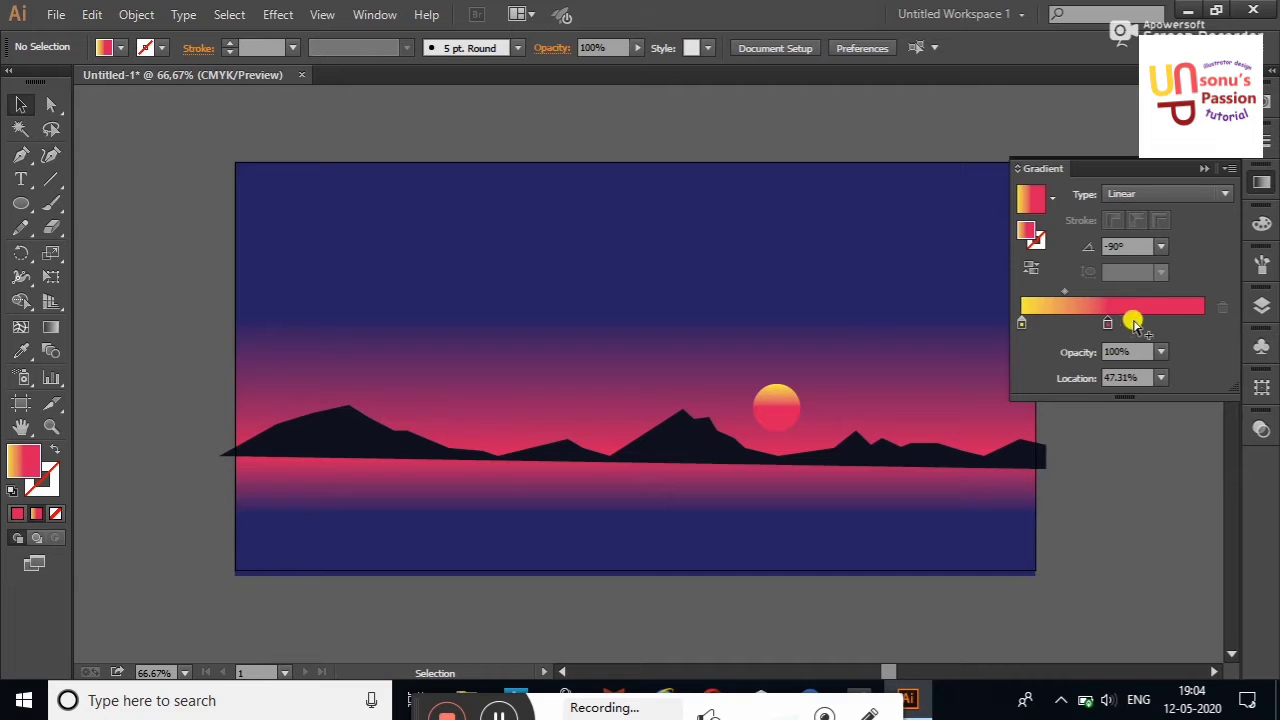
# Move the pink stop of the sun's gradient to 84.41% and deselect the circle.
pyautogui.click(780, 410)
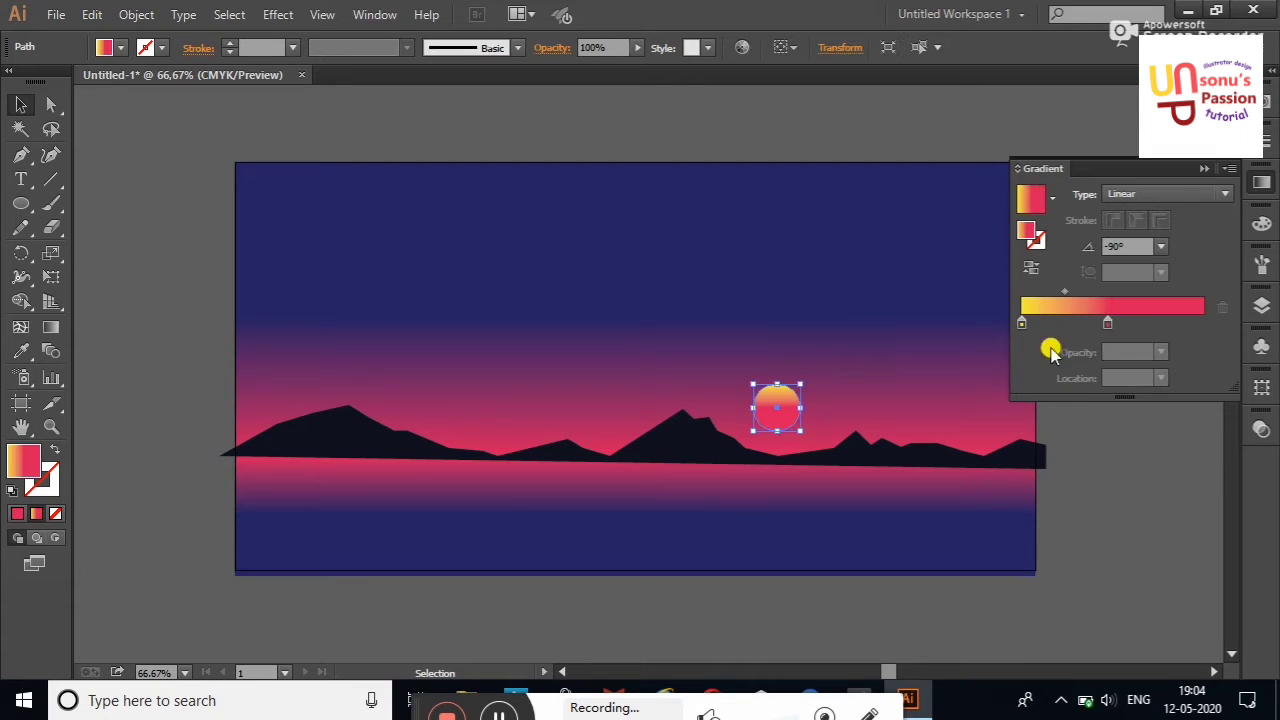
pyautogui.moveTo(1107, 323); pyautogui.dragTo(1176, 333)
pyautogui.click(1202, 325)
pyautogui.click(1221, 308)
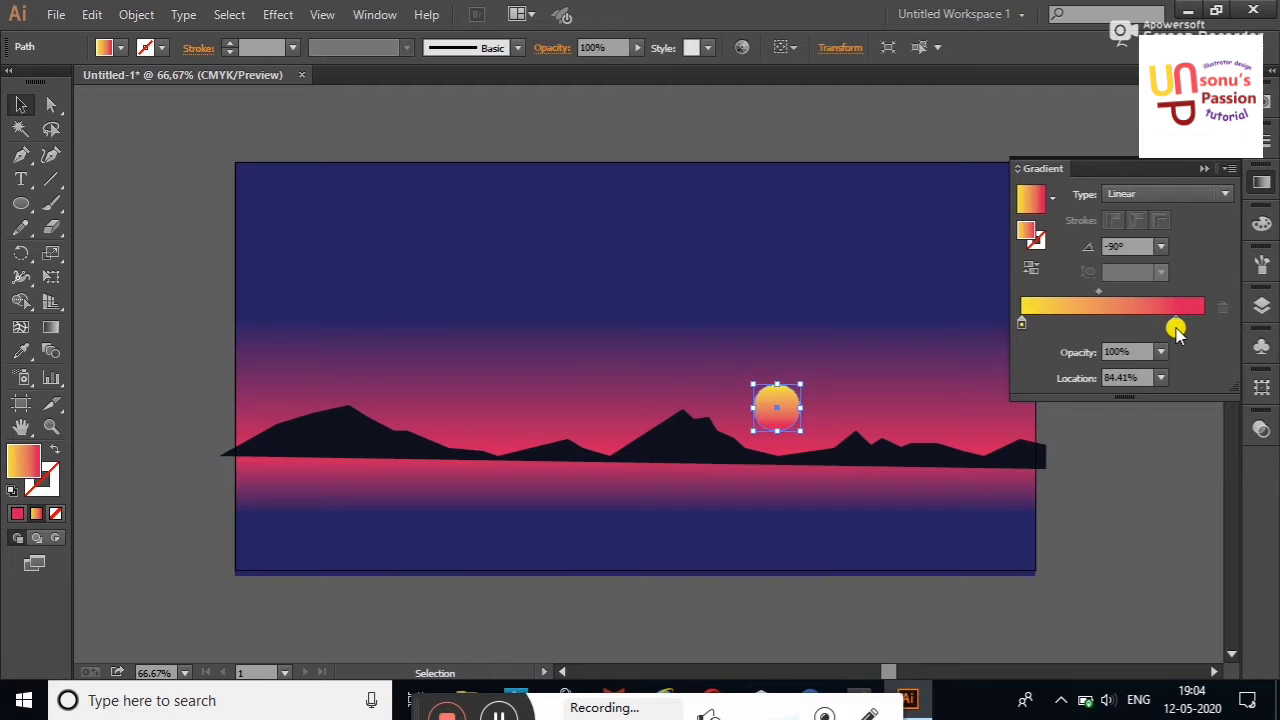
pyautogui.hotkey('ctrl', 'shift', 'a')
pyautogui.click(1203, 168)
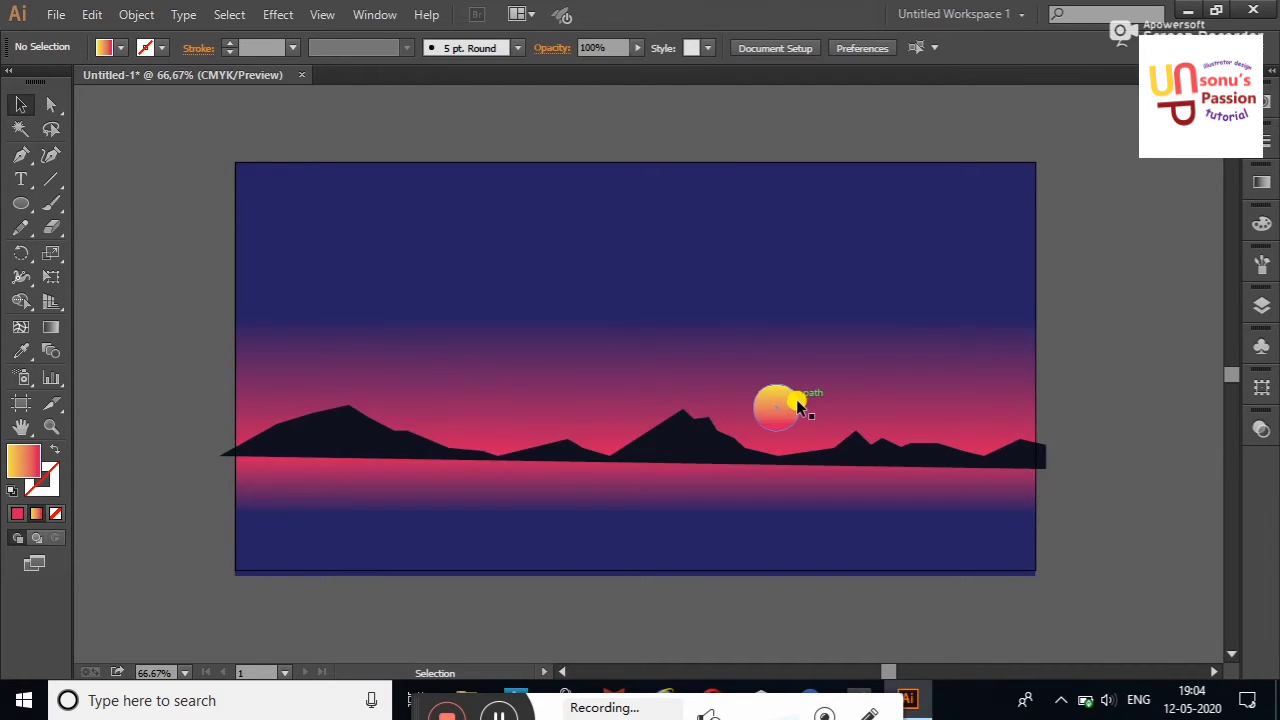
# Add a slightly larger concentric copy of the sun circle and place it behind the original.
pyautogui.moveTo(778, 405); pyautogui.dragTo(1066, 333)
pyautogui.hotkey('ctrl', 'z')
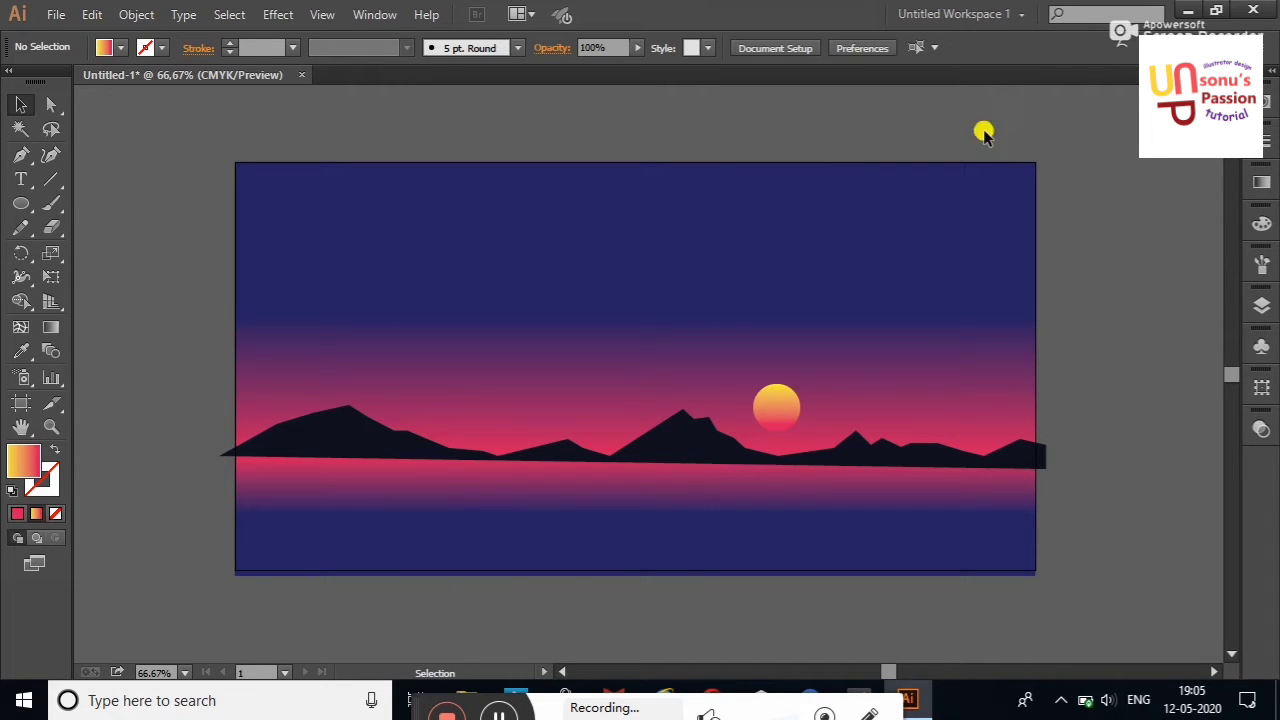
pyautogui.moveTo(781, 400)
pyautogui.mouseDown()
pyautogui.moveTo(889, 363)
pyautogui.moveTo(921, 413)
pyautogui.moveTo(843, 396)
pyautogui.moveTo(792, 423)
pyautogui.moveTo(794, 410)
pyautogui.mouseUp()
pyautogui.click(1040, 371)
pyautogui.click(805, 402)
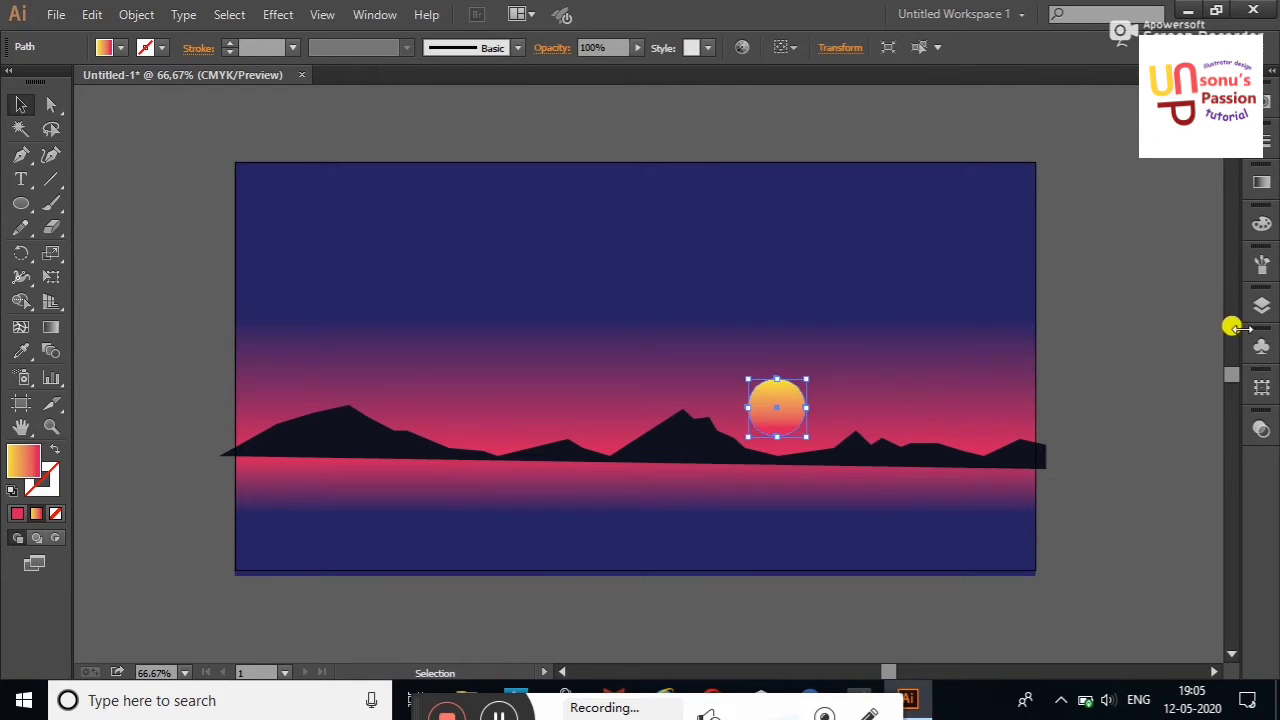
pyautogui.click(1262, 305)
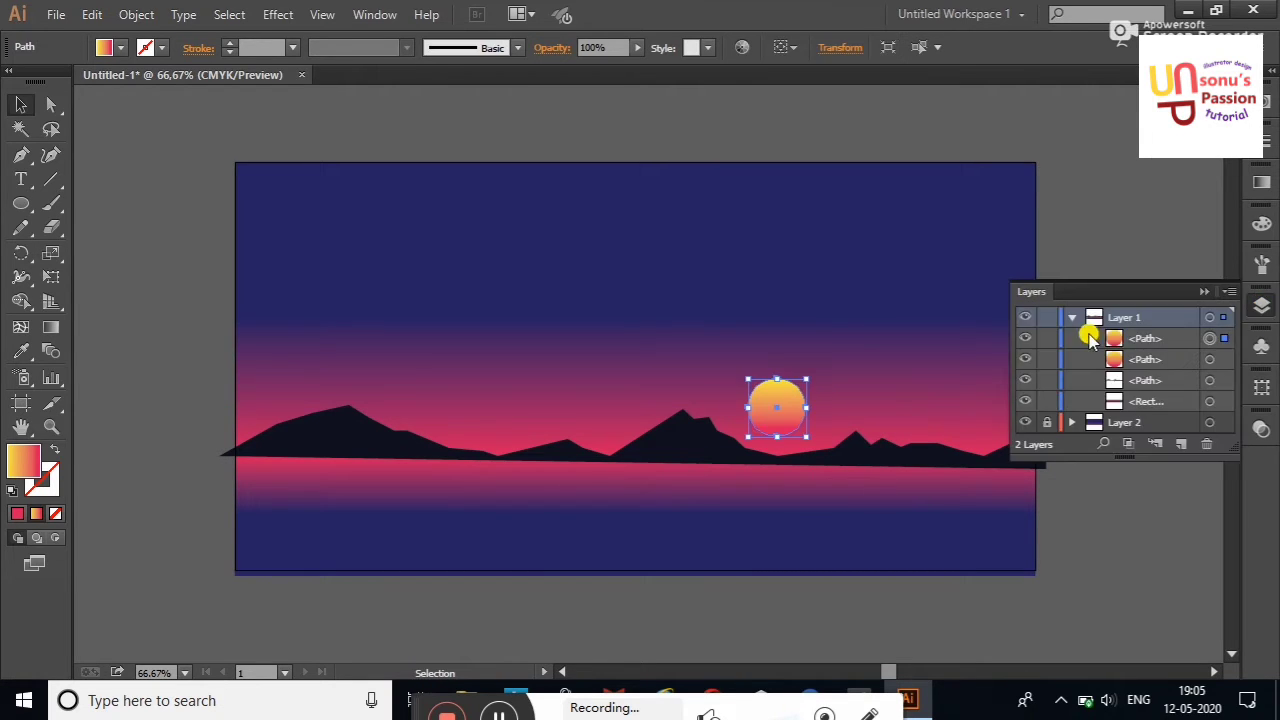
pyautogui.click(1206, 291)
pyautogui.click(1090, 327)
pyautogui.click(794, 400)
pyautogui.click(1046, 320)
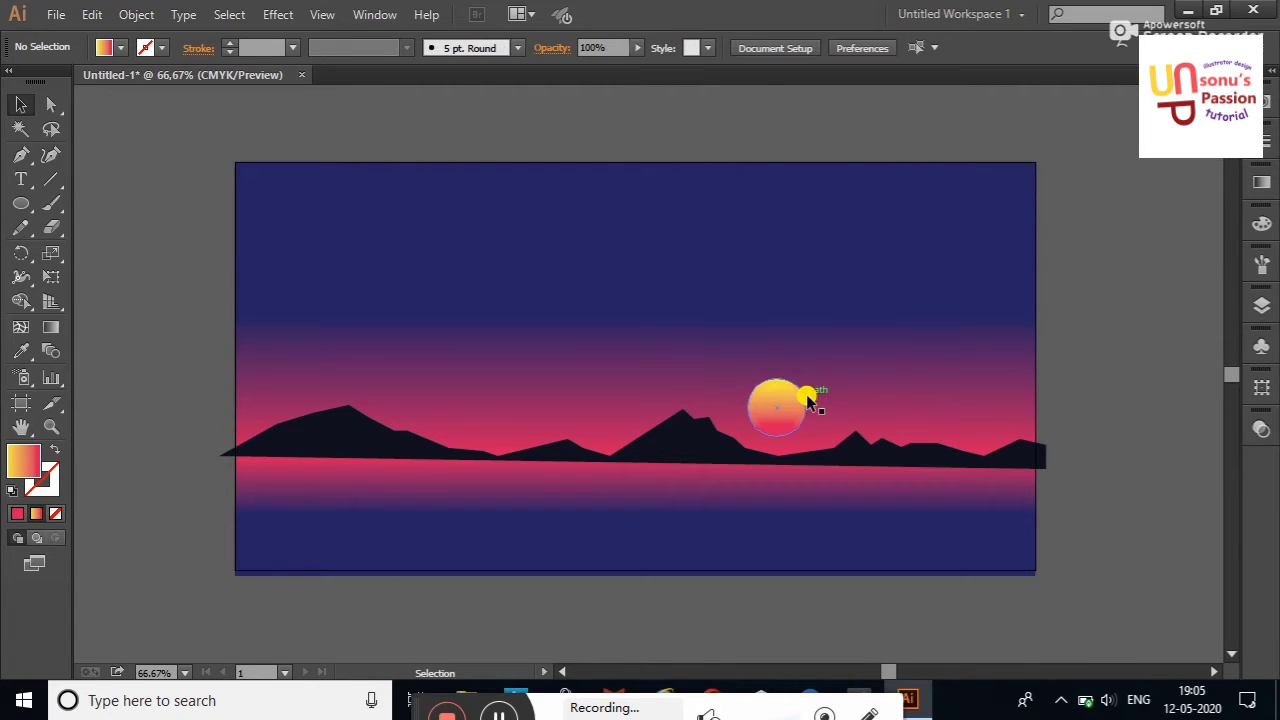
# Set the larger circle behind the sun to 33% opacity as a halo.
pyautogui.click(810, 400)
pyautogui.moveTo(606, 50); pyautogui.dragTo(583, 52)
pyautogui.write('33')
pyautogui.press('Return')
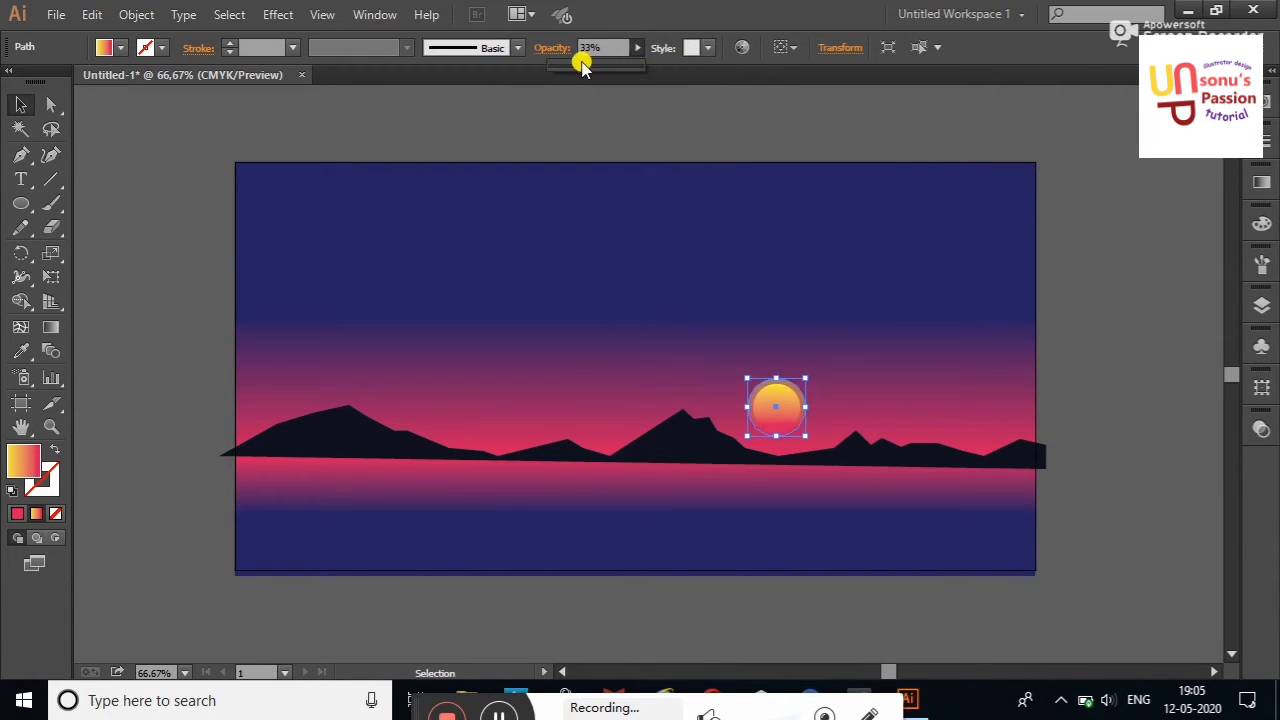
pyautogui.click(663, 128)
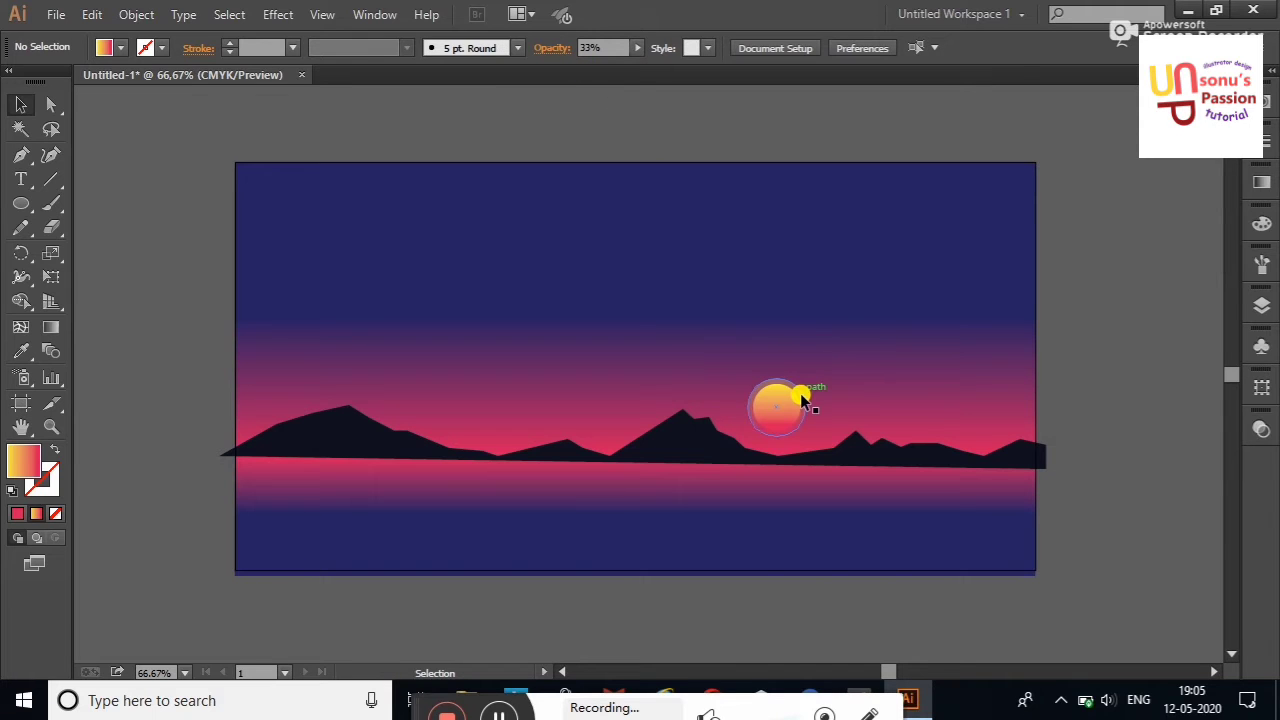
# Try adding a larger copy of the halo around the sun and arrange it behind the other circles.
pyautogui.moveTo(806, 400)
pyautogui.mouseDown()
pyautogui.moveTo(900, 378)
pyautogui.moveTo(808, 403)
pyautogui.mouseUp()
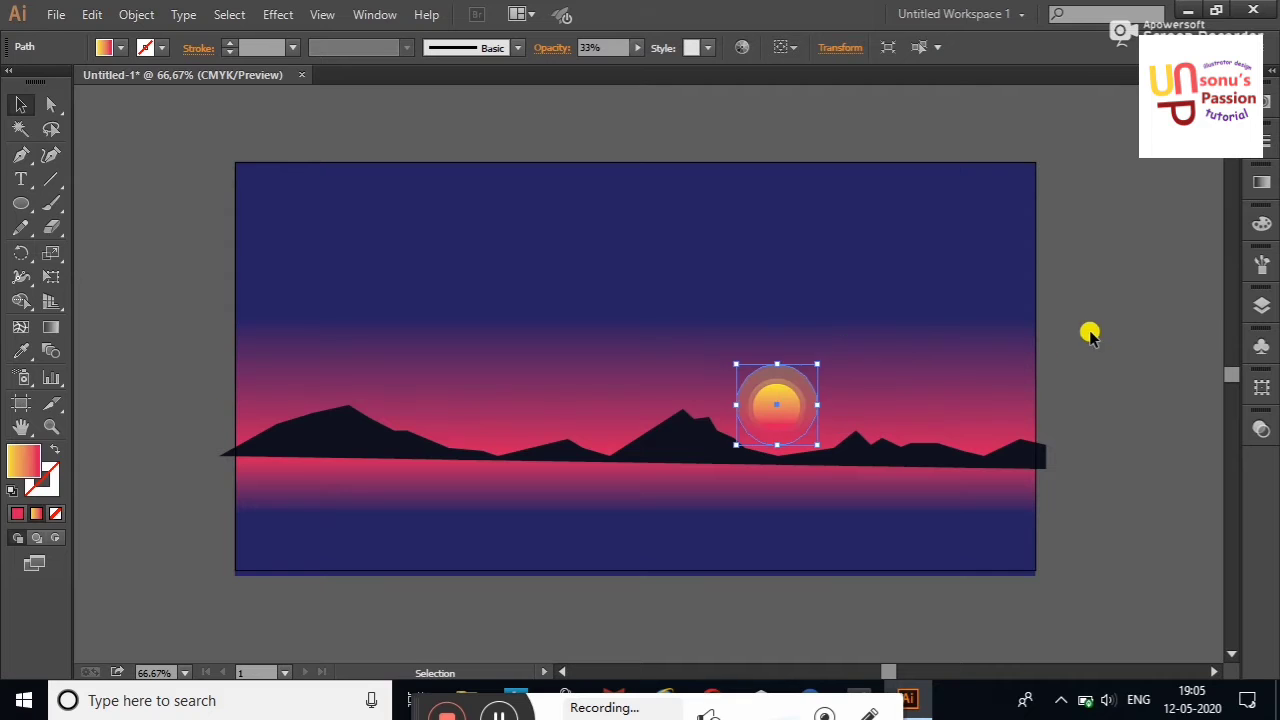
pyautogui.click(848, 393)
pyautogui.click(812, 395)
pyautogui.click(1264, 306)
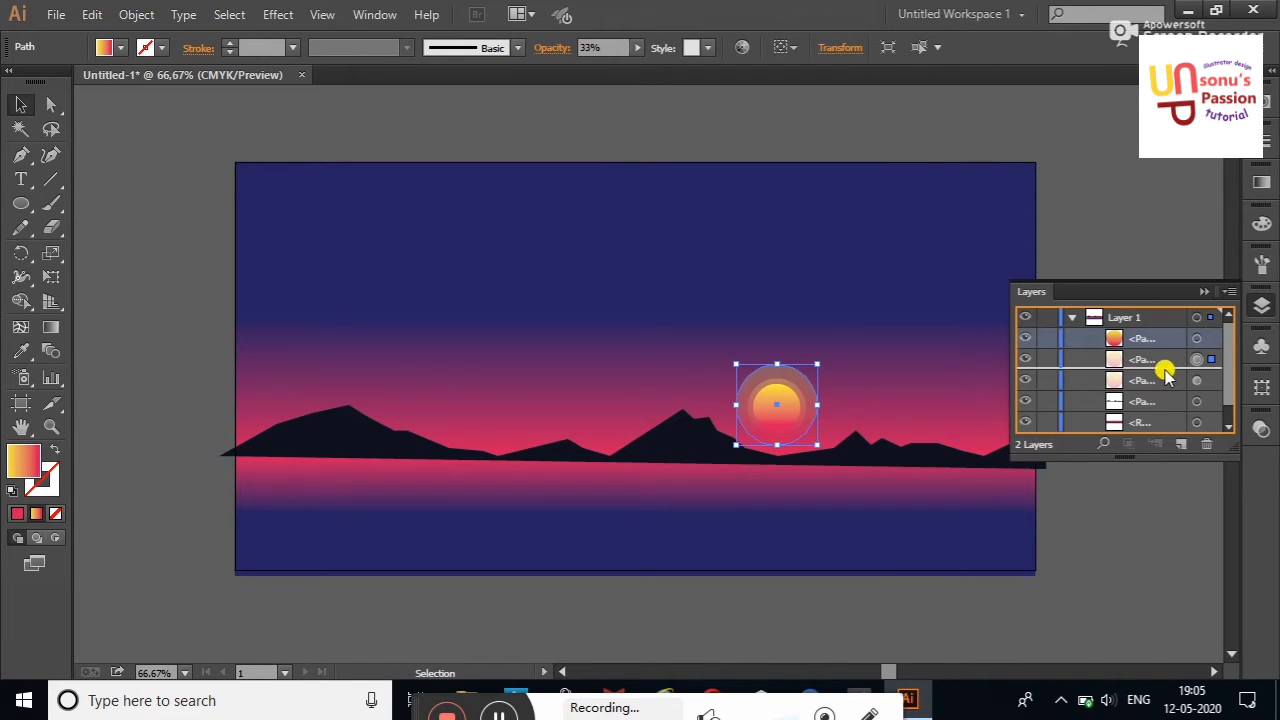
pyautogui.moveTo(1166, 370)
pyautogui.mouseDown()
pyautogui.moveTo(1145, 321)
pyautogui.moveTo(1155, 389)
pyautogui.mouseUp()
pyautogui.click(1205, 291)
pyautogui.click(1142, 236)
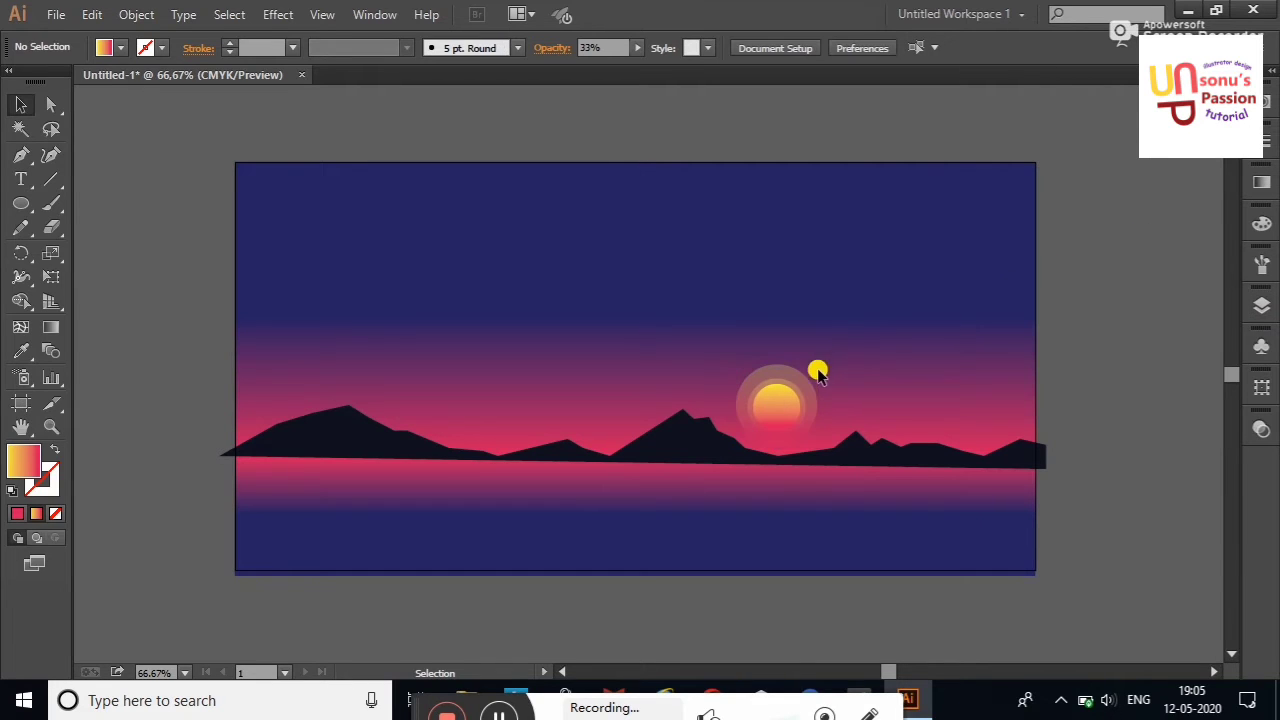
# Shrink the outer halo slightly so it sits concentrically around the sun.
pyautogui.click(810, 378)
pyautogui.moveTo(817, 364); pyautogui.dragTo(806, 366)
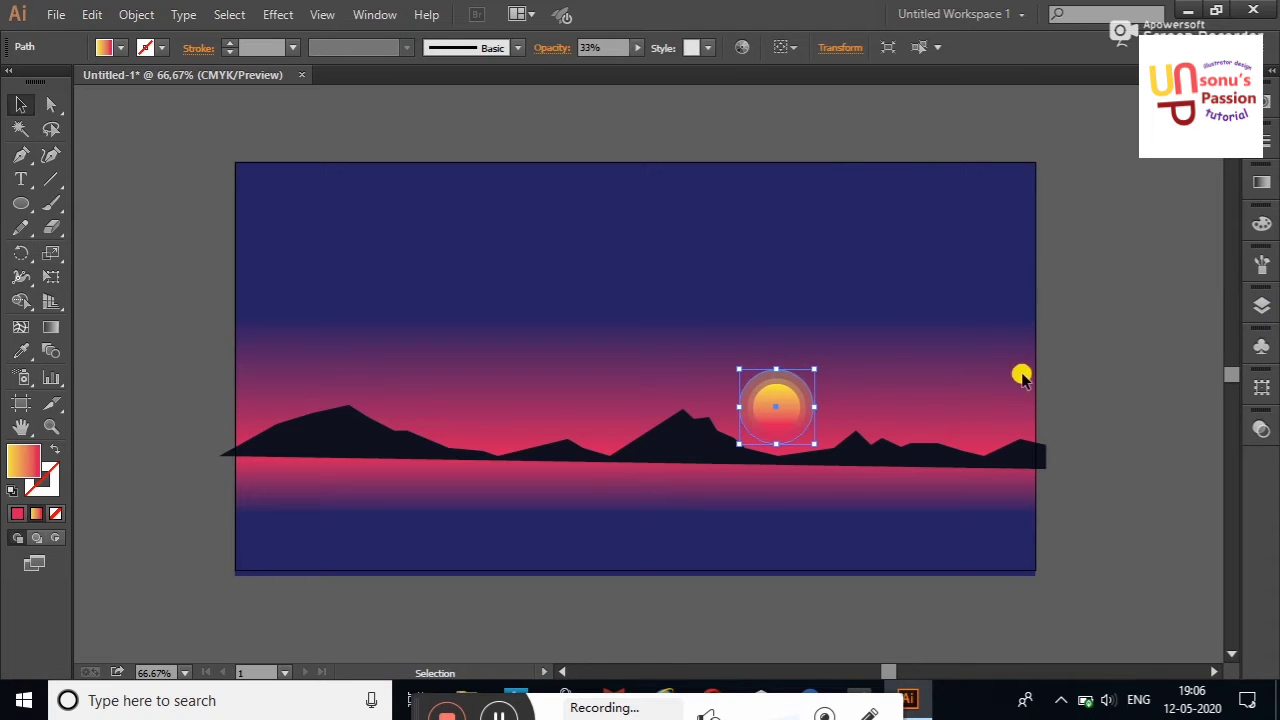
pyautogui.click(1084, 352)
# Try filling the outer halo with white and the inner halo with yellow.
pyautogui.click(805, 383)
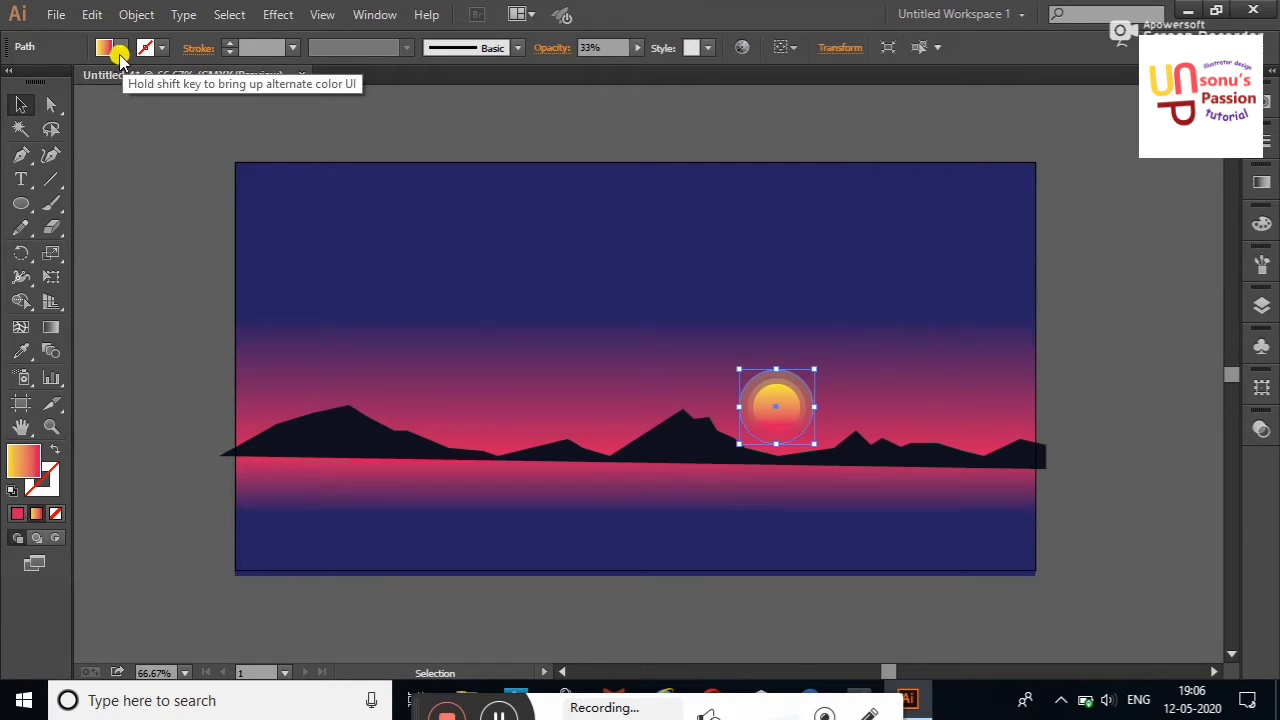
pyautogui.click(120, 52)
pyautogui.click(37, 80)
pyautogui.click(128, 243)
pyautogui.click(128, 245)
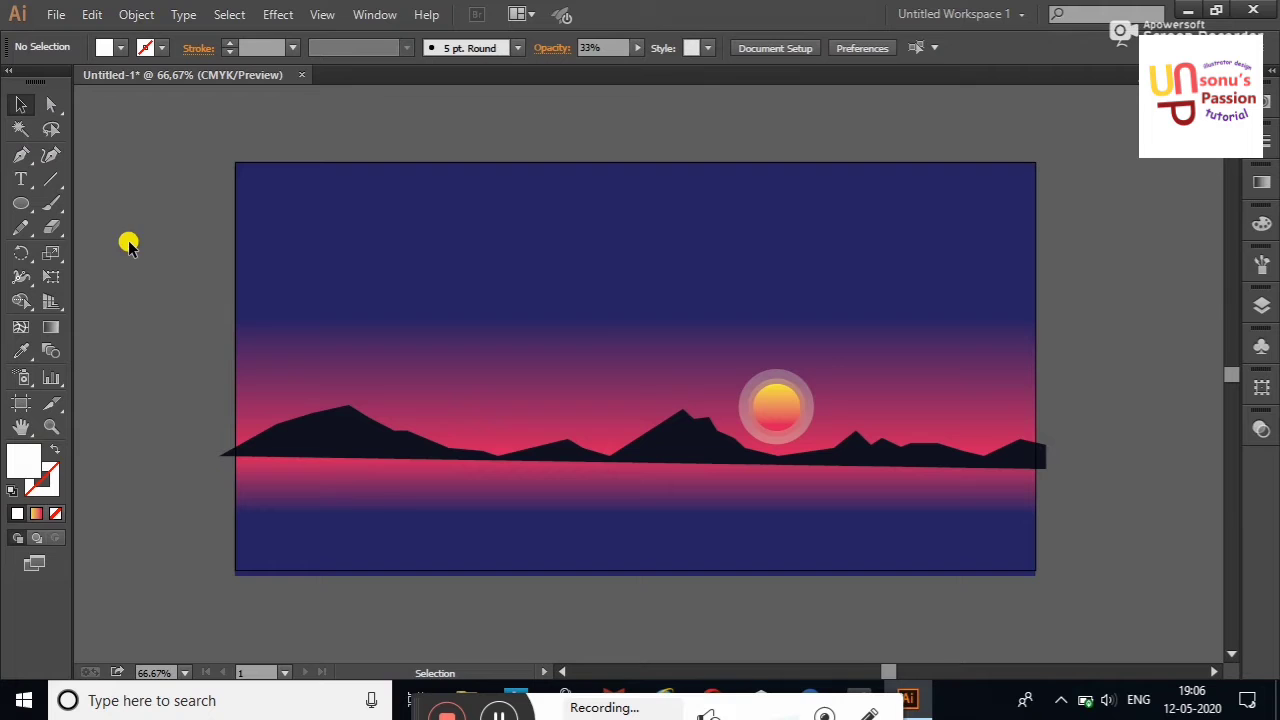
pyautogui.click(800, 396)
pyautogui.click(112, 48)
pyautogui.click(115, 305)
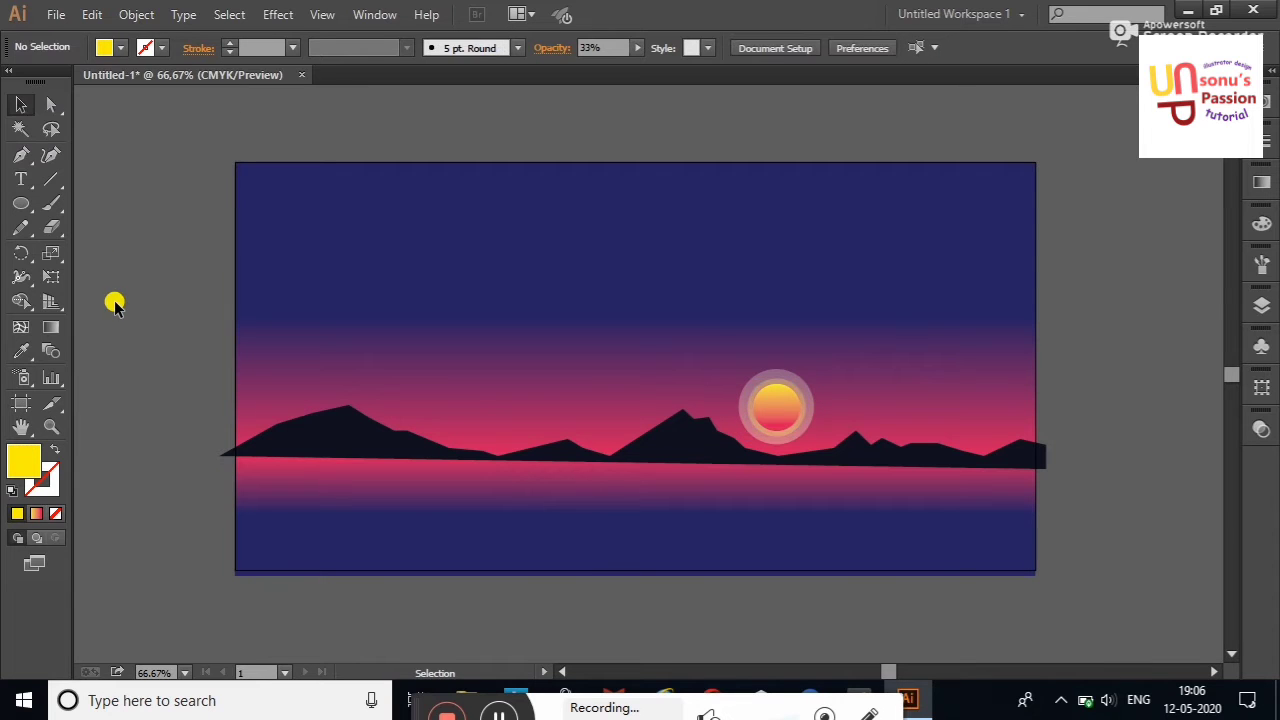
# Undo the halo recolouring and the outer halo copy, leaving the sun with its single gradient halo.
pyautogui.rightClick(1154, 276)
pyautogui.click(1159, 288)
pyautogui.rightClick(1127, 252)
pyautogui.click(1127, 265)
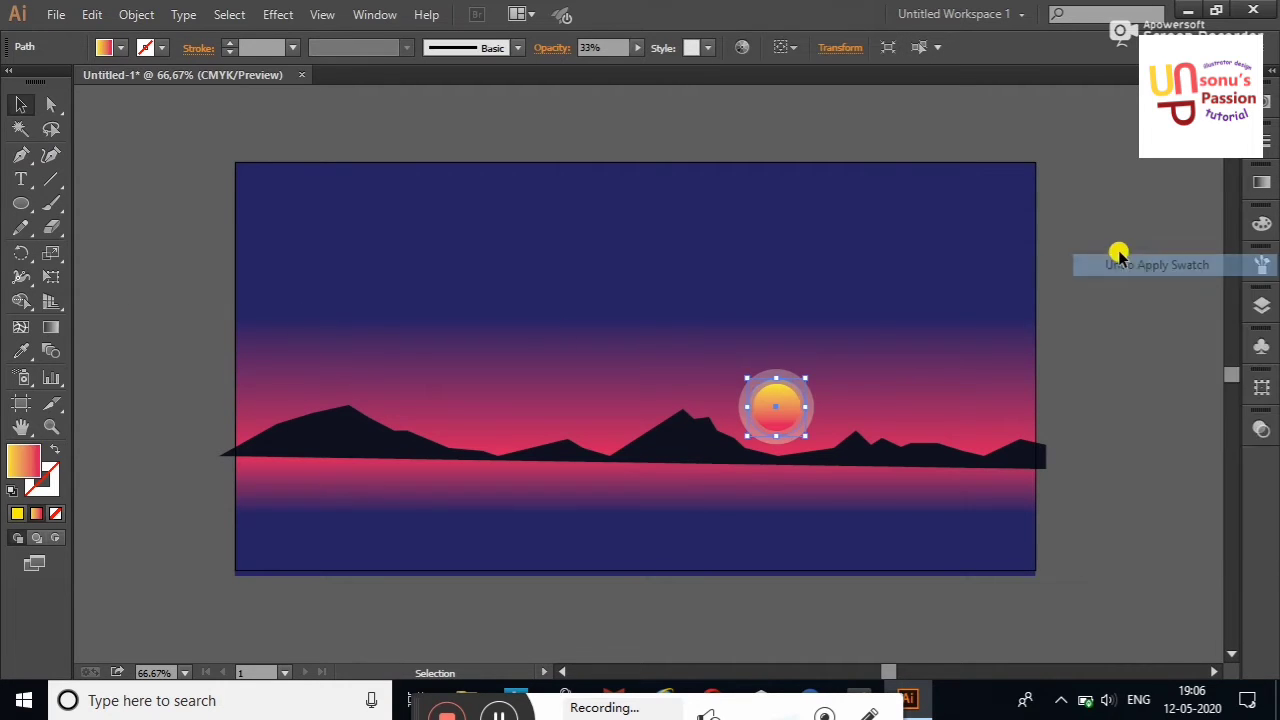
pyautogui.rightClick(1119, 240)
pyautogui.click(1119, 251)
pyautogui.rightClick(1118, 234)
pyautogui.click(1122, 245)
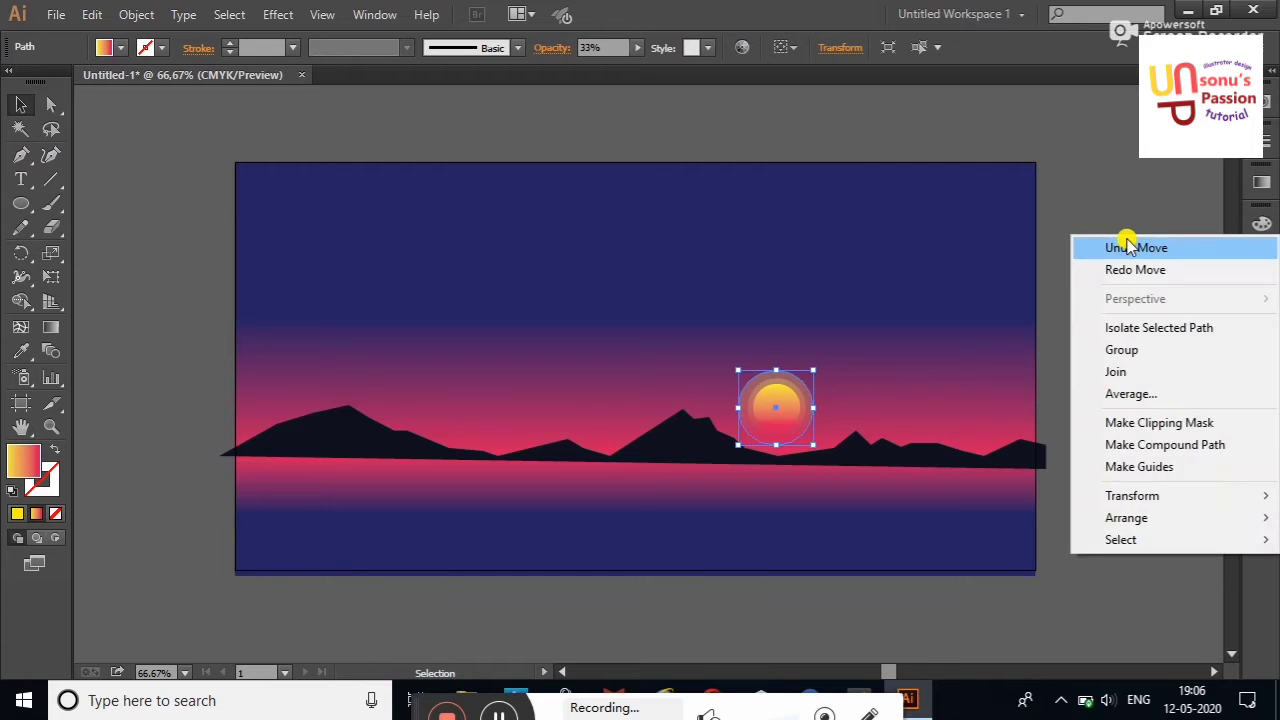
pyautogui.click(1122, 246)
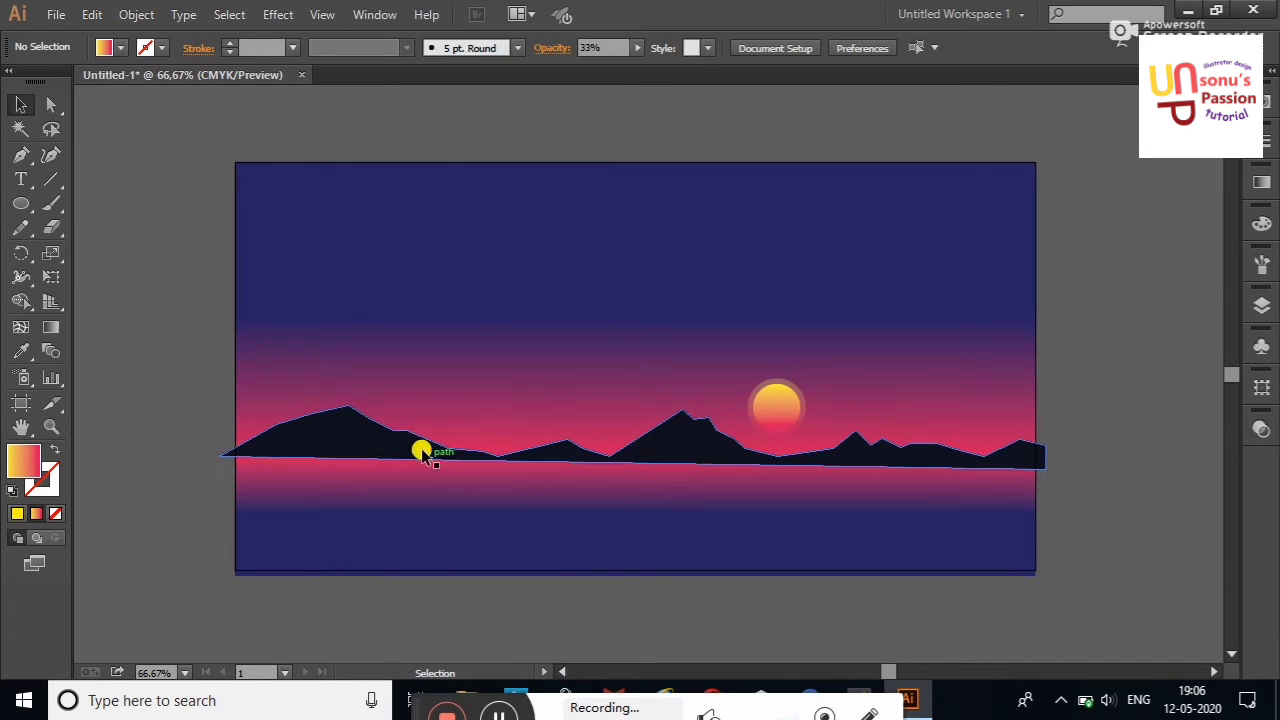
# Draw a closed jagged reflection shape in the mountains' dark navy below their base with the Pen tool, spanning the full artboard width, and deselect it.
pyautogui.click(366, 429)
pyautogui.click(1068, 370)
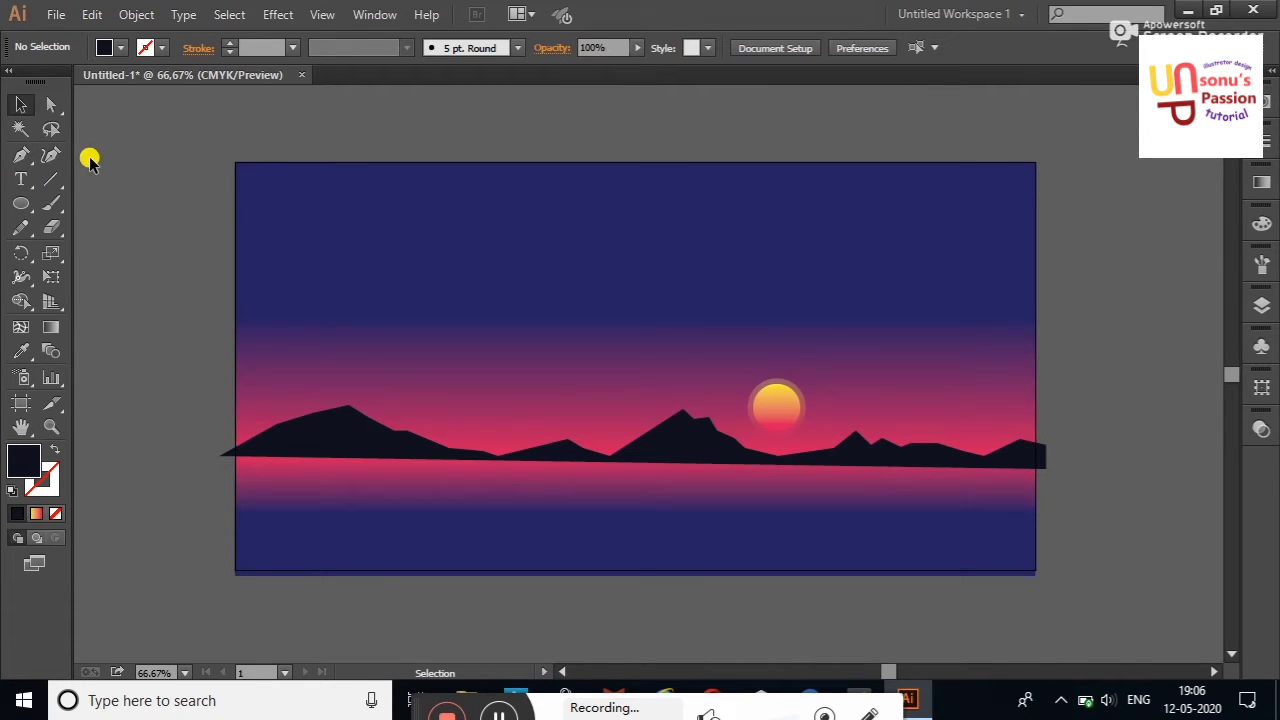
pyautogui.click(17, 160)
pyautogui.click(232, 458)
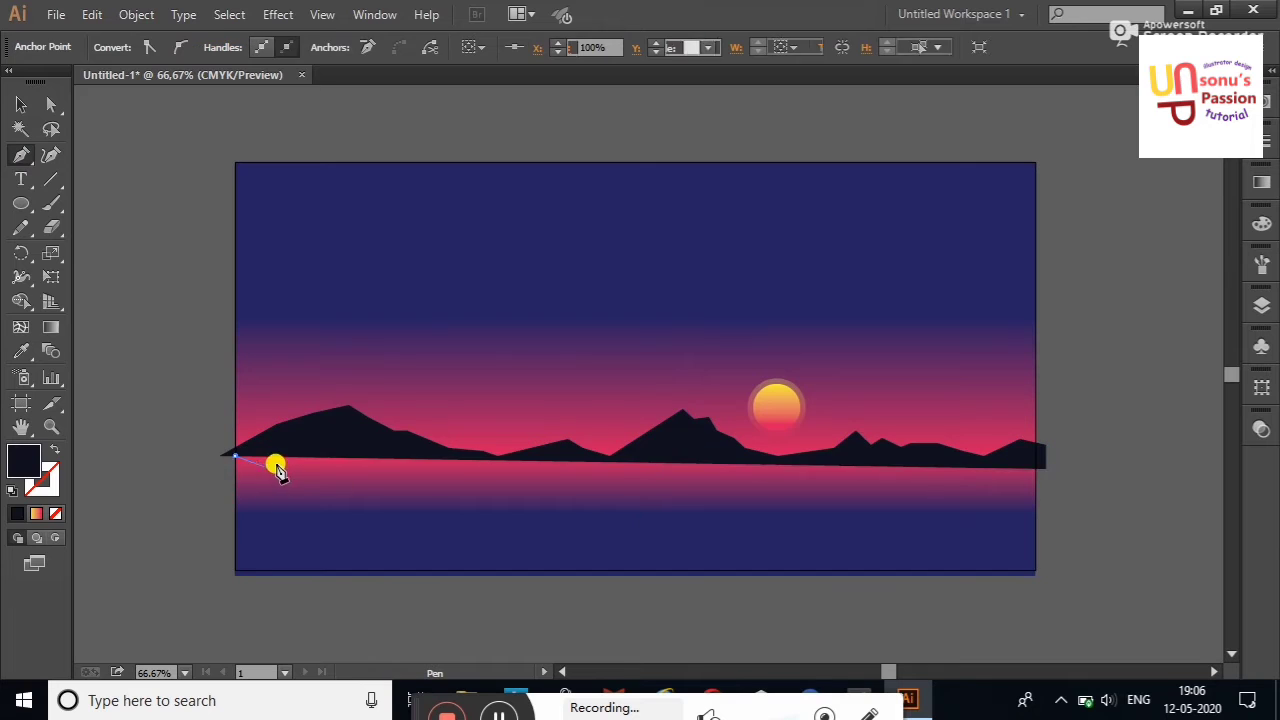
pyautogui.click(271, 468)
pyautogui.click(311, 463)
pyautogui.click(327, 468)
pyautogui.click(363, 458)
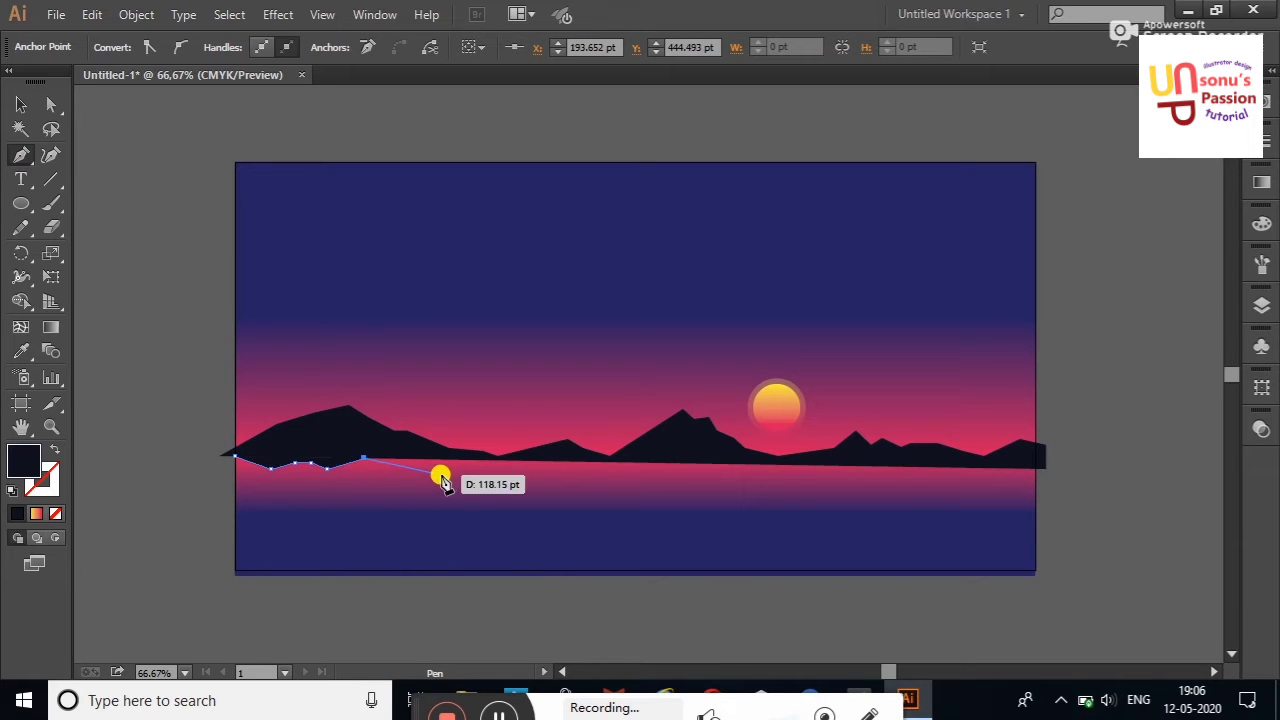
pyautogui.click(441, 473)
pyautogui.click(474, 460)
pyautogui.click(500, 464)
pyautogui.click(569, 460)
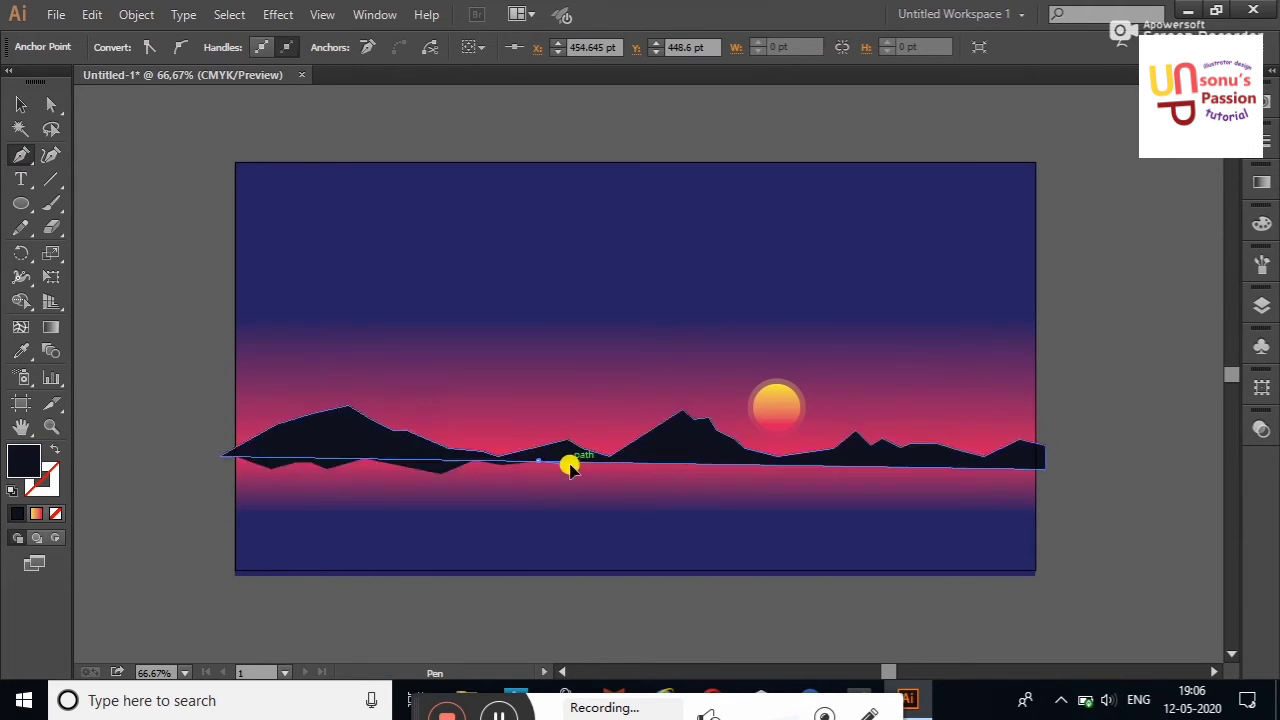
pyautogui.click(614, 466)
pyautogui.click(651, 468)
pyautogui.click(686, 473)
pyautogui.click(752, 469)
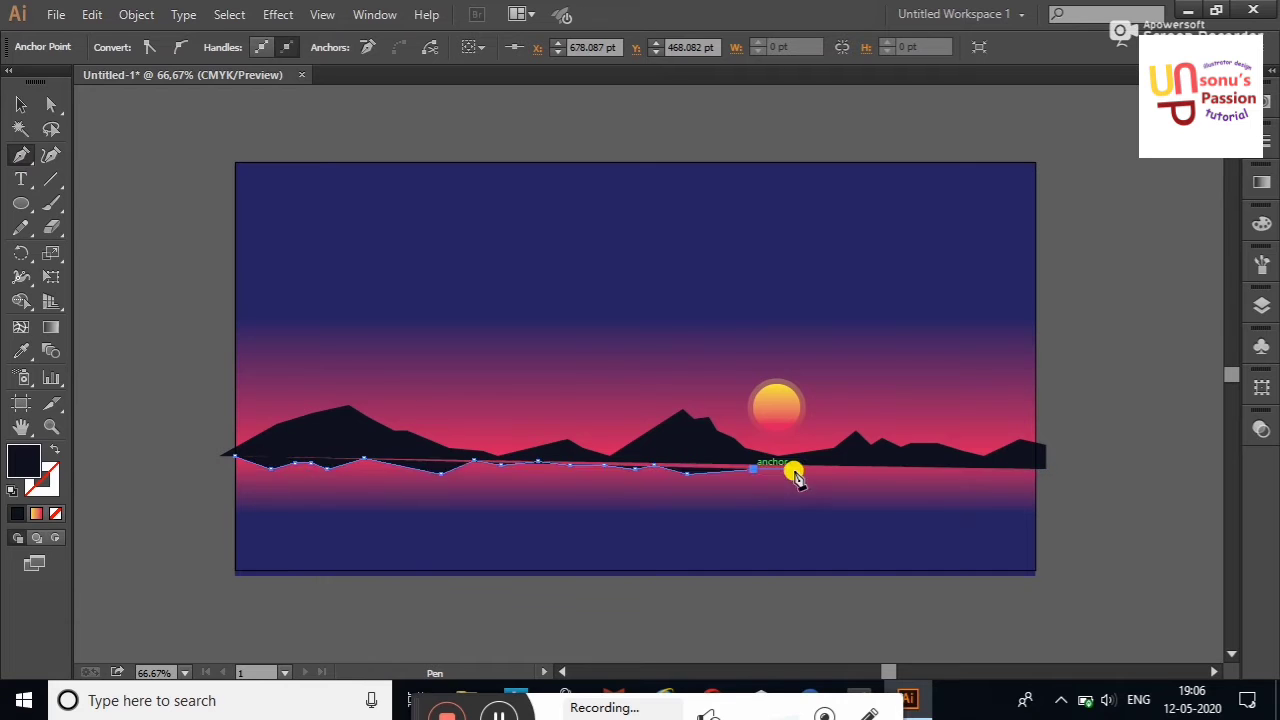
pyautogui.click(828, 473)
pyautogui.click(860, 469)
pyautogui.click(942, 472)
pyautogui.click(965, 468)
pyautogui.click(1005, 481)
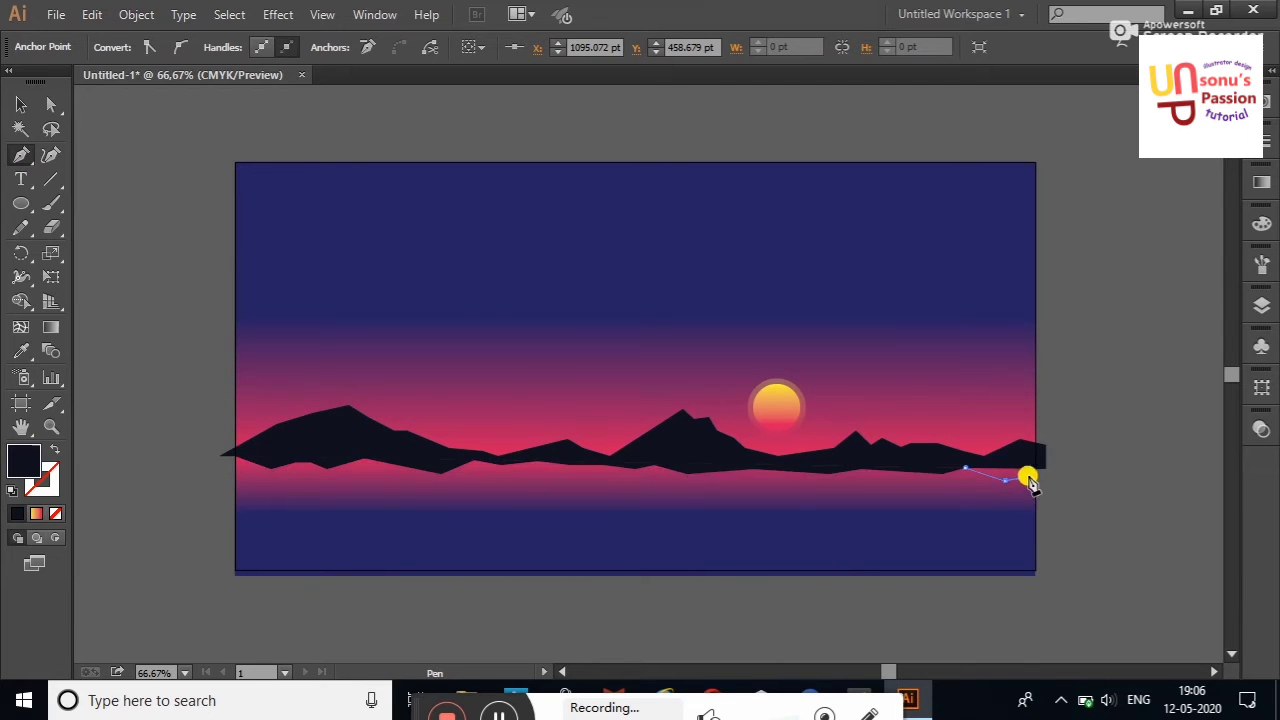
pyautogui.click(1036, 468)
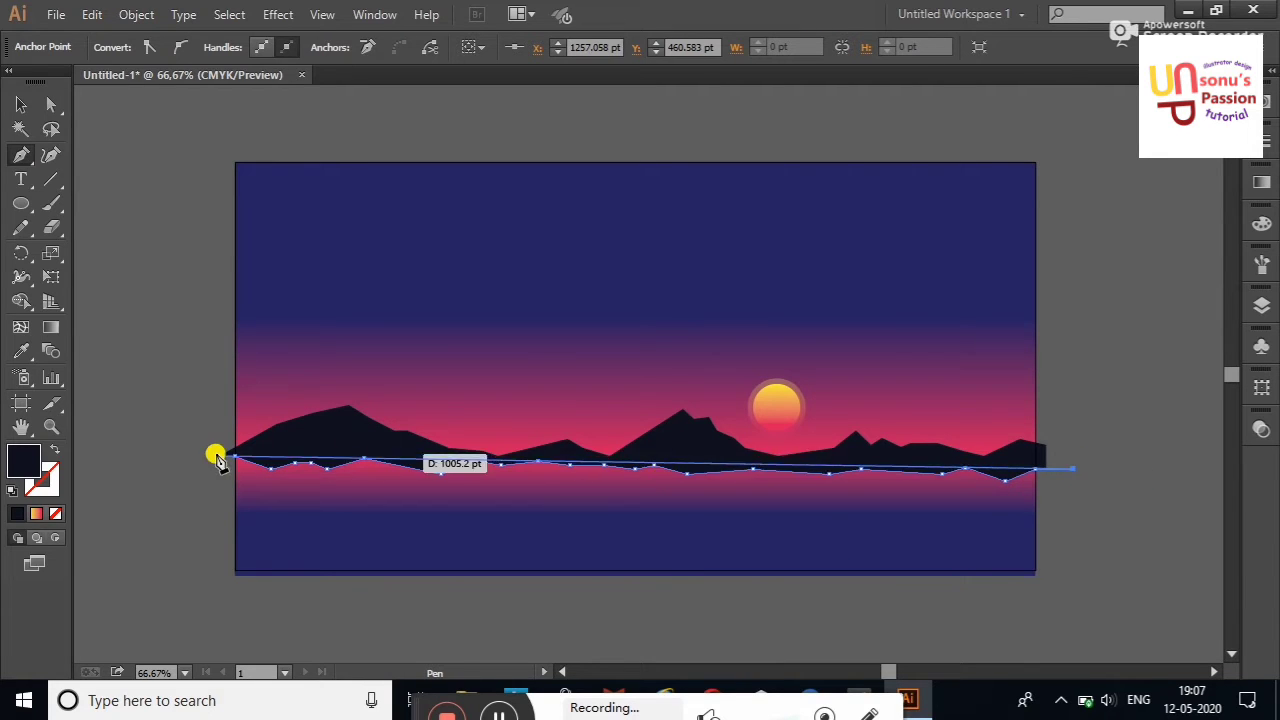
pyautogui.click(235, 456)
pyautogui.click(21, 104)
pyautogui.click(104, 168)
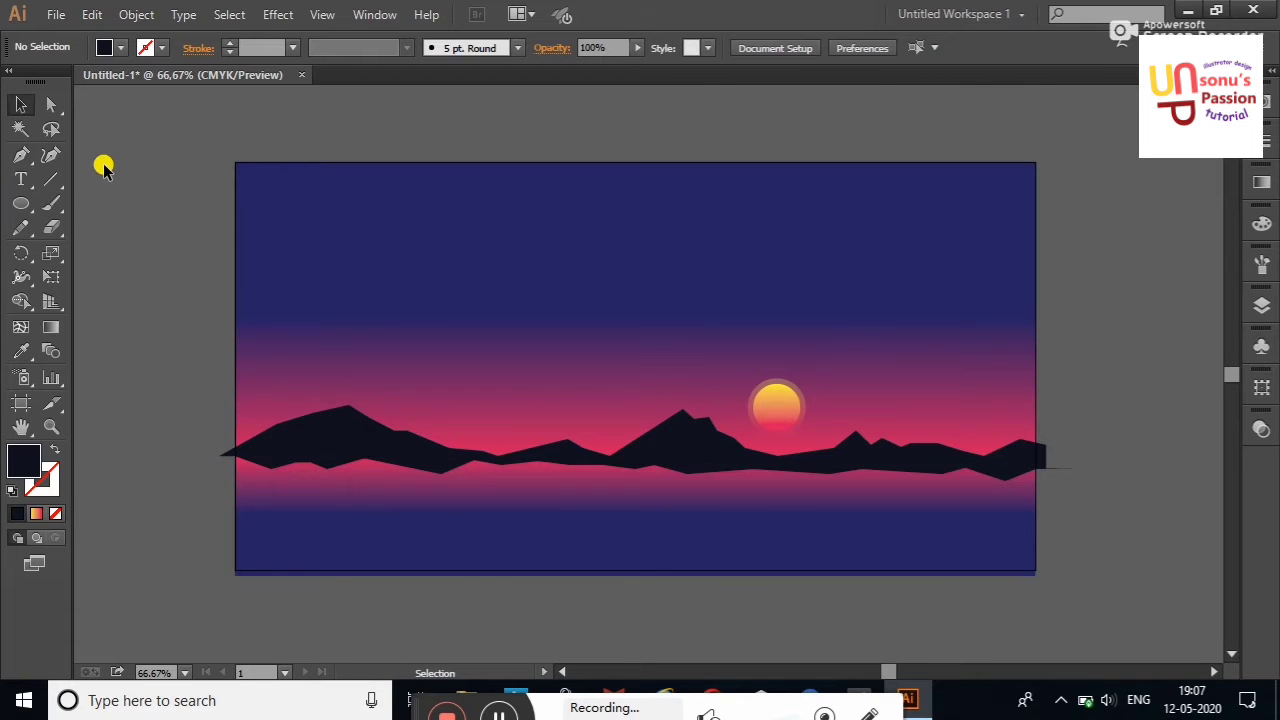
# Reduce the opacity of the mountain reflection shape to 44% and deselect it.
pyautogui.click(677, 466)
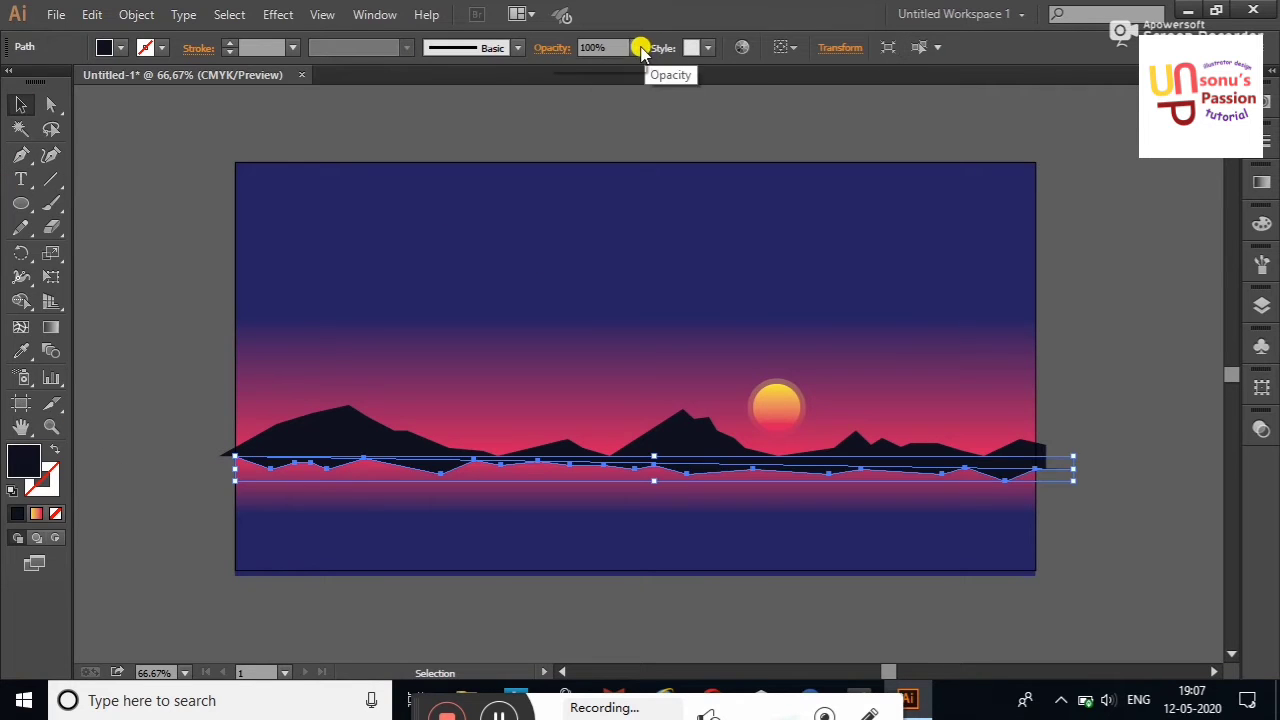
pyautogui.click(637, 47)
pyautogui.moveTo(636, 65); pyautogui.dragTo(591, 64)
pyautogui.click(562, 120)
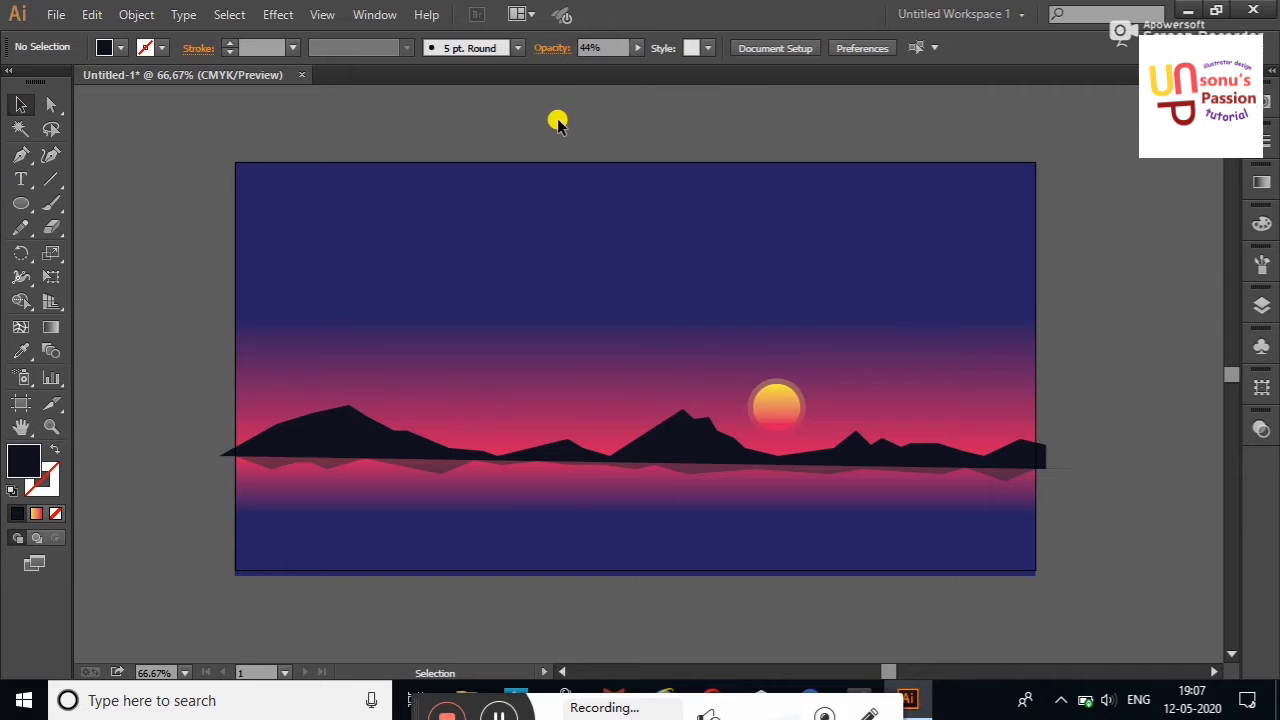
# Try trimming the mountain overhang at the artboard's left edge with the Shape Builder tool, then undo it and deselect everything.
pyautogui.moveTo(155, 440); pyautogui.dragTo(1042, 460)
pyautogui.click(21, 301)
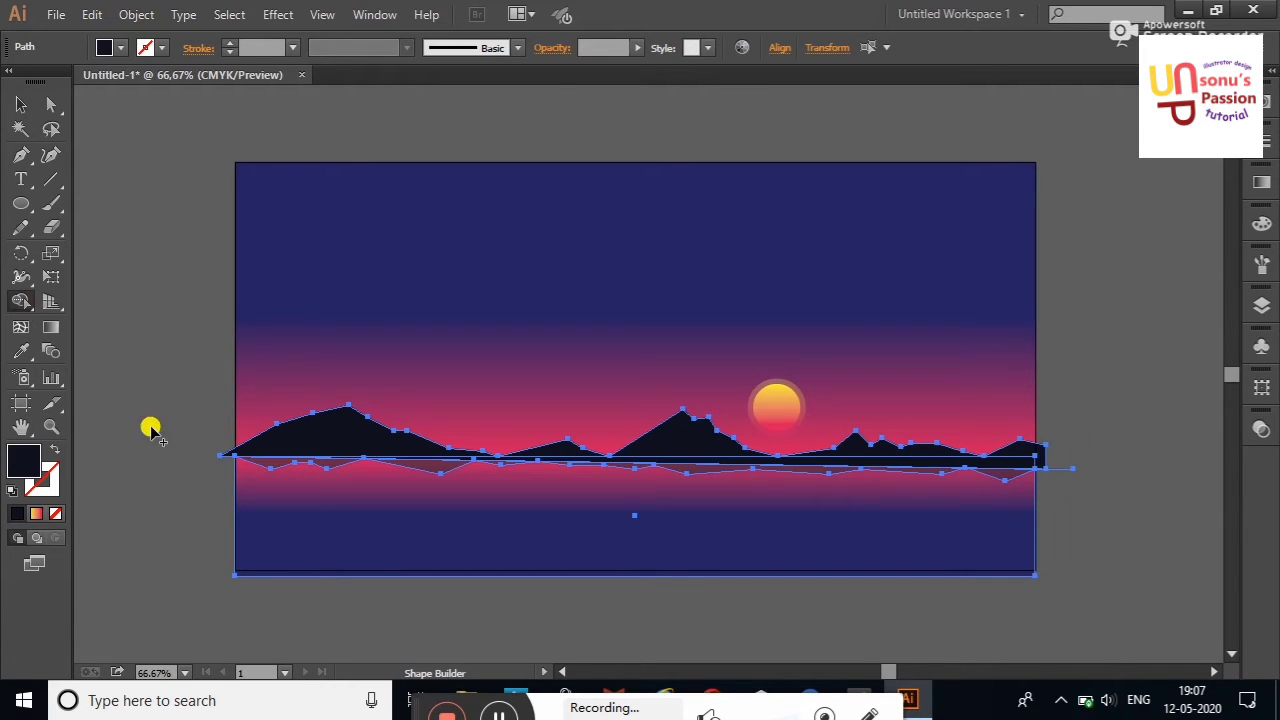
pyautogui.keyDown('alt'); pyautogui.click(227, 455); pyautogui.keyUp('alt')
pyautogui.rightClick(163, 339)
pyautogui.click(188, 351)
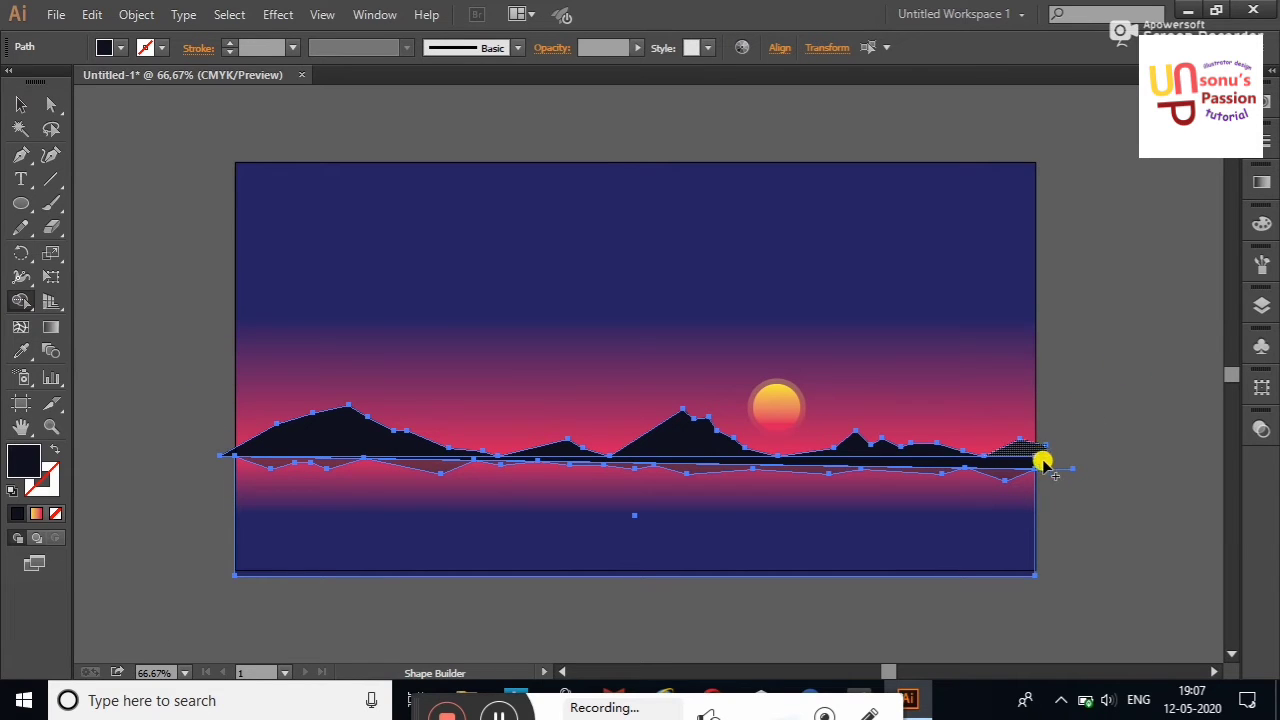
pyautogui.click(21, 104)
pyautogui.click(83, 157)
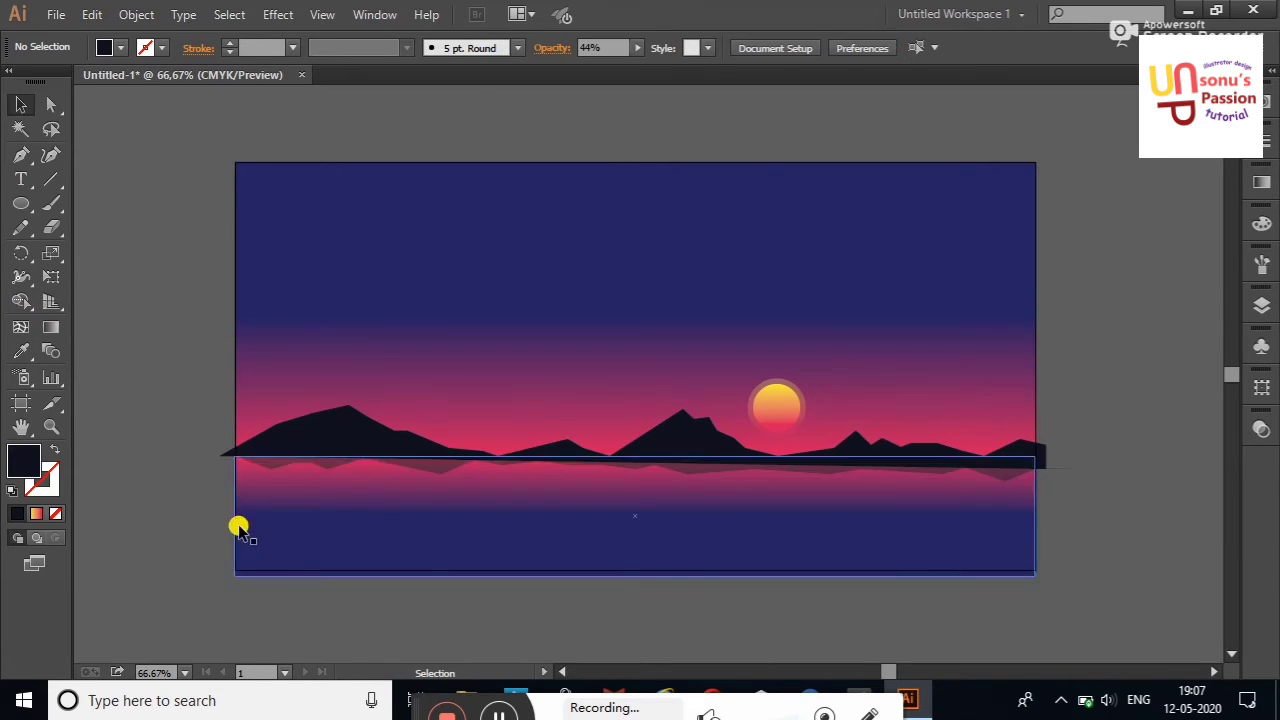
# Try lowering the top edge of the gradient water rectangle, then undo the scaling and deselect it.
pyautogui.click(398, 492)
pyautogui.moveTo(637, 455); pyautogui.dragTo(634, 468)
pyautogui.rightClick(188, 342)
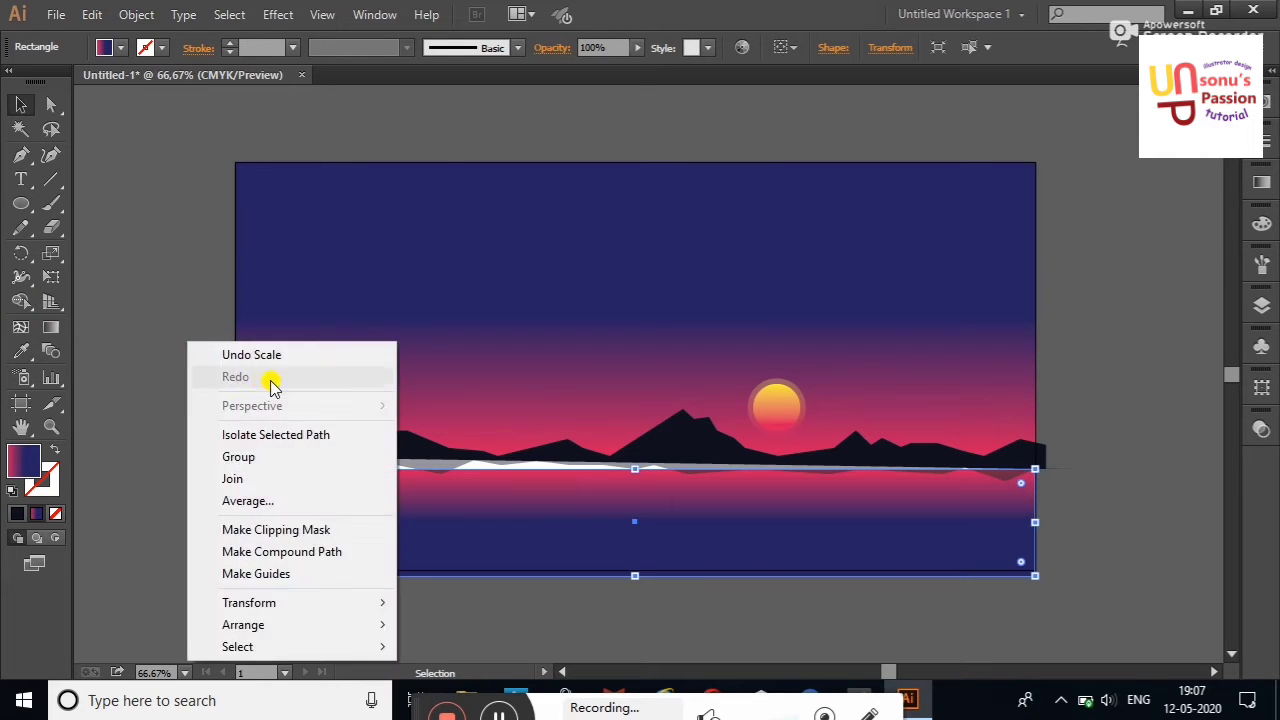
pyautogui.click(191, 271)
pyautogui.click(193, 277)
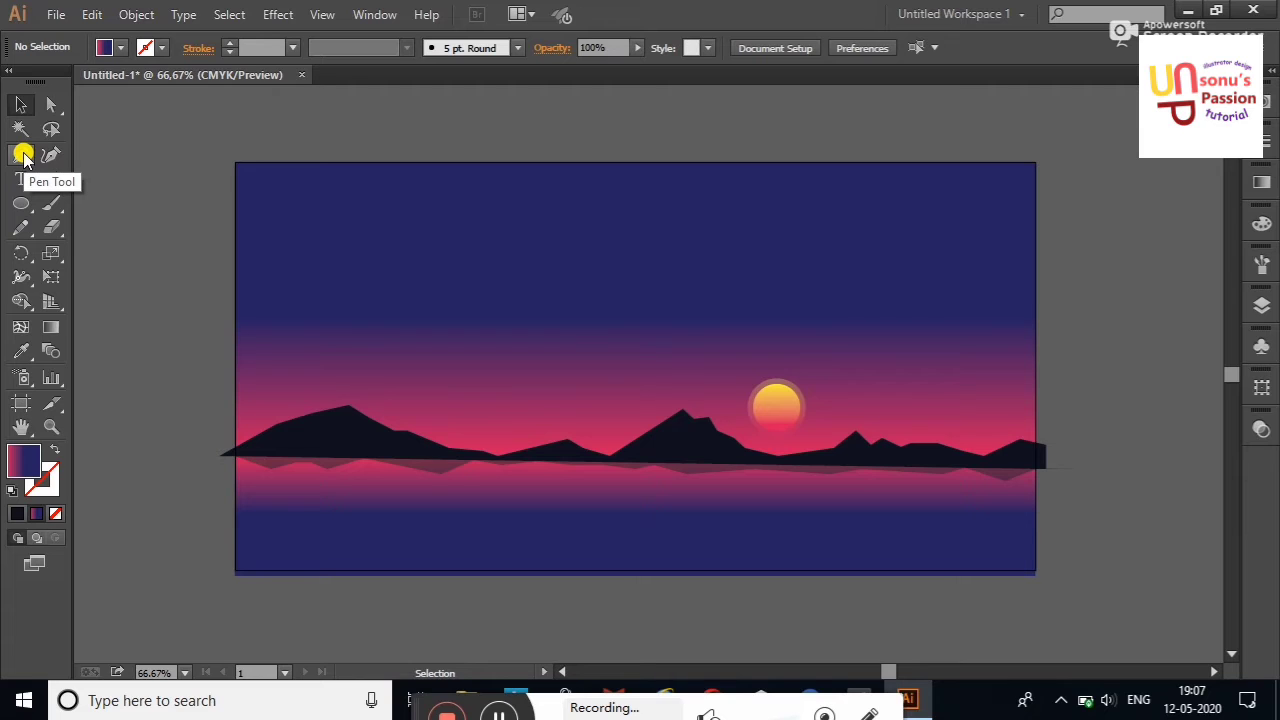
# Draw a small flat triangular shape on the empty canvas beside the artboard with the Pen tool and deselect it.
pyautogui.moveTo(138, 242)
pyautogui.mouseDown()
pyautogui.moveTo(180, 246)
pyautogui.moveTo(158, 241)
pyautogui.mouseUp()
pyautogui.click(20, 104)
pyautogui.click(114, 157)
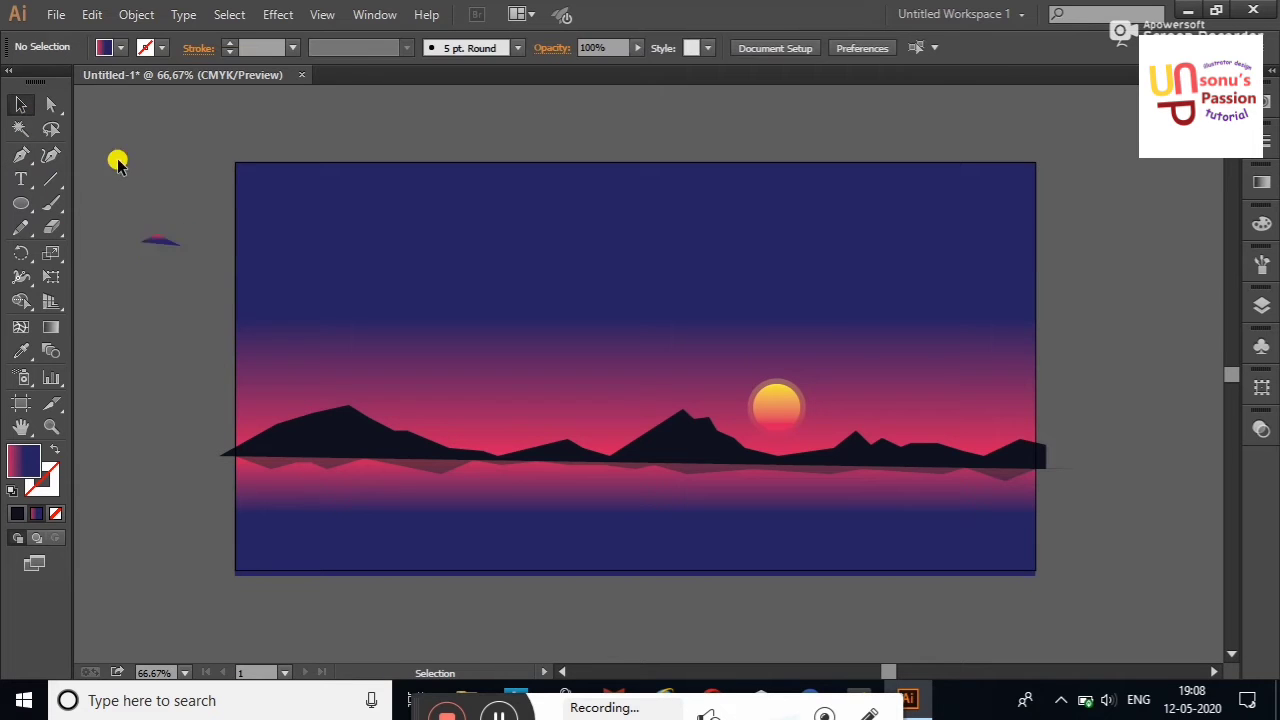
# Fill the small triangular shape beside the artboard with solid yellow.
pyautogui.click(157, 245)
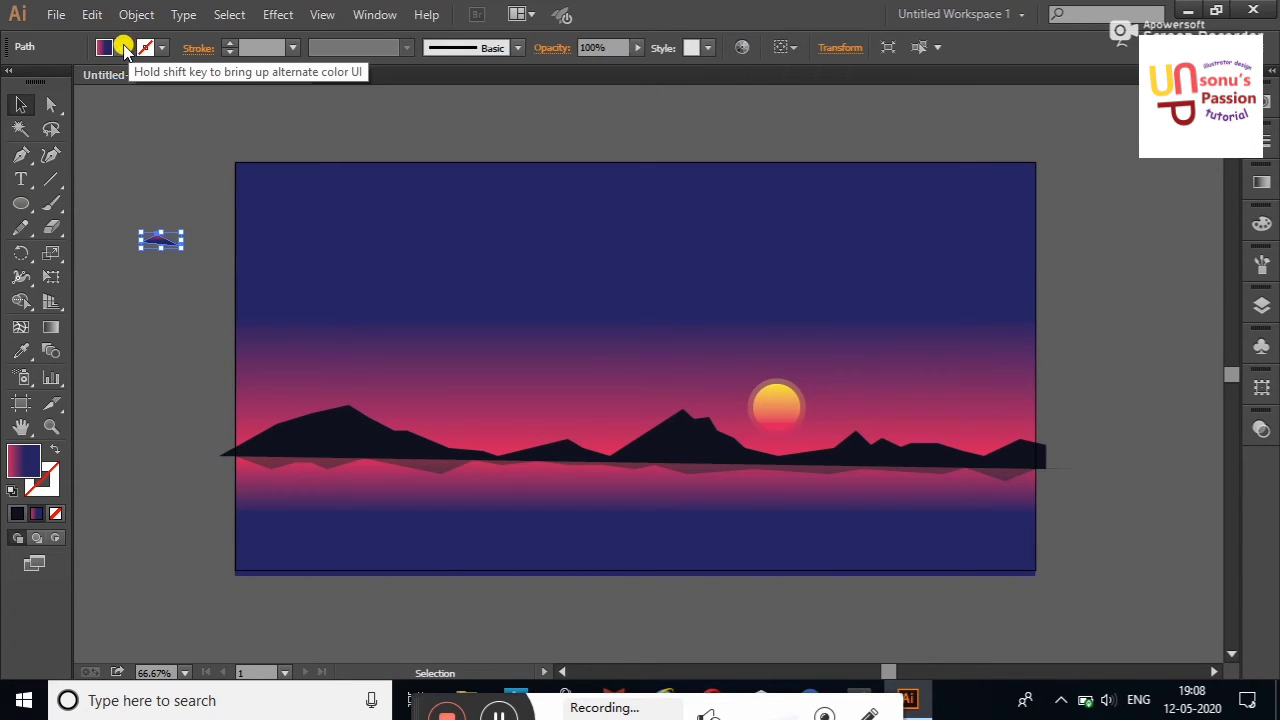
pyautogui.click(121, 47)
pyautogui.click(78, 81)
pyautogui.click(303, 120)
pyautogui.click(165, 243)
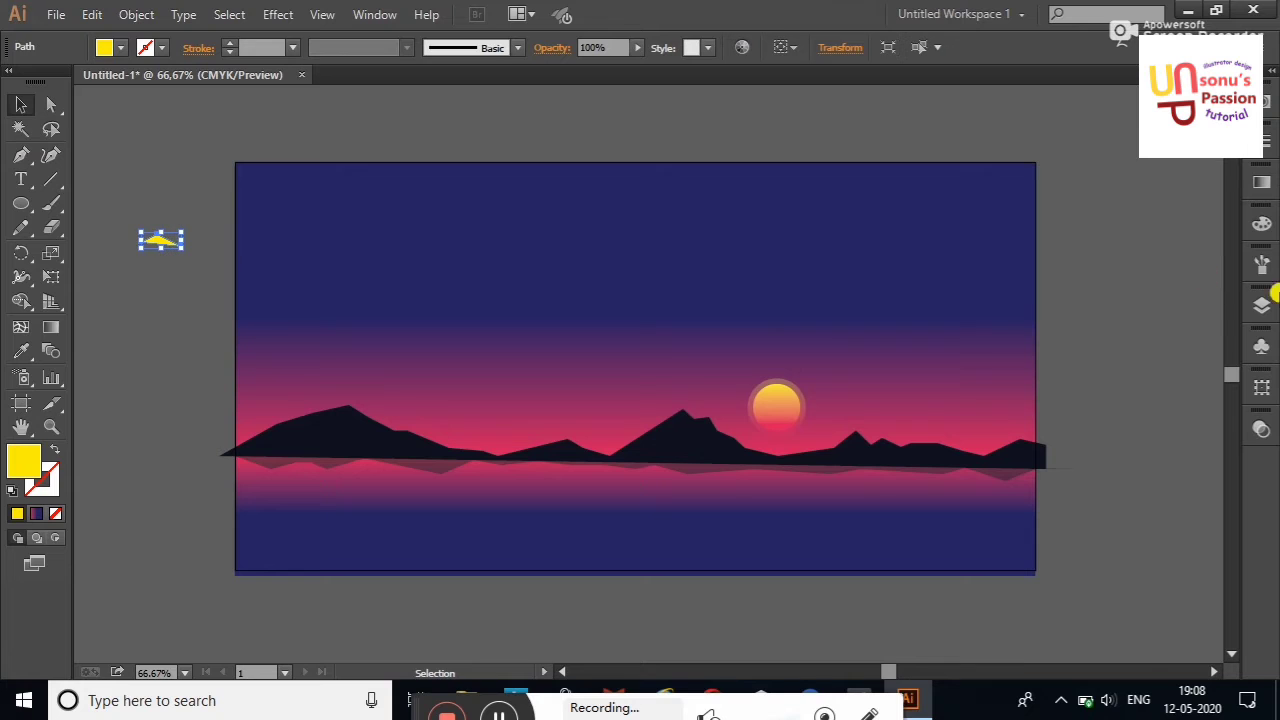
# Start a new scatter brush from the yellow triangle and set its size, spacing and scatter to Random.
pyautogui.click(1262, 264)
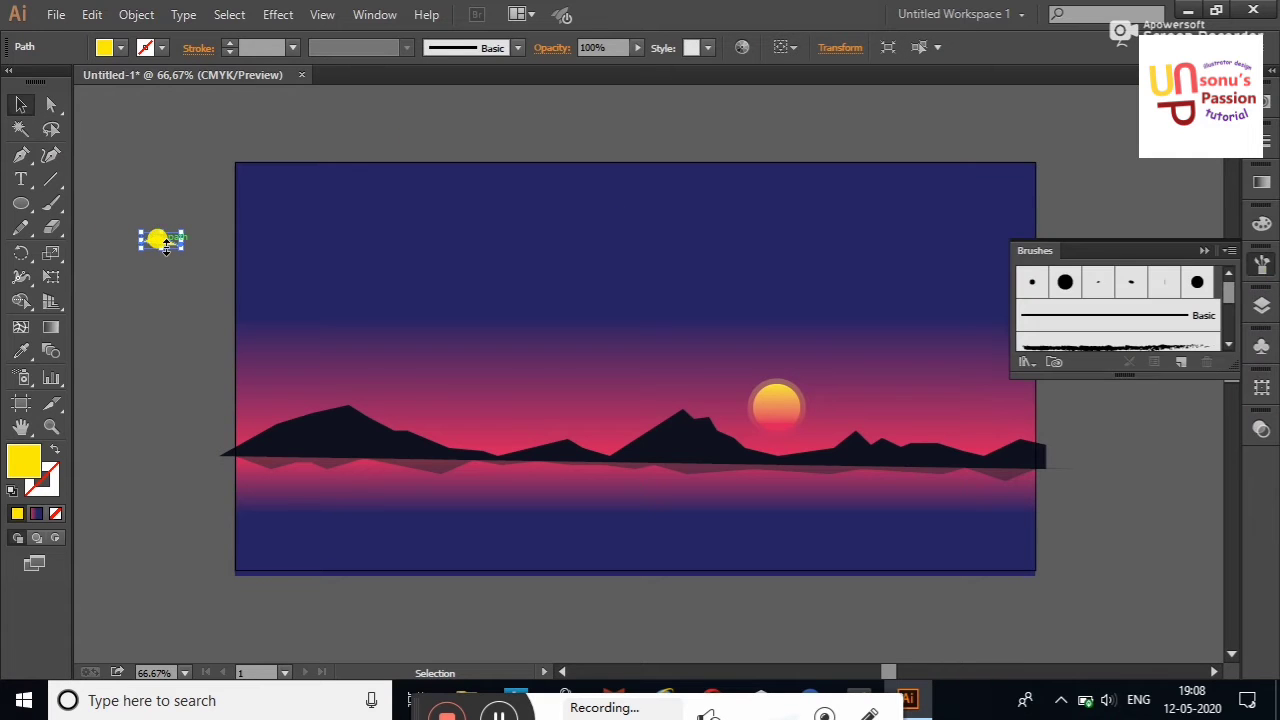
pyautogui.moveTo(160, 240)
pyautogui.mouseDown()
pyautogui.moveTo(360, 288)
pyautogui.moveTo(1200, 278)
pyautogui.mouseUp()
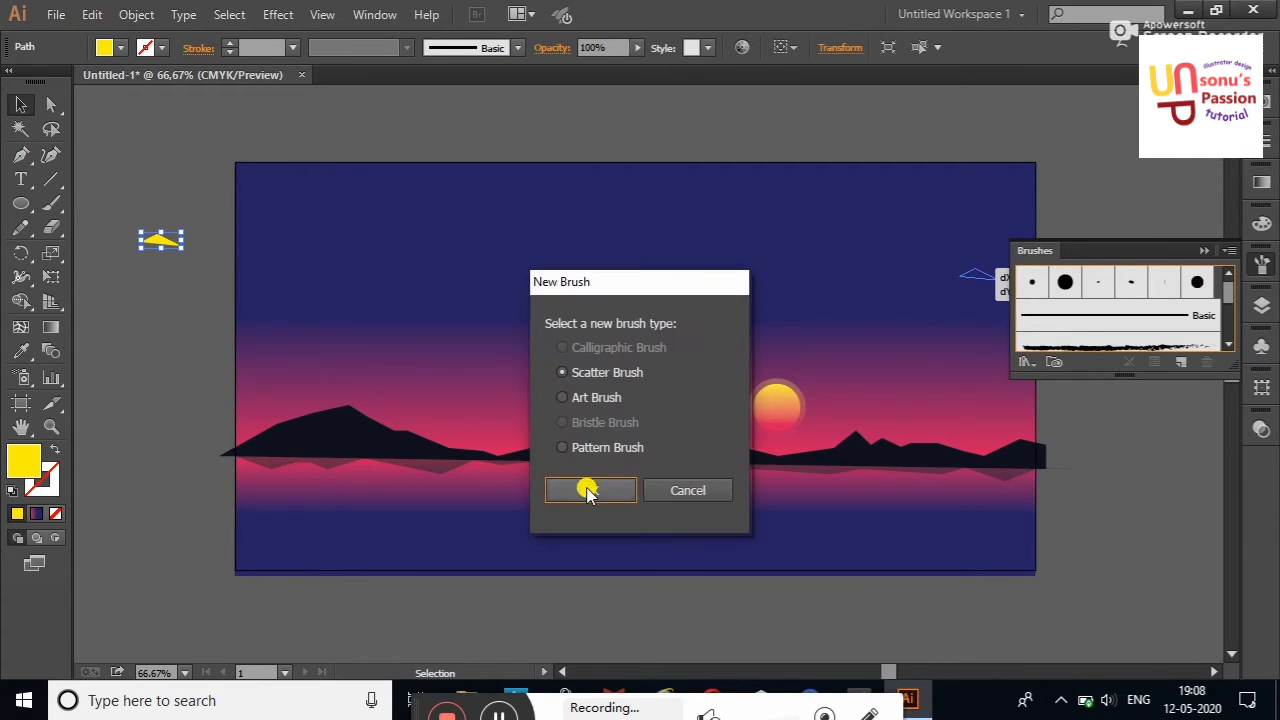
pyautogui.click(584, 488)
pyautogui.click(478, 197)
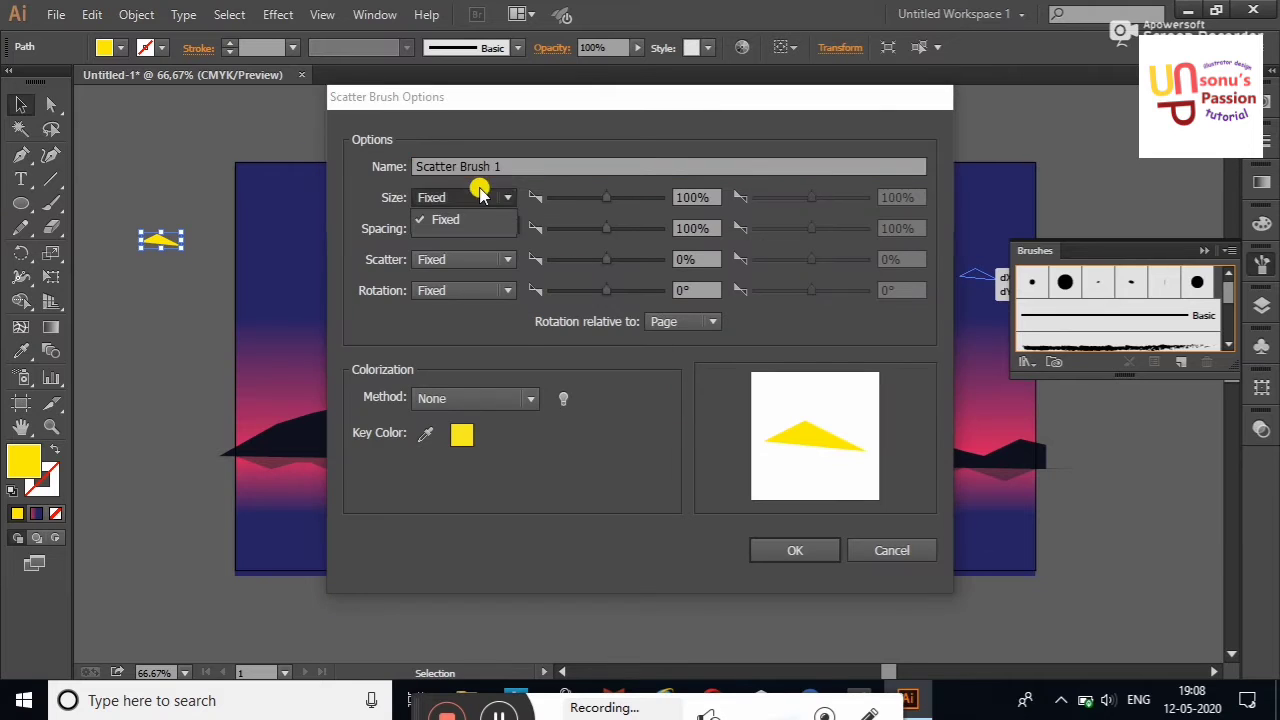
pyautogui.click(505, 240)
pyautogui.click(505, 230)
pyautogui.click(486, 277)
pyautogui.click(491, 257)
pyautogui.click(486, 297)
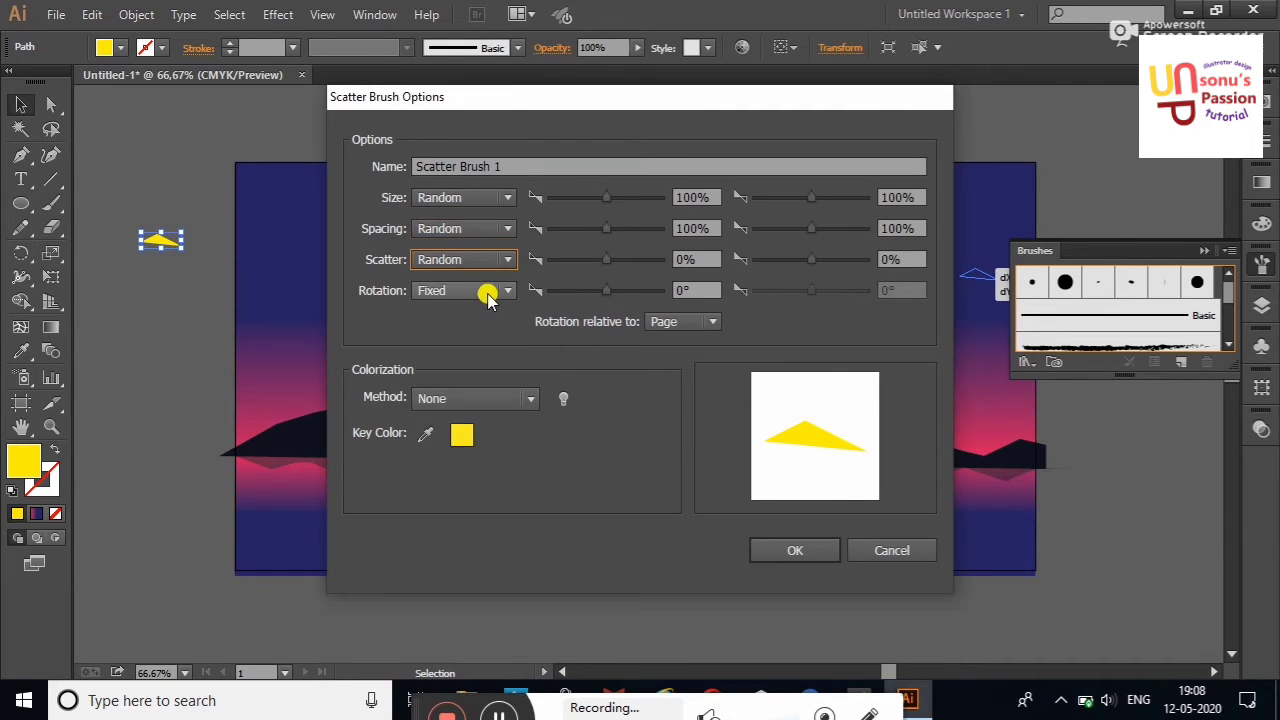
pyautogui.click(486, 291)
pyautogui.click(505, 297)
# Set both size and both spacing values to 10%, scatter to 20% and -350%, colorization to Tints, and create the brush.
pyautogui.moveTo(606, 197); pyautogui.dragTo(538, 270)
pyautogui.moveTo(811, 197); pyautogui.dragTo(752, 198)
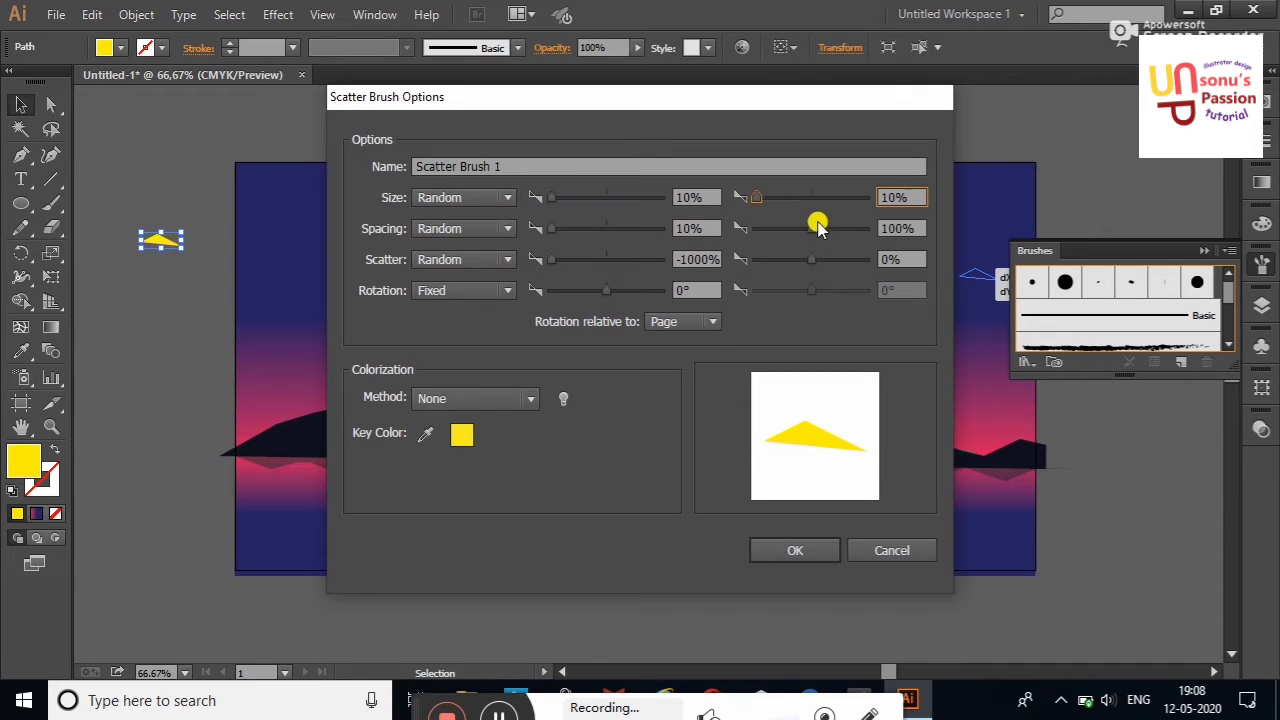
pyautogui.moveTo(811, 228); pyautogui.dragTo(725, 232)
pyautogui.moveTo(573, 271); pyautogui.dragTo(587, 272)
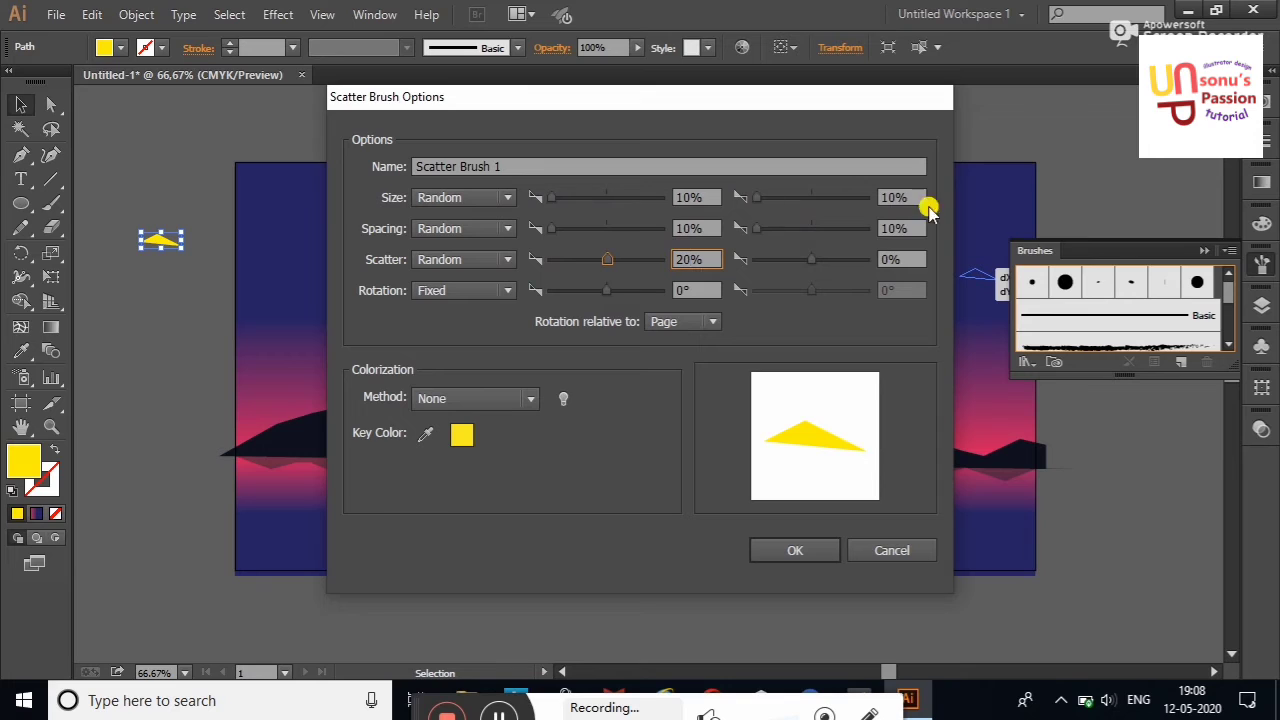
pyautogui.click(886, 258)
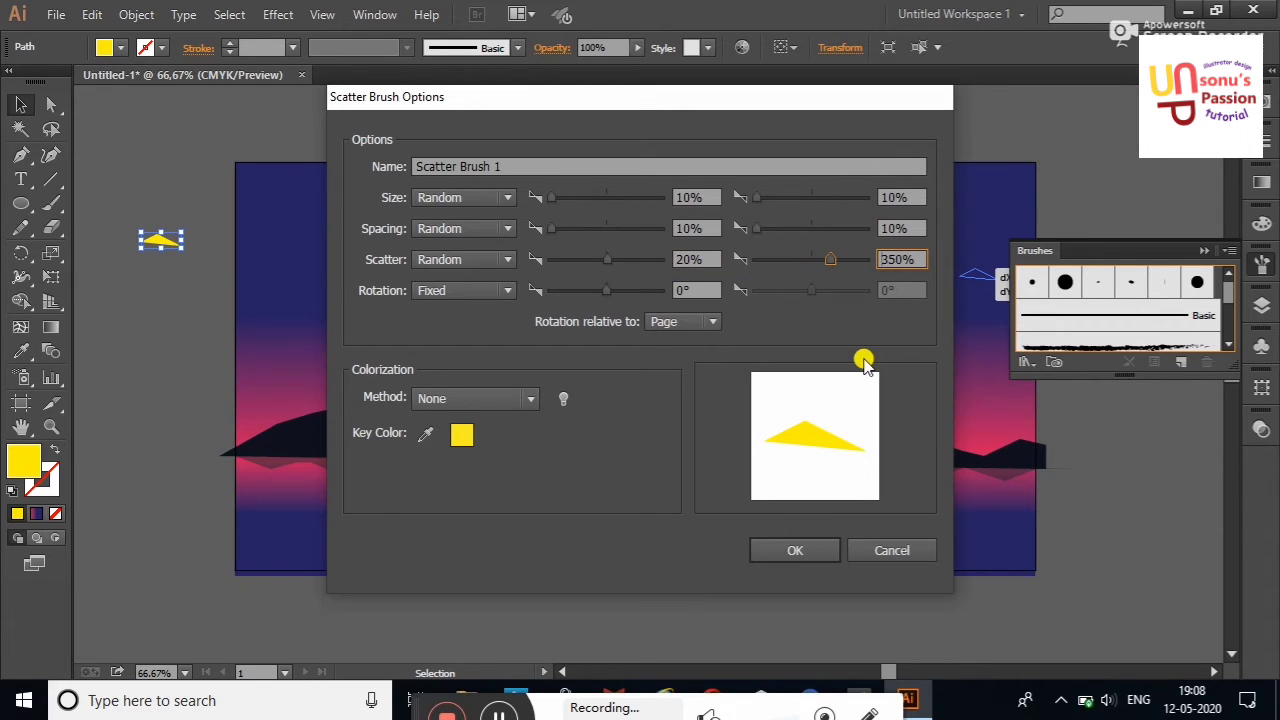
pyautogui.click(463, 398)
pyautogui.click(462, 440)
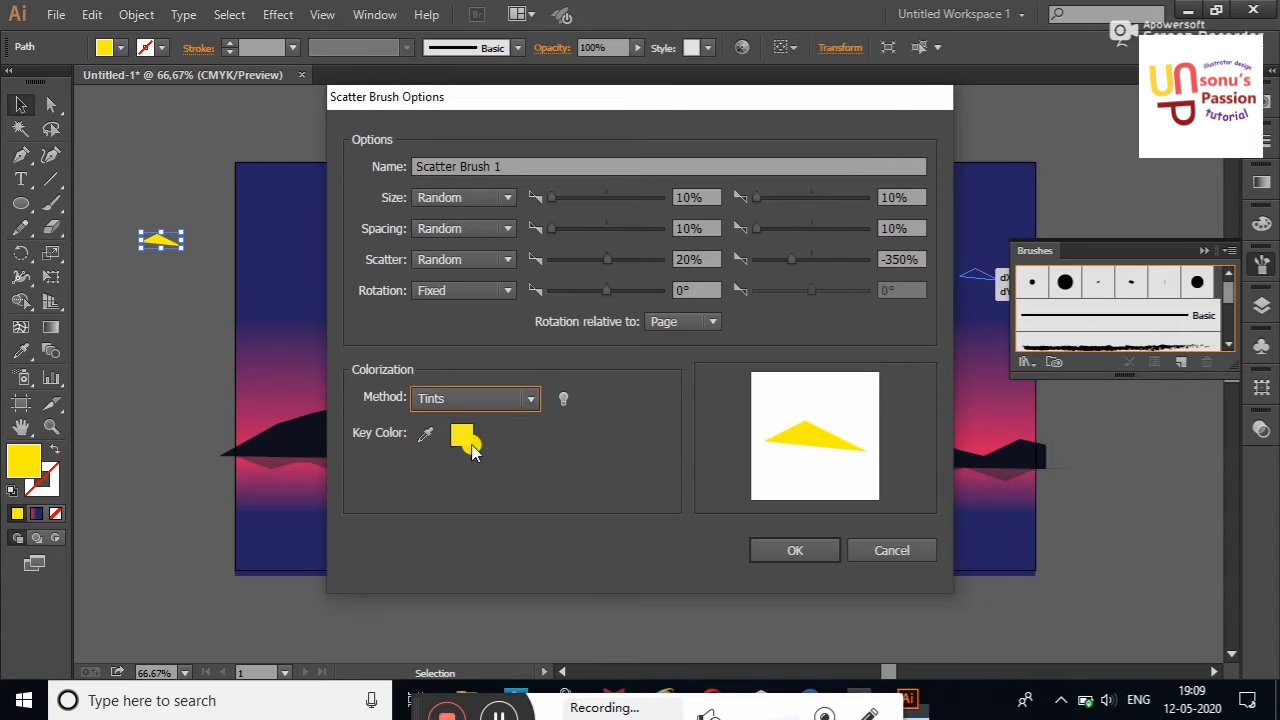
pyautogui.click(795, 550)
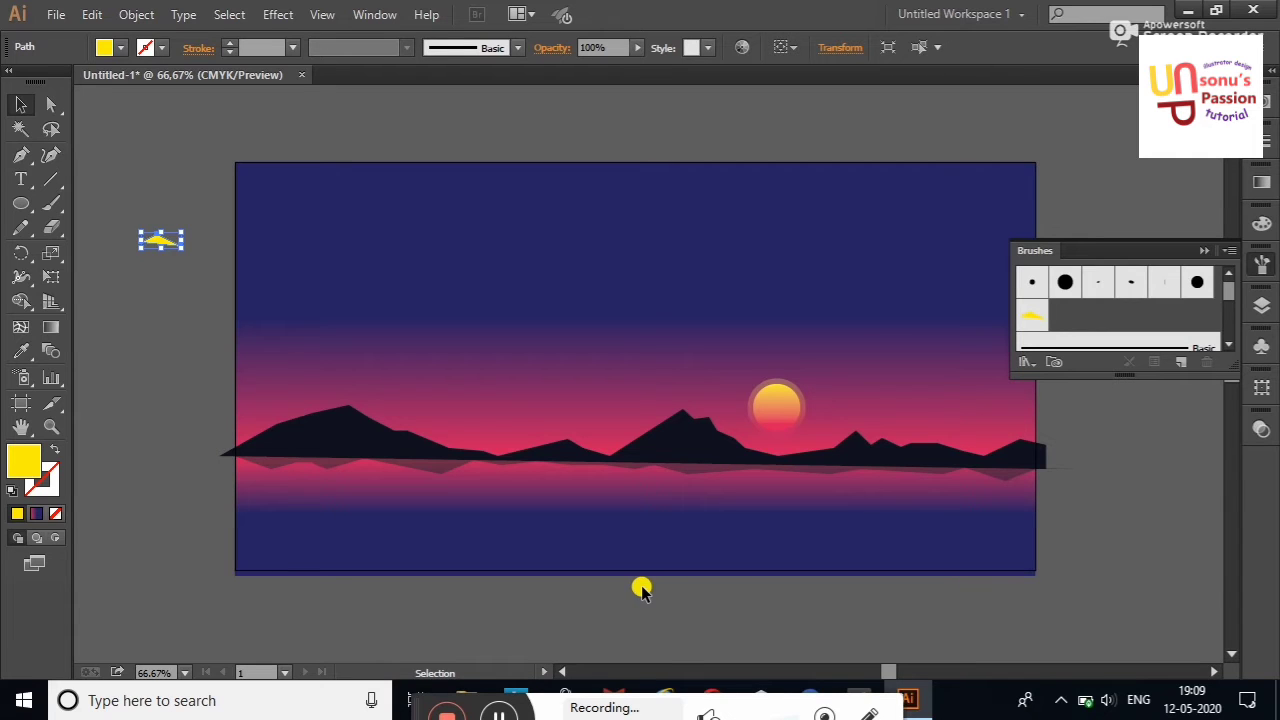
# Paint scatter brush strokes on the water beneath the sun.
pyautogui.click(51, 203)
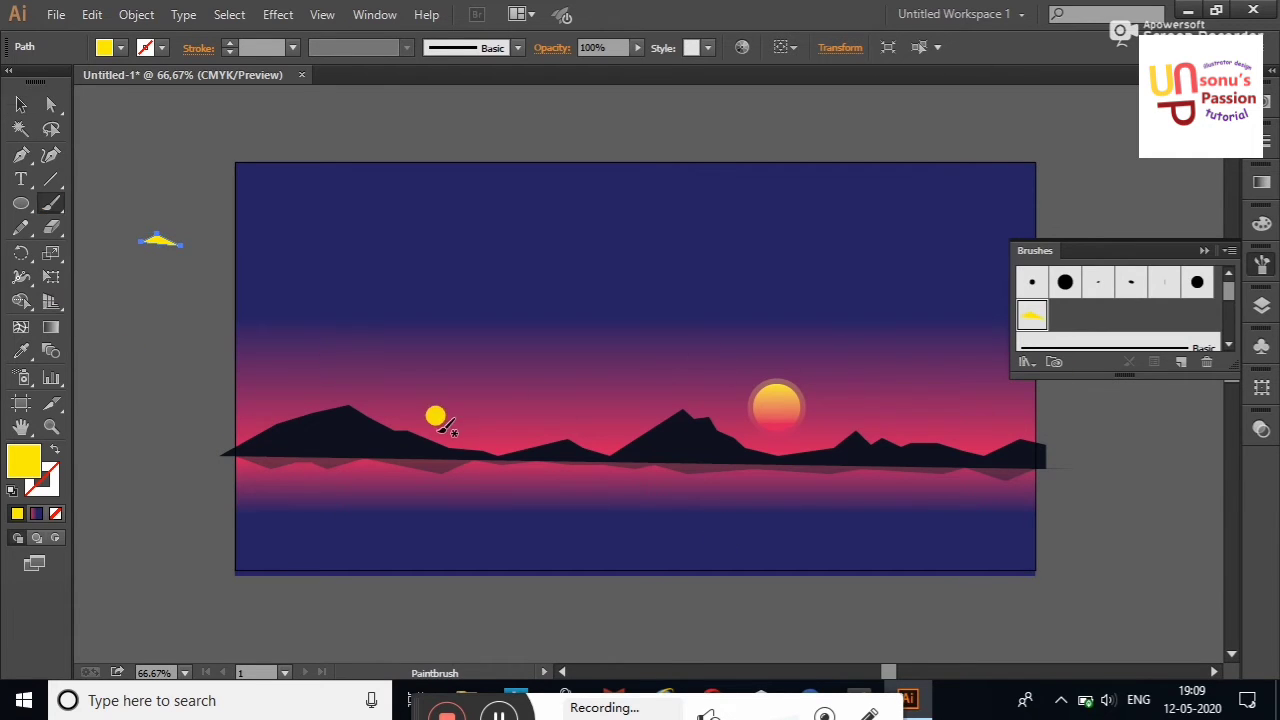
pyautogui.moveTo(823, 483); pyautogui.dragTo(829, 481)
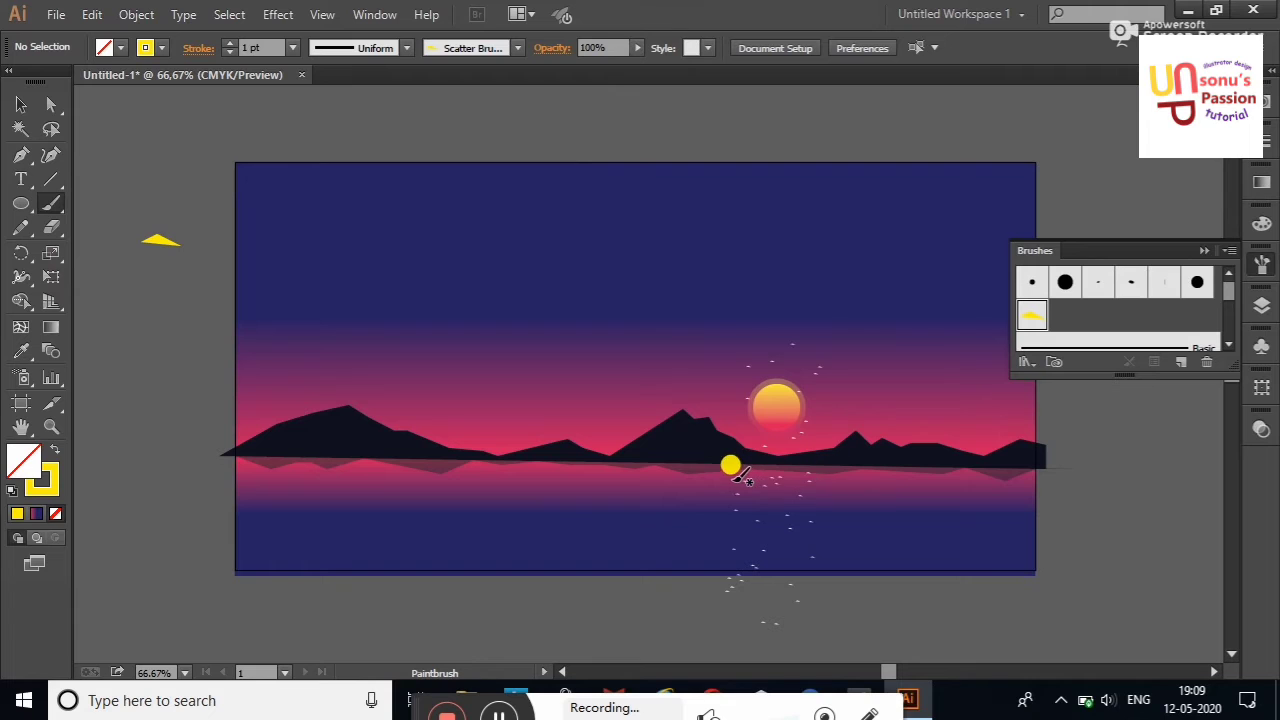
# Change the scatter brush with preview on to size 42% and 54%, spacing 47% and 64%, scatter 55% and 0%, and apply it to existing strokes.
pyautogui.doubleClick(1030, 322)
pyautogui.moveTo(709, 94); pyautogui.dragTo(503, 32)
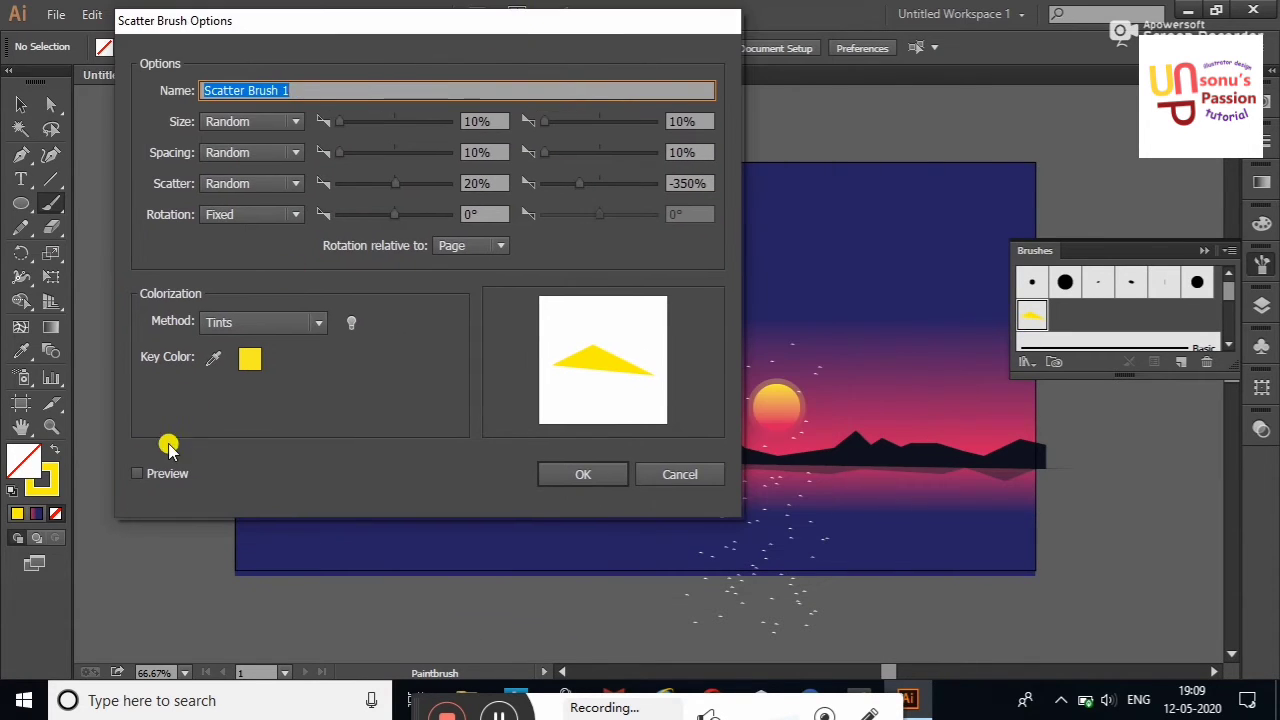
pyautogui.click(137, 474)
pyautogui.moveTo(390, 193); pyautogui.dragTo(357, 120)
pyautogui.moveTo(546, 121); pyautogui.dragTo(599, 184)
pyautogui.click(565, 153)
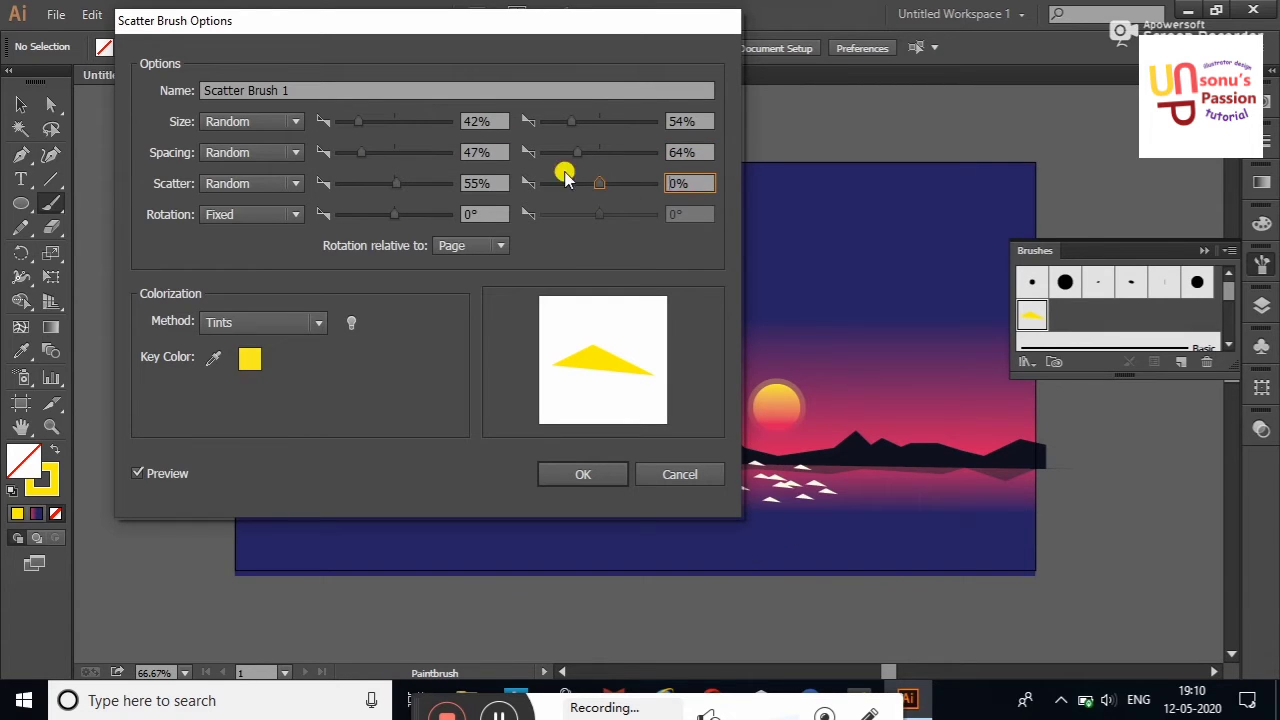
pyautogui.click(590, 472)
pyautogui.click(620, 374)
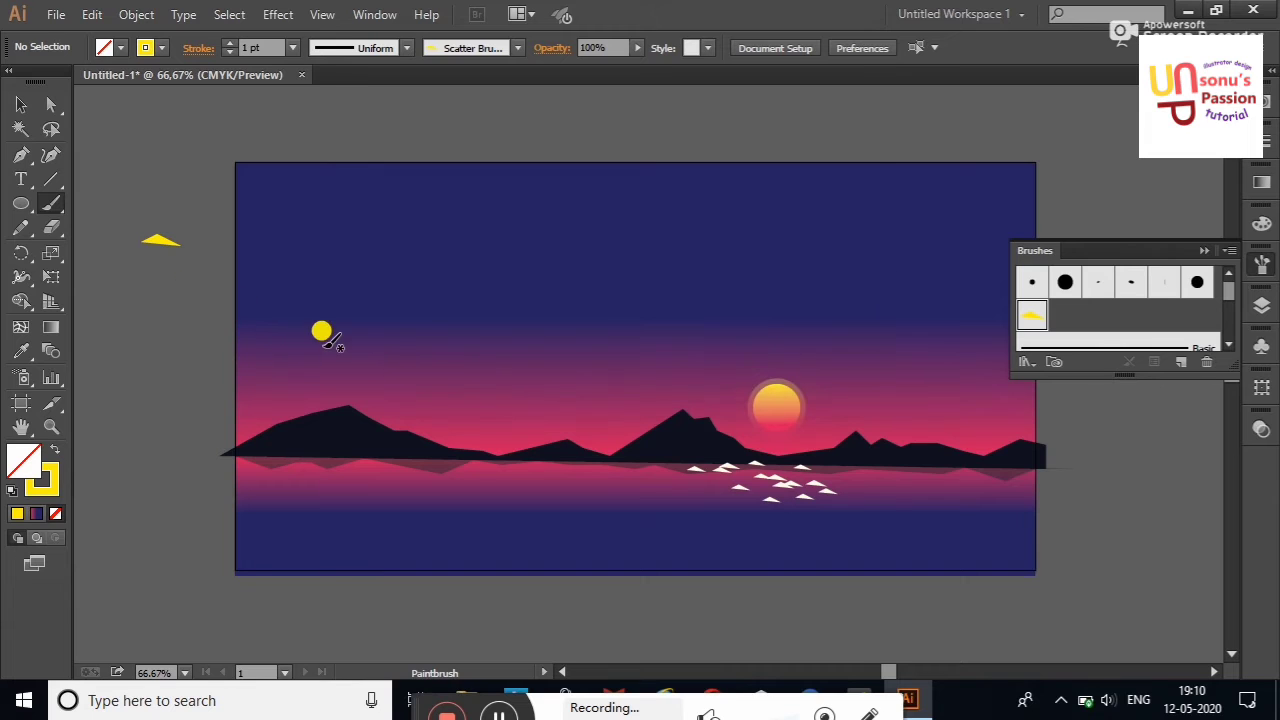
# Delete the white scatter strokes from the water beneath the sun.
pyautogui.click(19, 108)
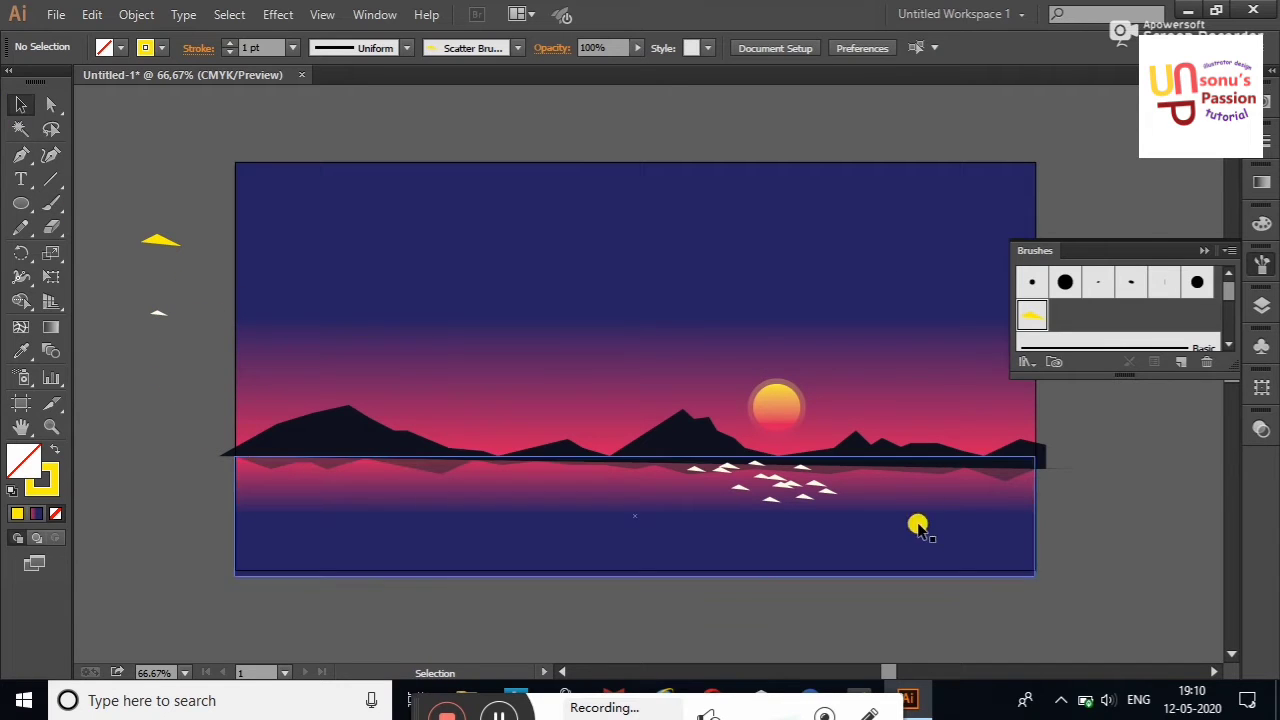
pyautogui.moveTo(789, 493); pyautogui.dragTo(799, 500)
pyautogui.press('Delete')
pyautogui.click(792, 486)
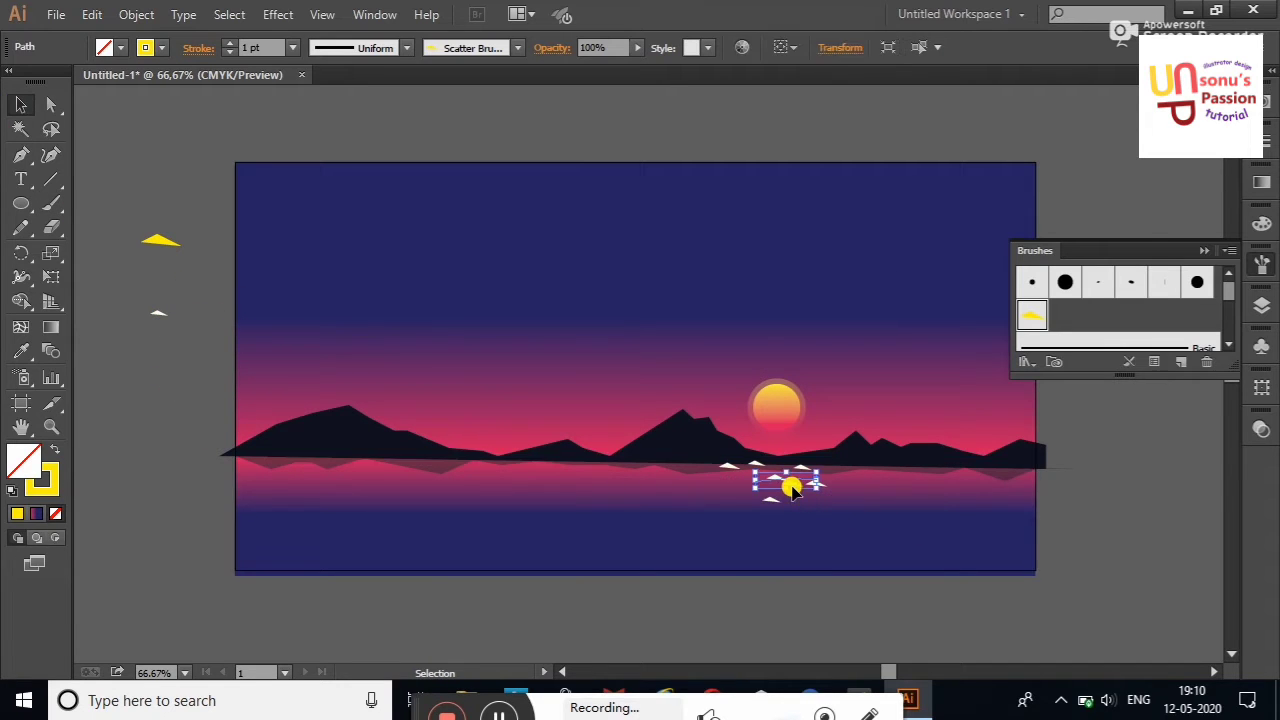
pyautogui.press('Delete')
pyautogui.click(778, 481)
pyautogui.press('Delete')
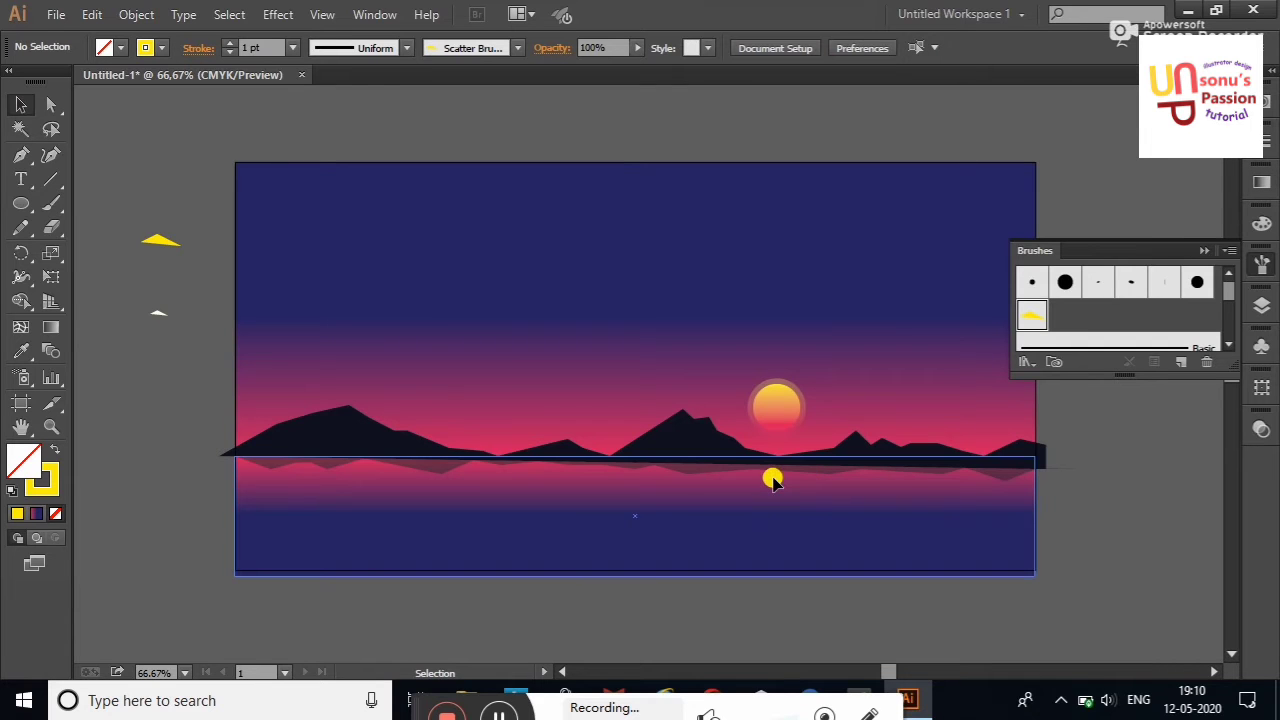
# Set the scatter brush's colorization method to None and apply the change to existing strokes.
pyautogui.doubleClick(1027, 315)
pyautogui.click(300, 323)
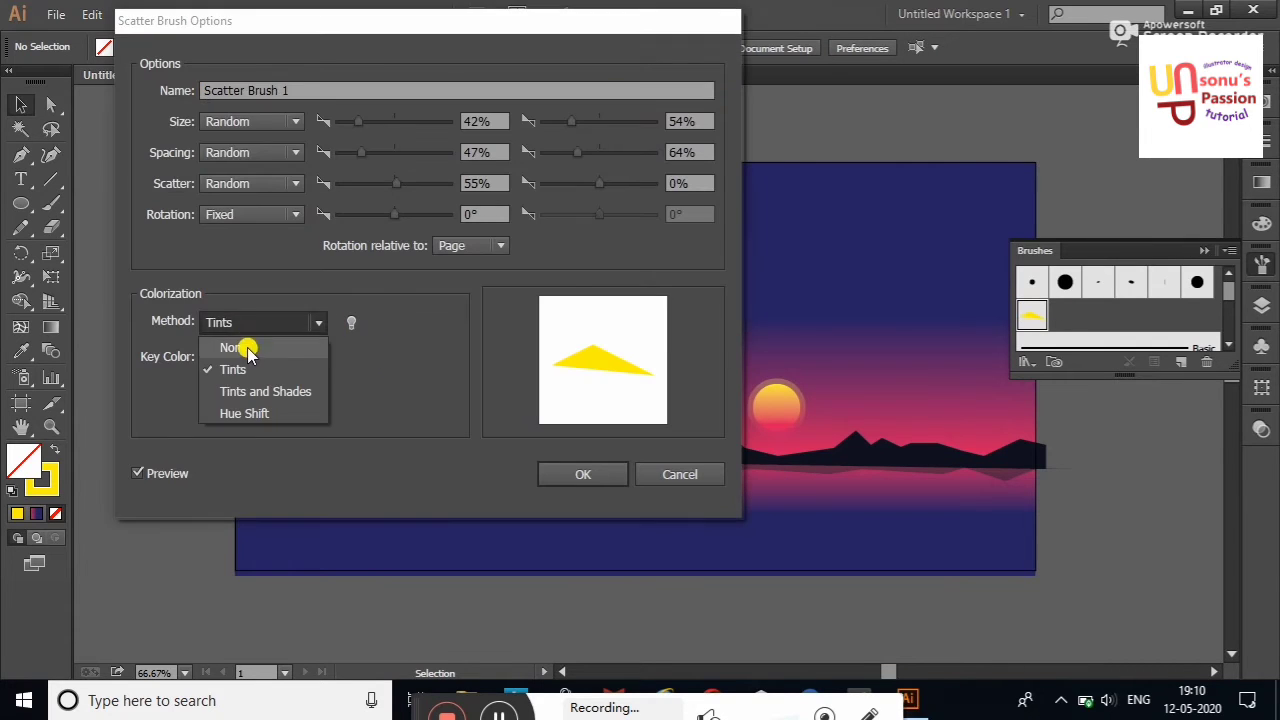
pyautogui.click(240, 345)
pyautogui.click(575, 477)
pyautogui.click(640, 373)
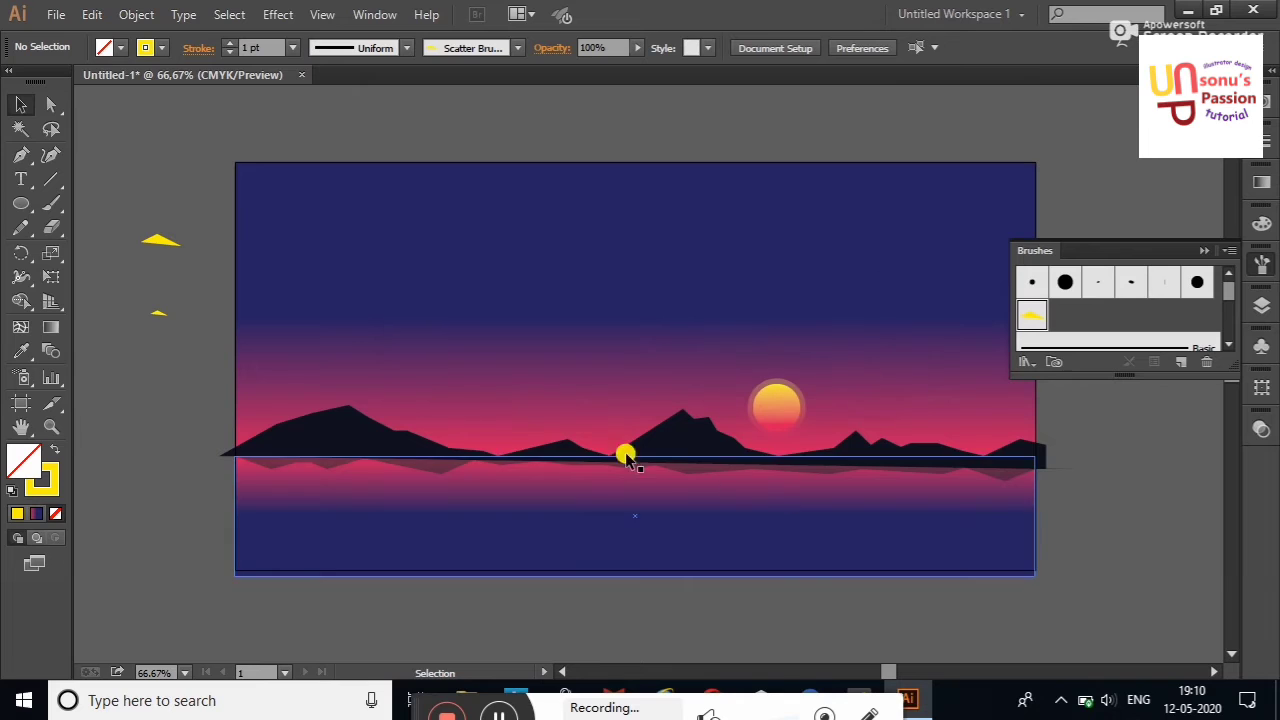
# Paint several rows of yellow sun glints on the water beneath the sun with the scatter brush.
pyautogui.click(51, 203)
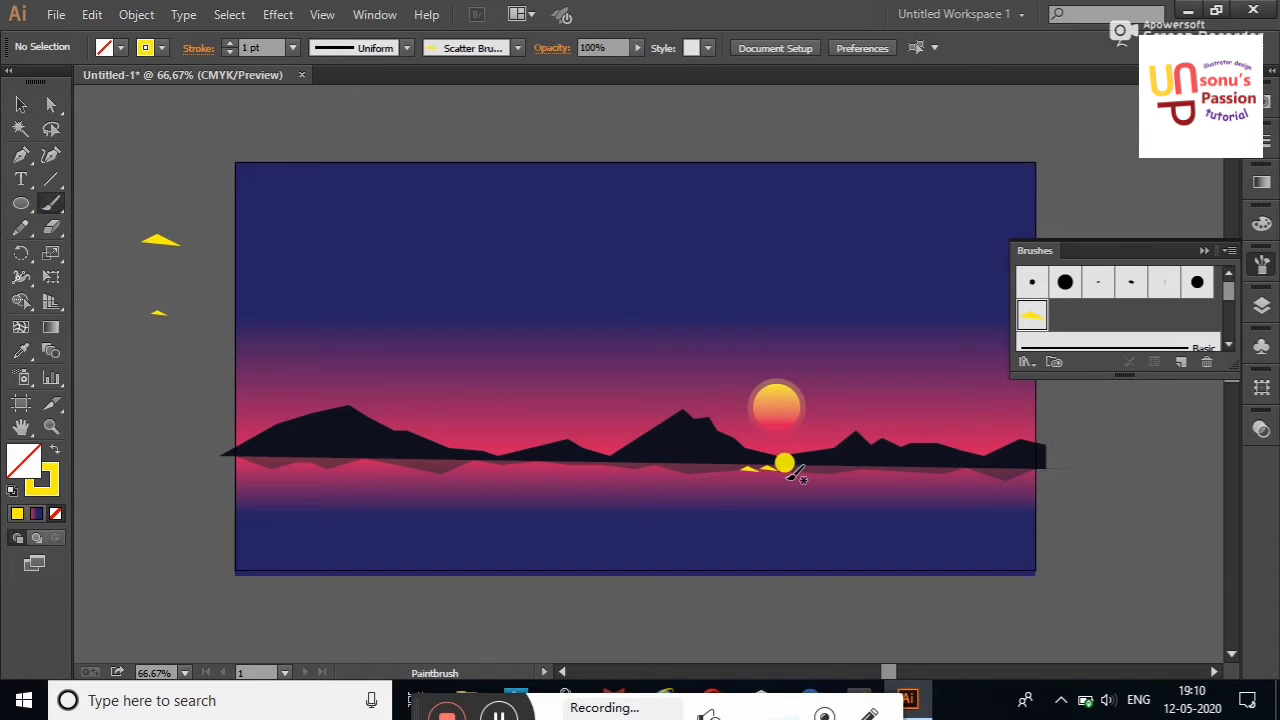
pyautogui.moveTo(848, 461)
pyautogui.mouseDown()
pyautogui.moveTo(731, 482)
pyautogui.moveTo(837, 498)
pyautogui.mouseUp()
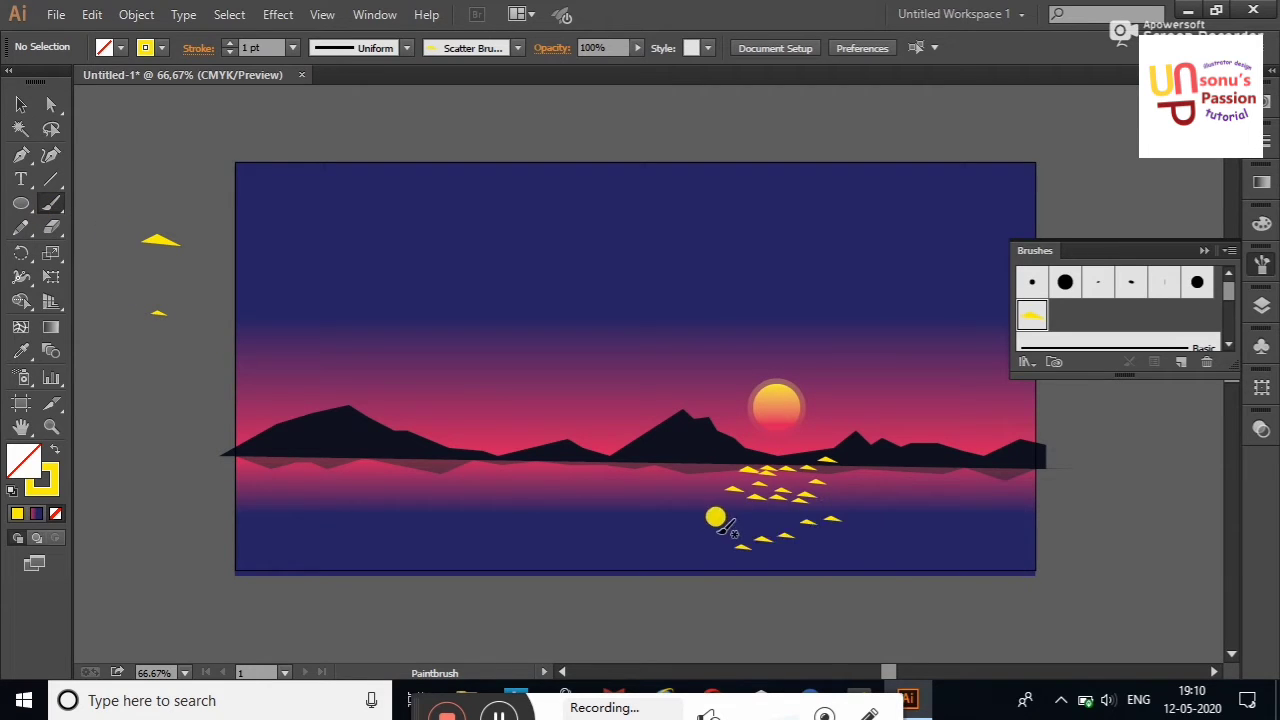
pyautogui.moveTo(716, 517); pyautogui.dragTo(860, 538)
pyautogui.click(1203, 255)
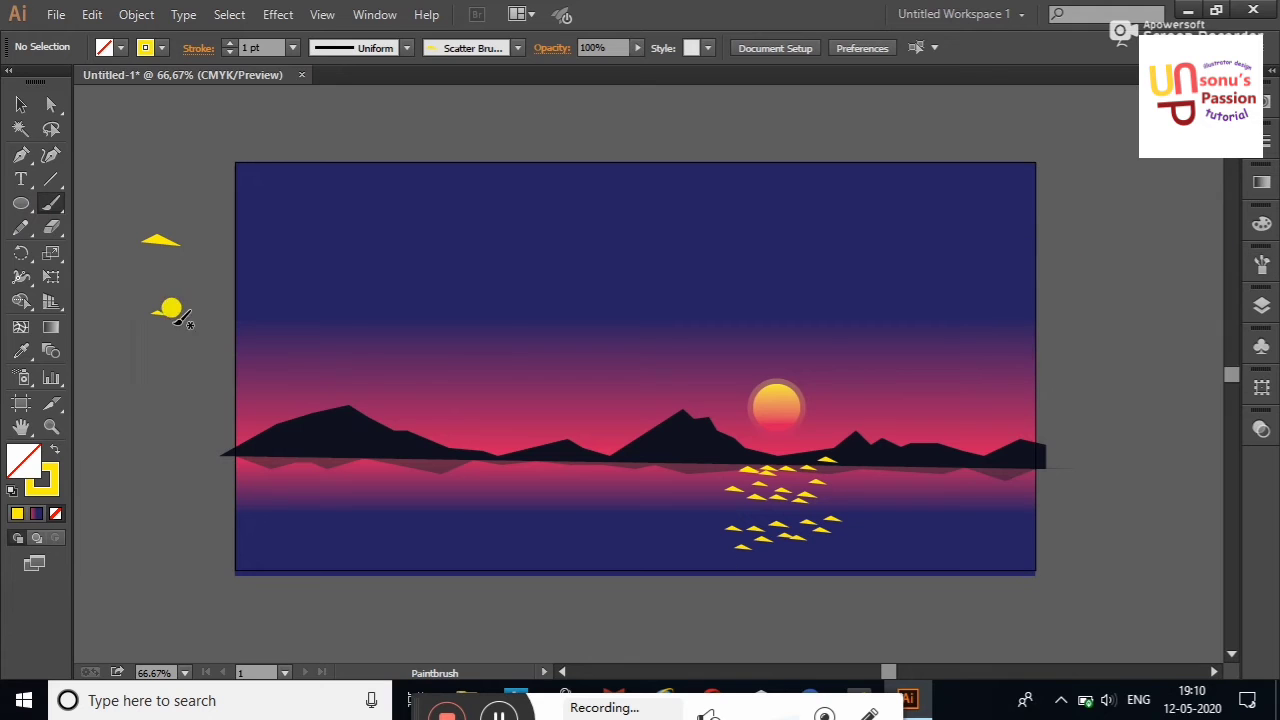
# Undo all the yellow scatter strokes painted on the water beneath the sun.
pyautogui.click(19, 108)
pyautogui.moveTo(765, 493)
pyautogui.mouseDown()
pyautogui.moveTo(787, 496)
pyautogui.moveTo(785, 540)
pyautogui.mouseUp()
pyautogui.click(782, 542)
pyautogui.click(781, 545)
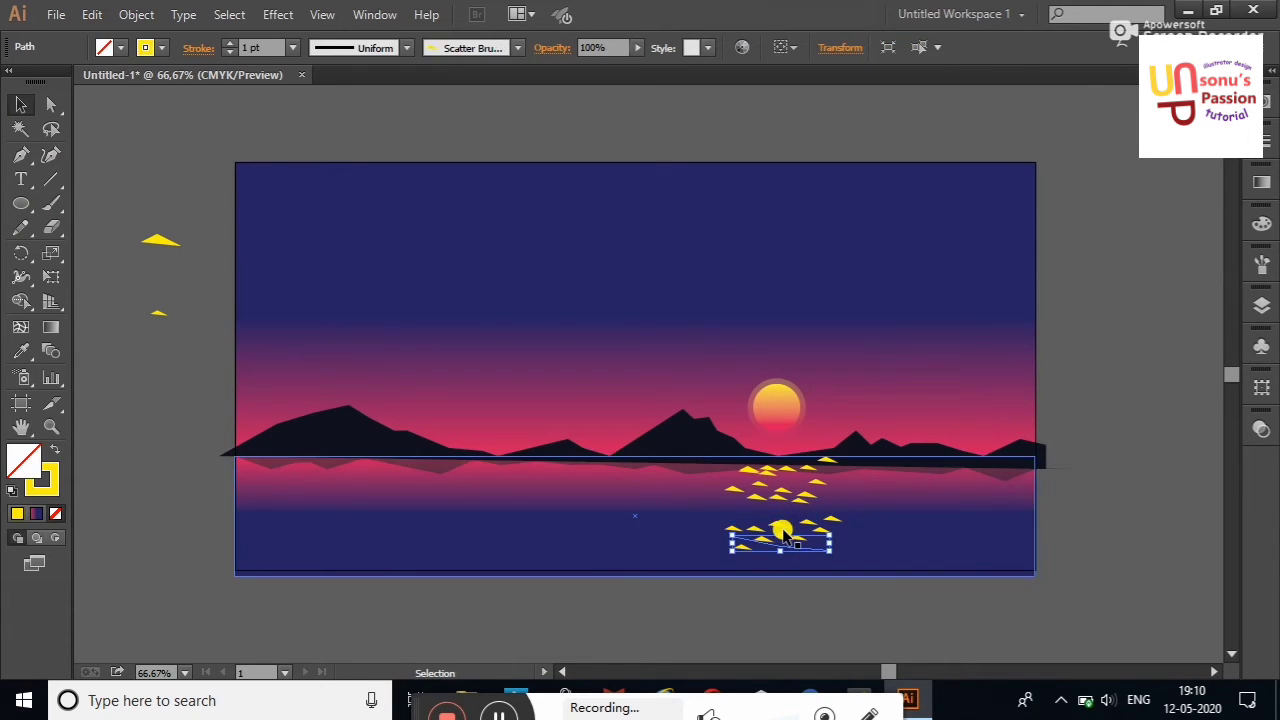
pyautogui.click(1160, 371)
pyautogui.rightClick(1152, 366)
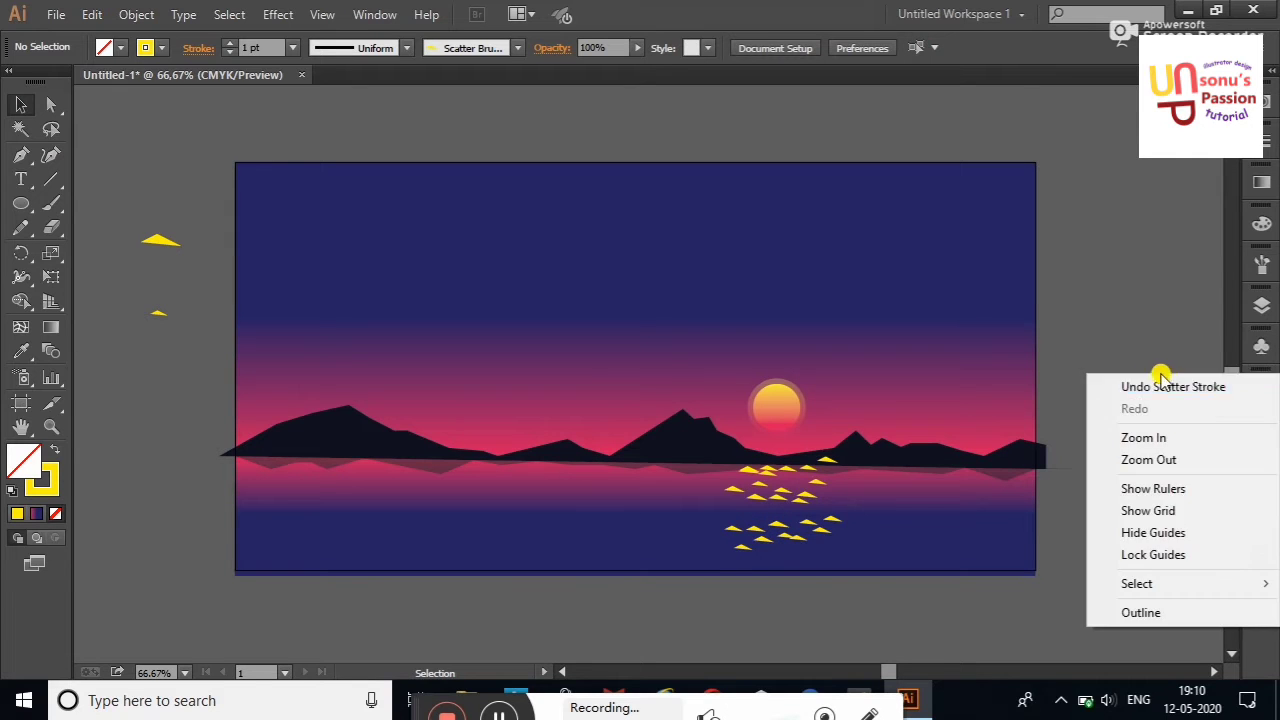
pyautogui.click(1147, 370)
pyautogui.rightClick(1148, 364)
pyautogui.click(1147, 371)
pyautogui.rightClick(1140, 358)
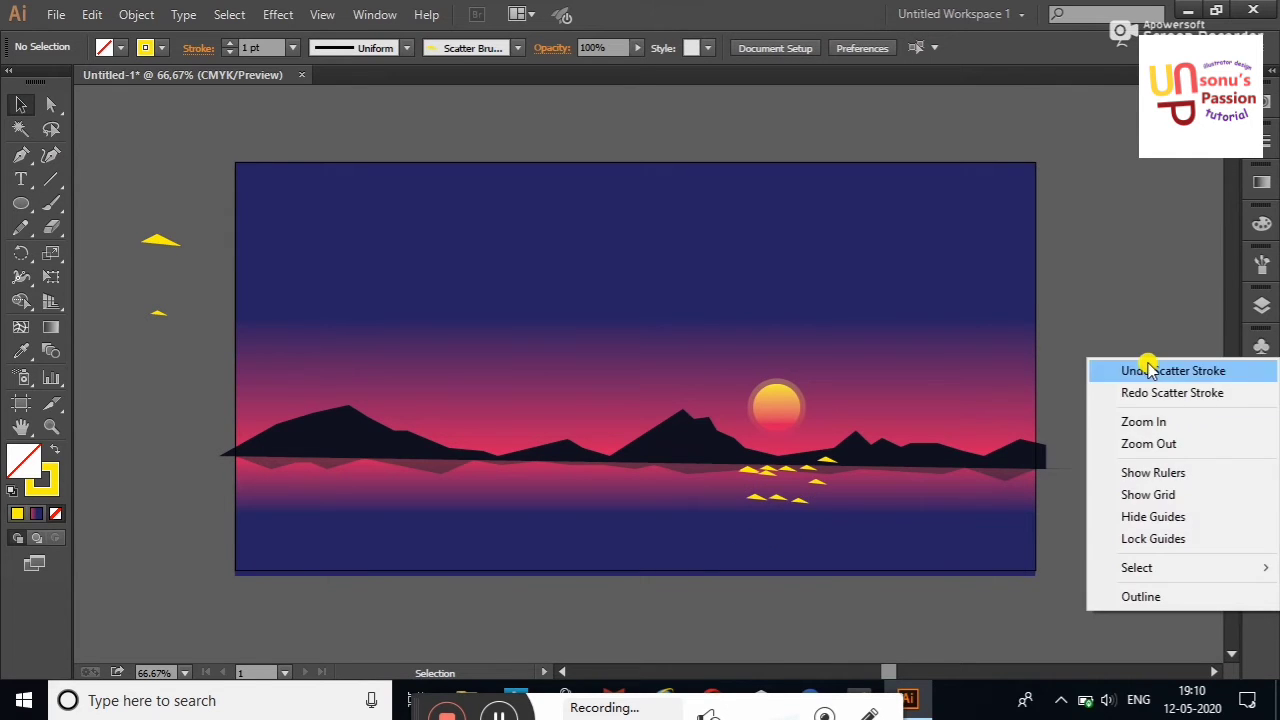
pyautogui.click(1149, 369)
pyautogui.rightClick(1142, 358)
pyautogui.click(1148, 368)
pyautogui.rightClick(1138, 359)
pyautogui.click(1138, 369)
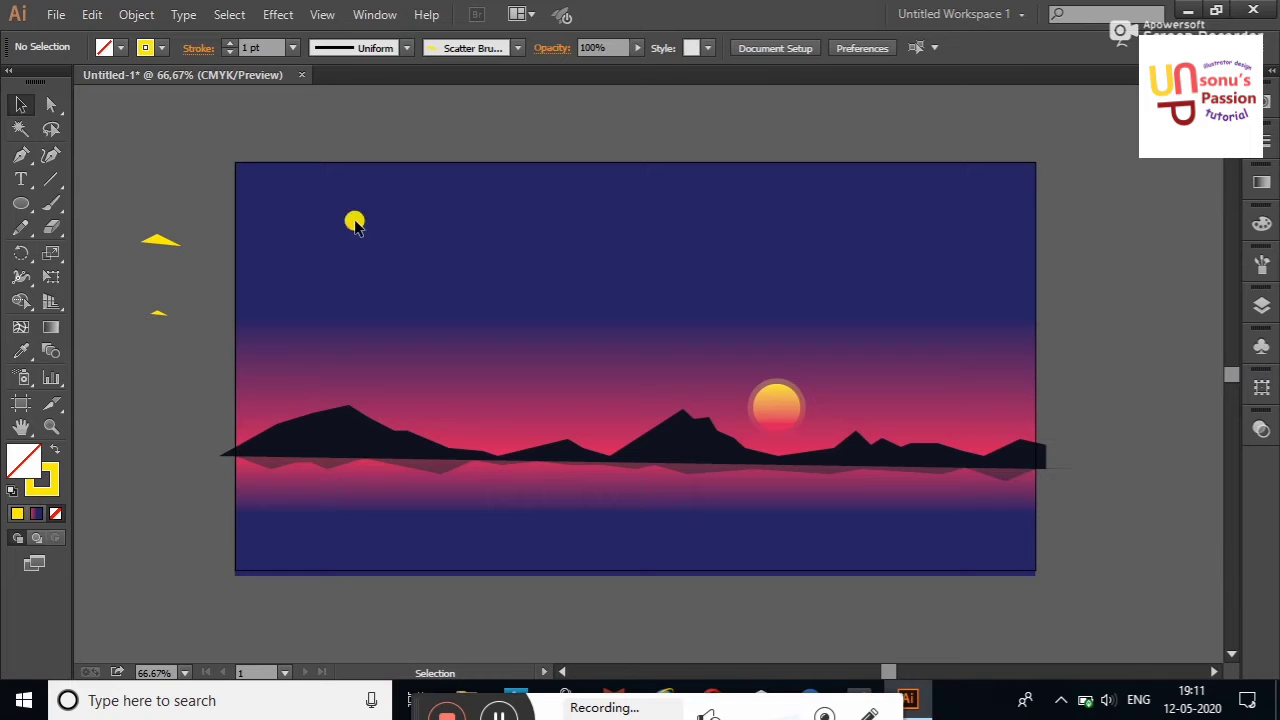
# Delete the two small yellow triangular shapes beside the artboard.
pyautogui.moveTo(176, 386); pyautogui.dragTo(163, 383)
pyautogui.press('Delete')
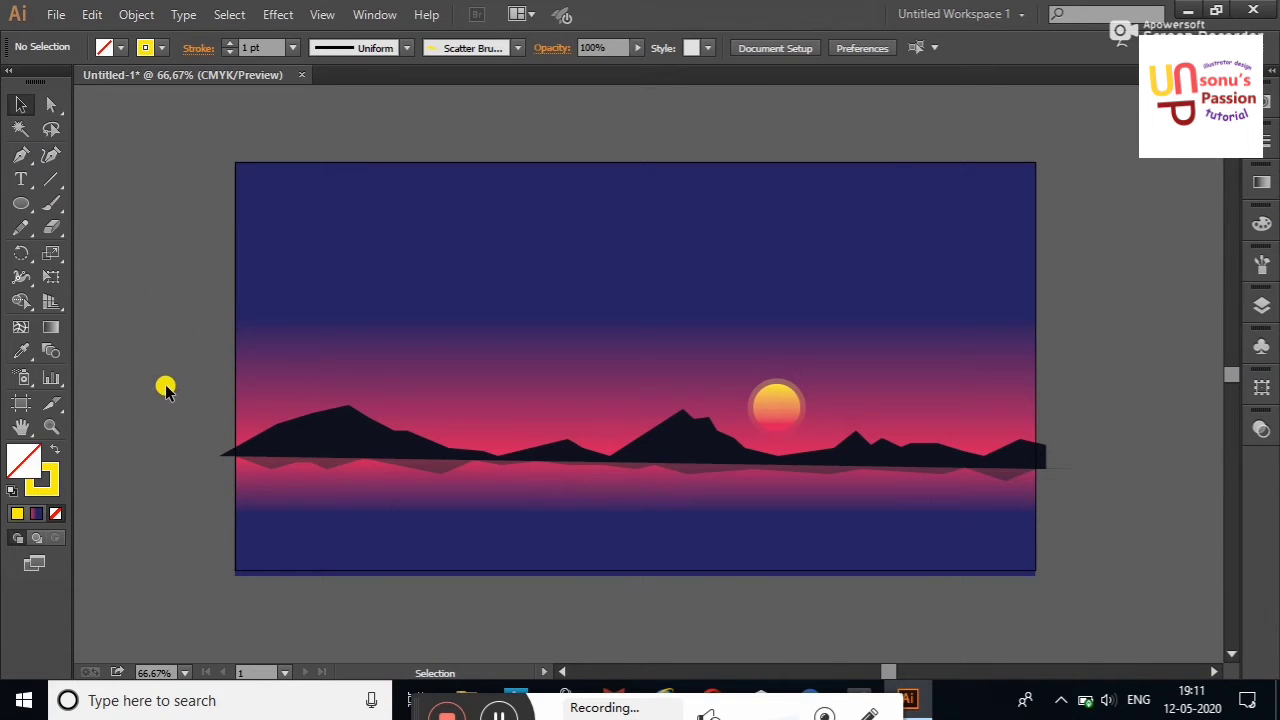
# Place a copy of the dark mountain silhouette on the empty canvas below the artboard.
pyautogui.click(672, 450)
pyautogui.moveTo(672, 450); pyautogui.dragTo(658, 637)
pyautogui.scroll(-3, 1228, 392)
pyautogui.scroll(-2, 1228, 392)
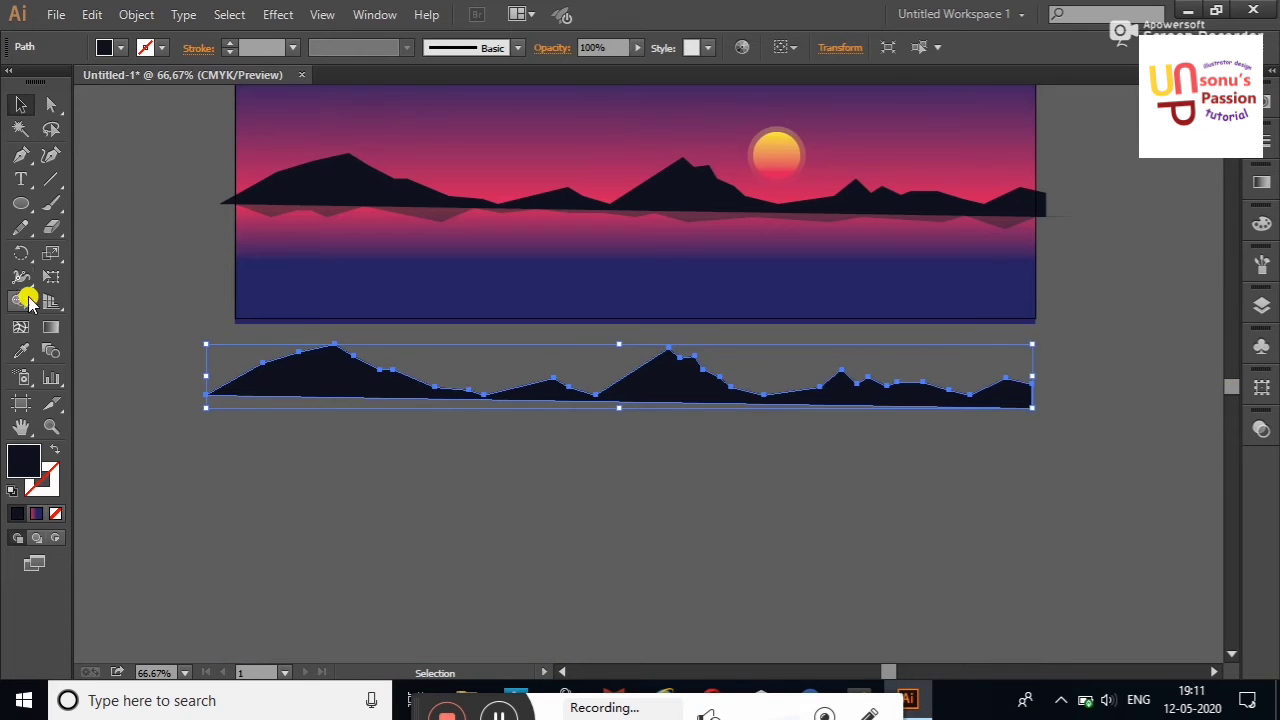
# Trace a jagged Pen tool path across the slopes of the first mountain in the silhouette copy, down to the low ground beside it.
pyautogui.click(21, 154)
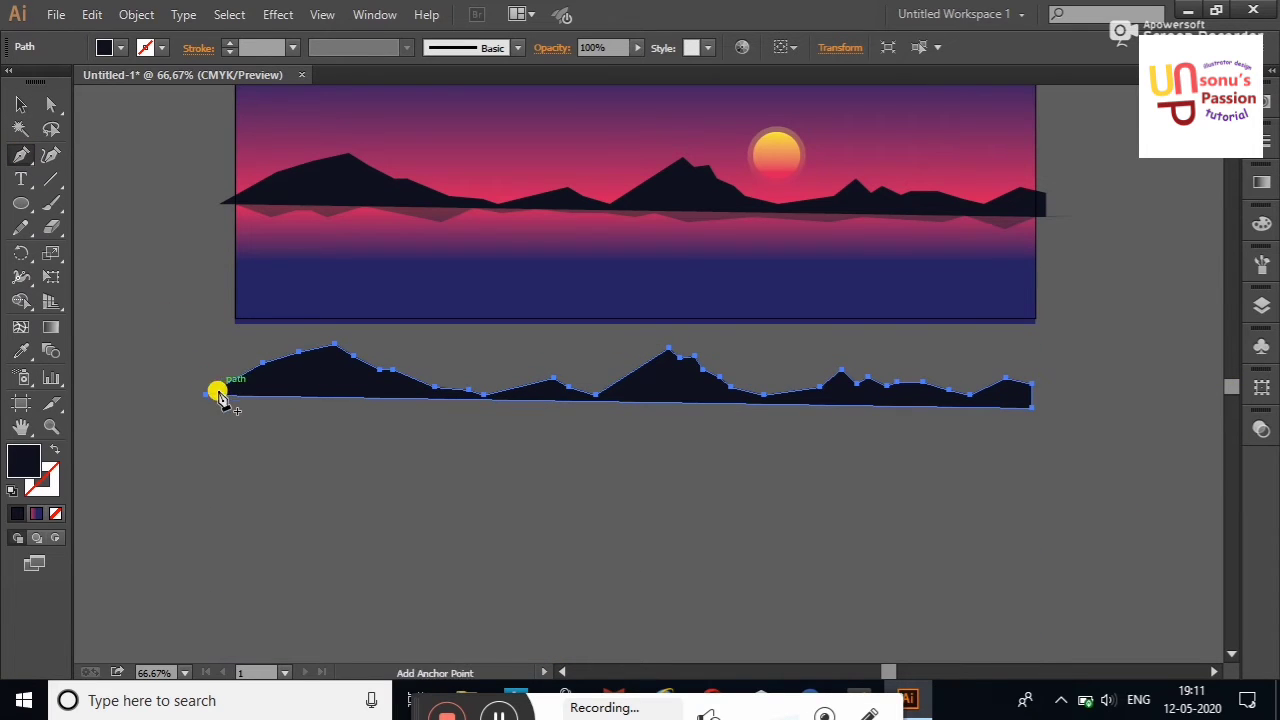
pyautogui.click(255, 375)
pyautogui.click(283, 367)
pyautogui.click(288, 355)
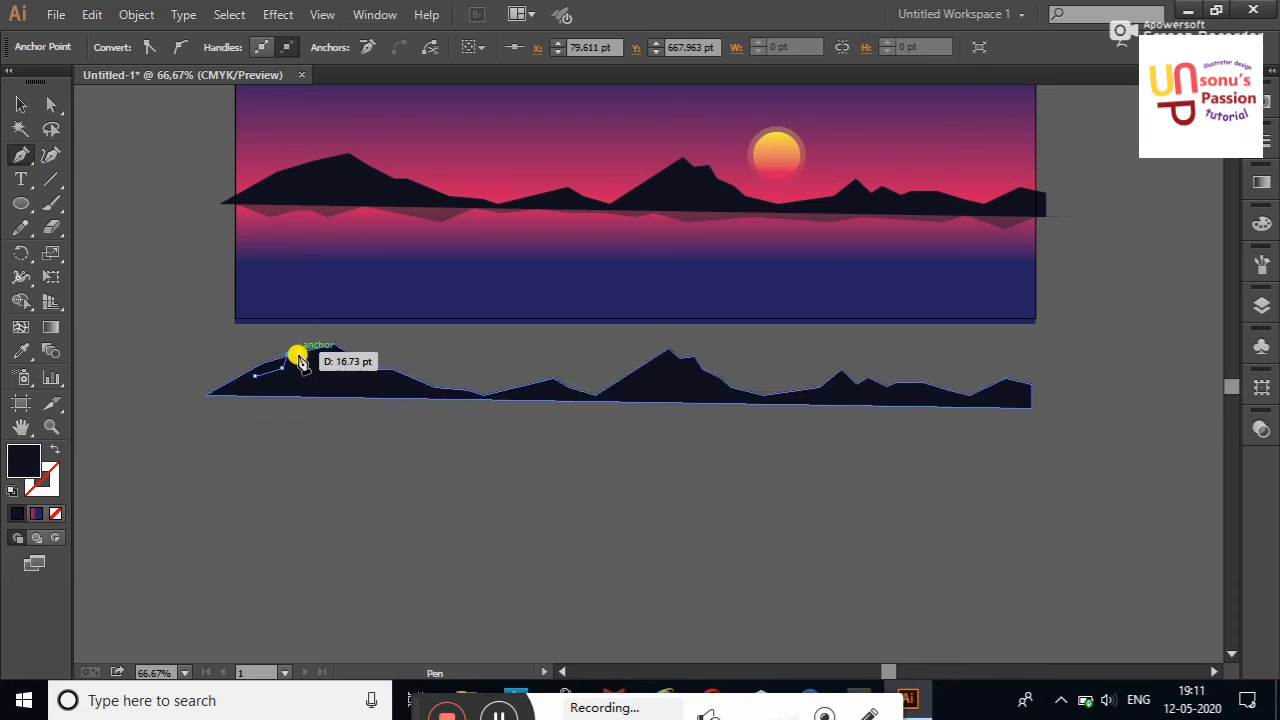
pyautogui.click(308, 360)
pyautogui.click(341, 348)
pyautogui.click(365, 372)
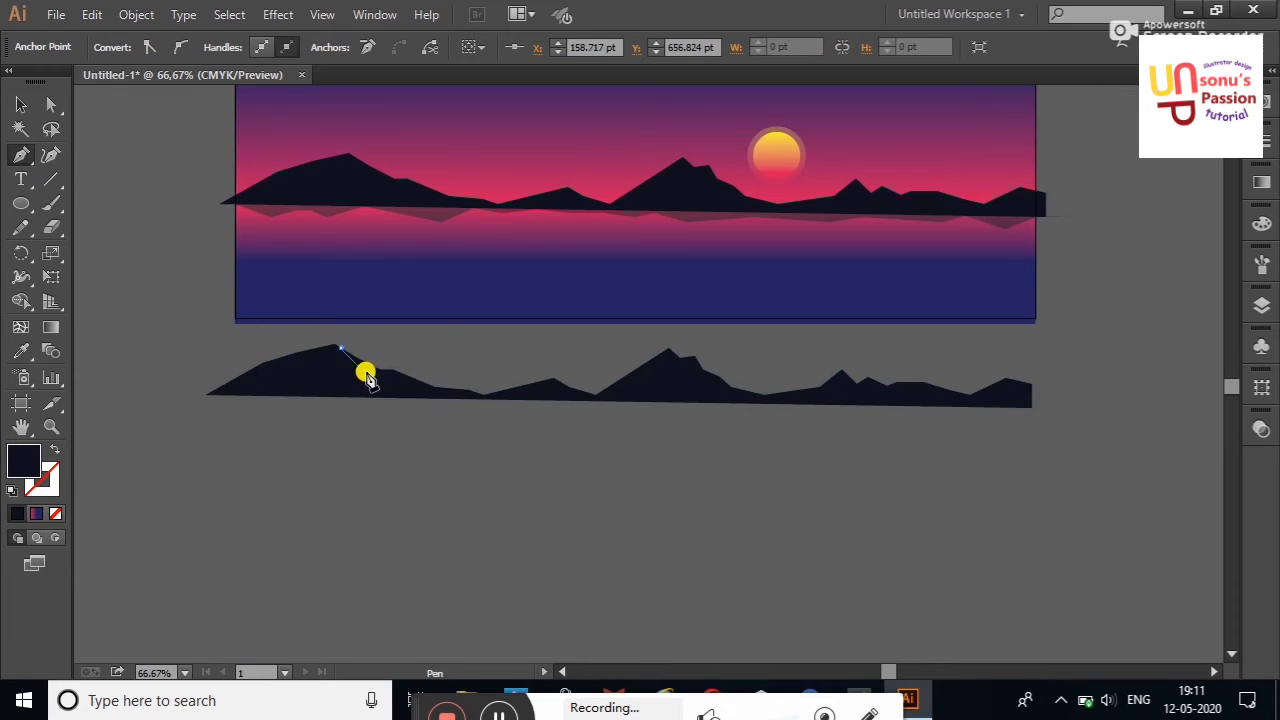
pyautogui.click(388, 377)
pyautogui.click(416, 377)
pyautogui.click(453, 392)
pyautogui.click(478, 393)
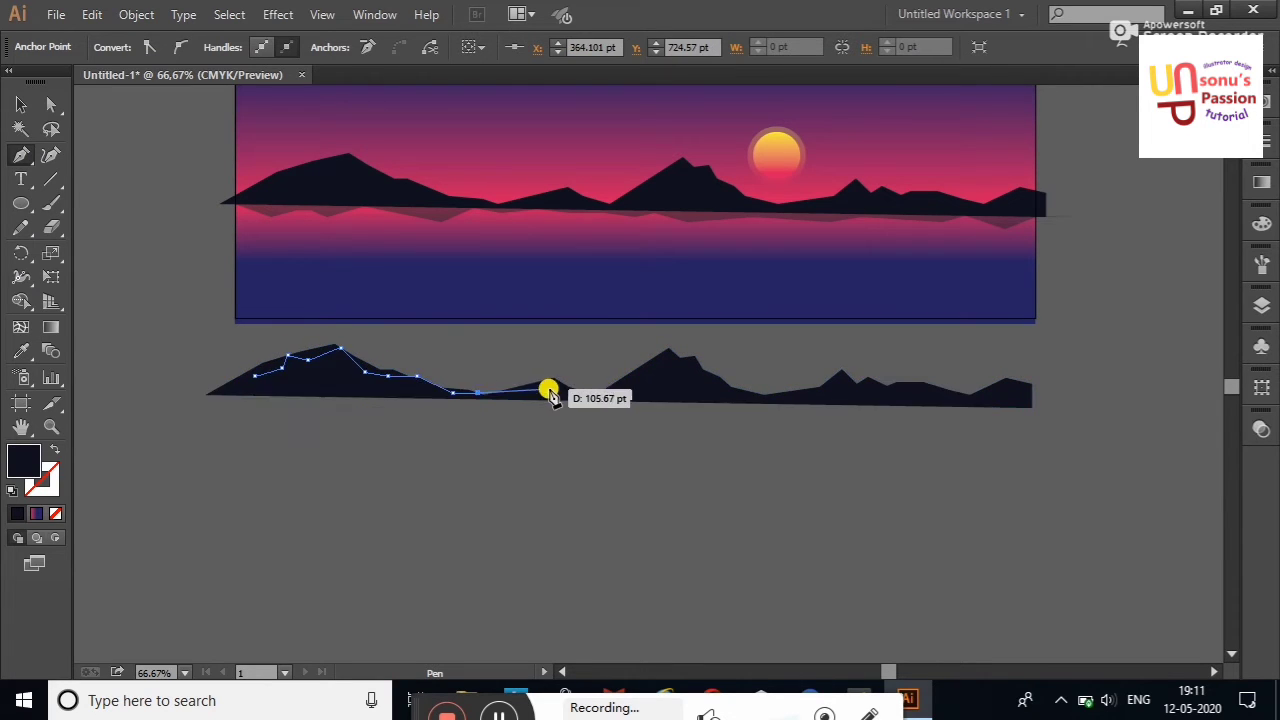
# Continue the jagged path across the remaining mountains of the copy and bring it back above their peaks to its starting point.
pyautogui.click(563, 383)
pyautogui.click(606, 366)
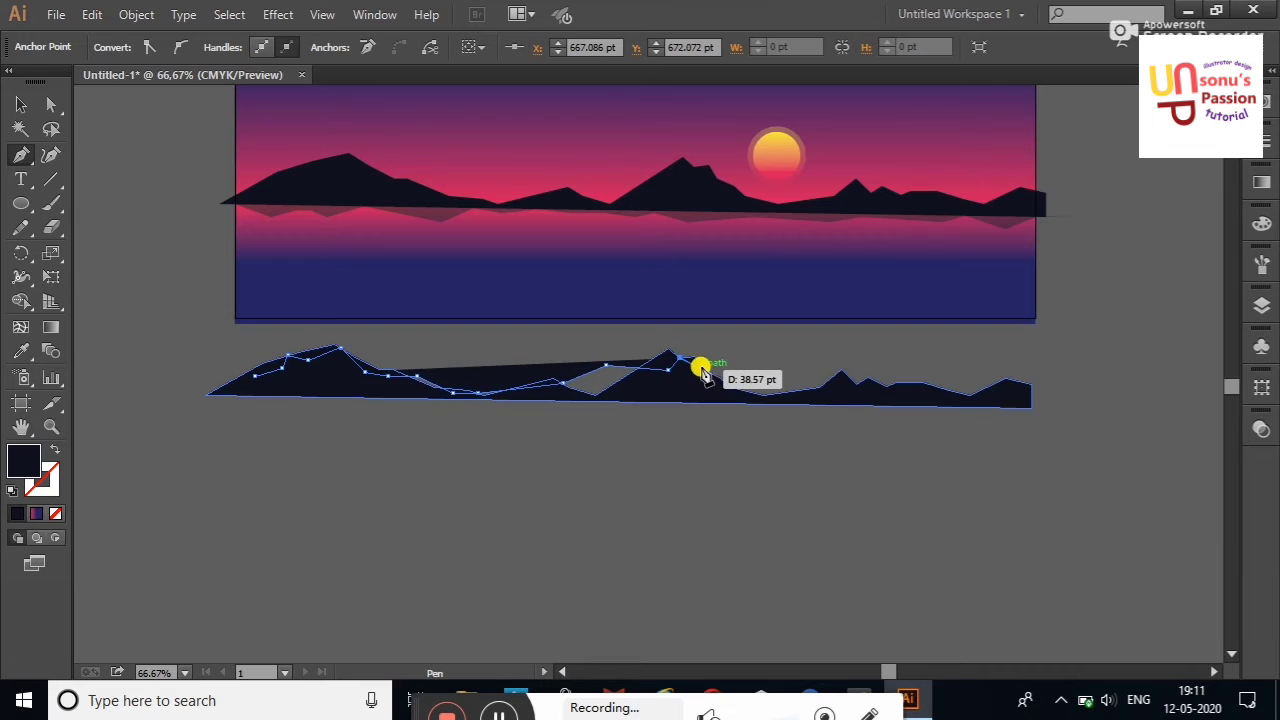
pyautogui.click(703, 370)
pyautogui.click(845, 383)
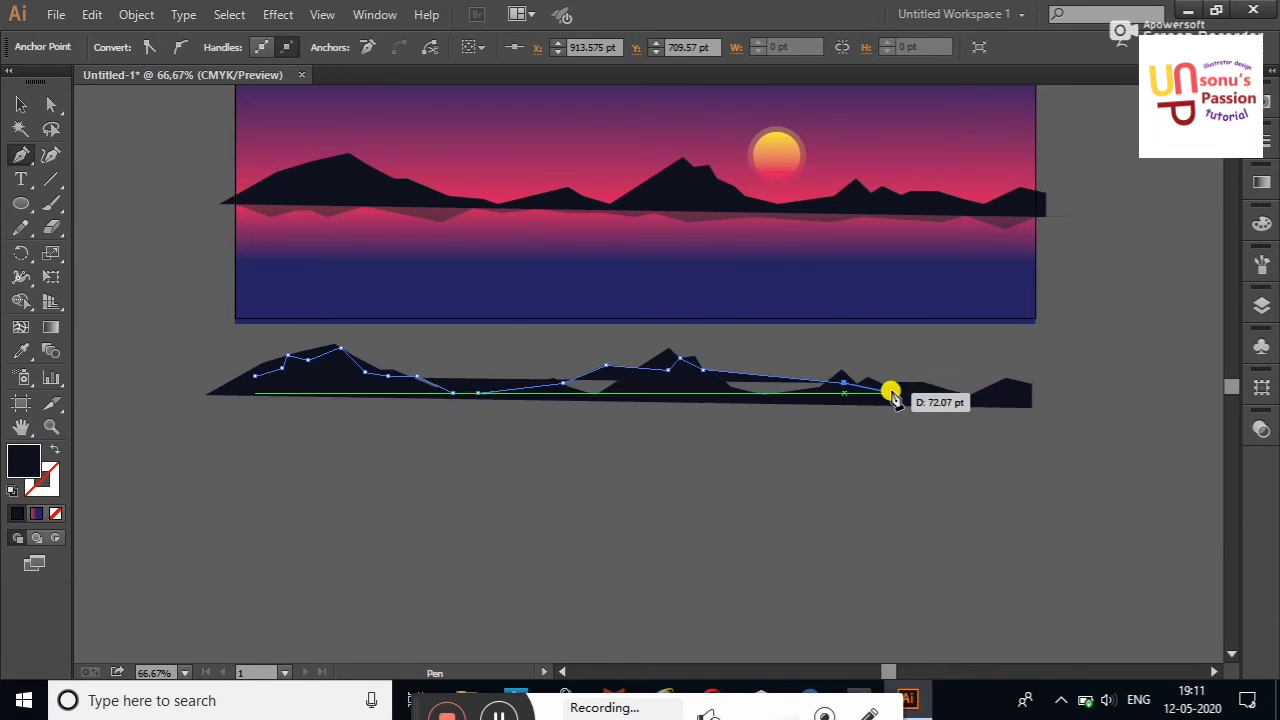
pyautogui.click(890, 393)
pyautogui.click(923, 383)
pyautogui.click(993, 383)
pyautogui.click(1020, 382)
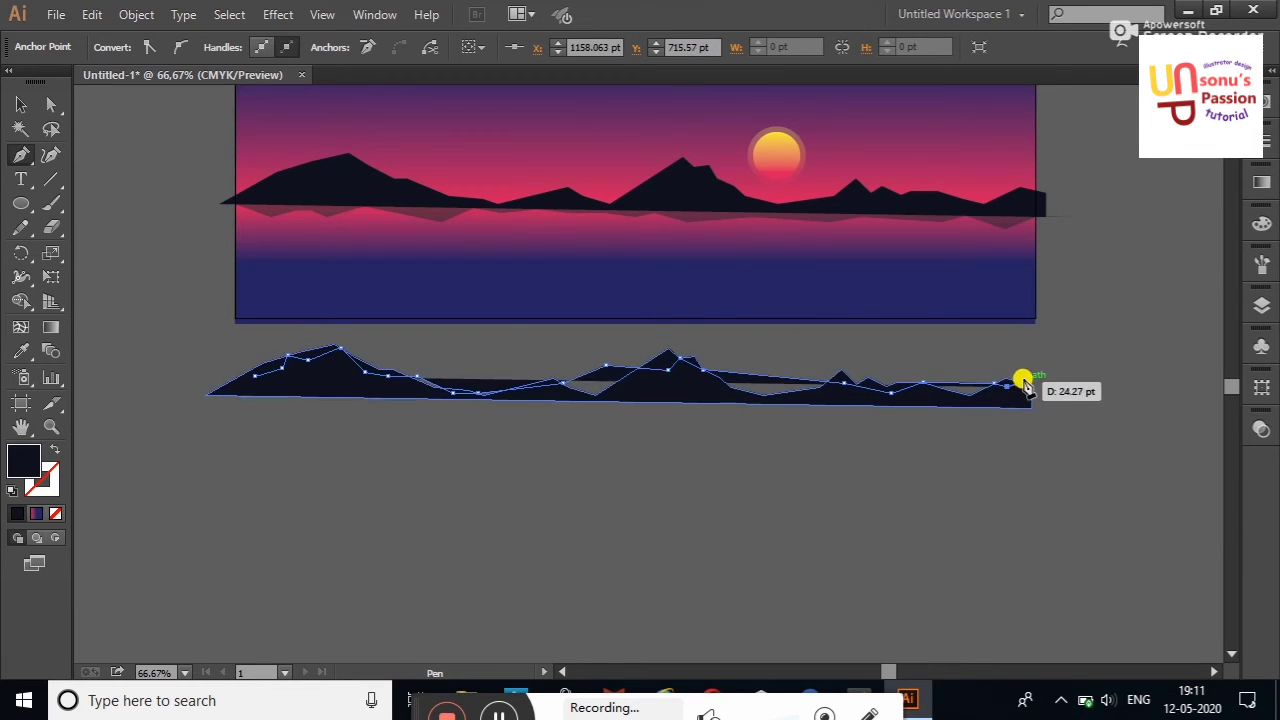
pyautogui.click(1012, 348)
pyautogui.click(224, 336)
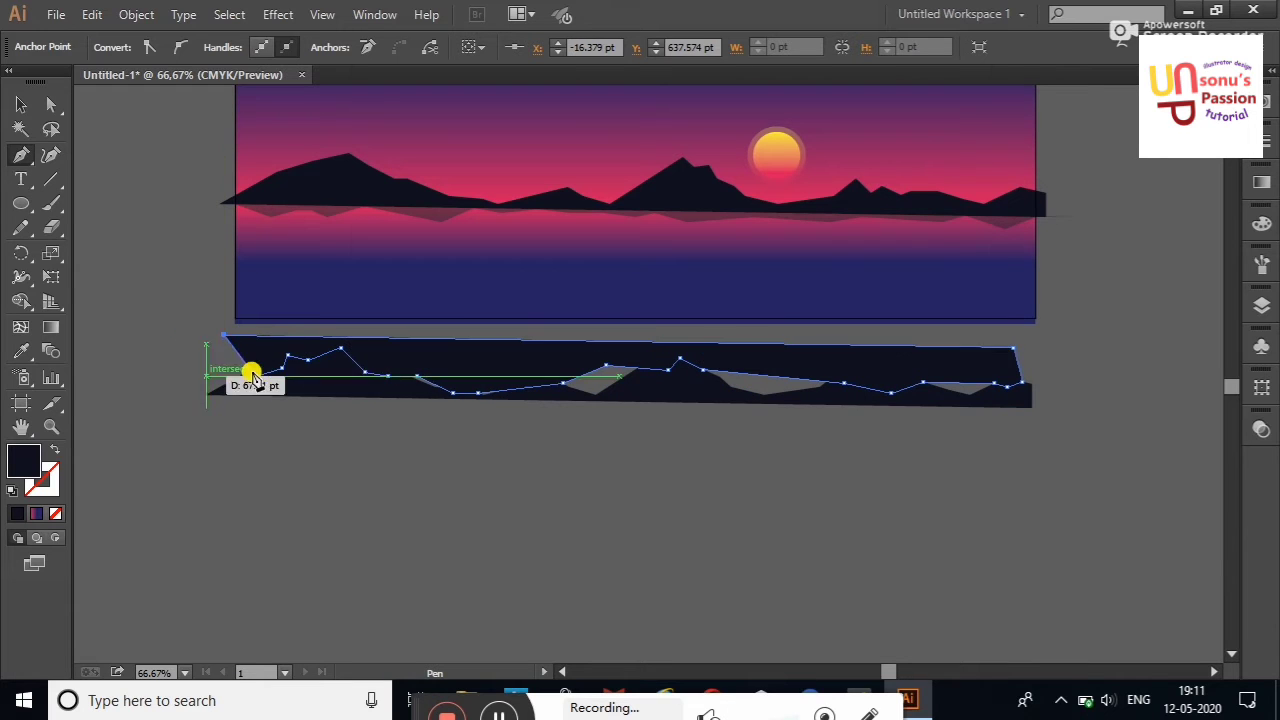
pyautogui.click(202, 381)
pyautogui.click(257, 381)
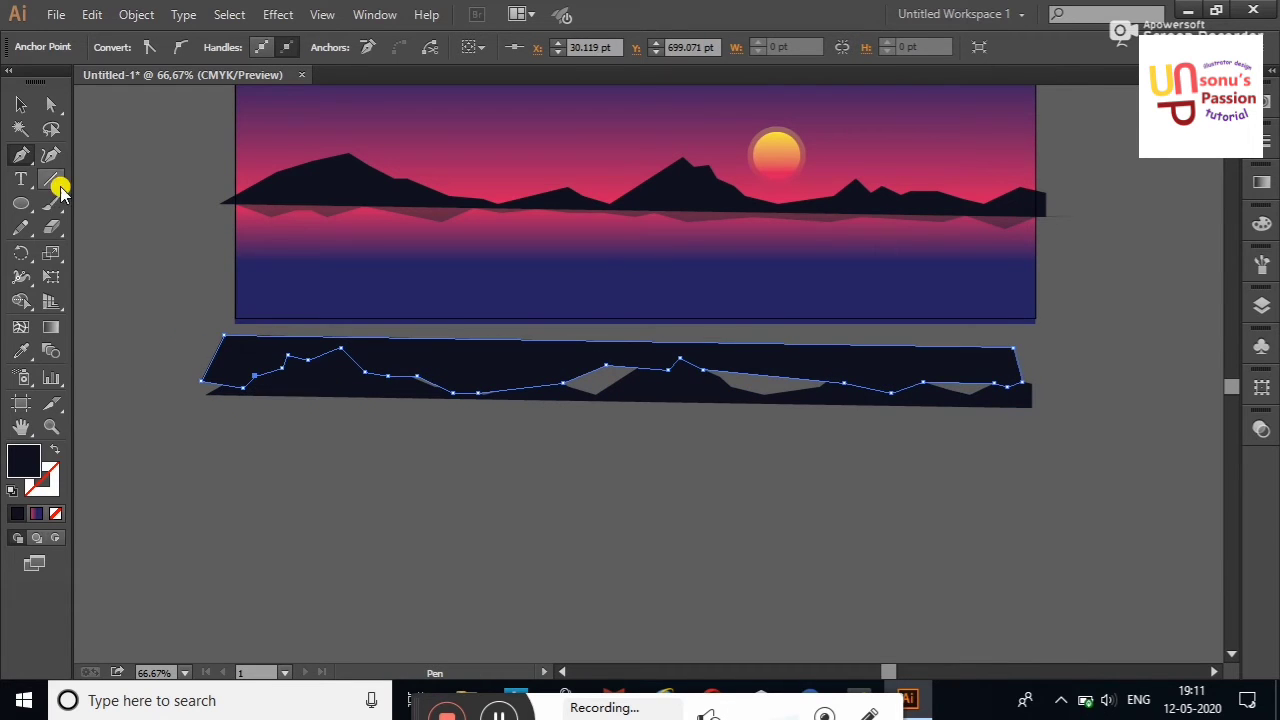
# Select both overlapping dark shapes and remove everything except the thin ridge pieces with the Shape Builder.
pyautogui.press('v')
pyautogui.click(315, 410)
pyautogui.moveTo(247, 422); pyautogui.dragTo(216, 414)
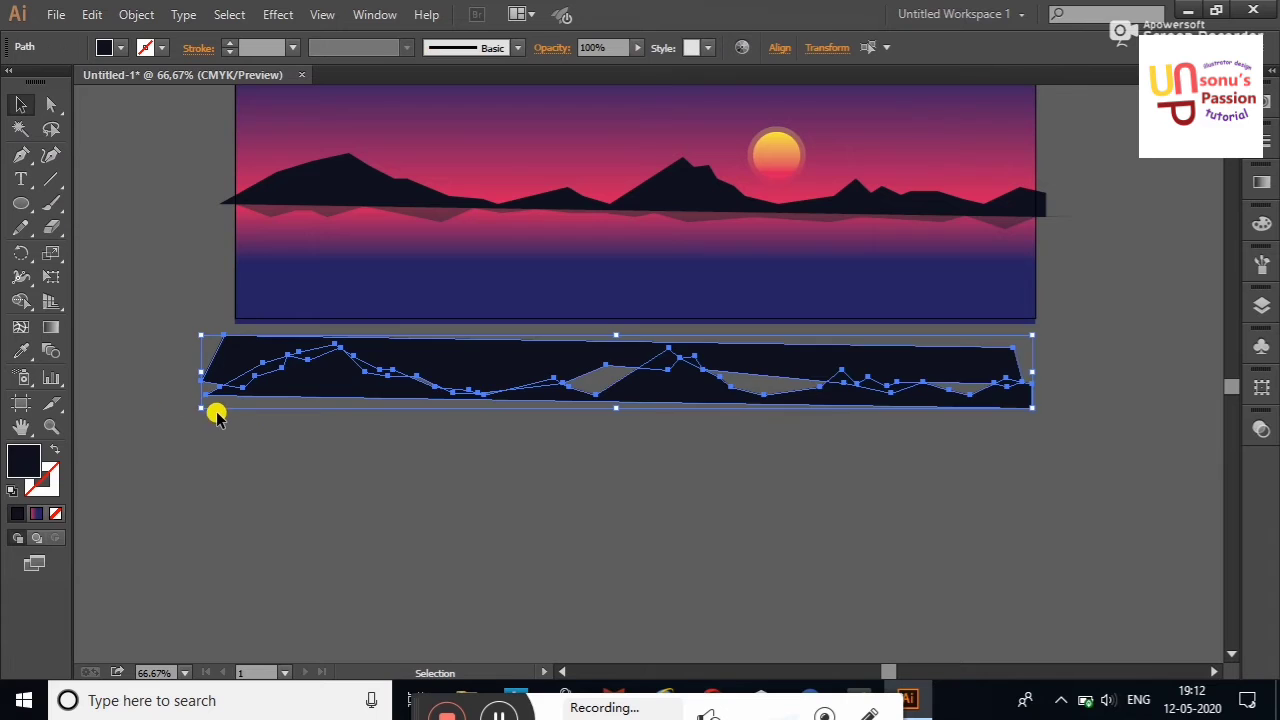
pyautogui.click(21, 301)
pyautogui.keyDown('alt'); pyautogui.click(232, 353); pyautogui.keyUp('alt')
pyautogui.keyDown('alt'); pyautogui.click(315, 390); pyautogui.keyUp('alt')
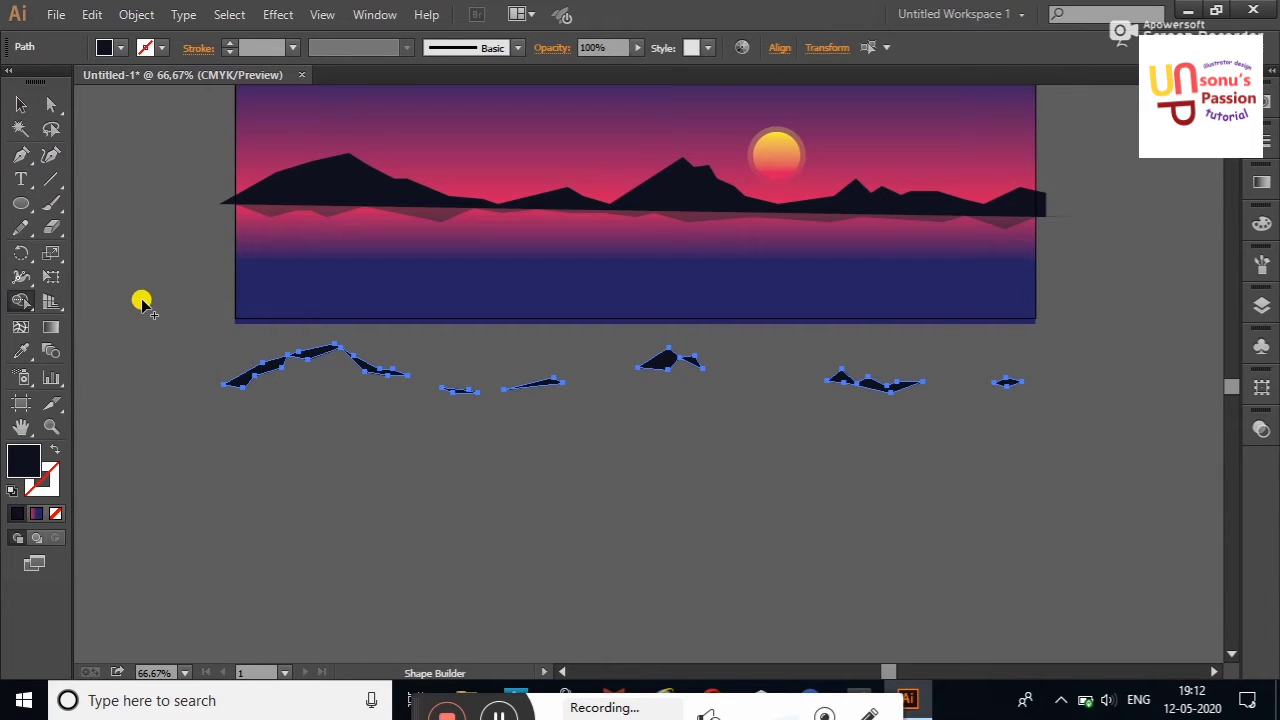
# Check the separate ridge pieces below the artboard one after another.
pyautogui.click(21, 104)
pyautogui.click(240, 394)
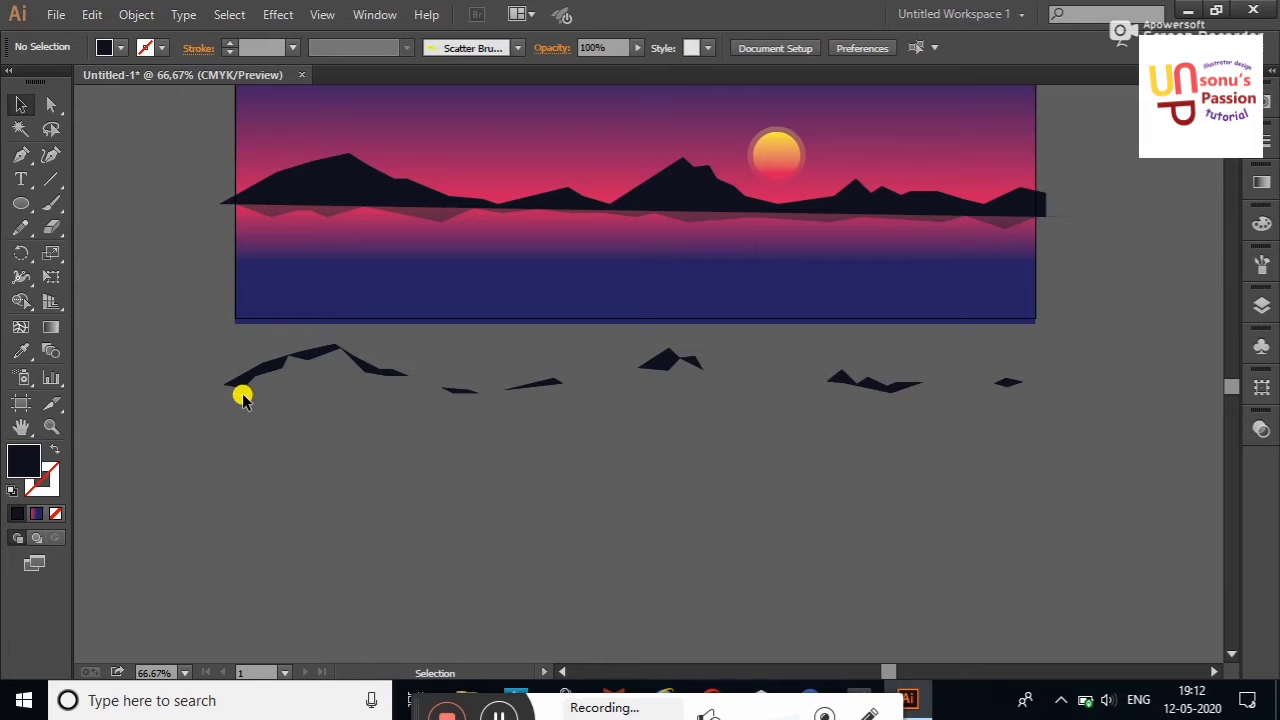
pyautogui.click(320, 357)
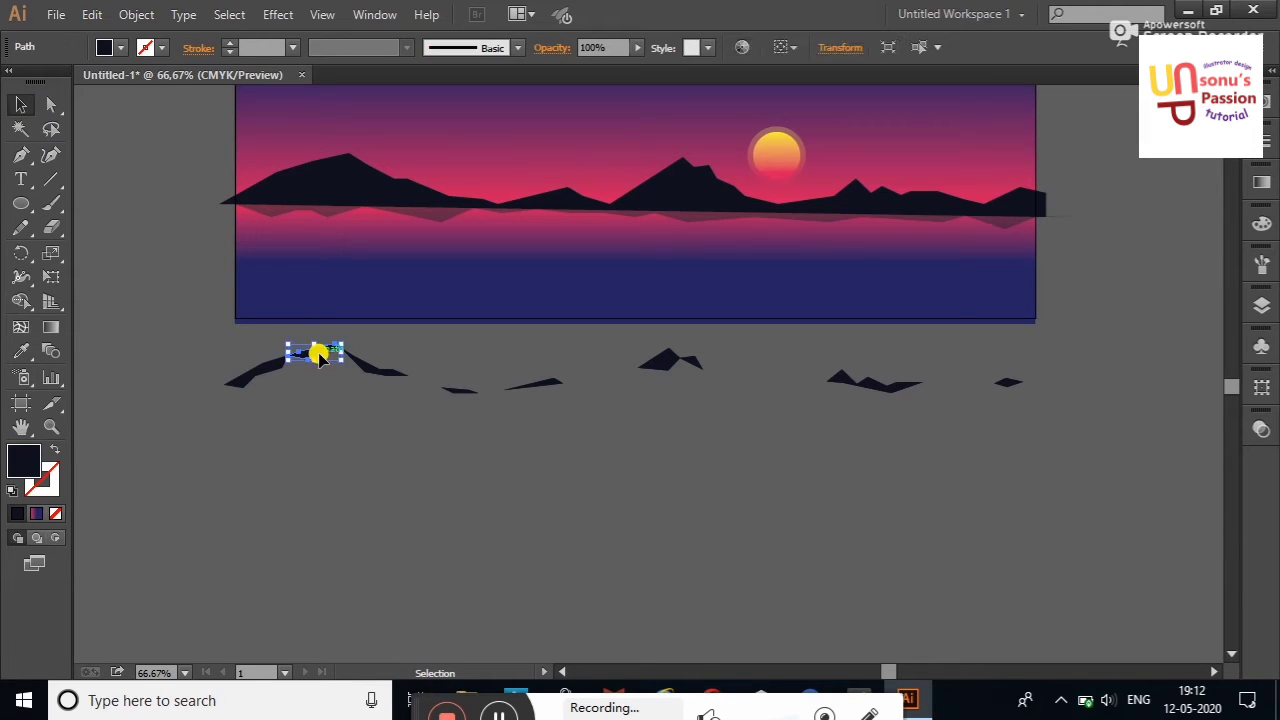
pyautogui.keyDown('shift'); pyautogui.click(320, 357); pyautogui.keyUp('shift')
pyautogui.click(381, 372)
pyautogui.keyDown('shift'); pyautogui.click(381, 375); pyautogui.keyUp('shift')
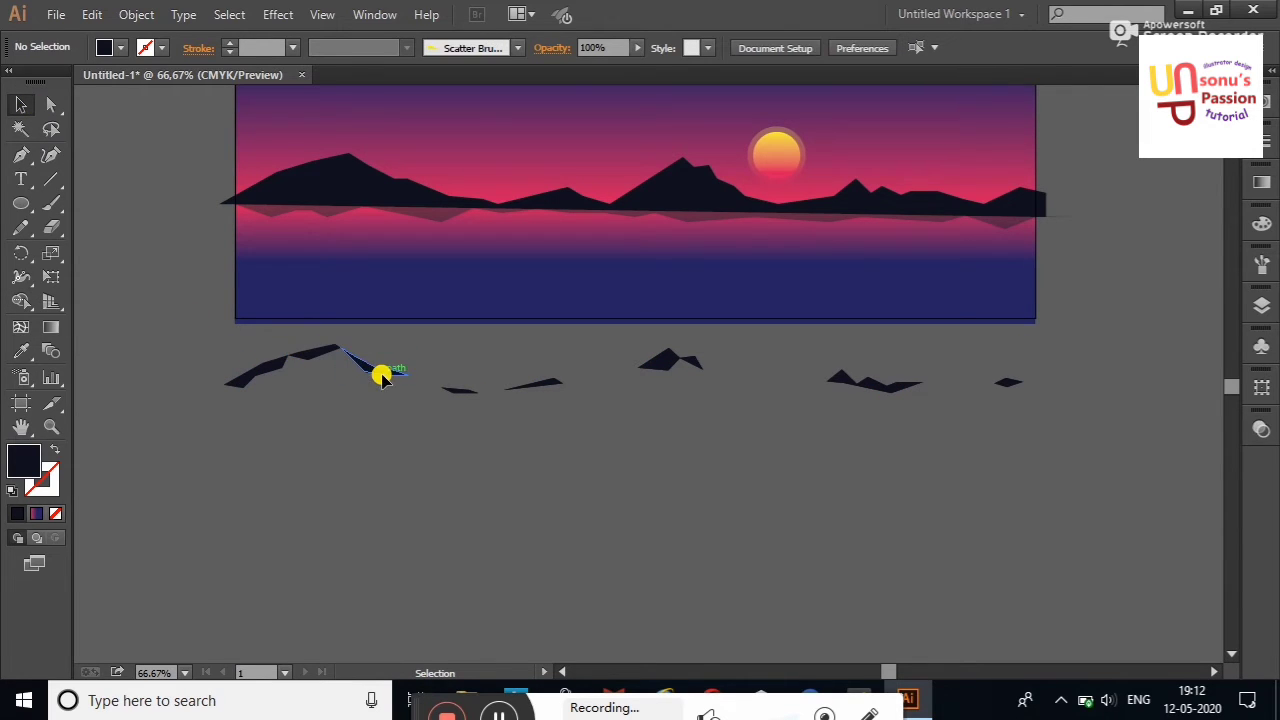
pyautogui.click(470, 395)
pyautogui.keyDown('shift'); pyautogui.click(470, 395); pyautogui.keyUp('shift')
pyautogui.click(531, 383)
pyautogui.keyDown('shift'); pyautogui.click(531, 383); pyautogui.keyUp('shift')
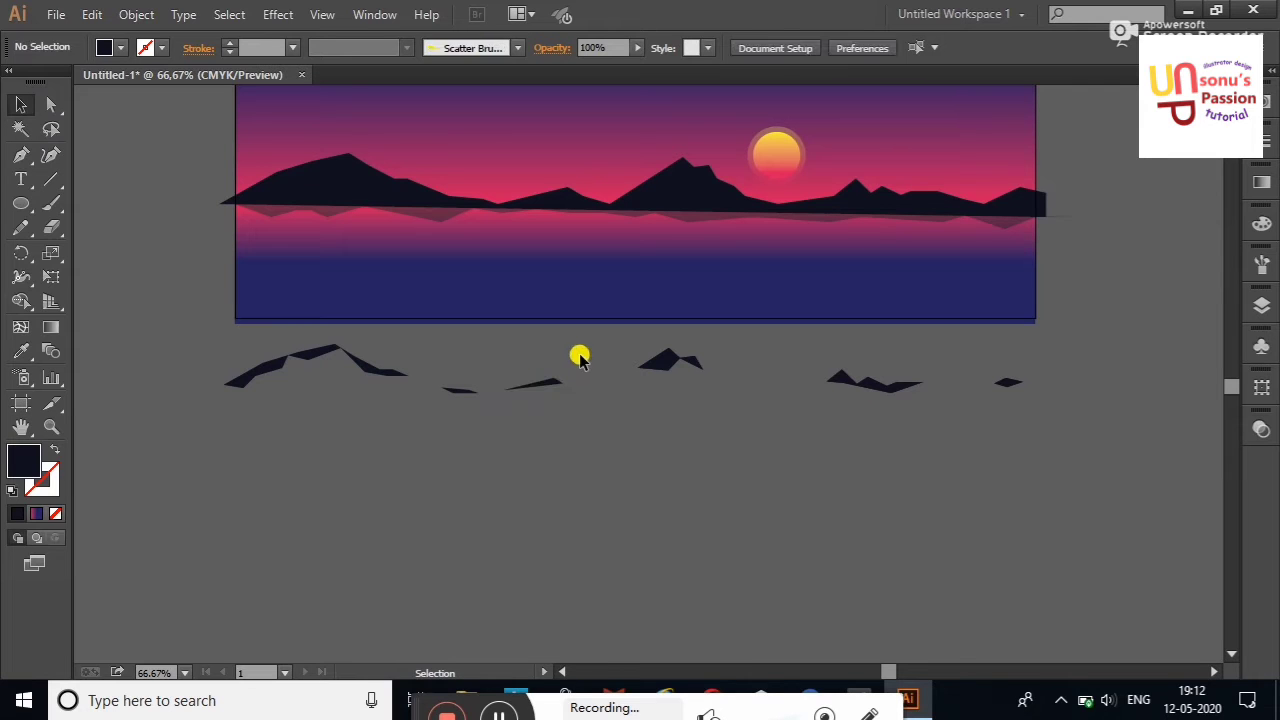
pyautogui.click(674, 371)
pyautogui.keyDown('shift'); pyautogui.click(675, 374); pyautogui.keyUp('shift')
pyautogui.click(688, 358)
pyautogui.keyDown('shift'); pyautogui.click(688, 358); pyautogui.keyUp('shift')
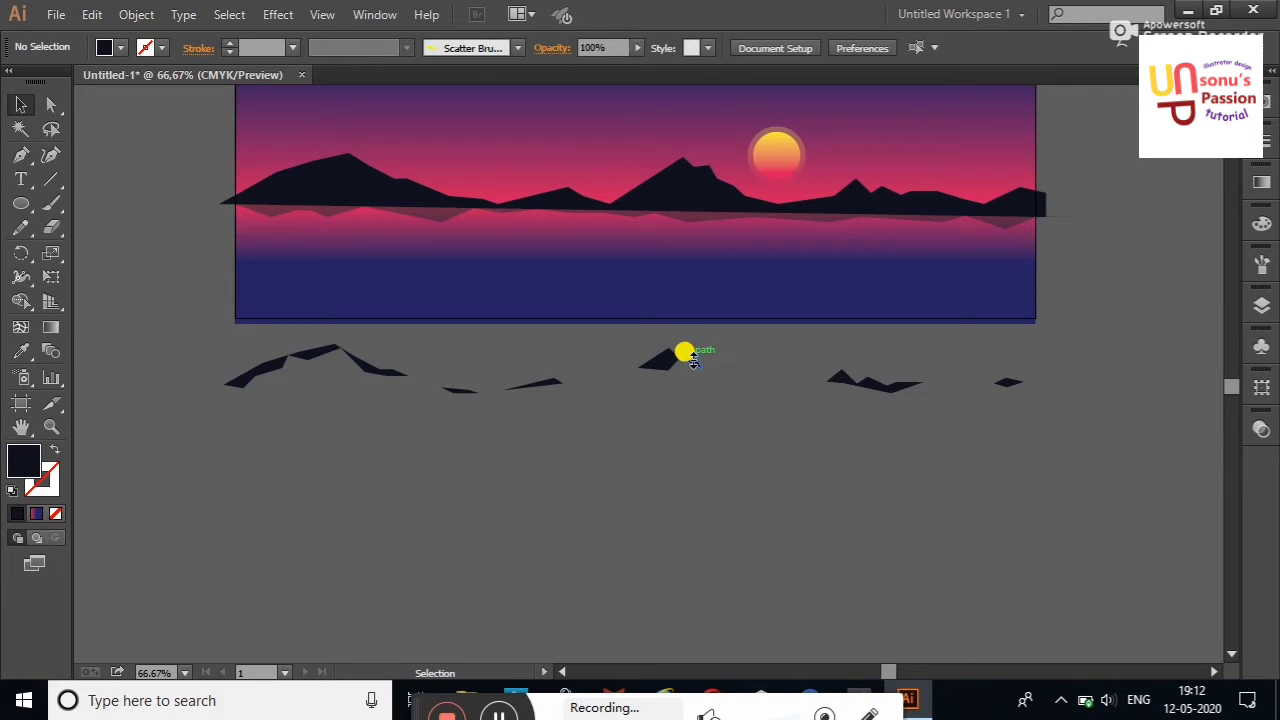
pyautogui.click(848, 380)
pyautogui.keyDown('shift'); pyautogui.click(848, 380); pyautogui.keyUp('shift')
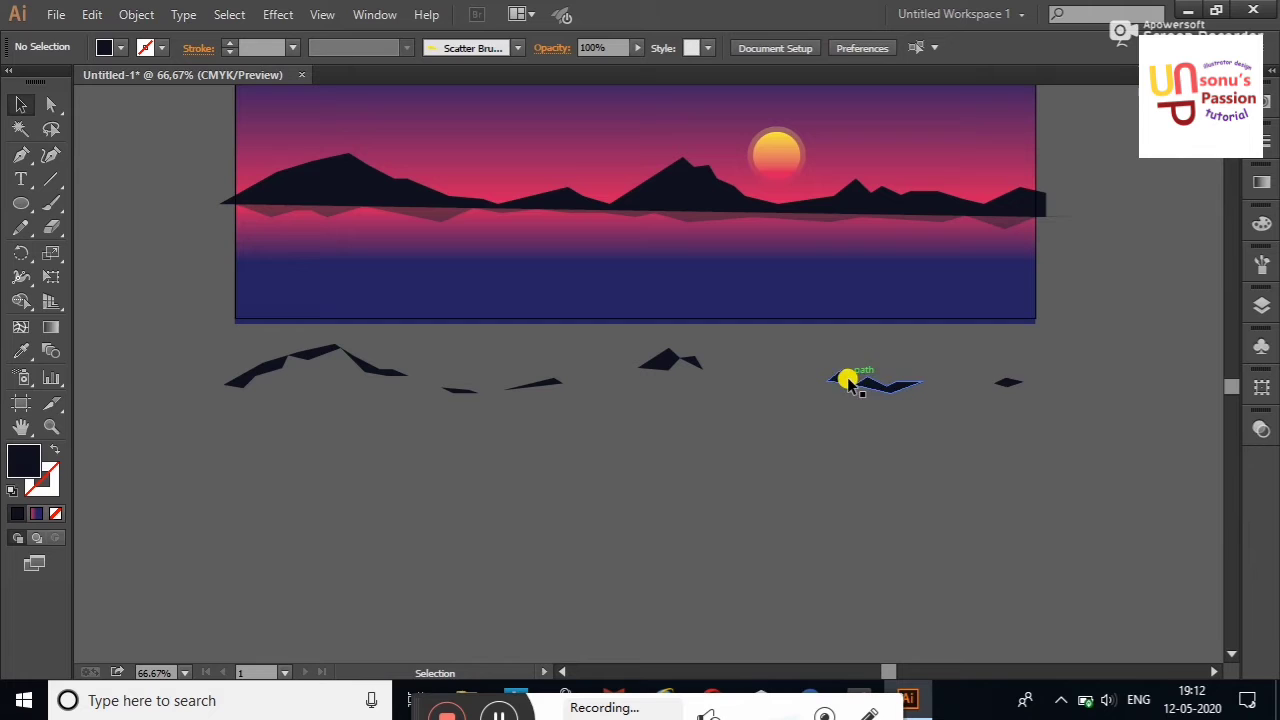
pyautogui.click(1008, 380)
pyautogui.keyDown('shift'); pyautogui.click(1008, 380); pyautogui.keyUp('shift')
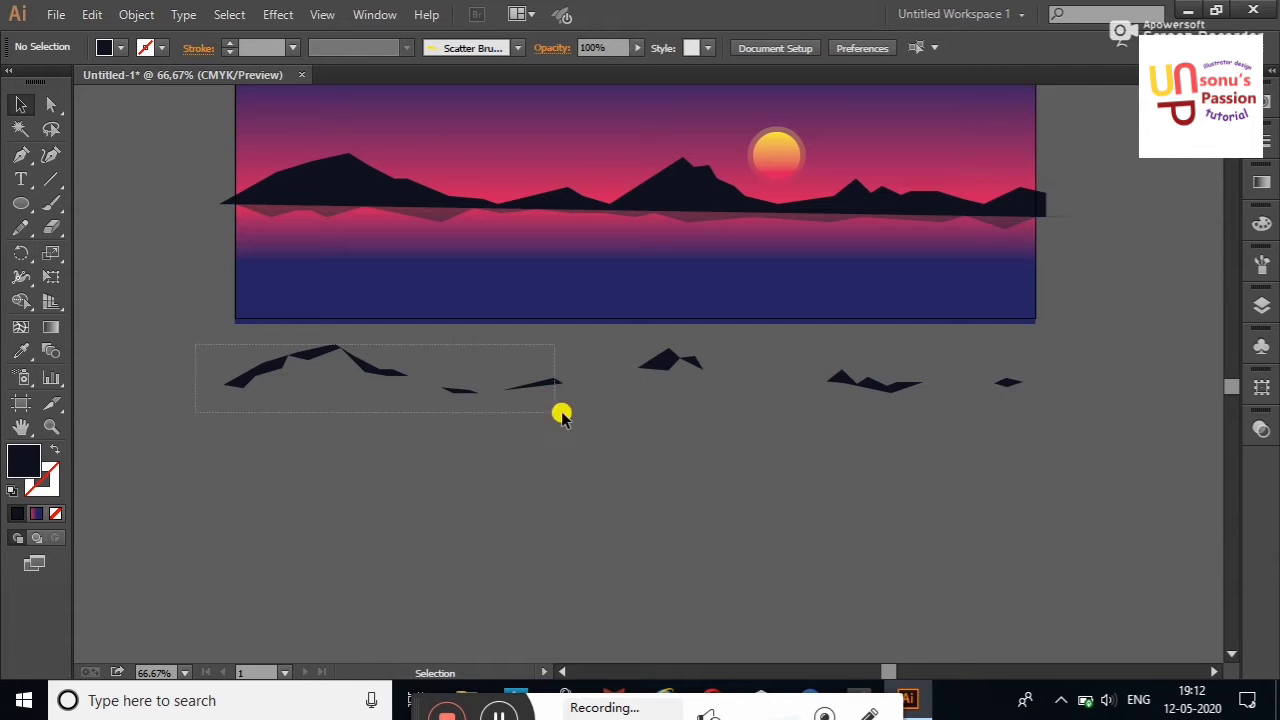
# Move all the ridge pieces onto the peaks of the mountain silhouette in the artboard and fill them with pinkish red.
pyautogui.moveTo(561, 416); pyautogui.dragTo(1057, 423)
pyautogui.moveTo(880, 378); pyautogui.dragTo(889, 190)
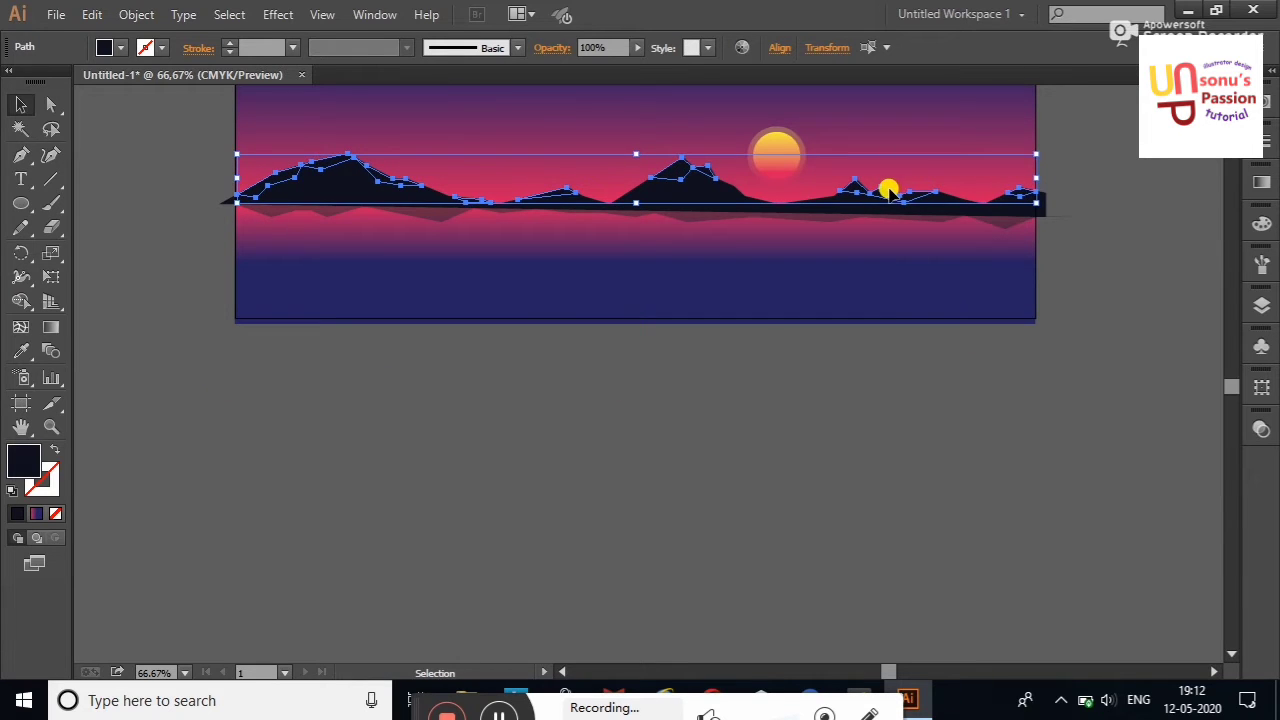
pyautogui.click(123, 48)
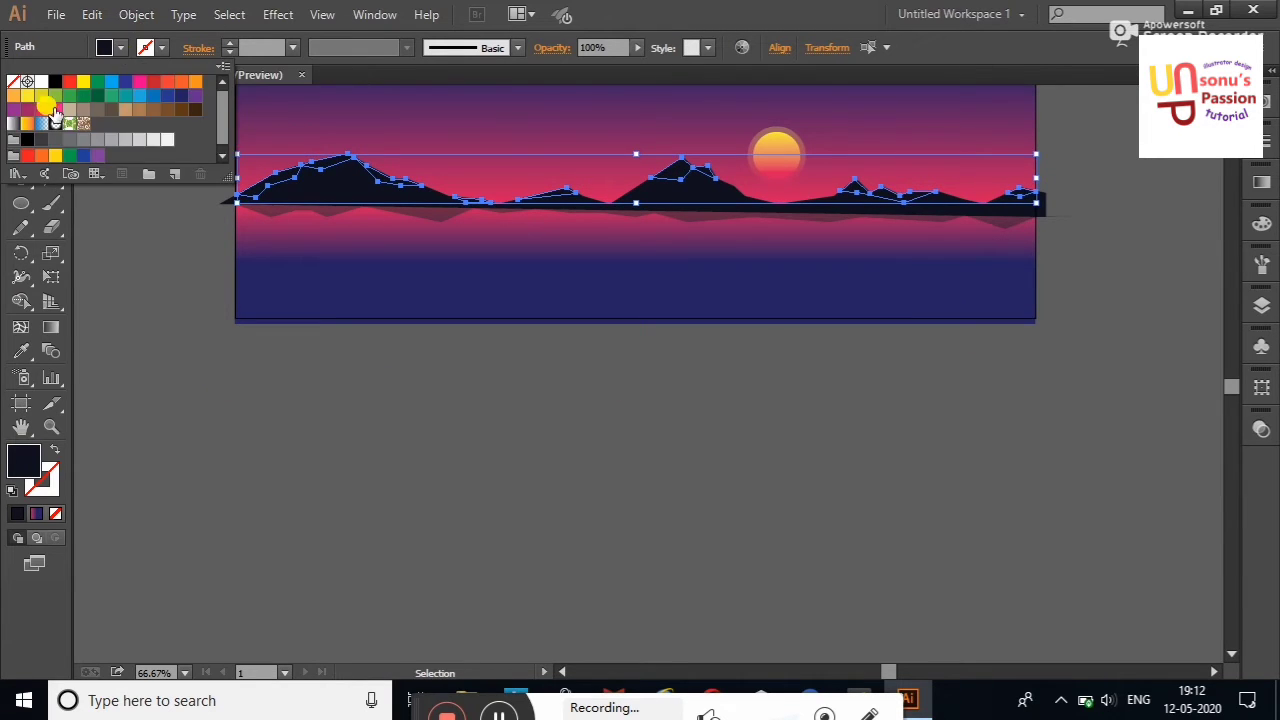
pyautogui.click(27, 109)
pyautogui.click(83, 313)
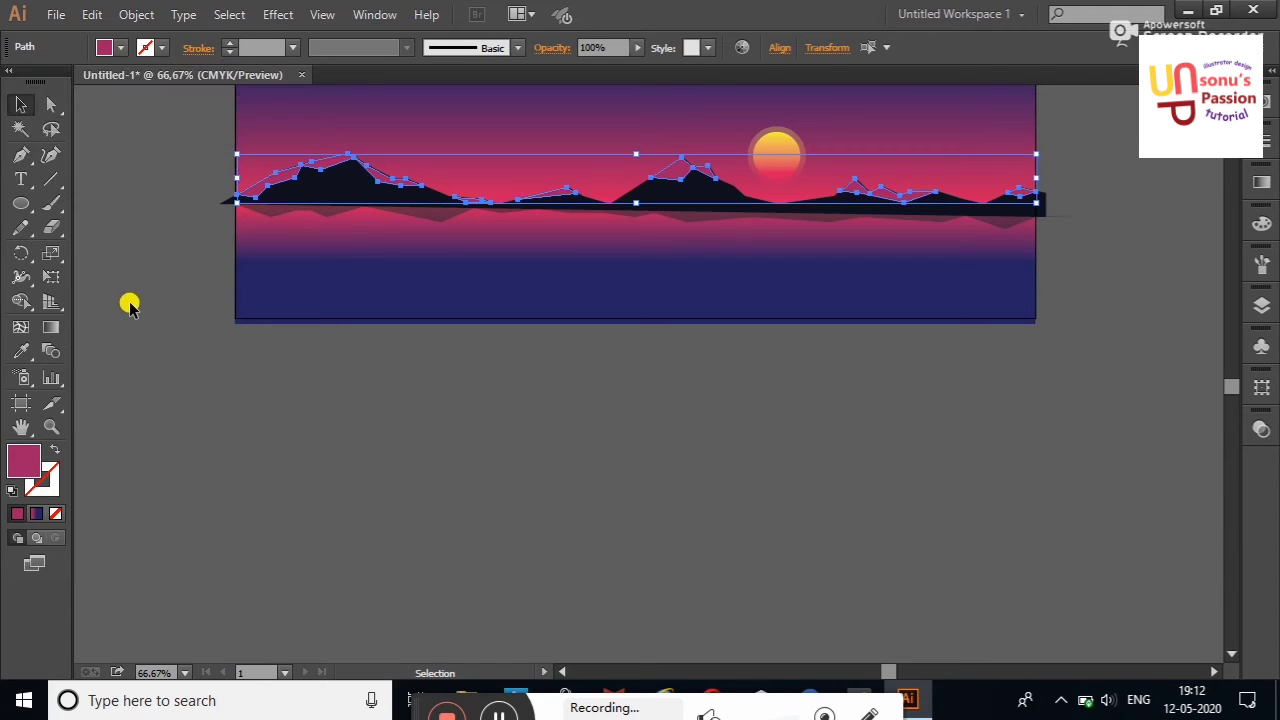
pyautogui.click(121, 48)
pyautogui.click(46, 111)
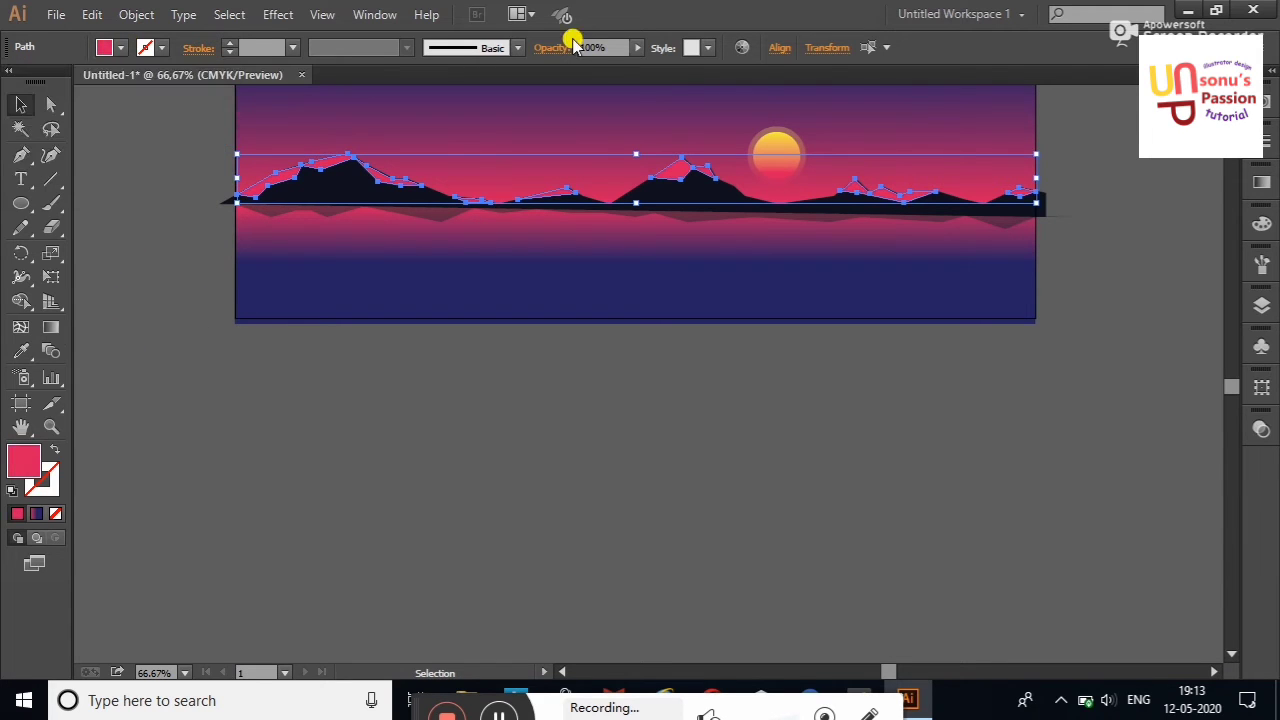
# Lower the ridge pieces' opacity to 67% and nudge them slightly upward.
pyautogui.moveTo(622, 62); pyautogui.dragTo(597, 62)
pyautogui.click(206, 131)
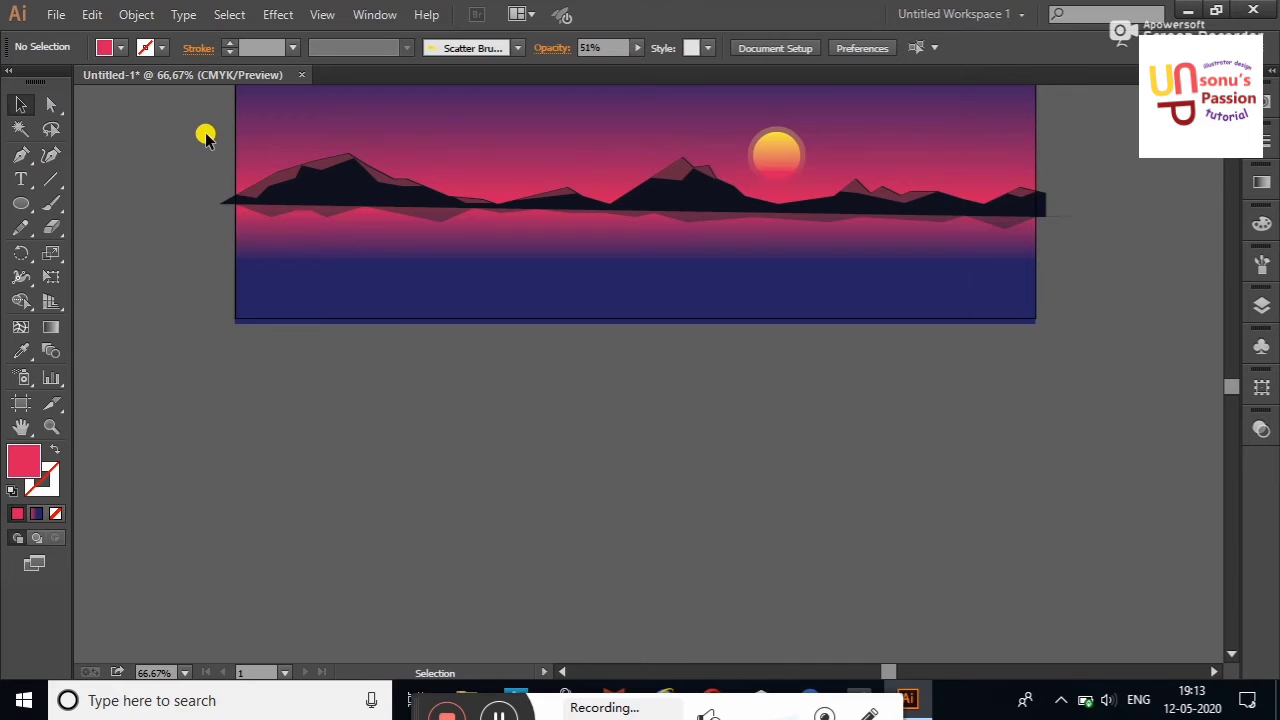
pyautogui.rightClick(206, 132)
pyautogui.click(276, 146)
pyautogui.press('Up')
pyautogui.press('Up')
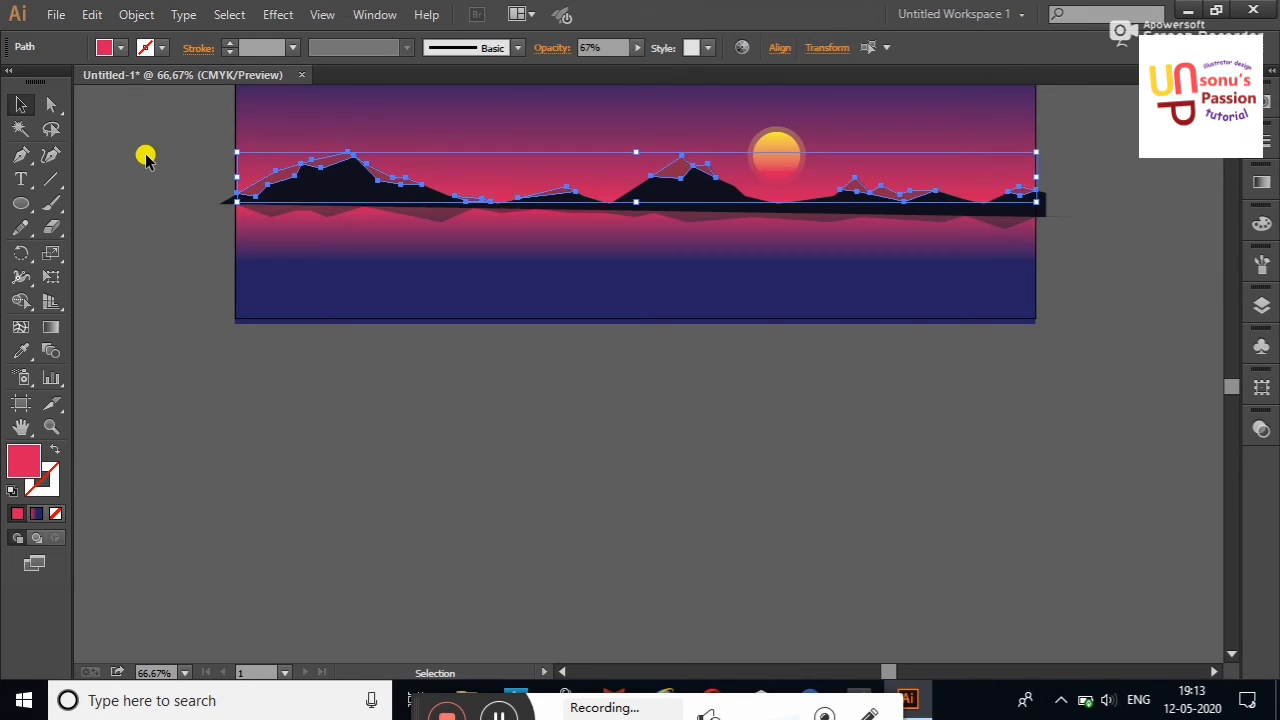
pyautogui.click(145, 157)
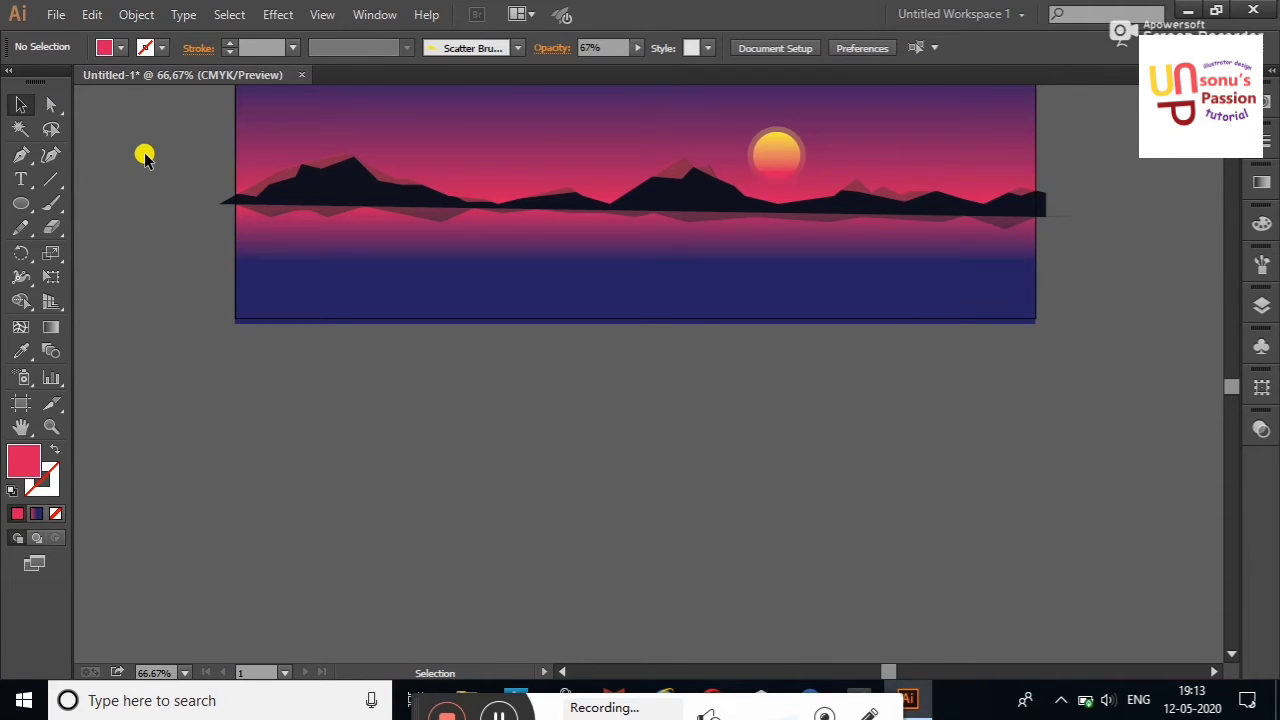
# Fill the ridge pieces with CMYK Yellow and raise their opacity to 100%.
pyautogui.rightClick(145, 157)
pyautogui.click(180, 168)
pyautogui.click(121, 47)
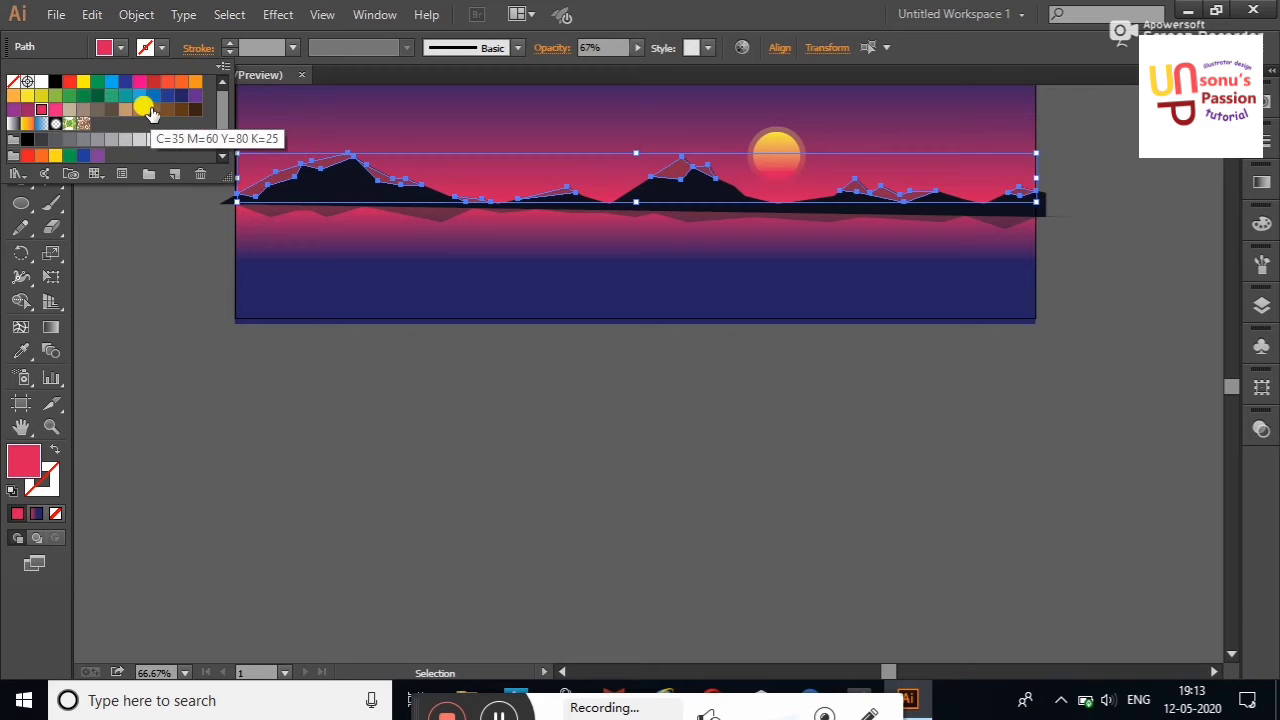
pyautogui.click(178, 96)
pyautogui.click(86, 83)
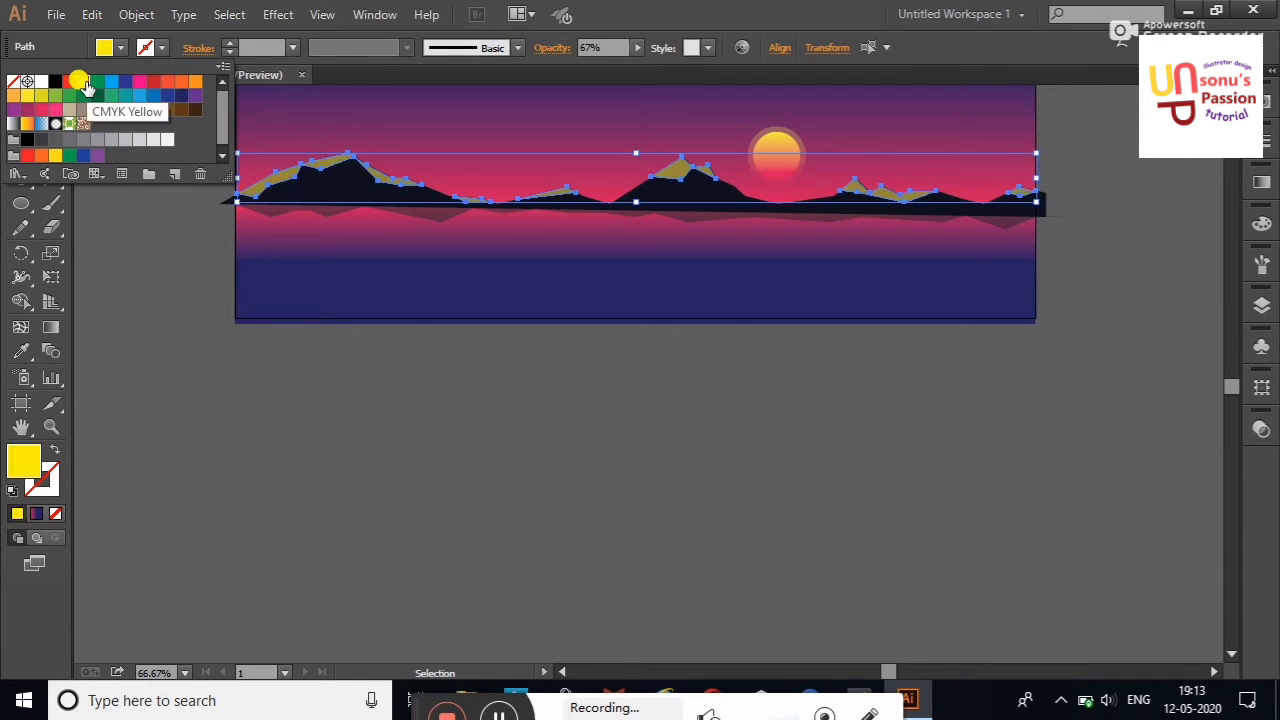
pyautogui.click(637, 48)
pyautogui.click(640, 66)
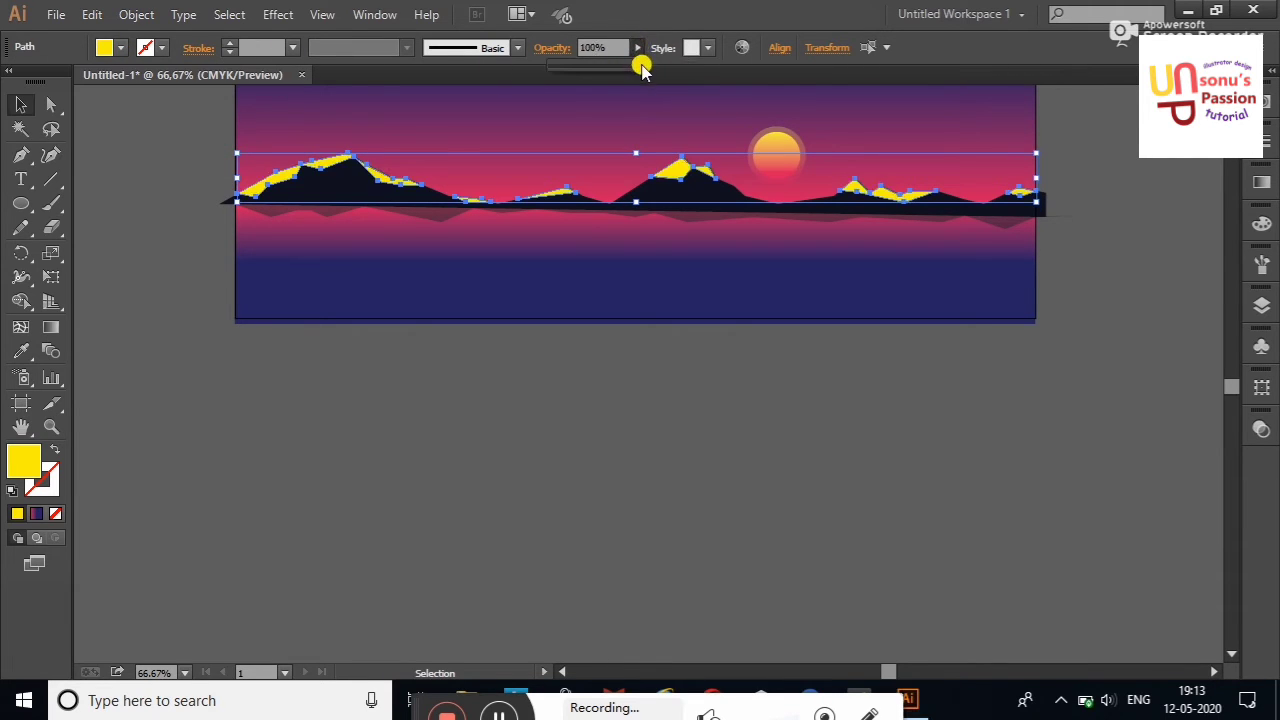
# Try red and orange fills on the ridge pieces, and settle on the pinkish red fill.
pyautogui.click(121, 48)
pyautogui.click(160, 82)
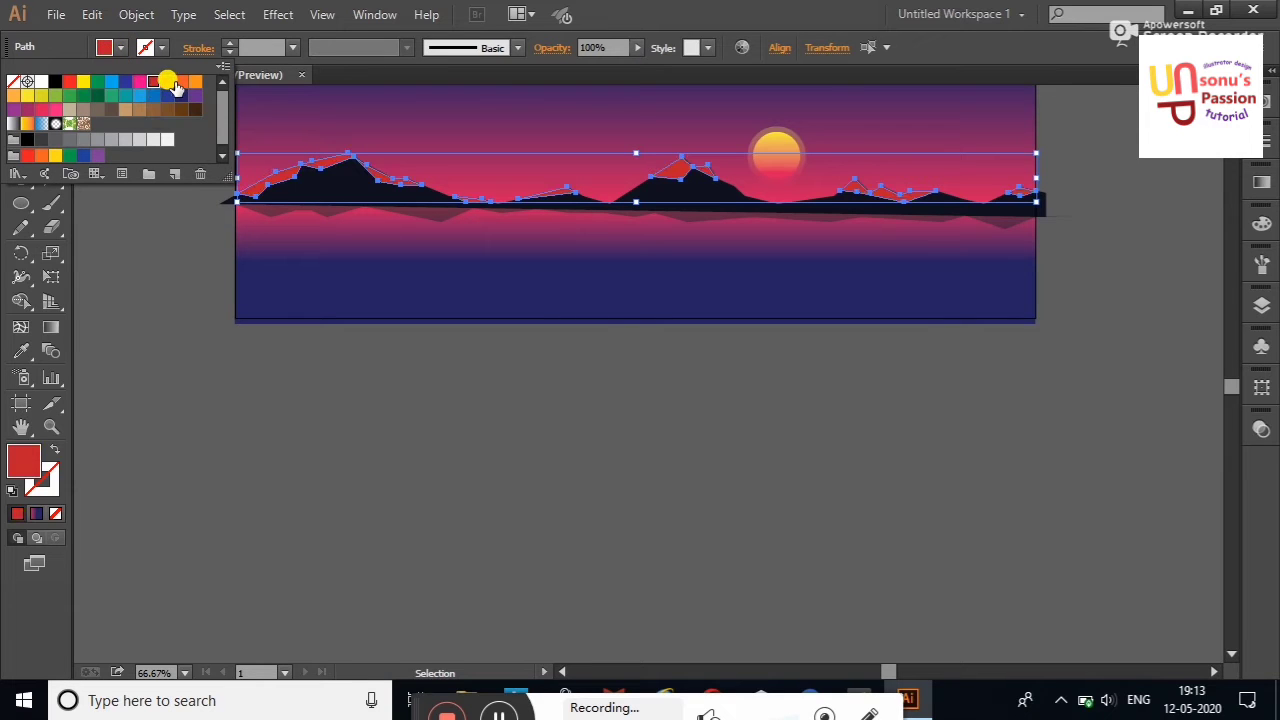
pyautogui.click(190, 86)
pyautogui.click(167, 84)
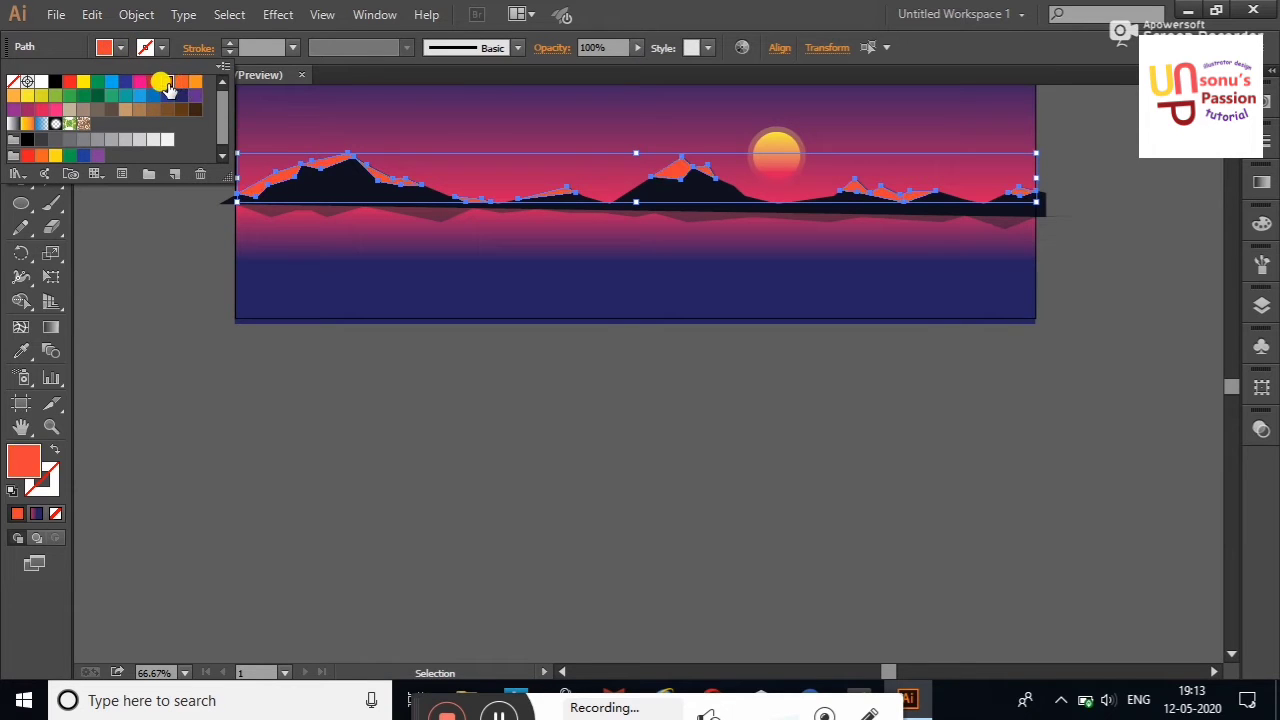
pyautogui.click(57, 125)
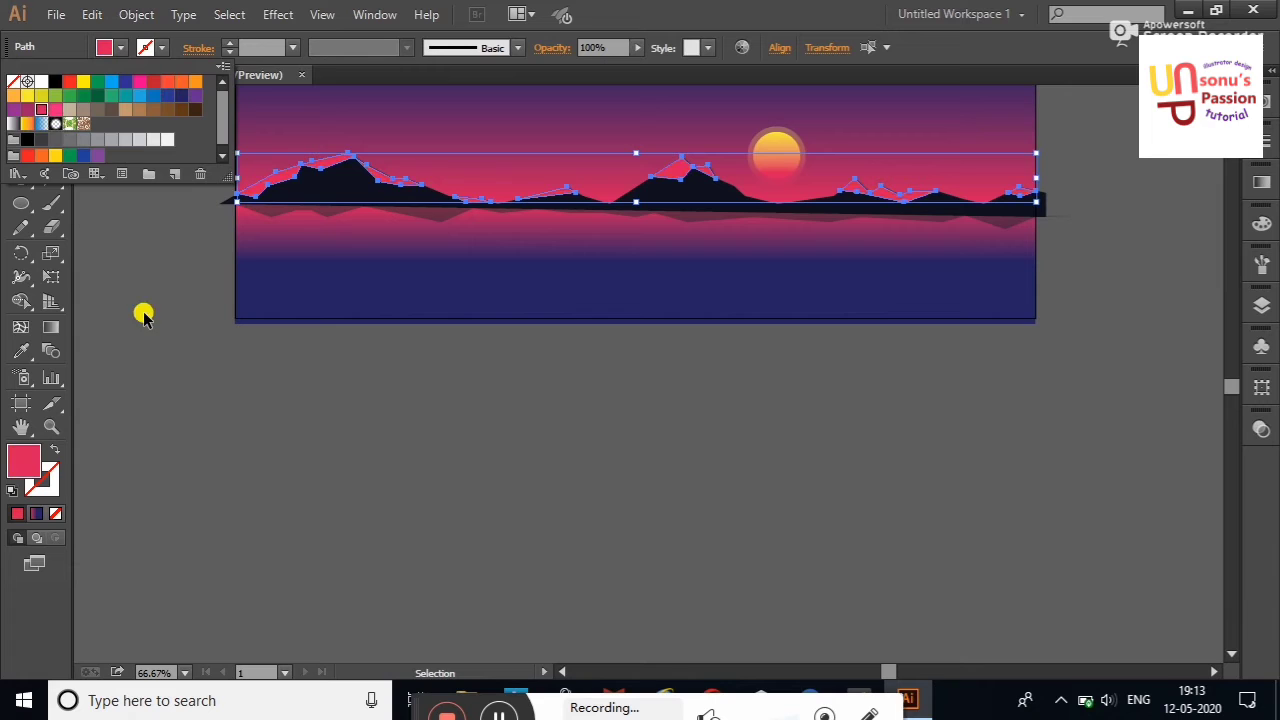
pyautogui.click(143, 312)
pyautogui.click(20, 152)
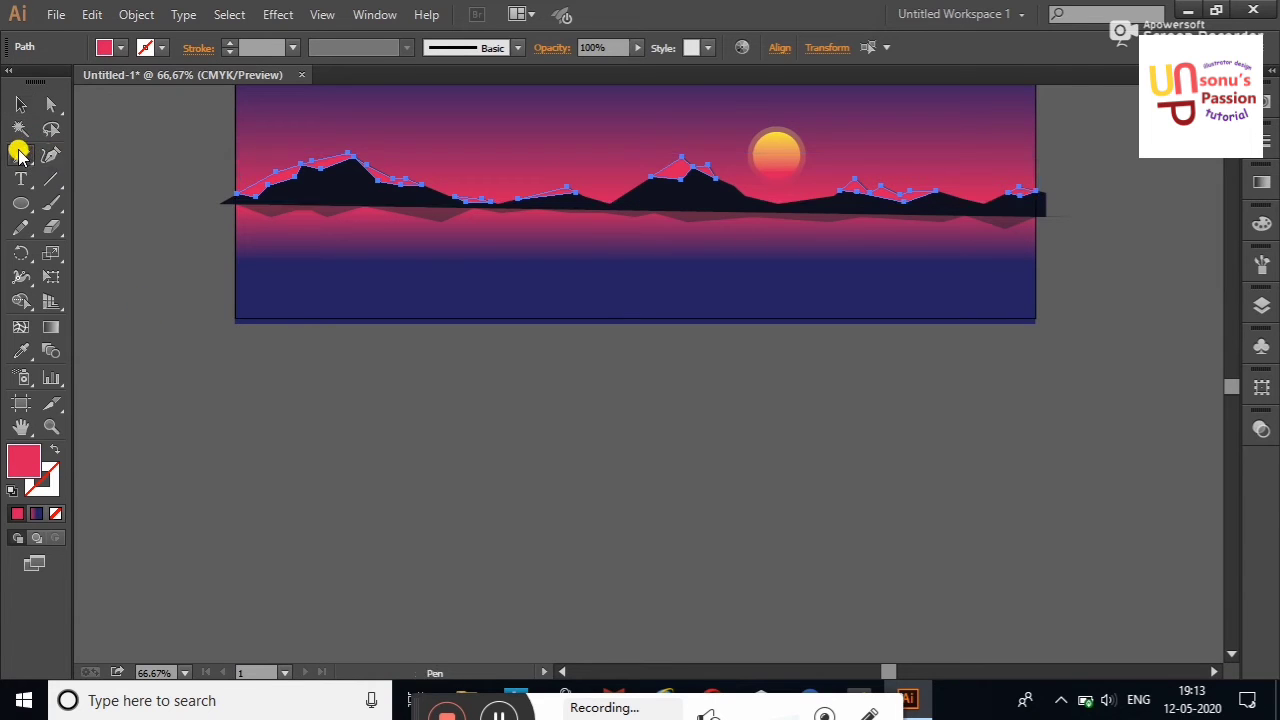
pyautogui.click(54, 155)
pyautogui.click(368, 190)
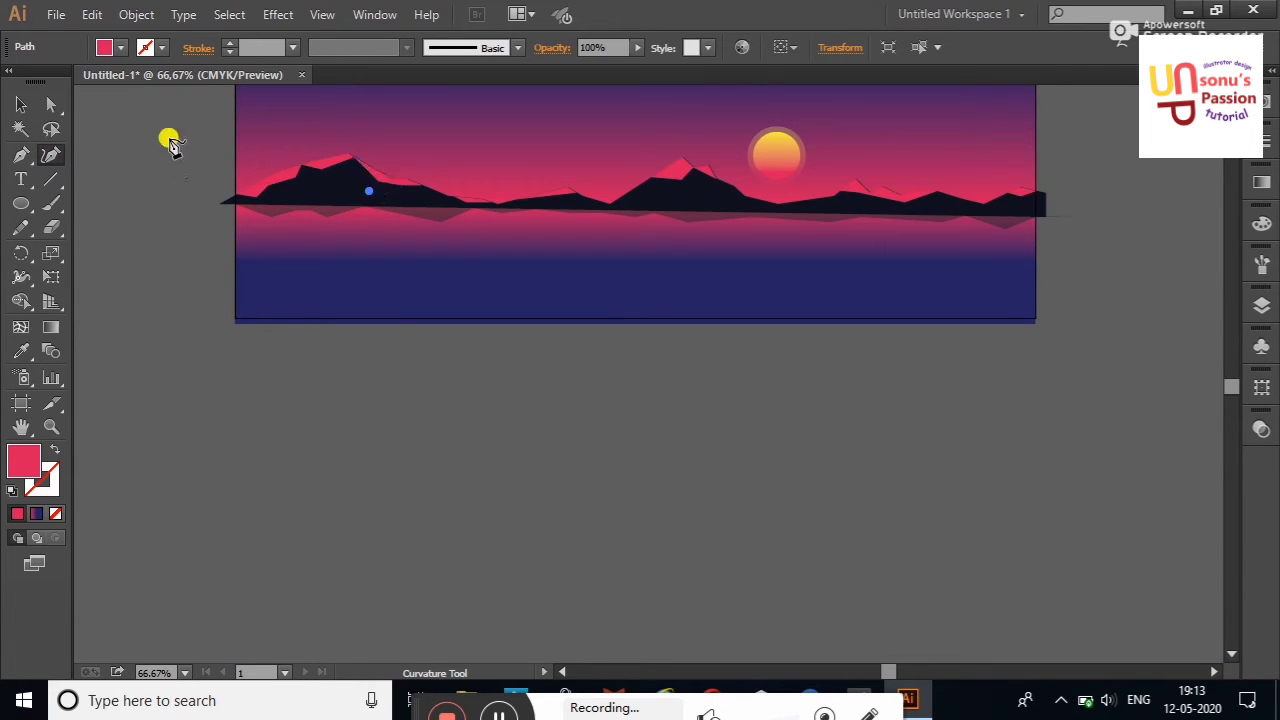
pyautogui.rightClick(170, 140)
pyautogui.click(184, 150)
pyautogui.click(21, 105)
pyautogui.click(103, 161)
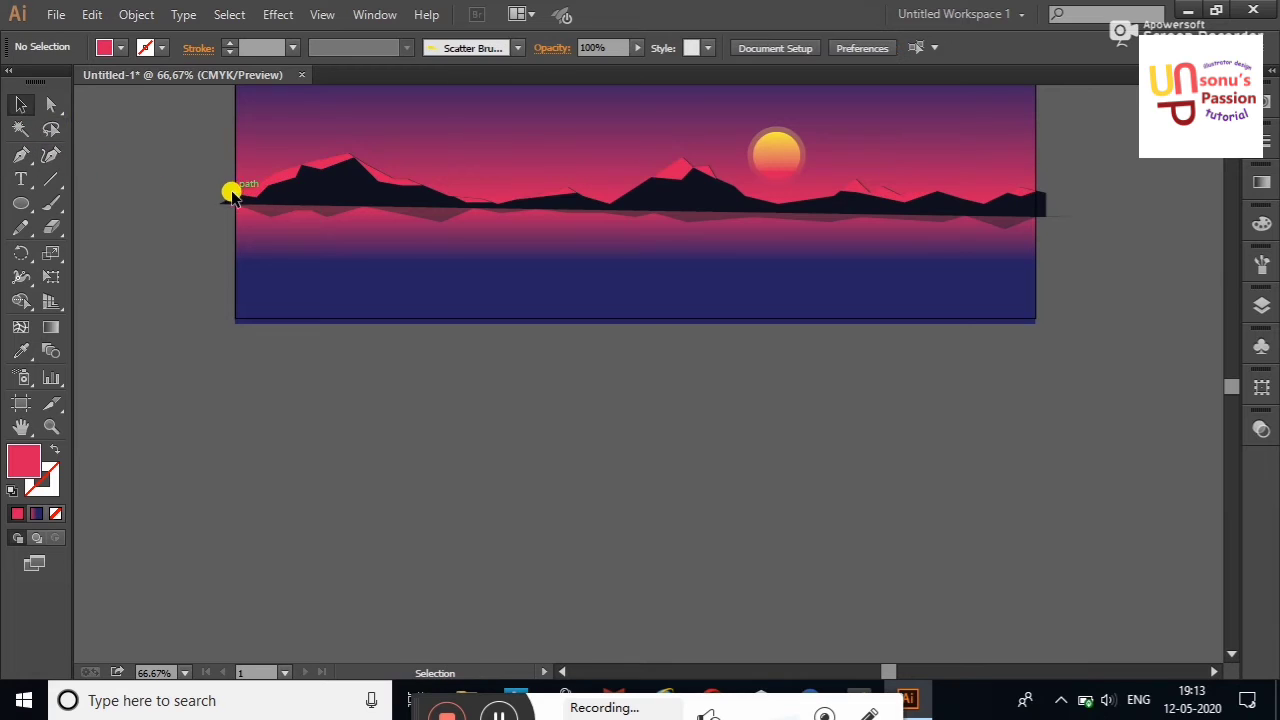
# Reshape the lower edge of the leftmost mountain's ridge piece into a curve with the Curvature tool.
pyautogui.click(268, 185)
pyautogui.click(51, 155)
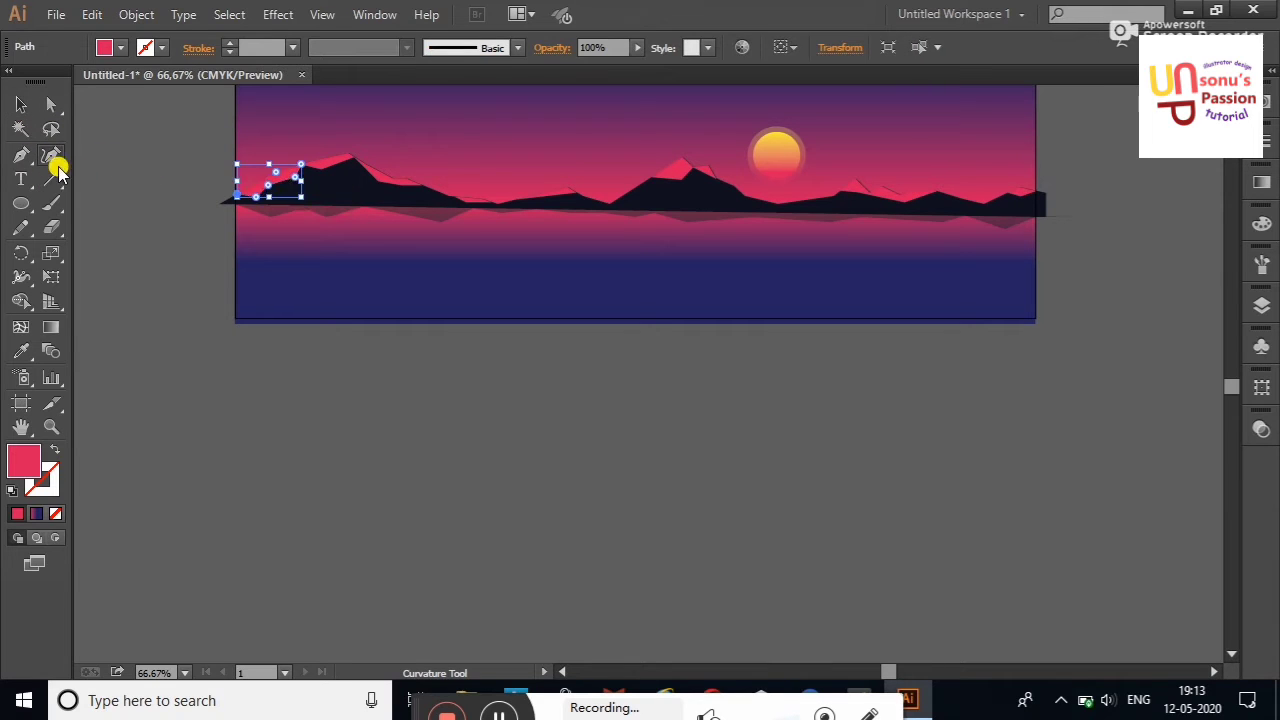
pyautogui.click(298, 178)
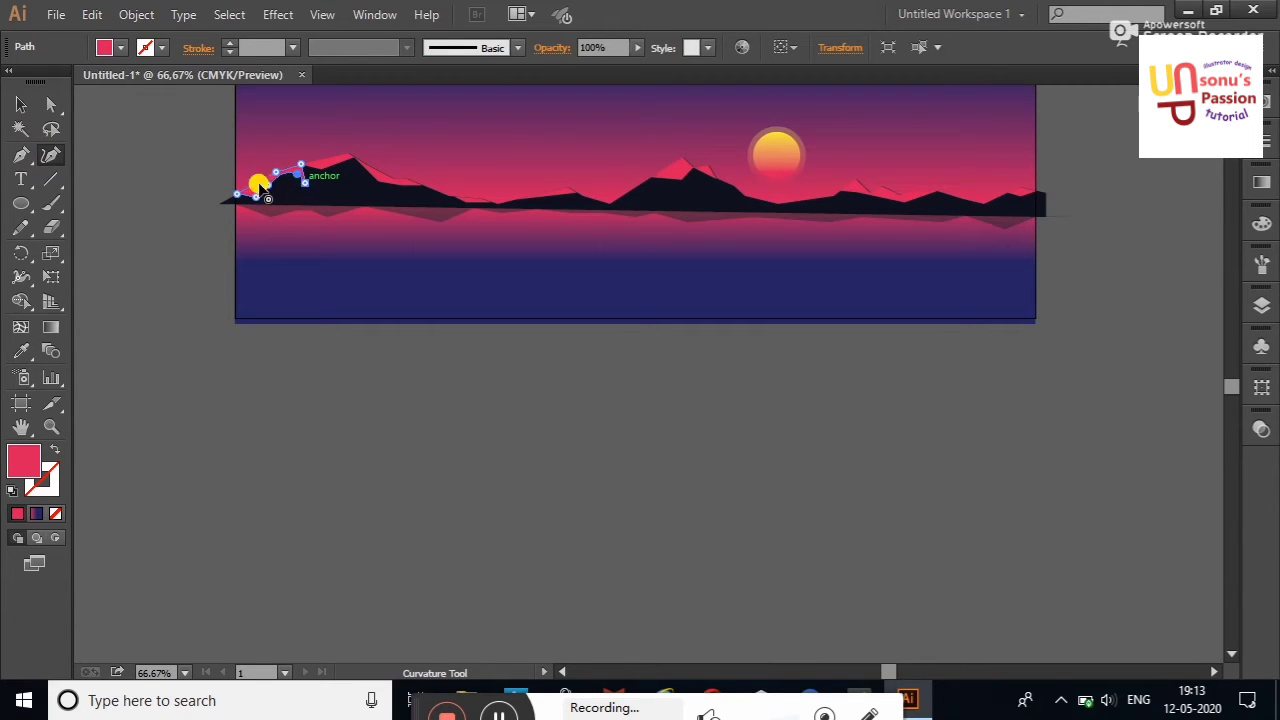
pyautogui.click(21, 105)
pyautogui.click(110, 143)
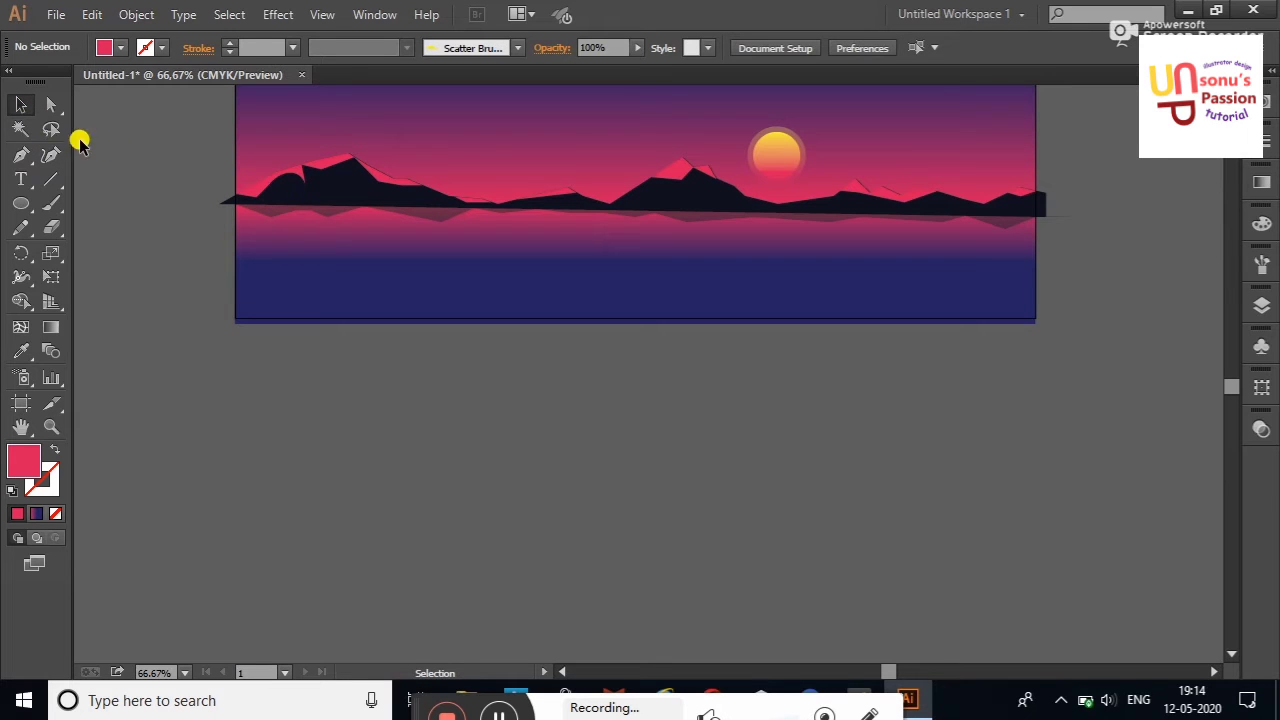
# Set up the Paintbrush with a white colour for painting in the sky.
pyautogui.moveTo(1231, 391); pyautogui.dragTo(1234, 378)
pyautogui.click(51, 203)
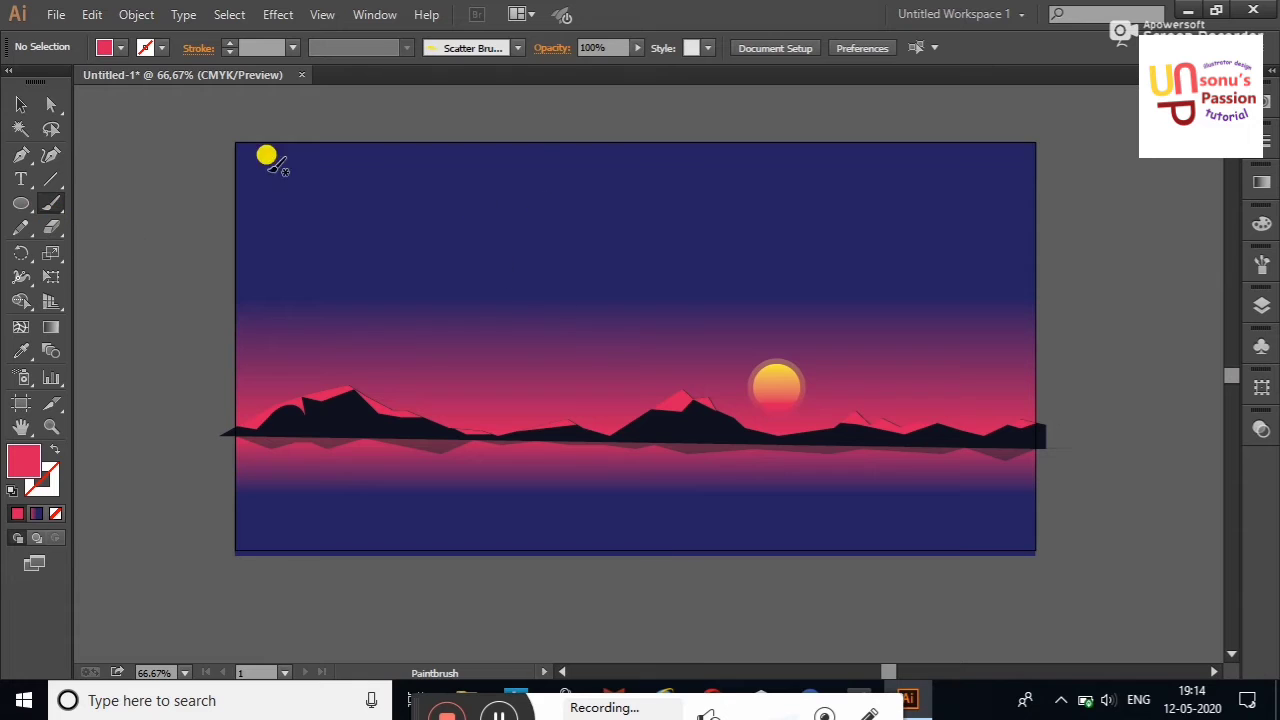
pyautogui.click(118, 48)
pyautogui.click(40, 82)
pyautogui.click(317, 167)
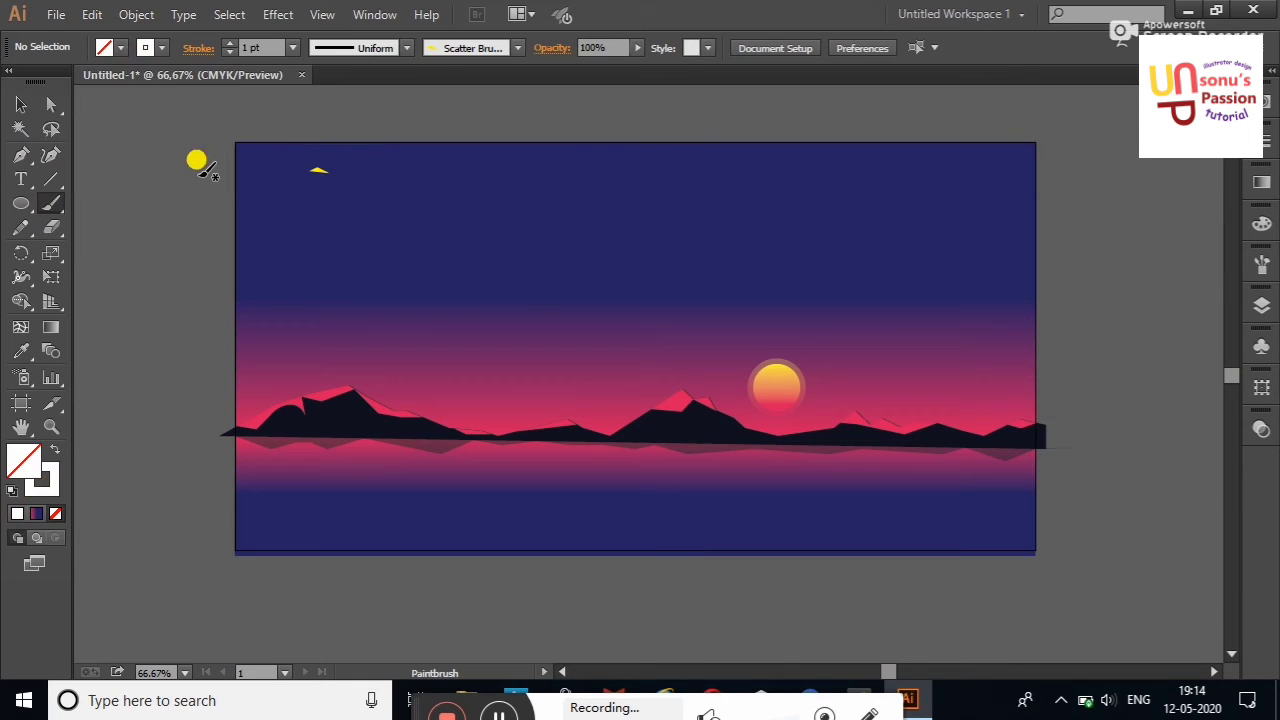
pyautogui.rightClick(194, 167)
pyautogui.click(205, 175)
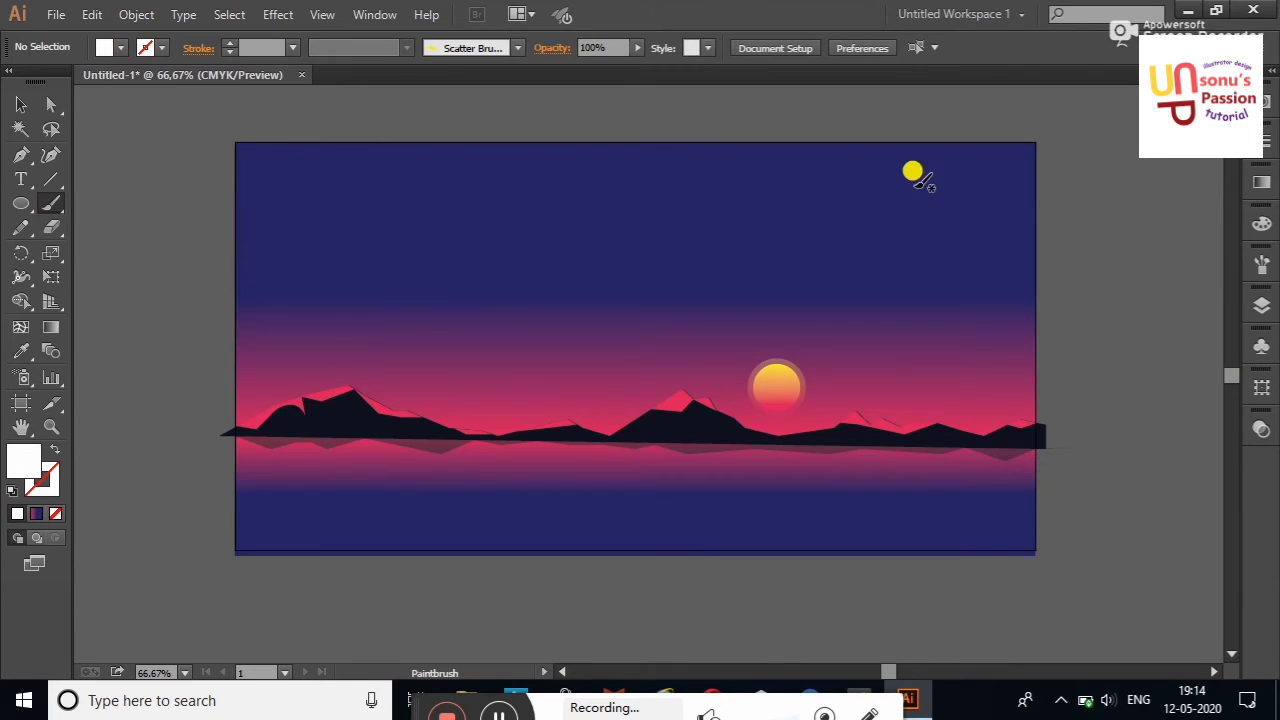
# Scatter small white star dots across the whole sky using the 5 pt. Round brush.
pyautogui.click(1262, 263)
pyautogui.click(1057, 286)
pyautogui.click(1206, 246)
pyautogui.click(379, 238)
pyautogui.click(409, 213)
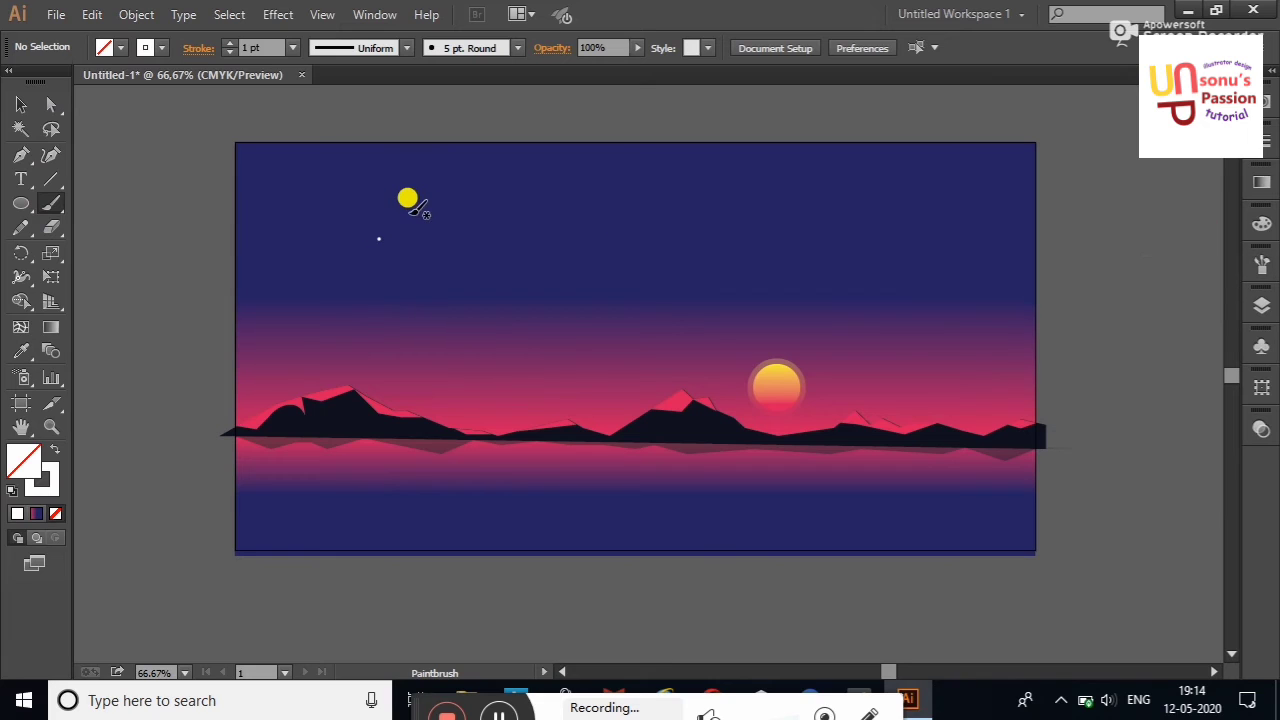
pyautogui.click(590, 215)
pyautogui.click(931, 274)
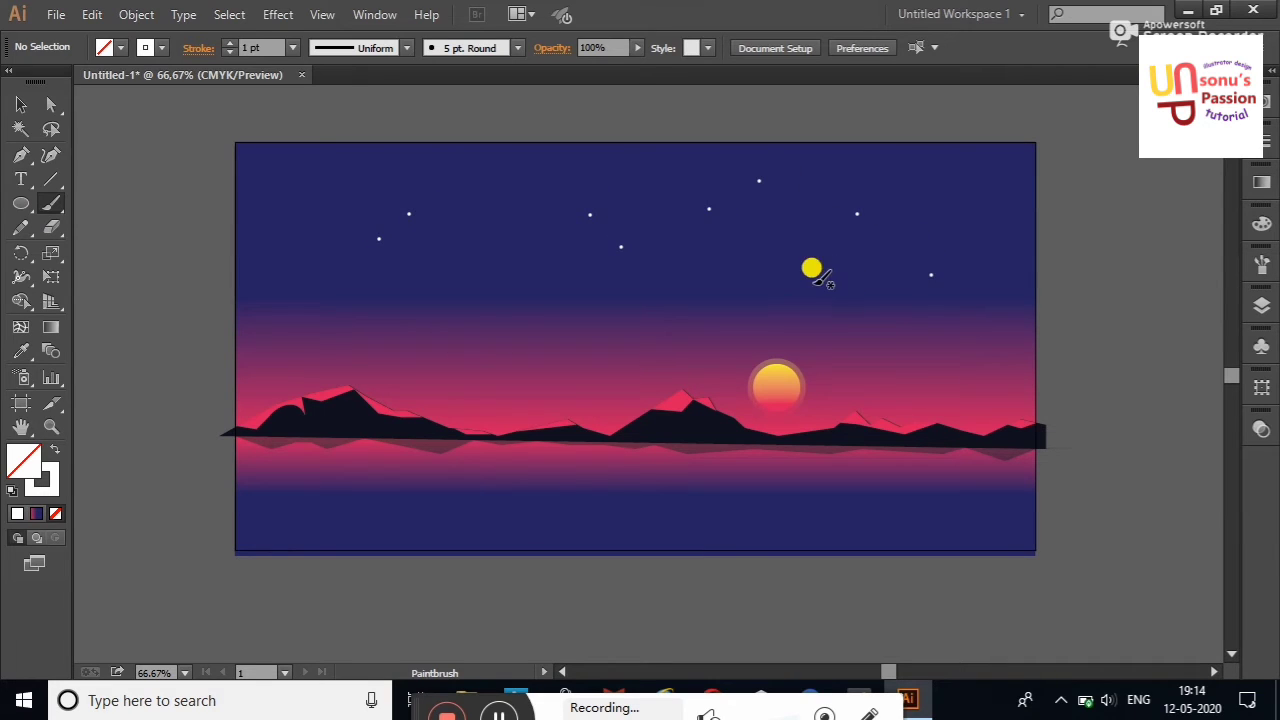
pyautogui.click(485, 308)
pyautogui.click(329, 223)
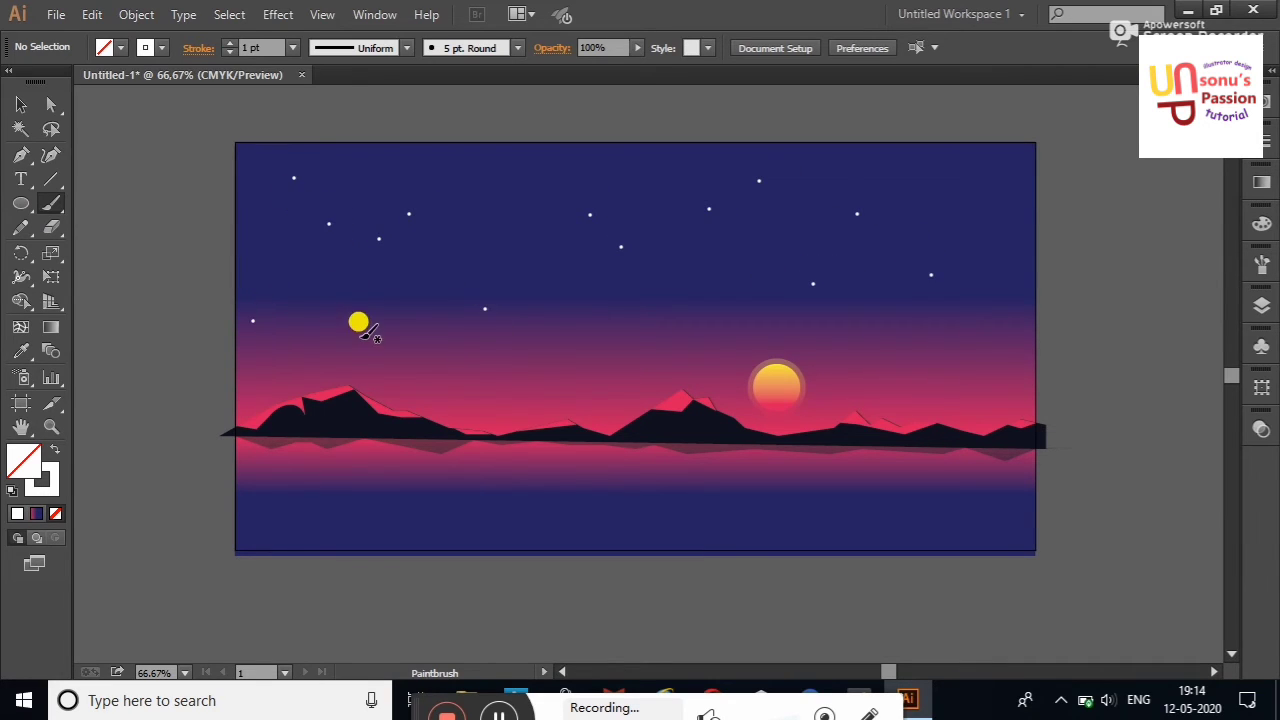
pyautogui.click(719, 290)
pyautogui.click(1005, 335)
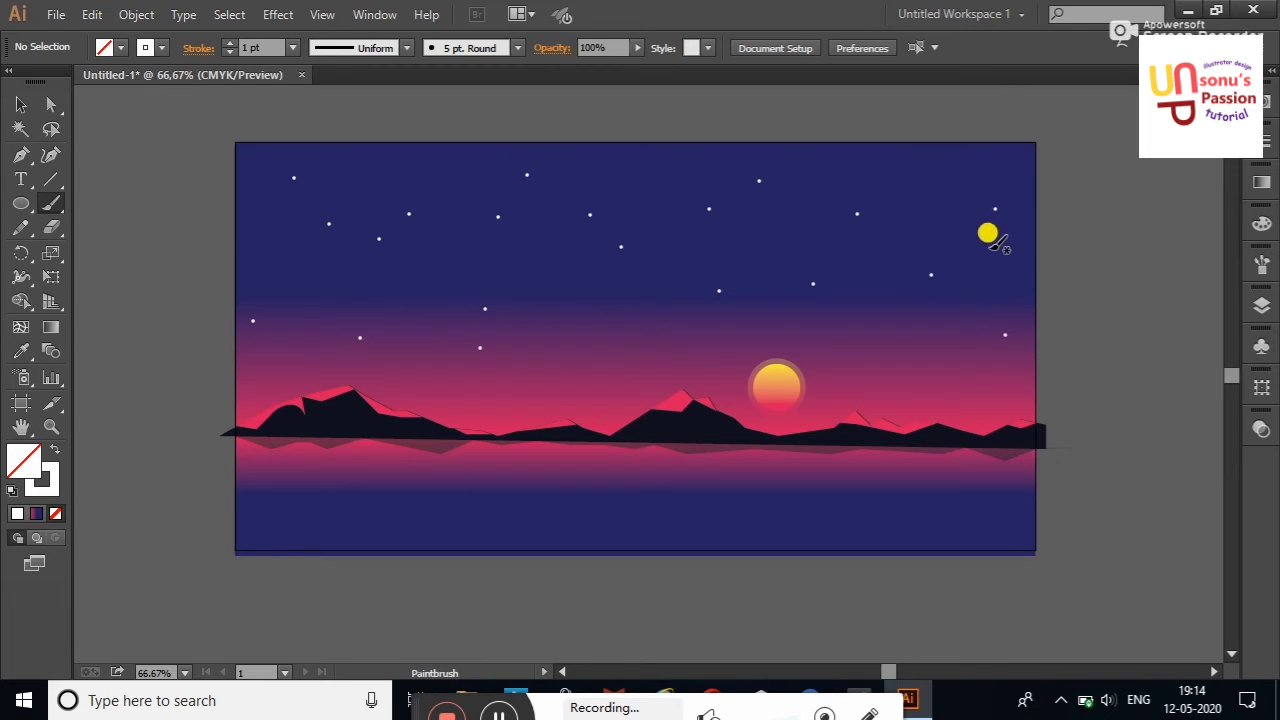
pyautogui.click(994, 165)
pyautogui.click(641, 353)
pyautogui.click(577, 301)
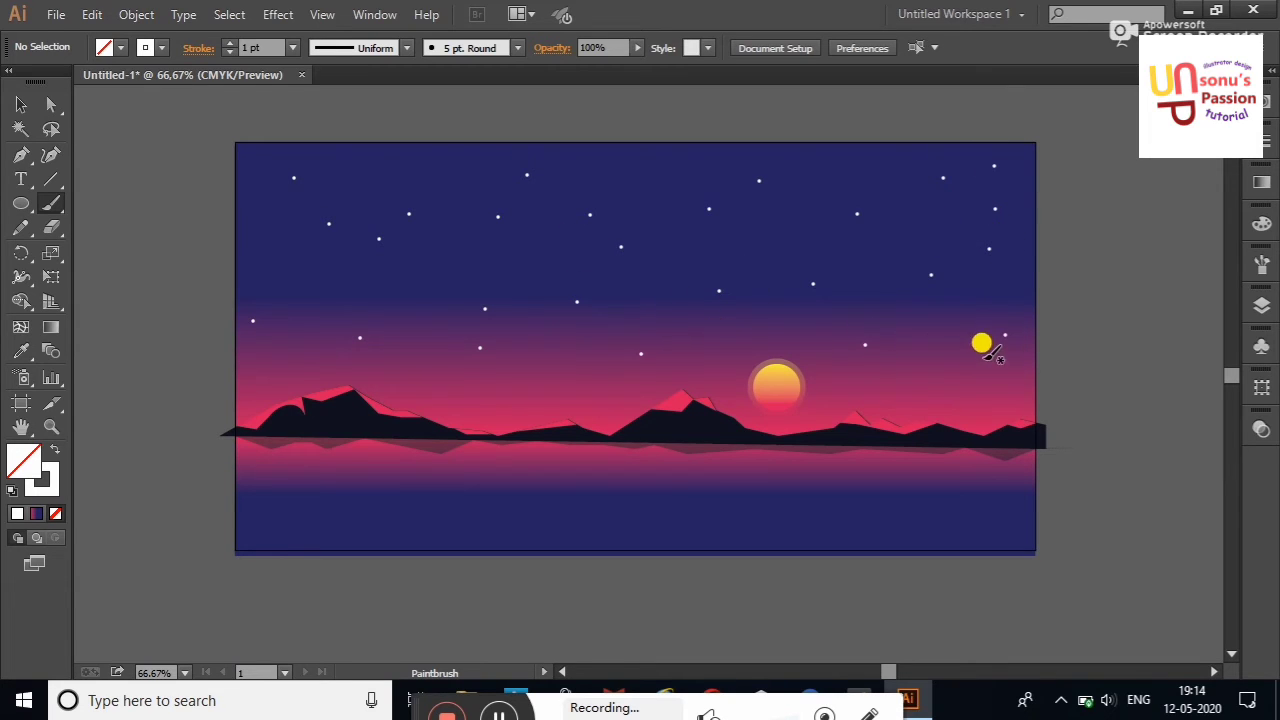
pyautogui.click(984, 357)
pyautogui.click(22, 104)
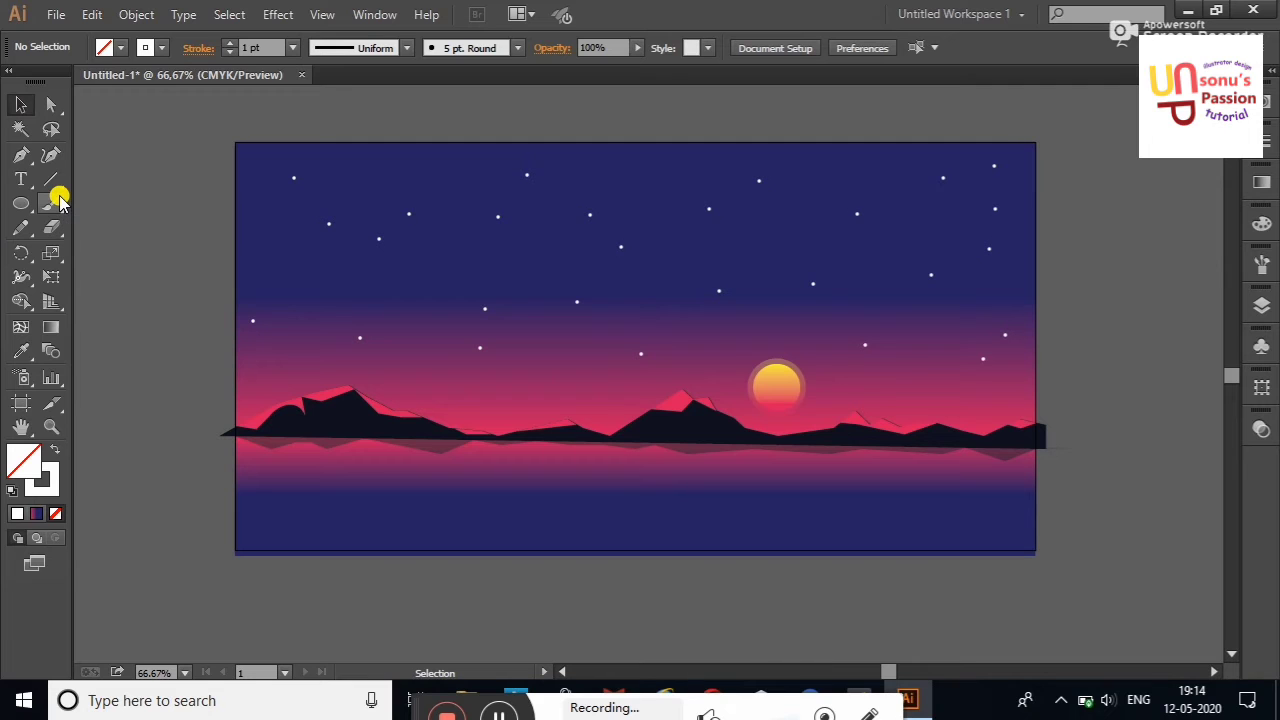
pyautogui.click(16, 157)
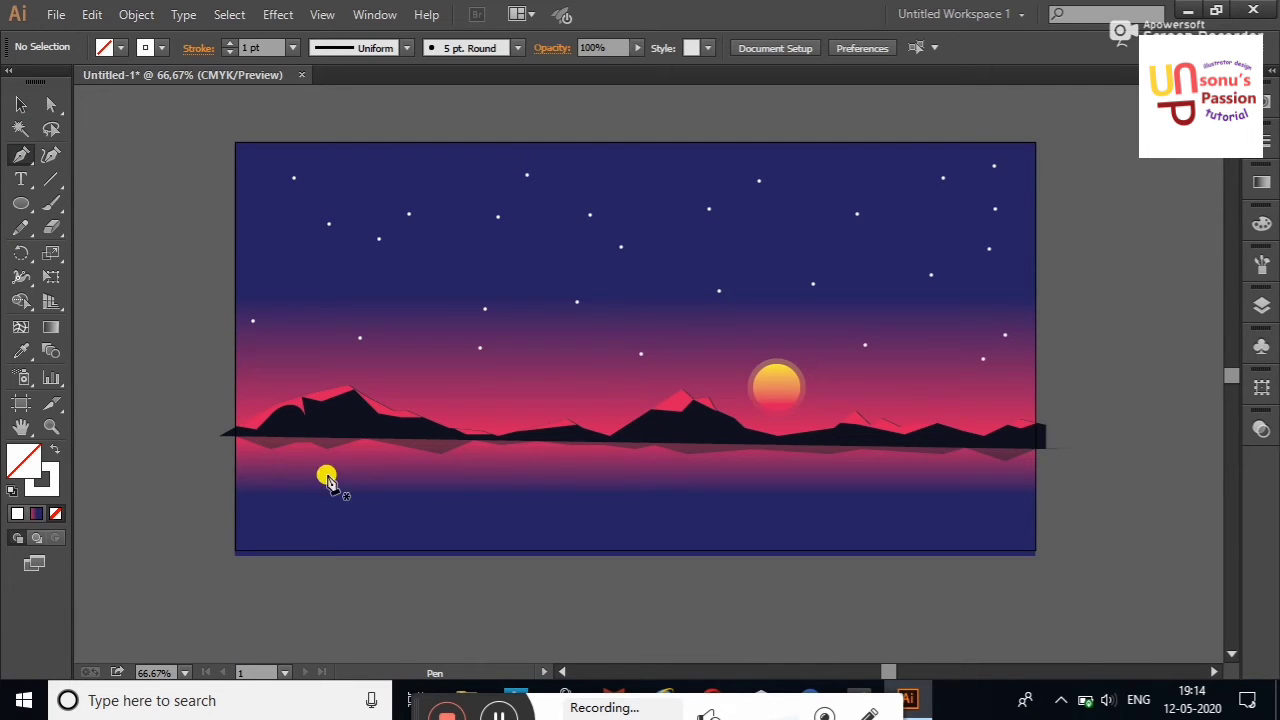
pyautogui.moveTo(243, 463); pyautogui.dragTo(277, 470)
pyautogui.rightClick(271, 463)
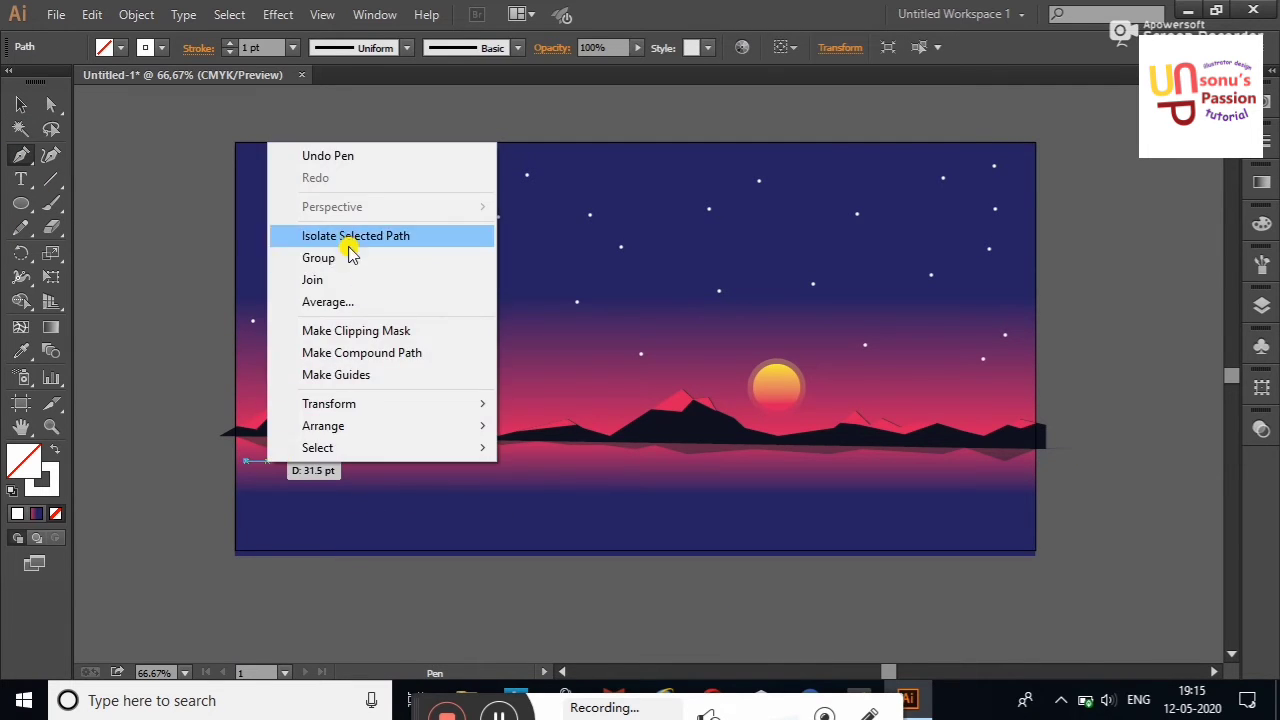
pyautogui.click(169, 239)
pyautogui.rightClick(169, 239)
pyautogui.click(208, 256)
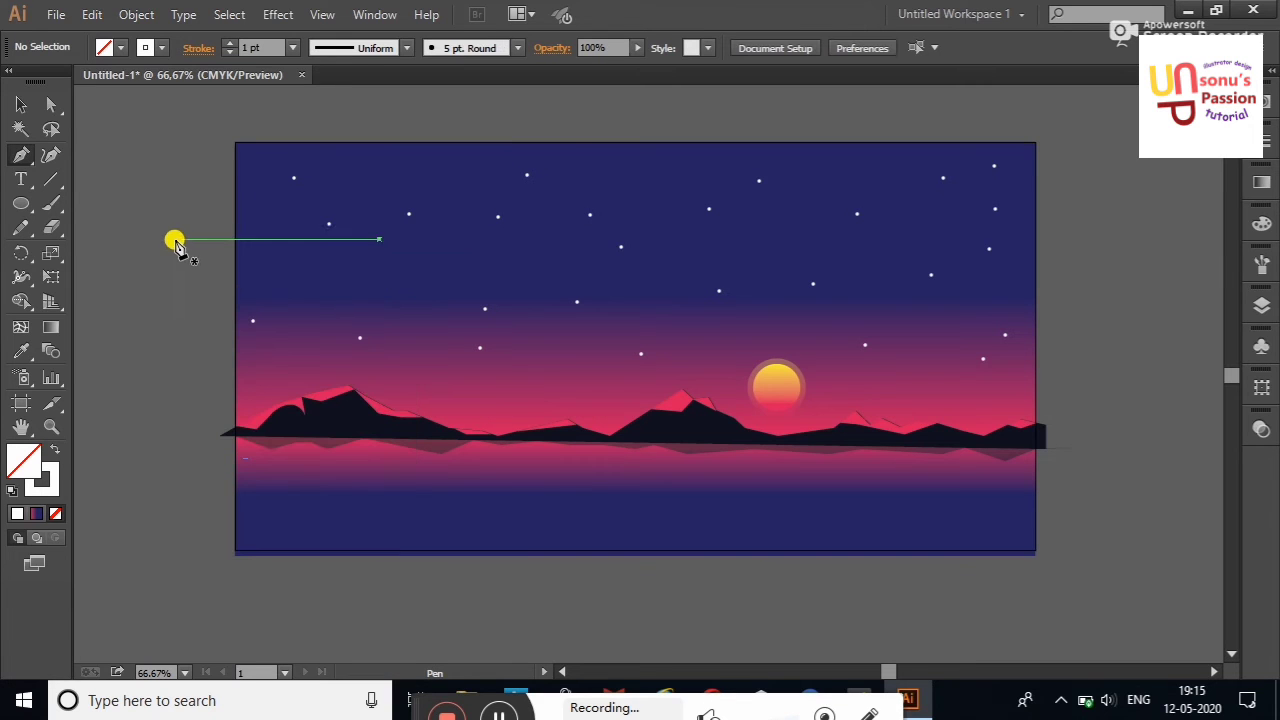
# Nudge the two ridge pieces on the central mountain so they cover the dark lines along their edges.
pyautogui.click(21, 104)
pyautogui.rightClick(228, 330)
pyautogui.click(270, 391)
pyautogui.rightClick(268, 394)
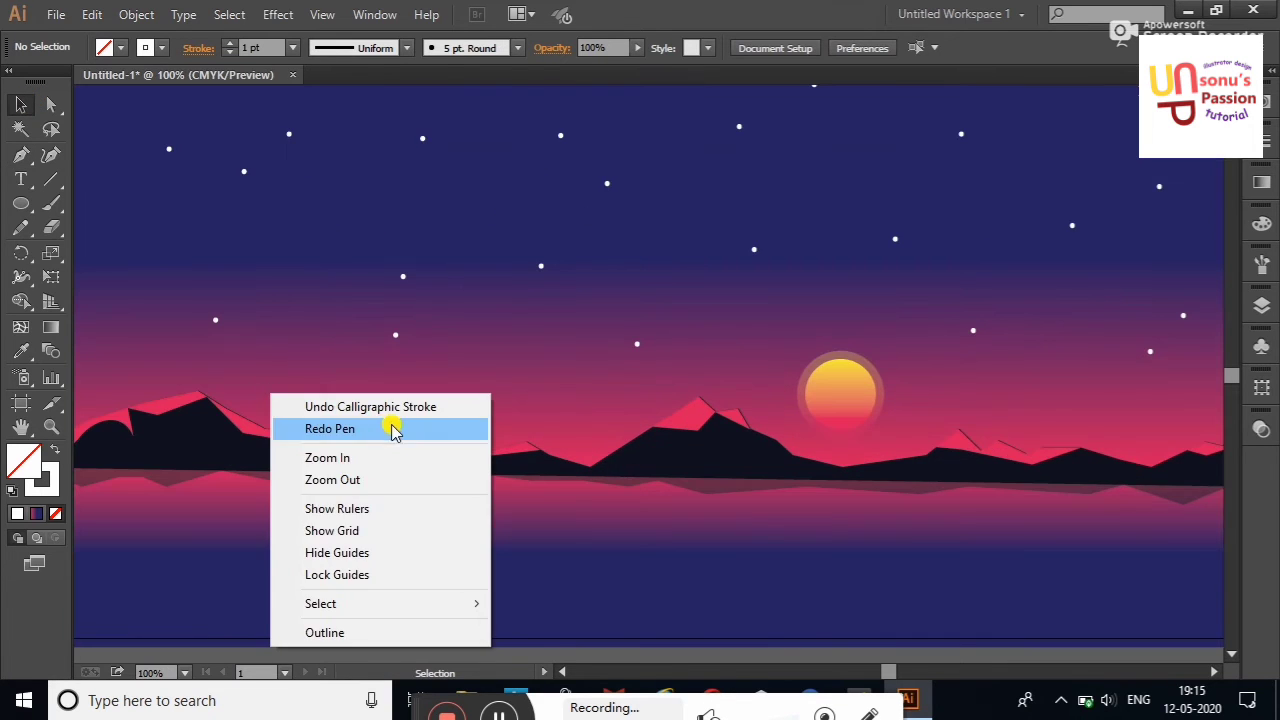
pyautogui.click(357, 456)
pyautogui.rightClick(354, 194)
pyautogui.click(443, 257)
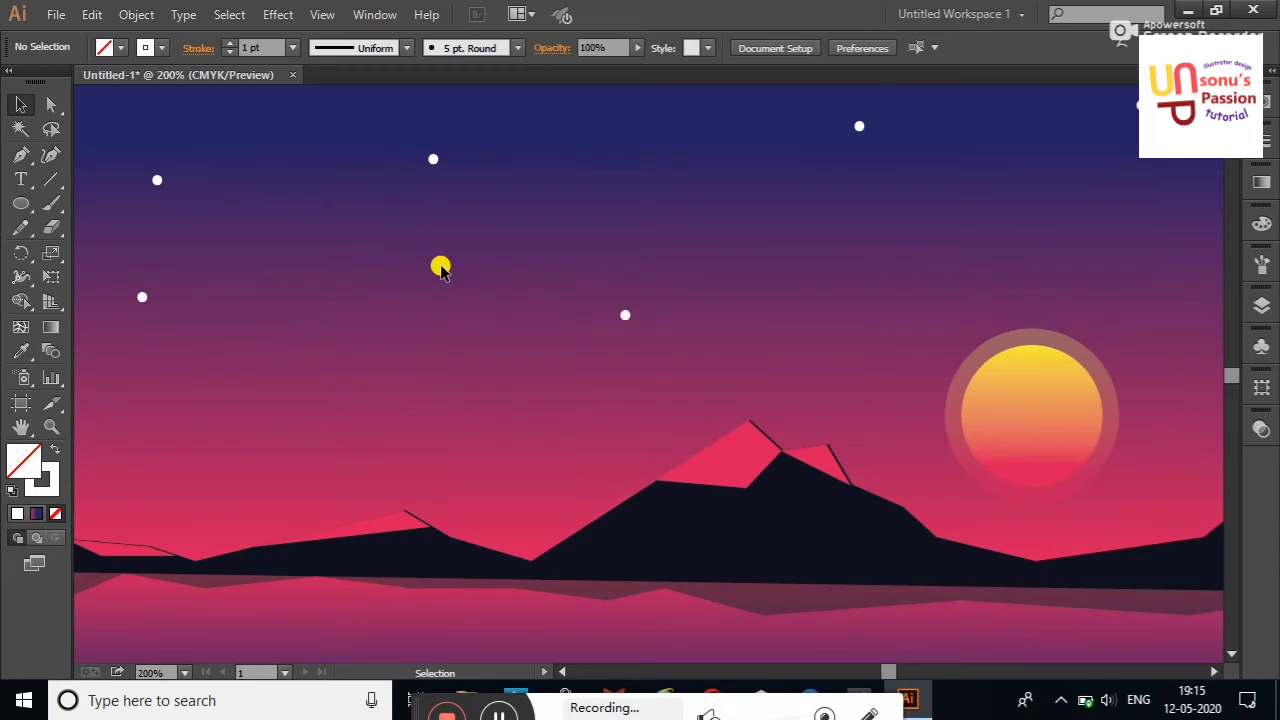
pyautogui.rightClick(442, 266)
pyautogui.click(481, 323)
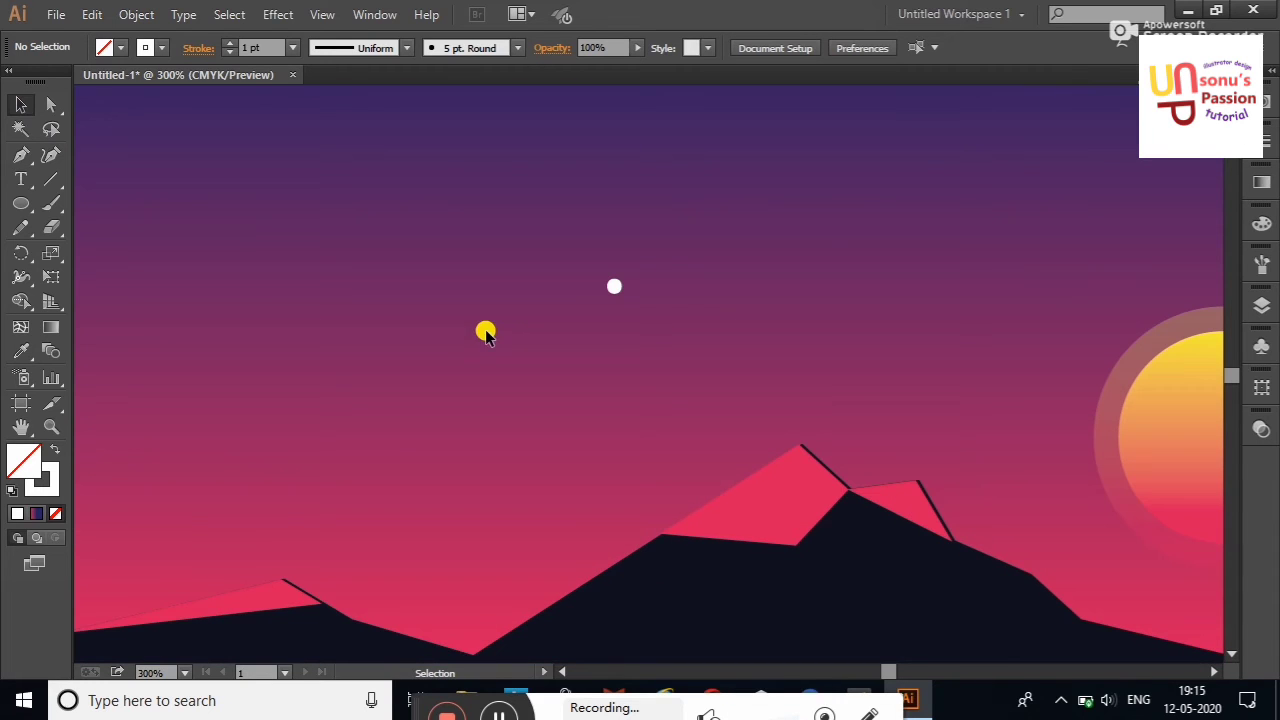
pyautogui.click(792, 515)
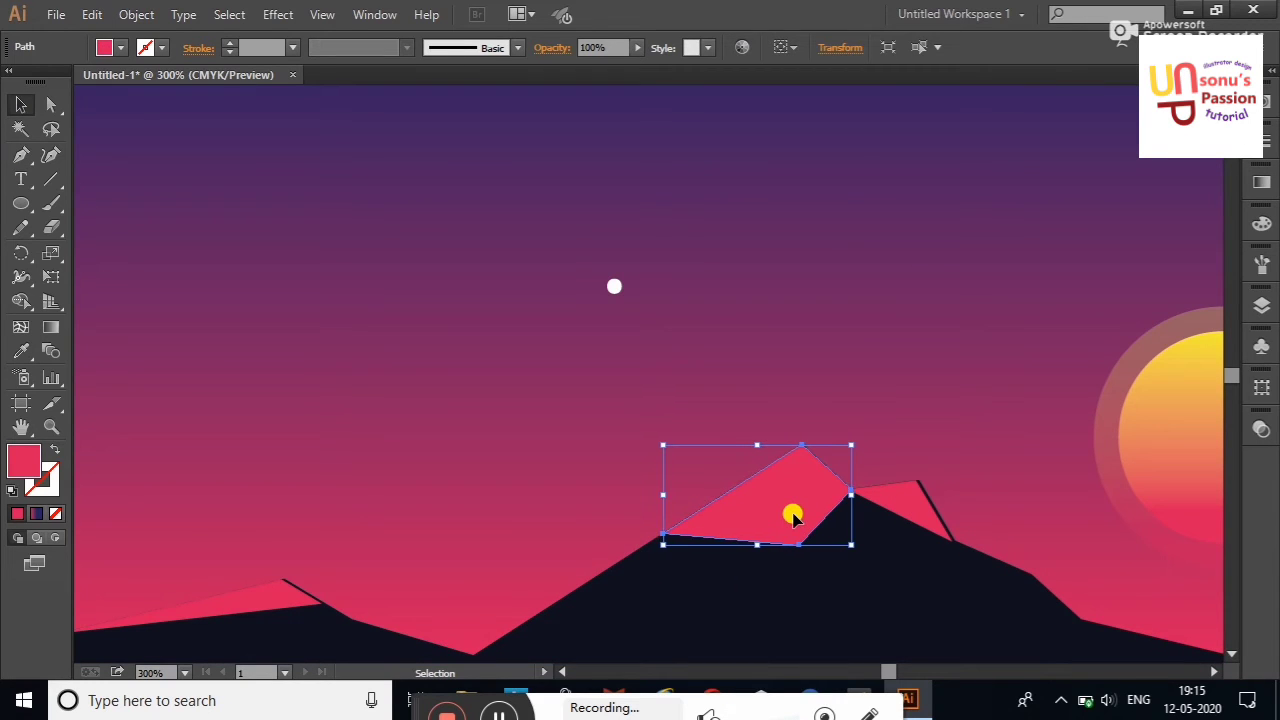
pyautogui.click(902, 512)
pyautogui.click(500, 329)
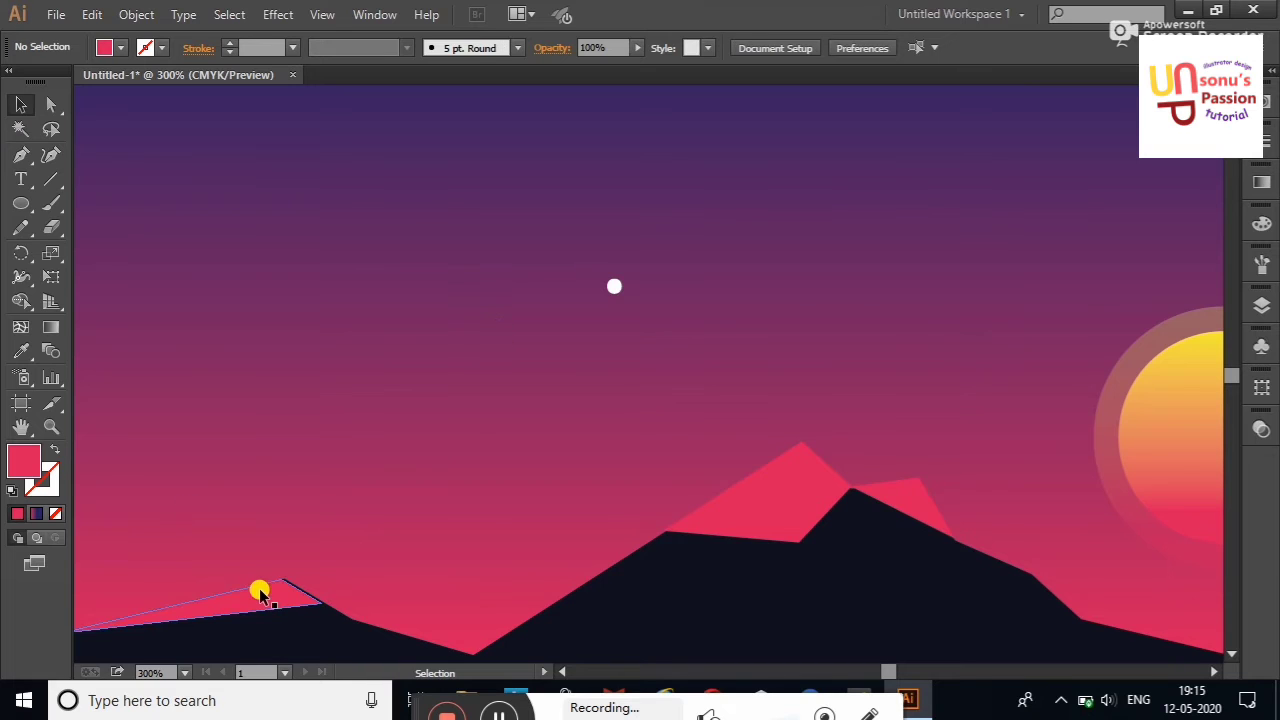
# Nudge the small ridge pieces on the low hills between the two main mountains to hide their dark edge lines.
pyautogui.click(259, 590)
pyautogui.click(377, 477)
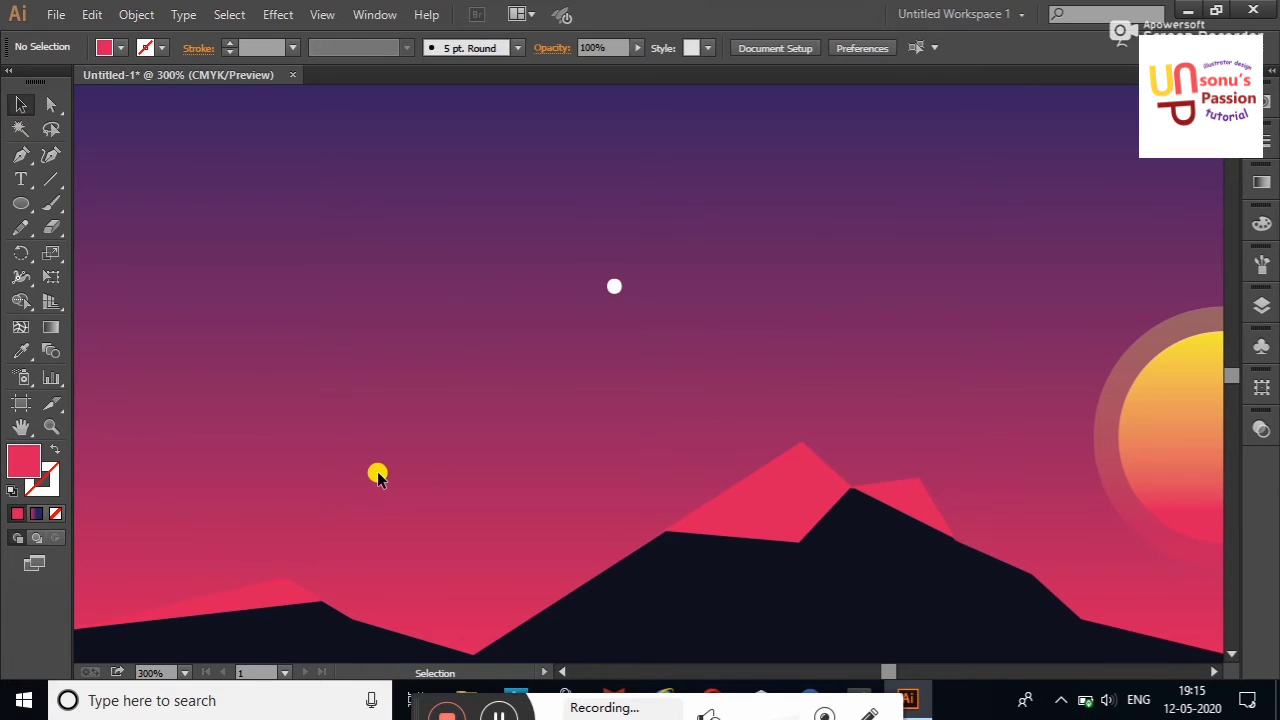
pyautogui.click(21, 427)
pyautogui.moveTo(197, 440); pyautogui.dragTo(577, 356)
pyautogui.click(412, 521)
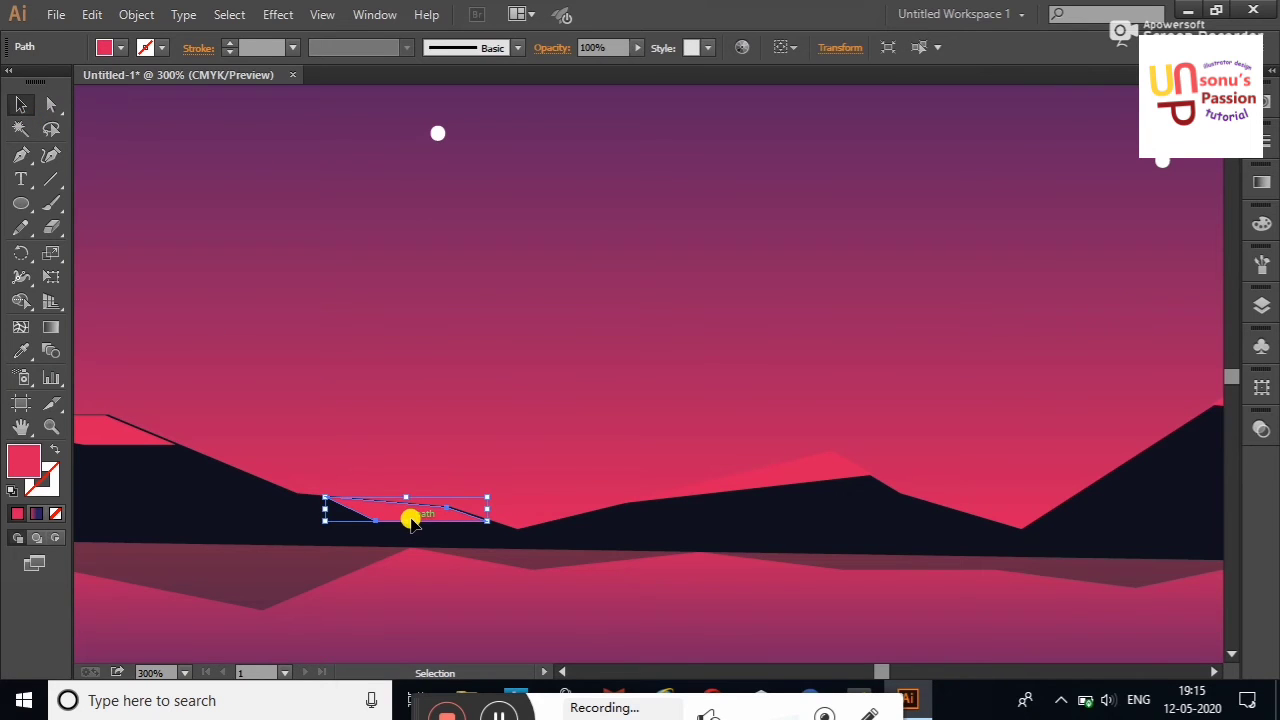
pyautogui.click(517, 389)
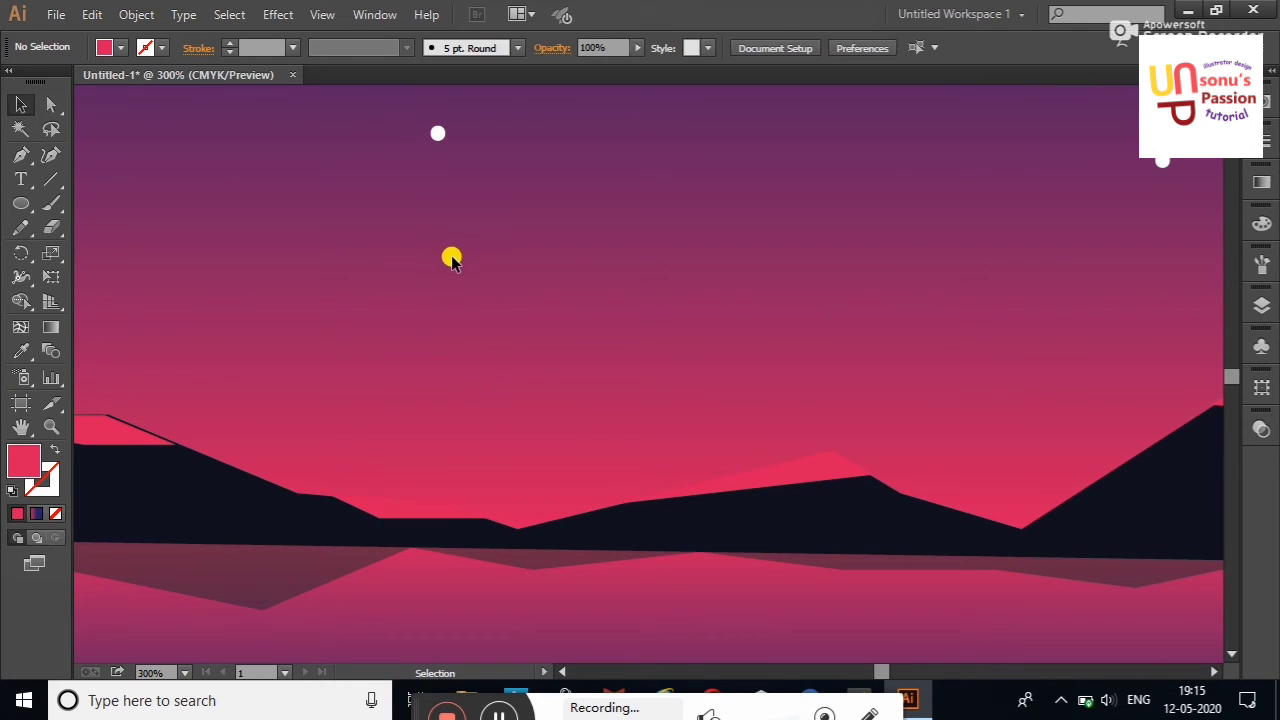
pyautogui.rightClick(451, 258)
pyautogui.click(528, 352)
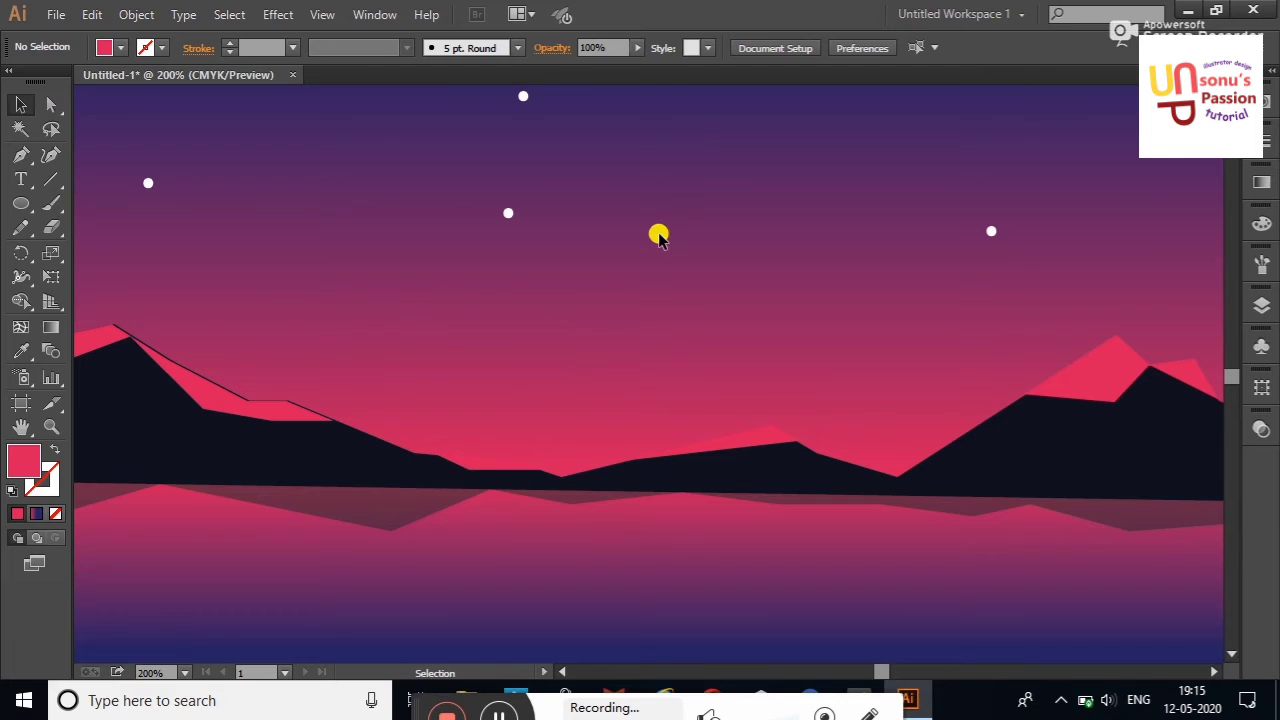
pyautogui.click(755, 440)
pyautogui.click(792, 254)
# Draw small pinkish red triangular and slanted ripple shapes on the water below the leftmost mountain with the Pen tool.
pyautogui.click(21, 427)
pyautogui.moveTo(274, 486); pyautogui.dragTo(748, 448)
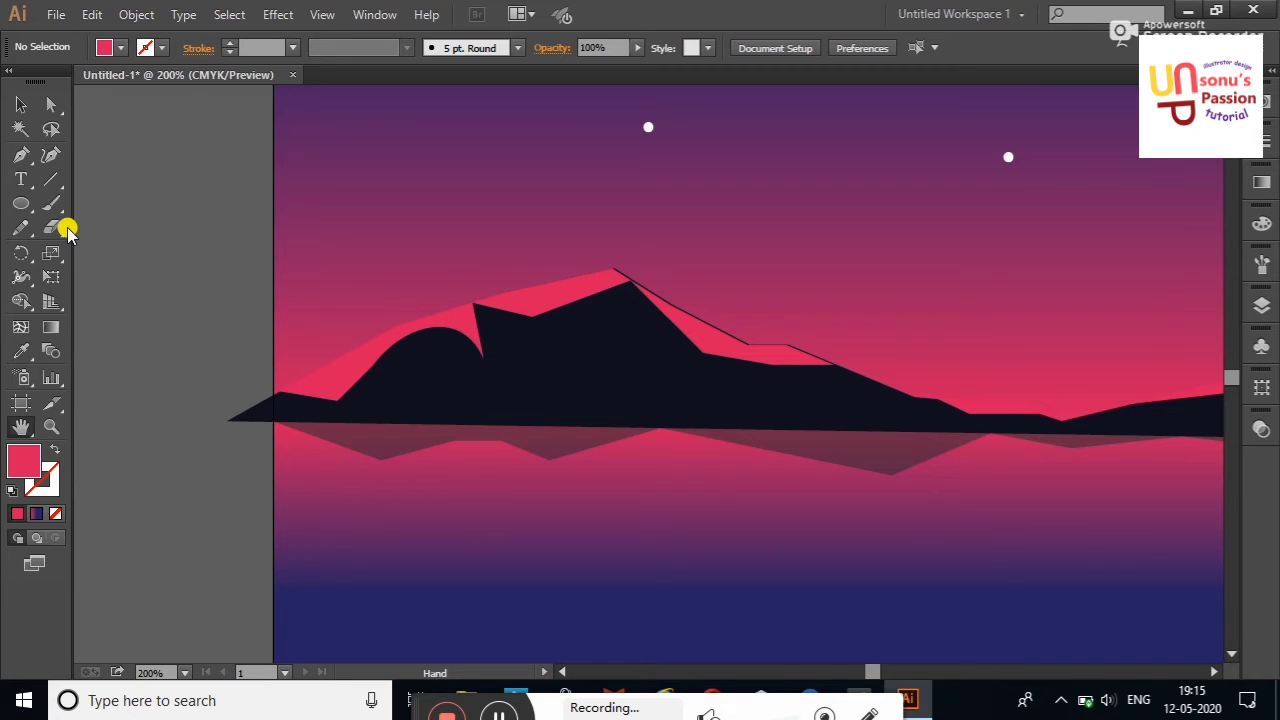
pyautogui.click(22, 156)
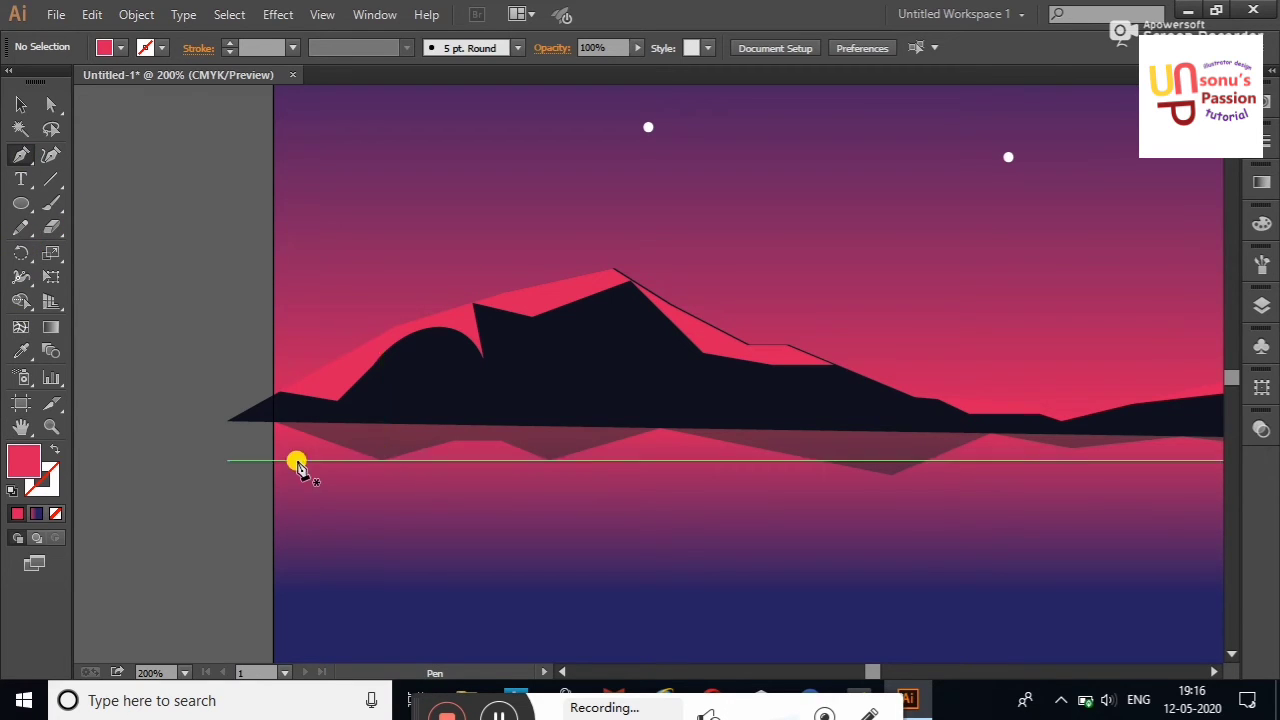
pyautogui.click(273, 467)
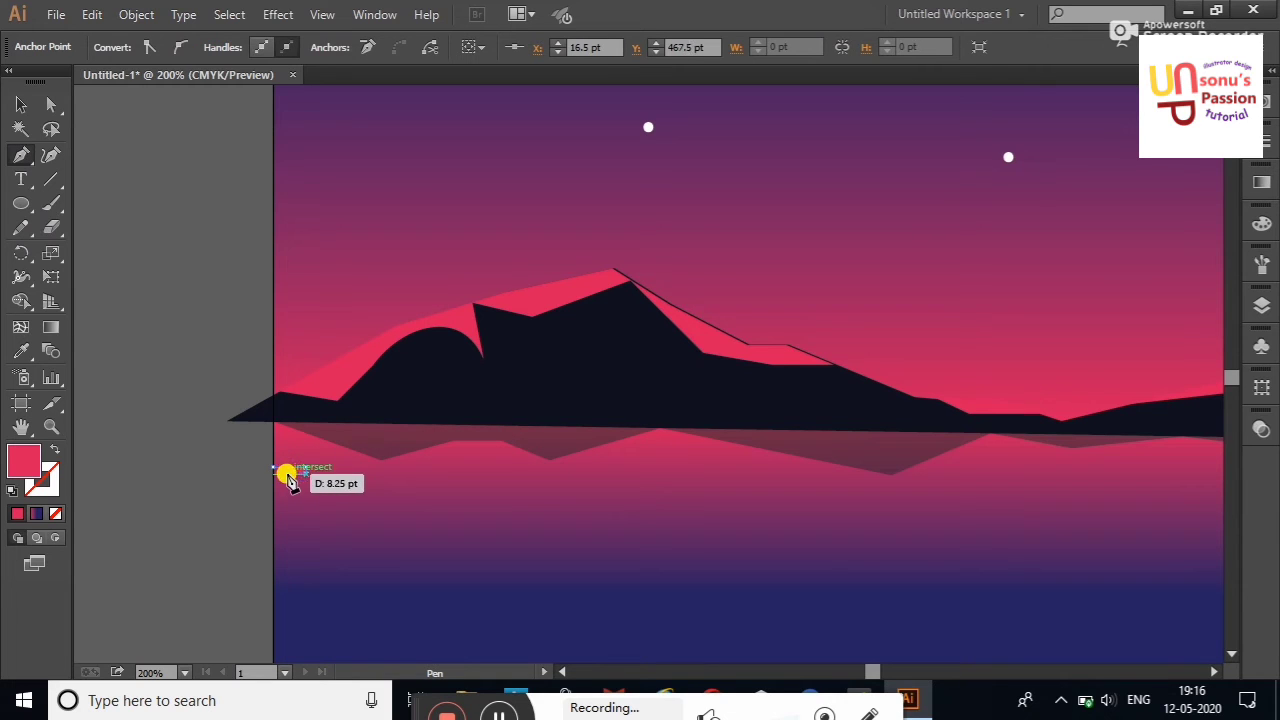
pyautogui.click(285, 482)
pyautogui.click(273, 467)
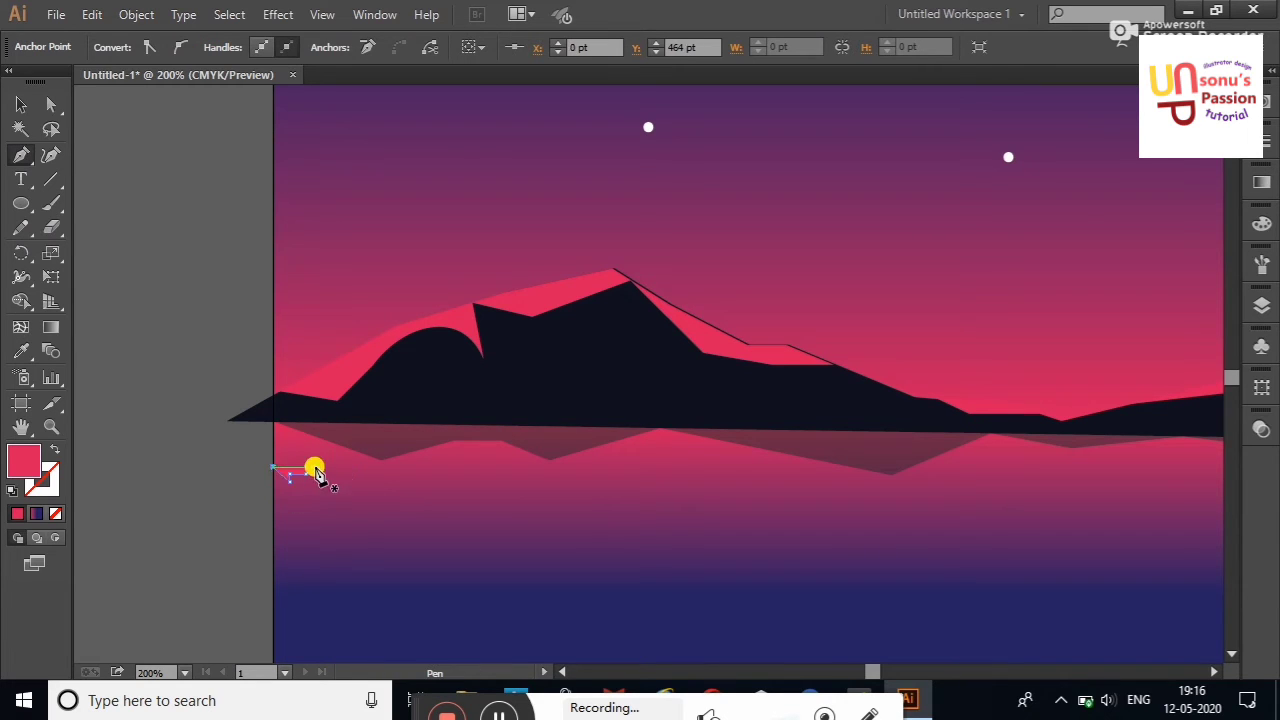
pyautogui.click(315, 467)
pyautogui.click(334, 467)
pyautogui.moveTo(350, 477); pyautogui.dragTo(360, 485)
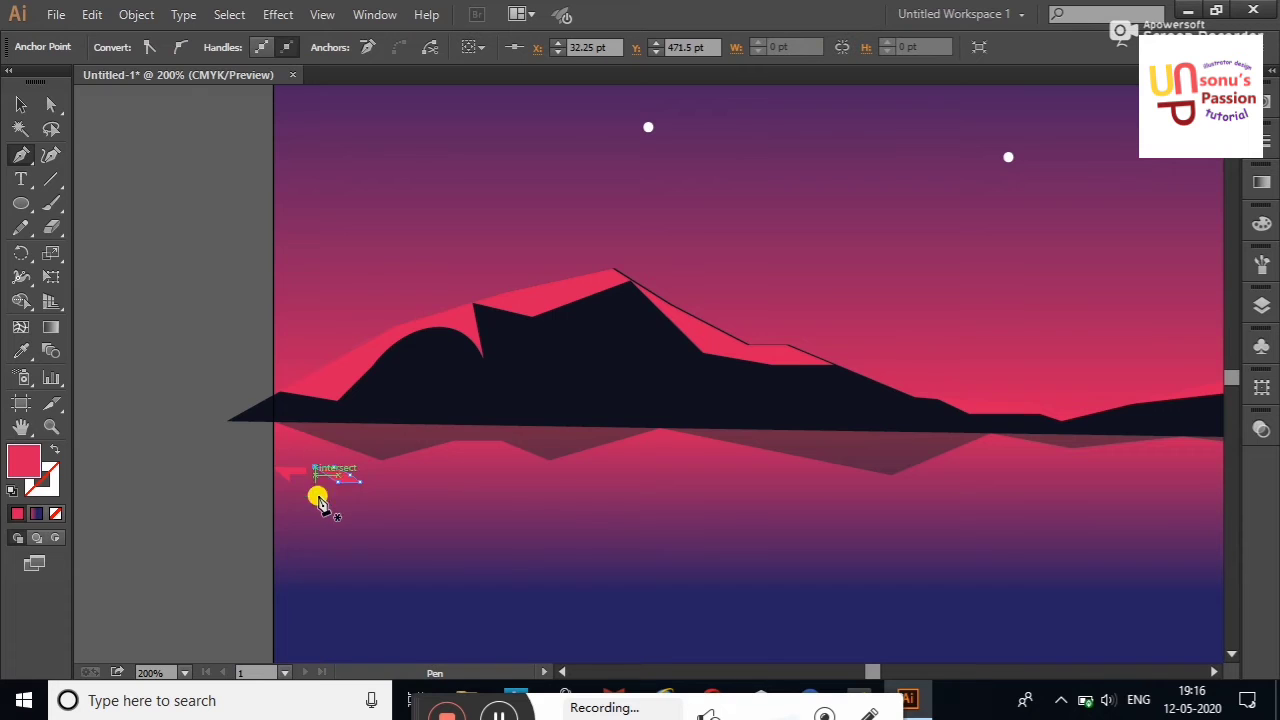
pyautogui.click(308, 482)
pyautogui.moveTo(310, 488); pyautogui.dragTo(383, 485)
# Duplicate the small triangular ripple several times and spread the copies over the water below the leftmost mountain.
pyautogui.click(21, 104)
pyautogui.click(137, 251)
pyautogui.moveTo(383, 485); pyautogui.dragTo(303, 453)
pyautogui.rightClick(188, 323)
pyautogui.click(243, 336)
pyautogui.click(180, 258)
pyautogui.click(145, 337)
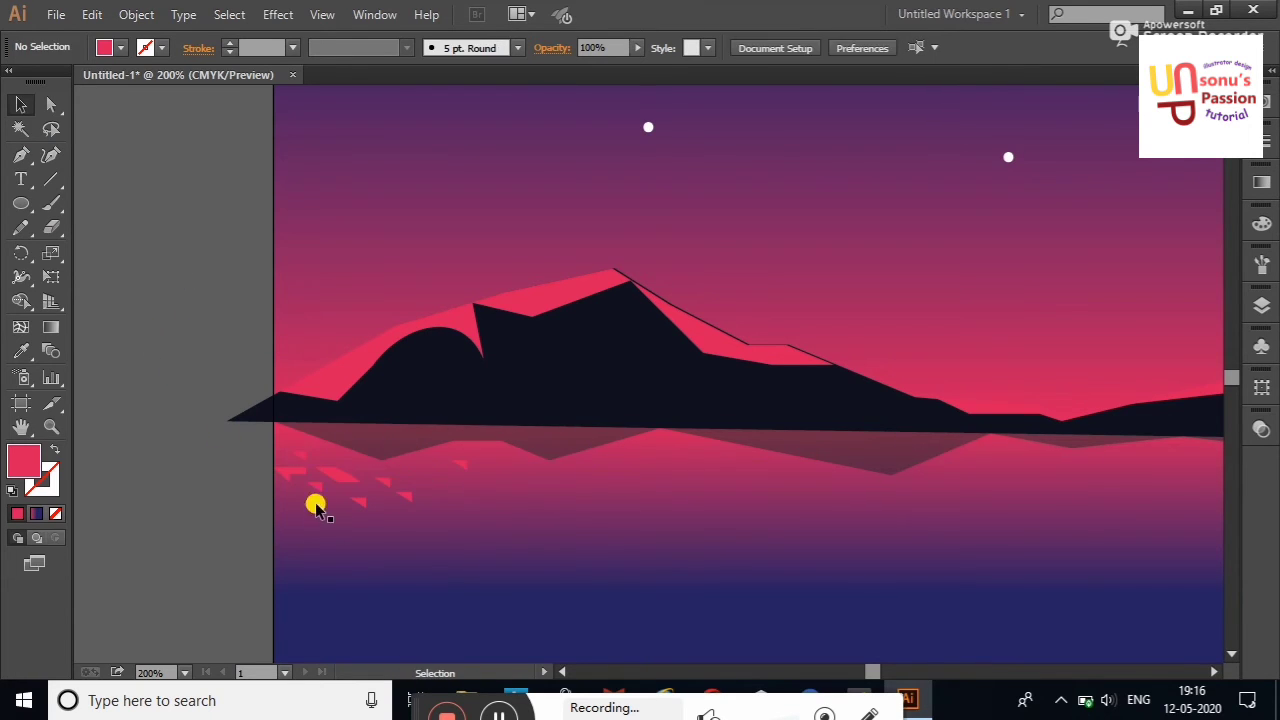
# Select all the ripple shapes on the water and fill them with black.
pyautogui.click(293, 467)
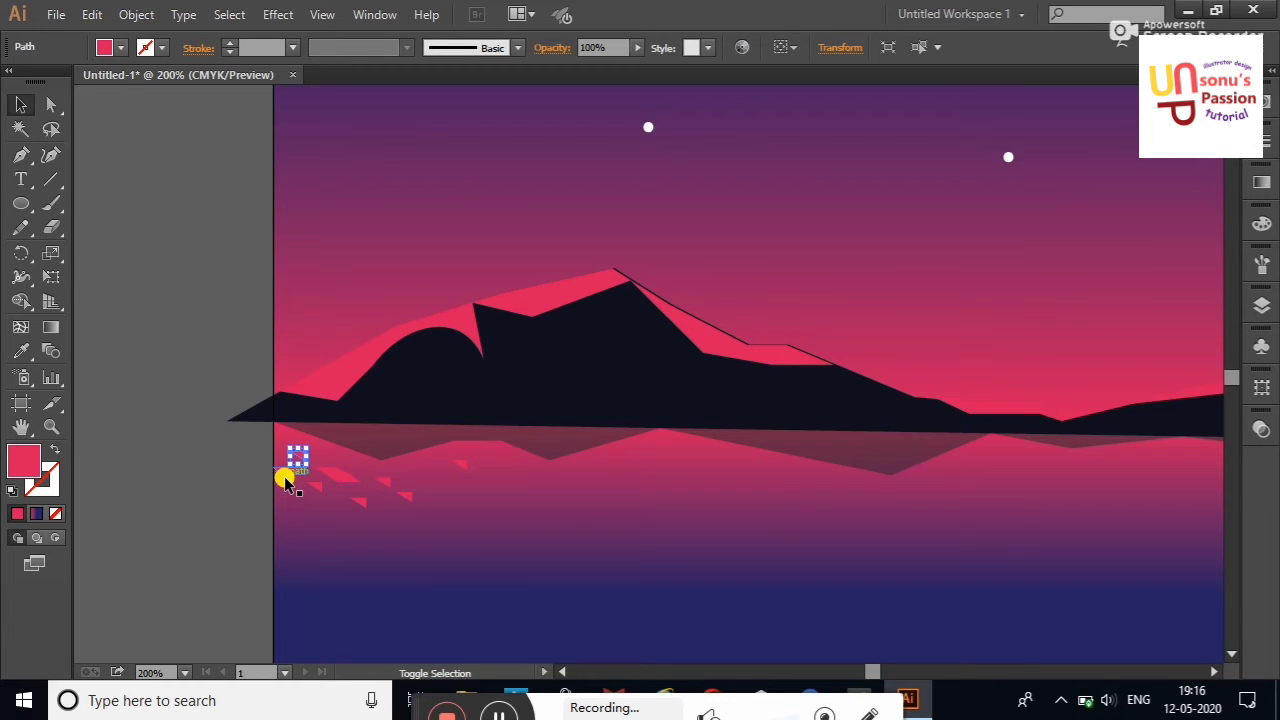
pyautogui.keyDown('shift'); pyautogui.click(288, 481); pyautogui.keyUp('shift')
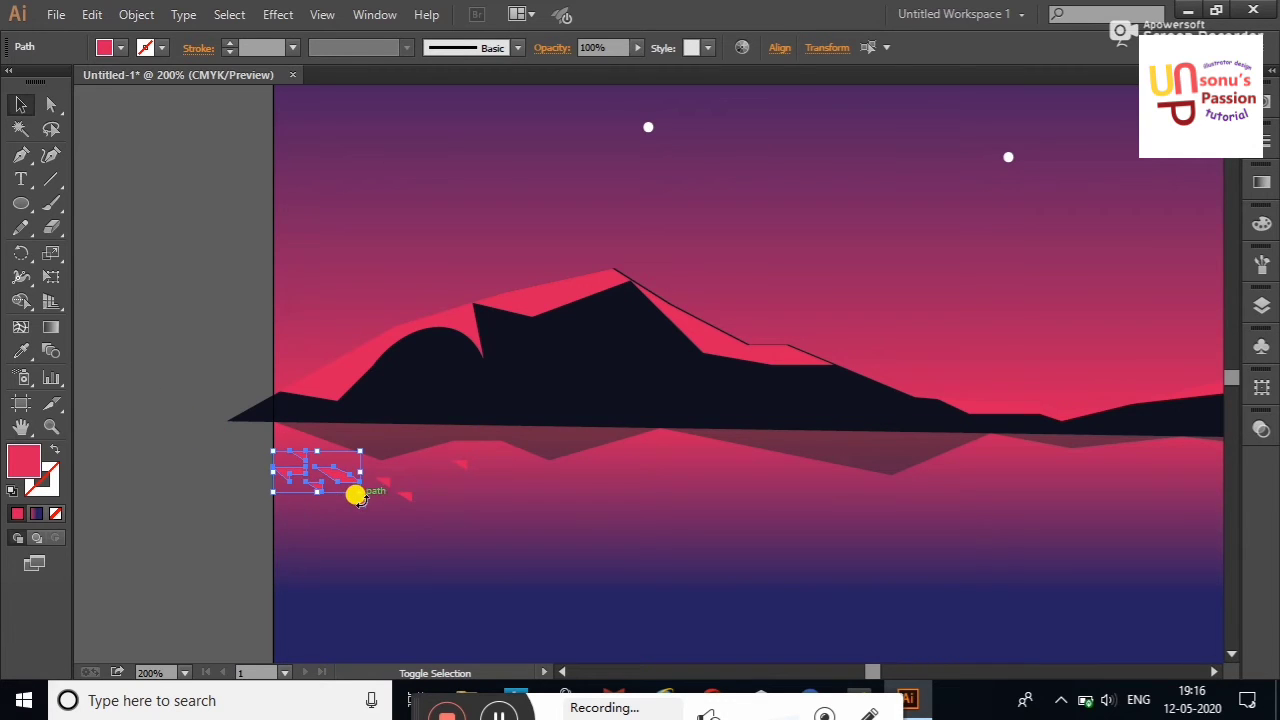
pyautogui.keyDown('shift'); pyautogui.click(360, 500); pyautogui.keyUp('shift')
pyautogui.keyDown('shift'); pyautogui.click(385, 480); pyautogui.keyUp('shift')
pyautogui.keyDown('shift'); pyautogui.click(462, 463); pyautogui.keyUp('shift')
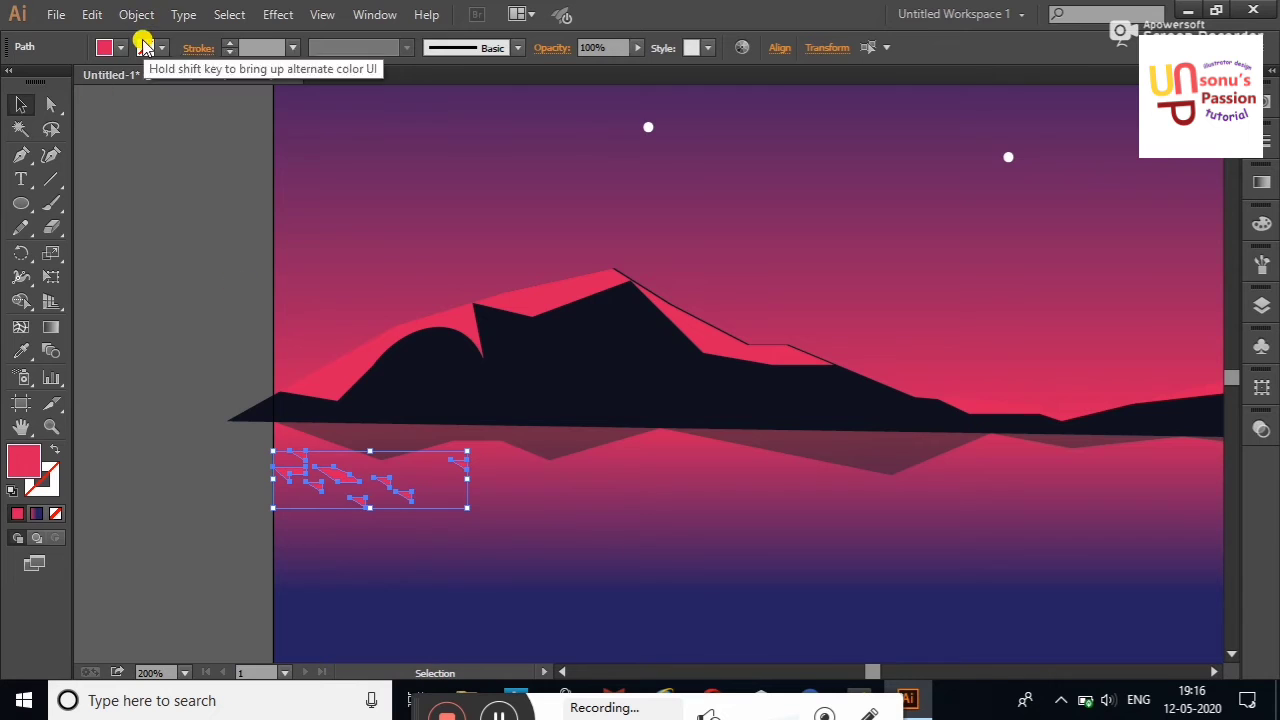
pyautogui.click(110, 47)
pyautogui.click(55, 81)
pyautogui.click(125, 310)
pyautogui.click(123, 308)
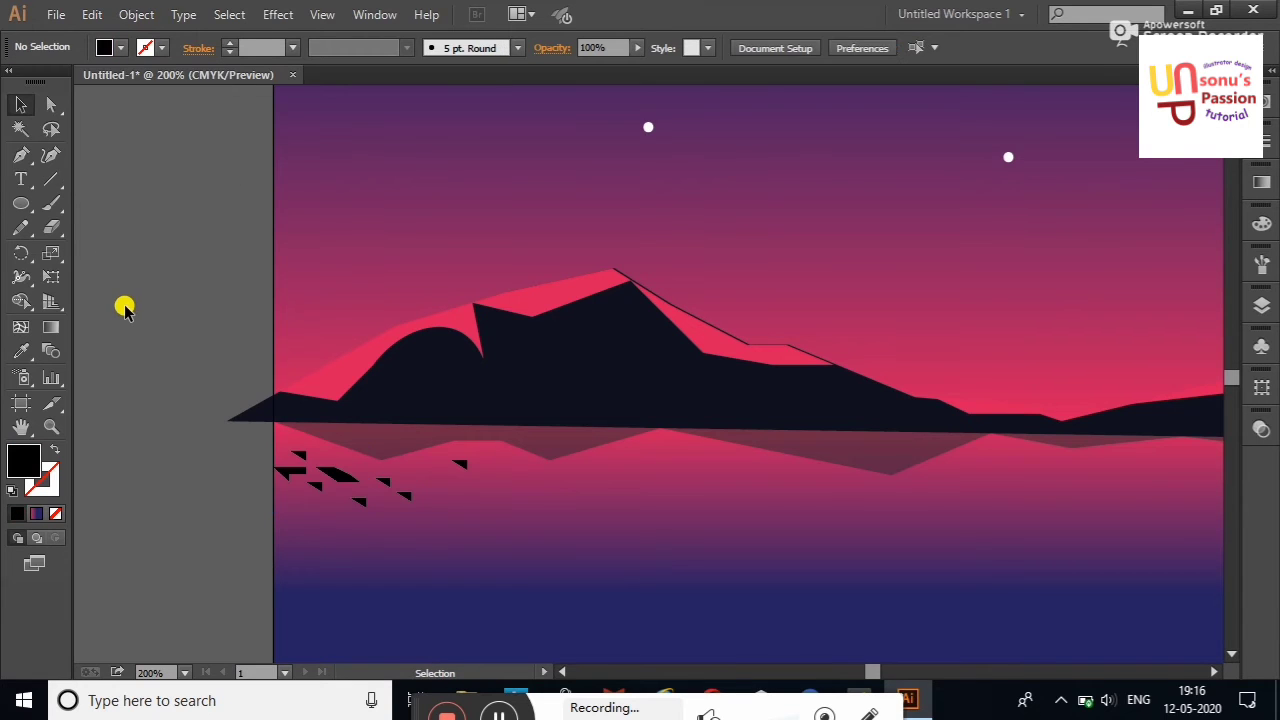
# Lock the gradient water rectangle so it stays out of further selections.
pyautogui.click(1094, 474)
pyautogui.click(1262, 305)
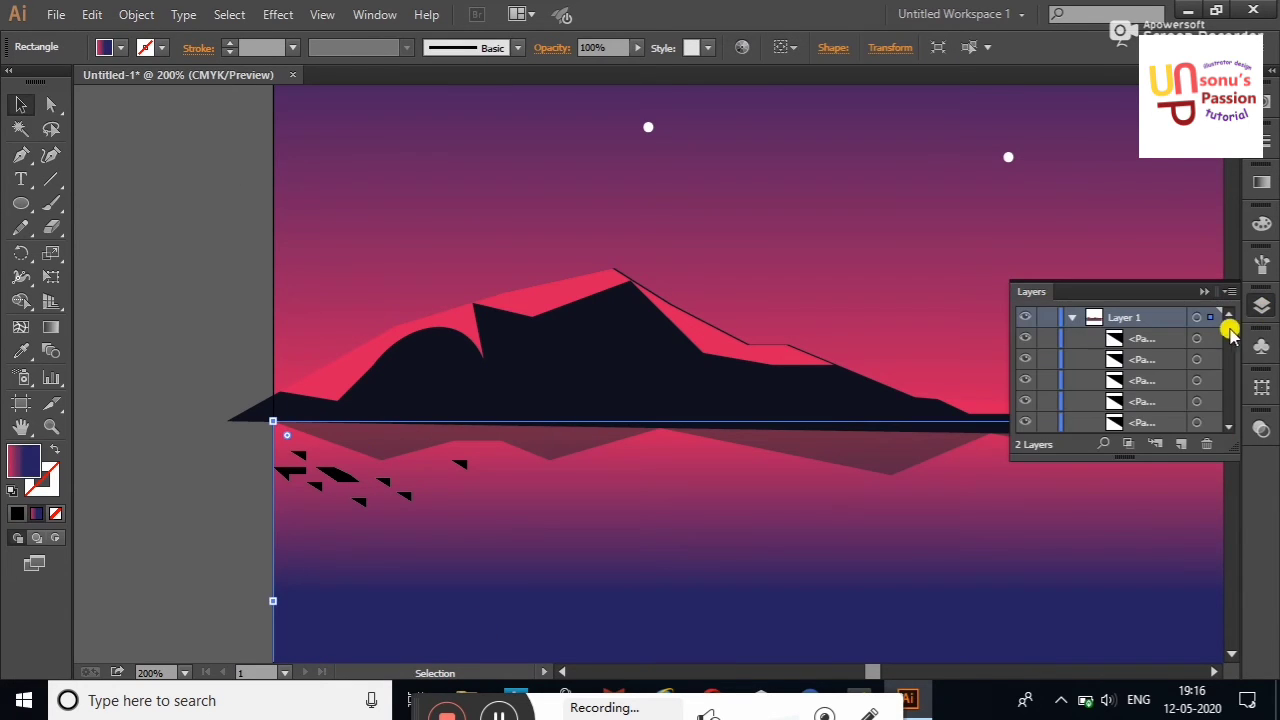
pyautogui.moveTo(1229, 330); pyautogui.dragTo(1238, 431)
pyautogui.click(1046, 401)
pyautogui.click(1205, 291)
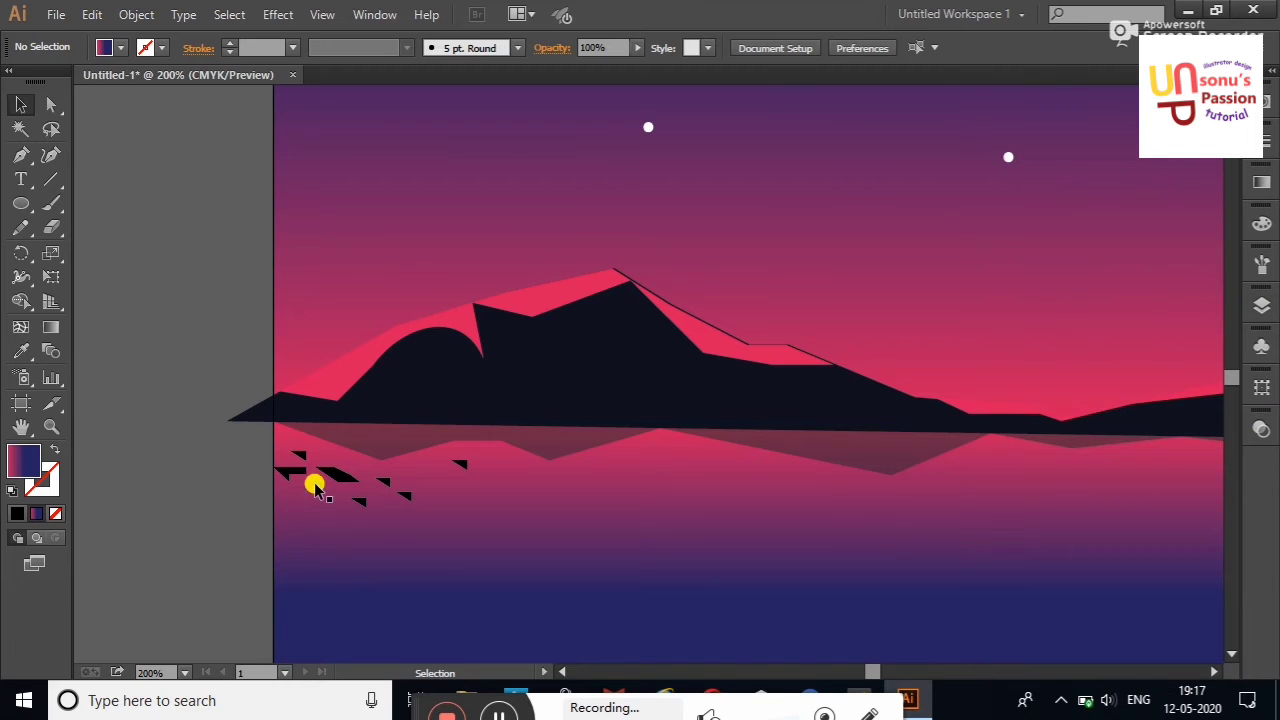
# Lock the translucent mountain reflection so it stays out of further selections.
pyautogui.moveTo(460, 532); pyautogui.dragTo(484, 536)
pyautogui.click(503, 483)
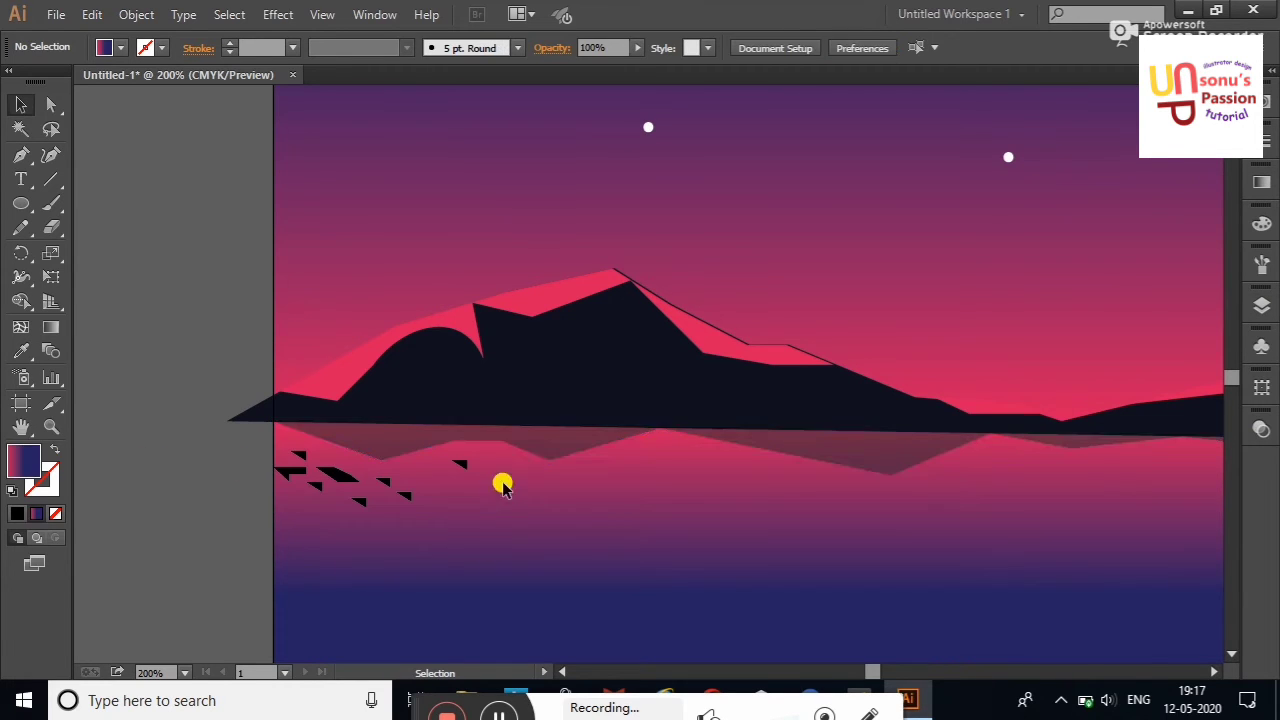
pyautogui.click(556, 445)
pyautogui.click(1262, 305)
pyautogui.moveTo(1230, 328); pyautogui.dragTo(1235, 472)
pyautogui.moveTo(1229, 415); pyautogui.dragTo(1227, 400)
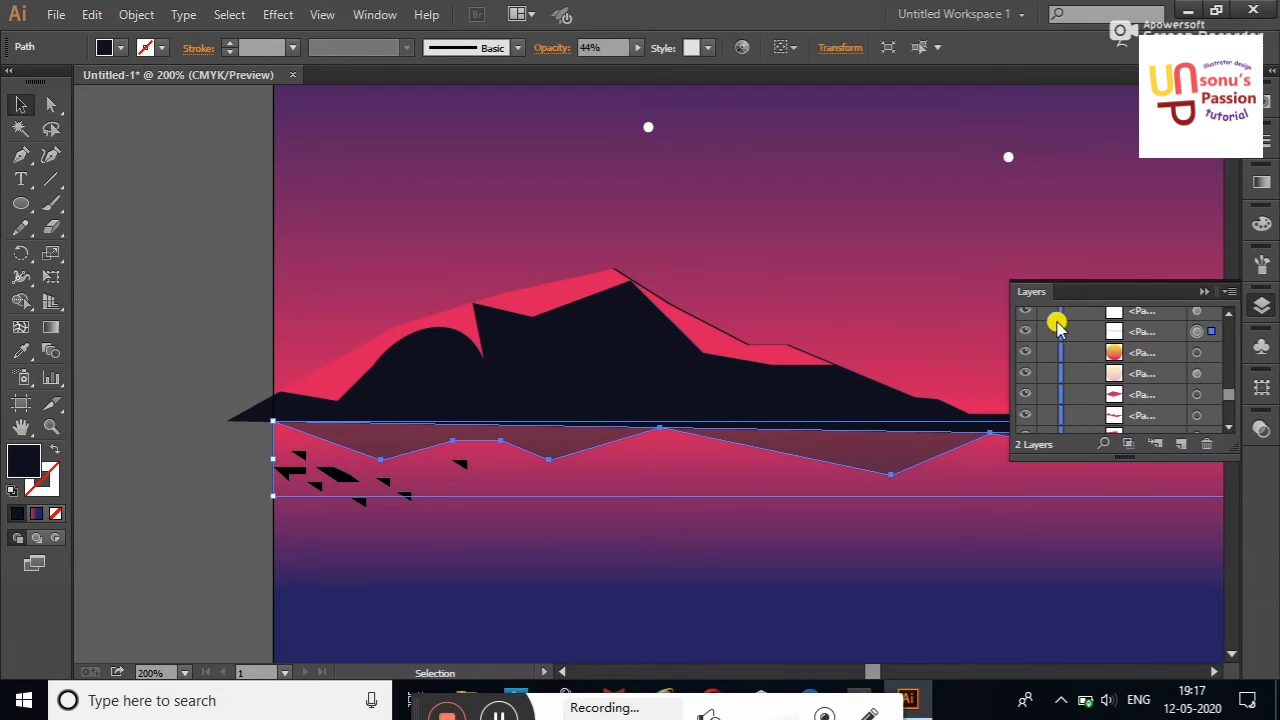
# Select the cluster of black ripples and duplicate it twice side by side across the water below the leftmost mountain.
pyautogui.click(318, 492)
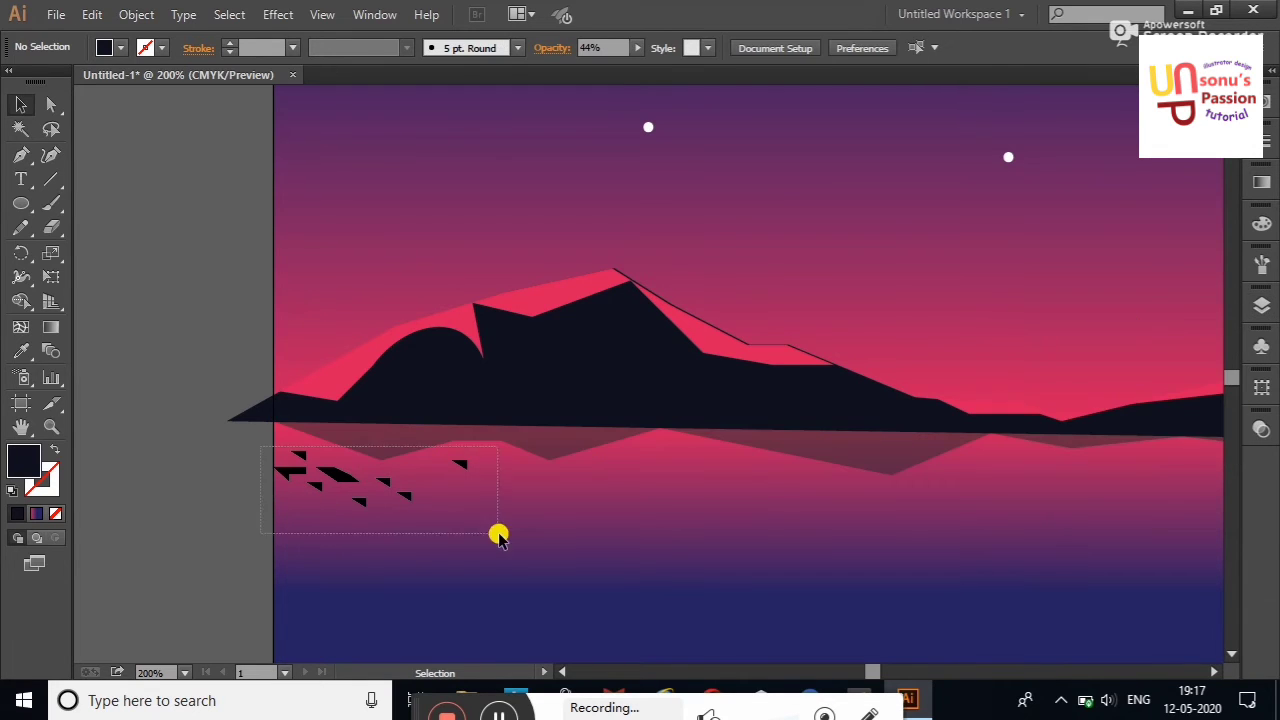
pyautogui.moveTo(498, 535); pyautogui.dragTo(497, 534)
pyautogui.moveTo(343, 478); pyautogui.dragTo(600, 494)
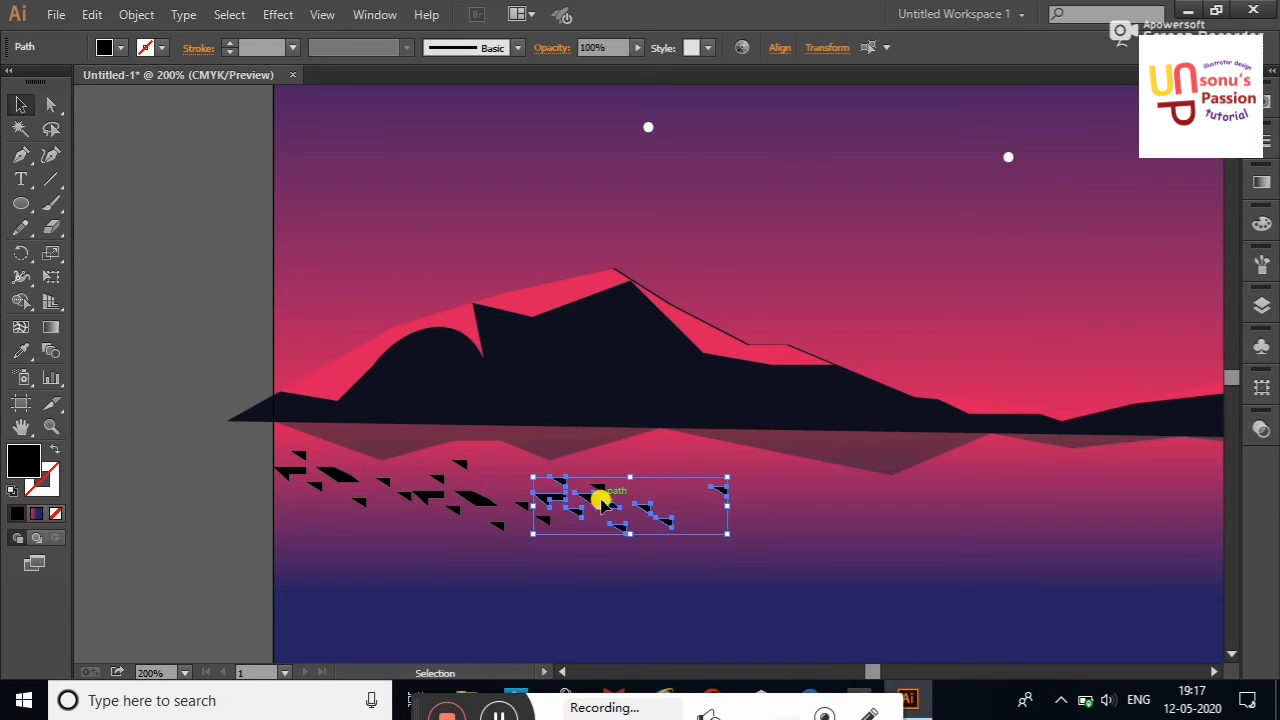
pyautogui.click(889, 277)
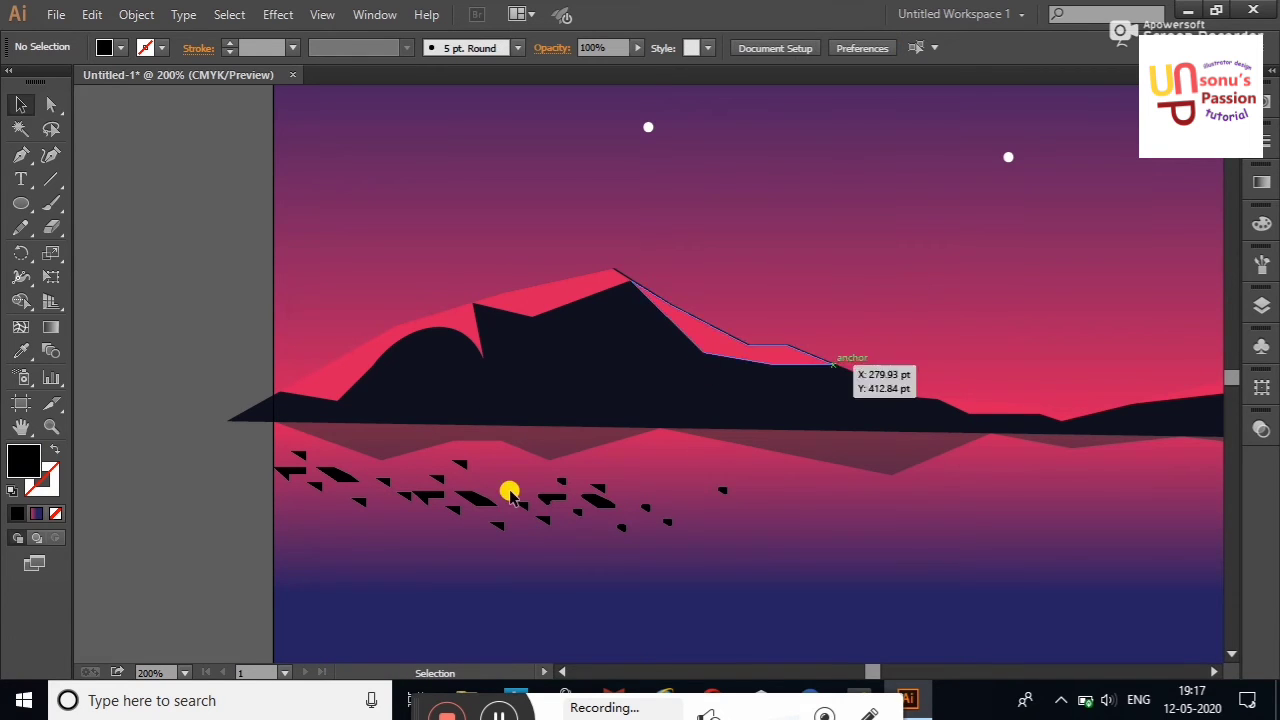
# Duplicate the ripple clusters repeatedly so they spread in rows lower down and farther across the water.
pyautogui.moveTo(512, 476); pyautogui.dragTo(743, 551)
pyautogui.moveTo(604, 507); pyautogui.dragTo(383, 536)
pyautogui.moveTo(380, 537); pyautogui.dragTo(532, 577)
pyautogui.moveTo(531, 576); pyautogui.dragTo(757, 577)
pyautogui.click(470, 567)
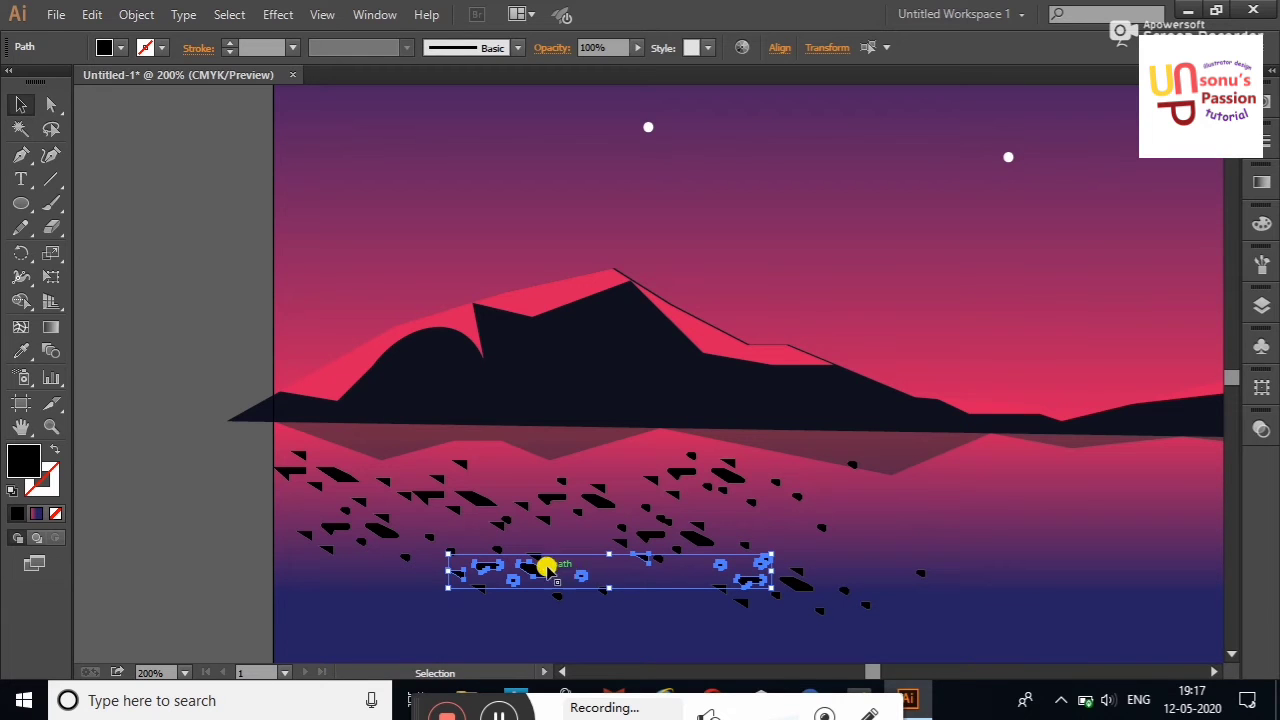
pyautogui.moveTo(547, 568); pyautogui.dragTo(362, 583)
pyautogui.moveTo(362, 583); pyautogui.dragTo(374, 451)
pyautogui.click(229, 363)
# Select the whole patch of ripples and duplicate it over more of the water toward the artboard's lower edge.
pyautogui.rightClick(230, 363)
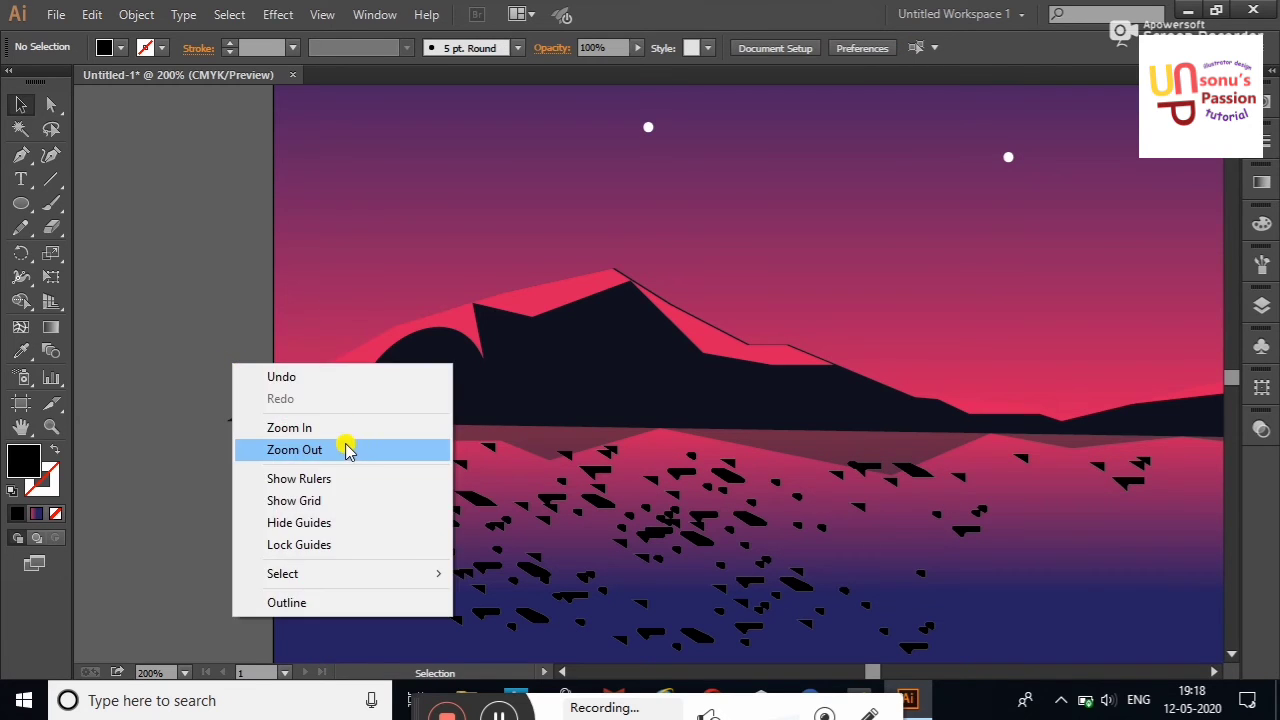
pyautogui.click(346, 449)
pyautogui.rightClick(340, 462)
pyautogui.click(443, 274)
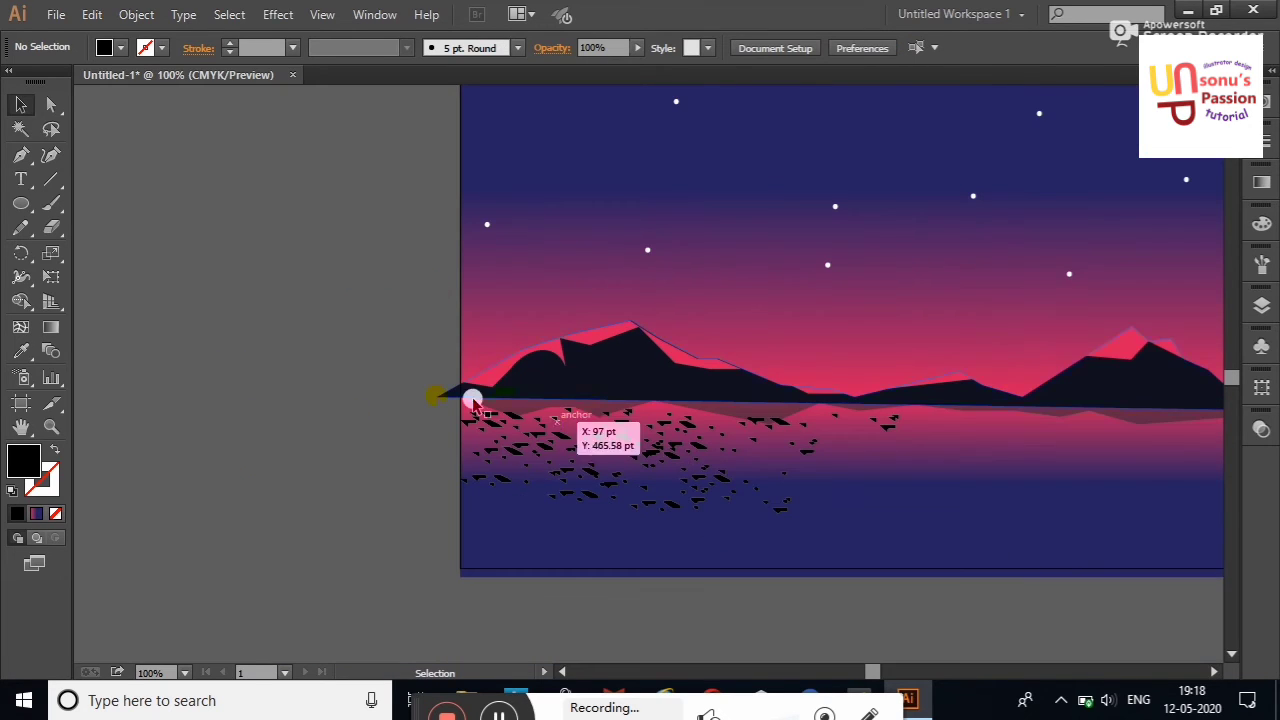
pyautogui.moveTo(472, 400)
pyautogui.mouseDown()
pyautogui.moveTo(611, 500)
pyautogui.moveTo(803, 534)
pyautogui.mouseUp()
pyautogui.moveTo(697, 457)
pyautogui.mouseDown()
pyautogui.moveTo(640, 470)
pyautogui.moveTo(645, 520)
pyautogui.moveTo(871, 503)
pyautogui.moveTo(989, 457)
pyautogui.moveTo(993, 470)
pyautogui.moveTo(811, 531)
pyautogui.moveTo(783, 520)
pyautogui.mouseUp()
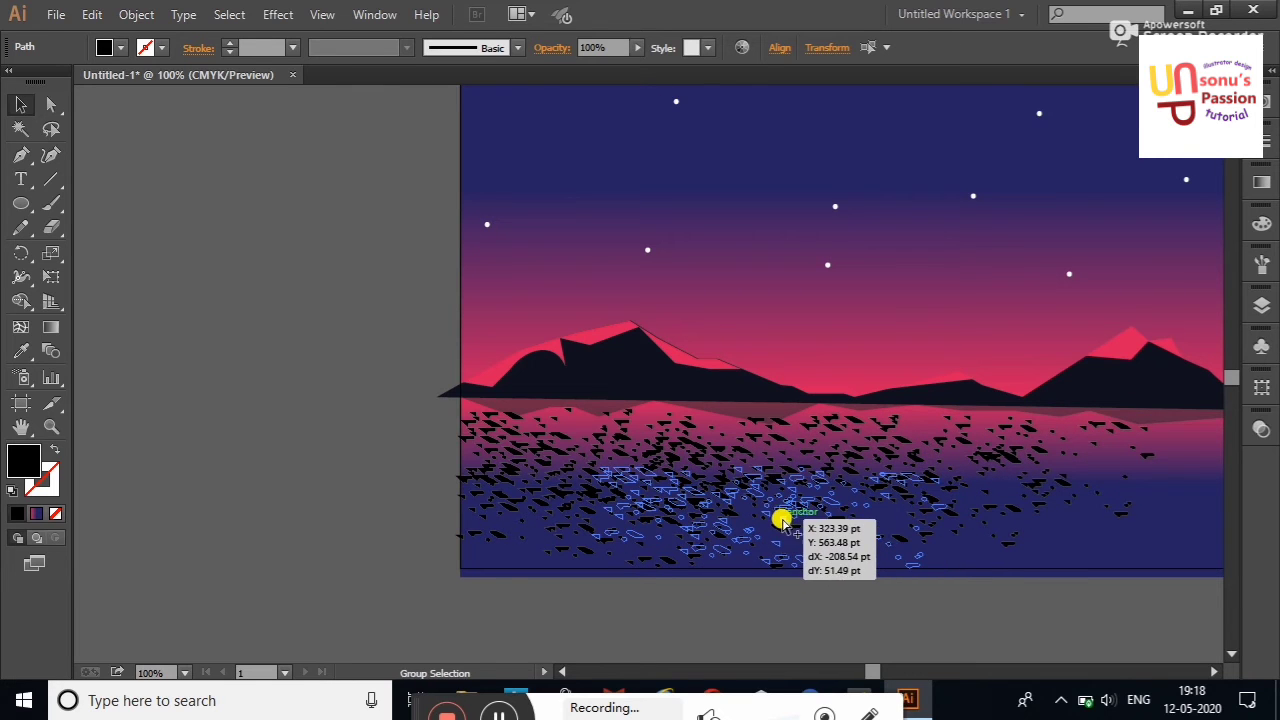
pyautogui.click(335, 462)
# Copy a large block of ripples to the far-right water and to the water below the middle mountain.
pyautogui.moveTo(875, 677); pyautogui.dragTo(884, 677)
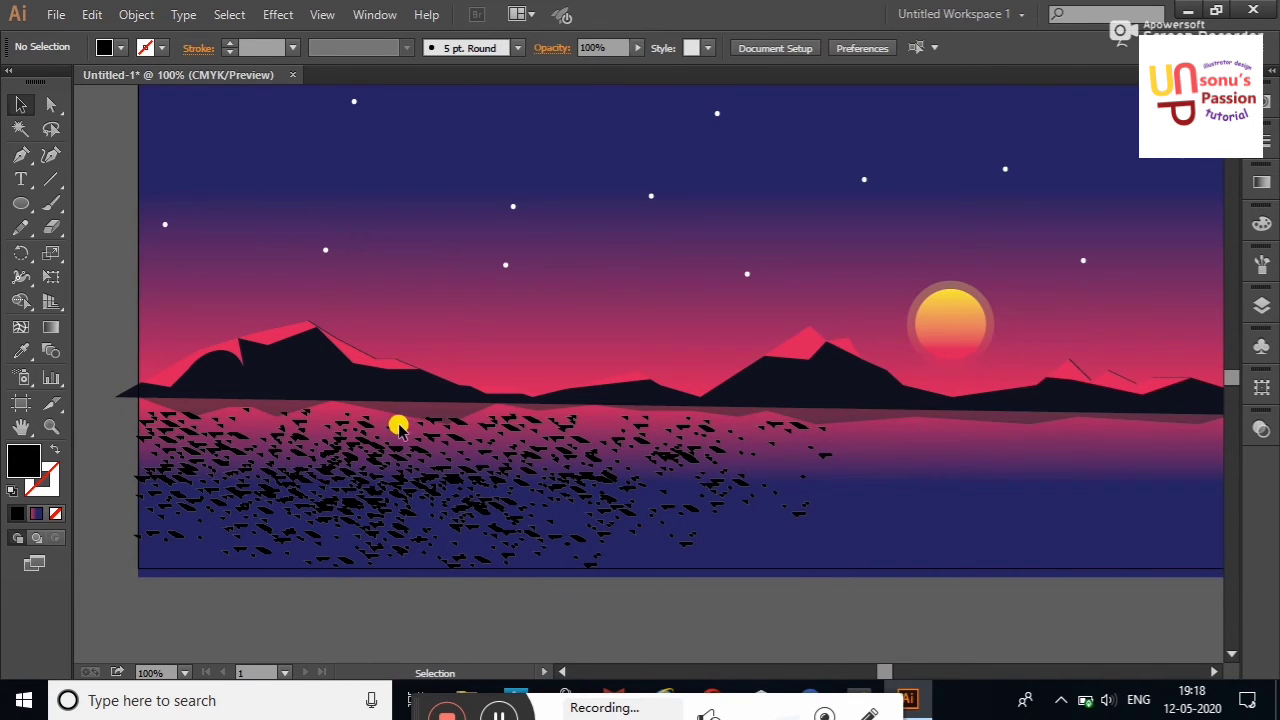
pyautogui.moveTo(398, 427); pyautogui.dragTo(630, 538)
pyautogui.keyDown('alt'); pyautogui.moveTo(529, 476); pyautogui.dragTo(1168, 514); pyautogui.keyUp('alt')
pyautogui.keyDown('alt'); pyautogui.moveTo(1168, 514); pyautogui.dragTo(626, 515); pyautogui.keyUp('alt')
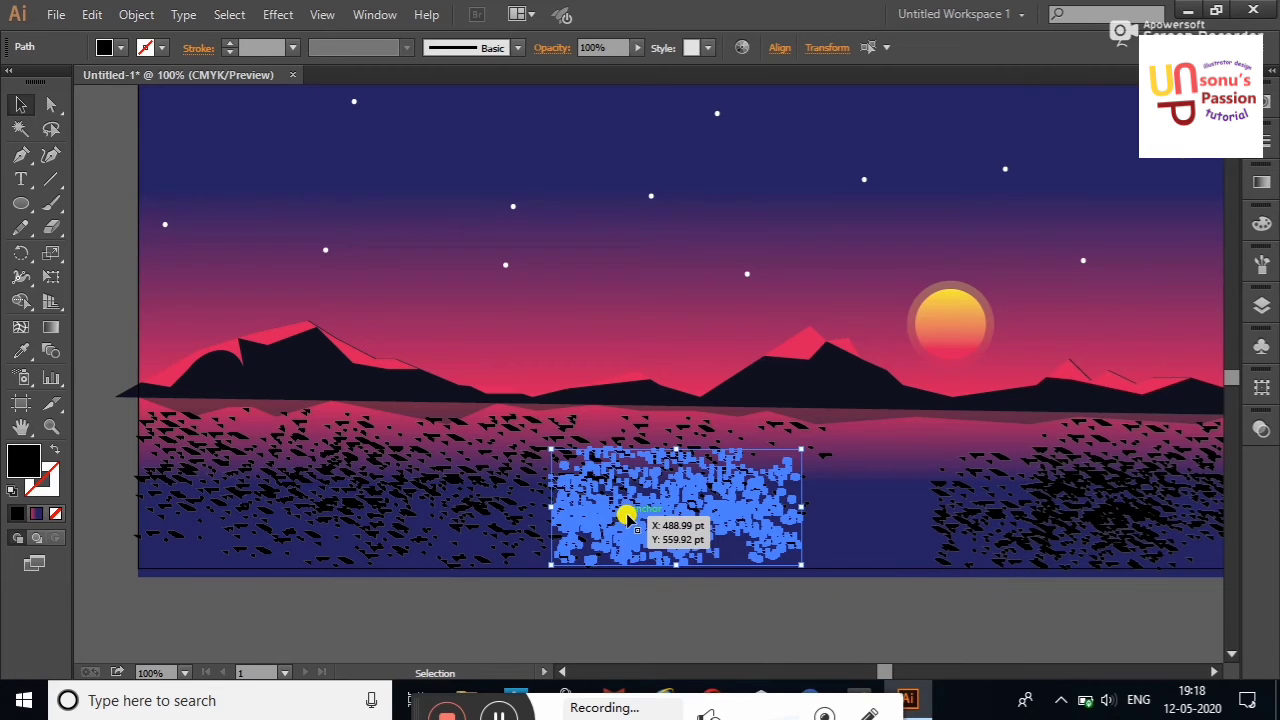
pyautogui.click(114, 313)
# Duplicate the dense far-right ripple block below the artboard and copy part of it into the gap on the water.
pyautogui.rightClick(765, 494)
pyautogui.click(862, 294)
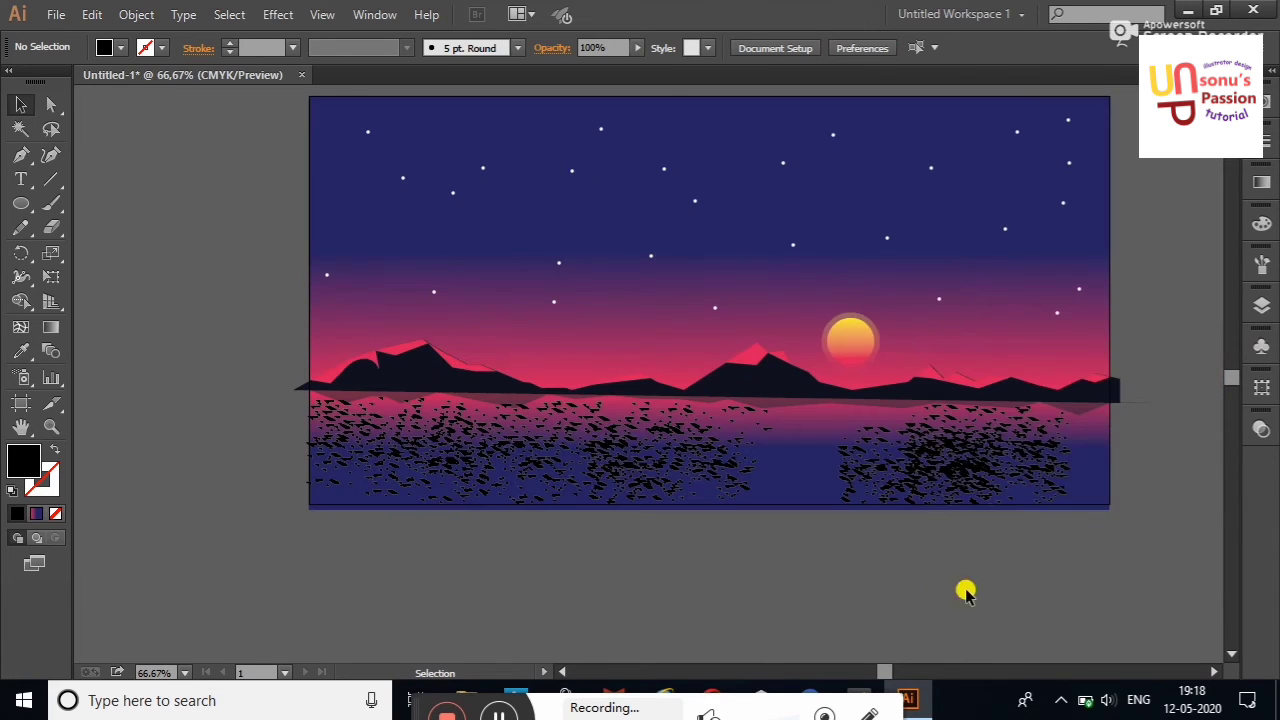
pyautogui.click(967, 462)
pyautogui.keyDown('alt'); pyautogui.moveTo(967, 462); pyautogui.dragTo(845, 570); pyautogui.keyUp('alt')
pyautogui.click(1101, 533)
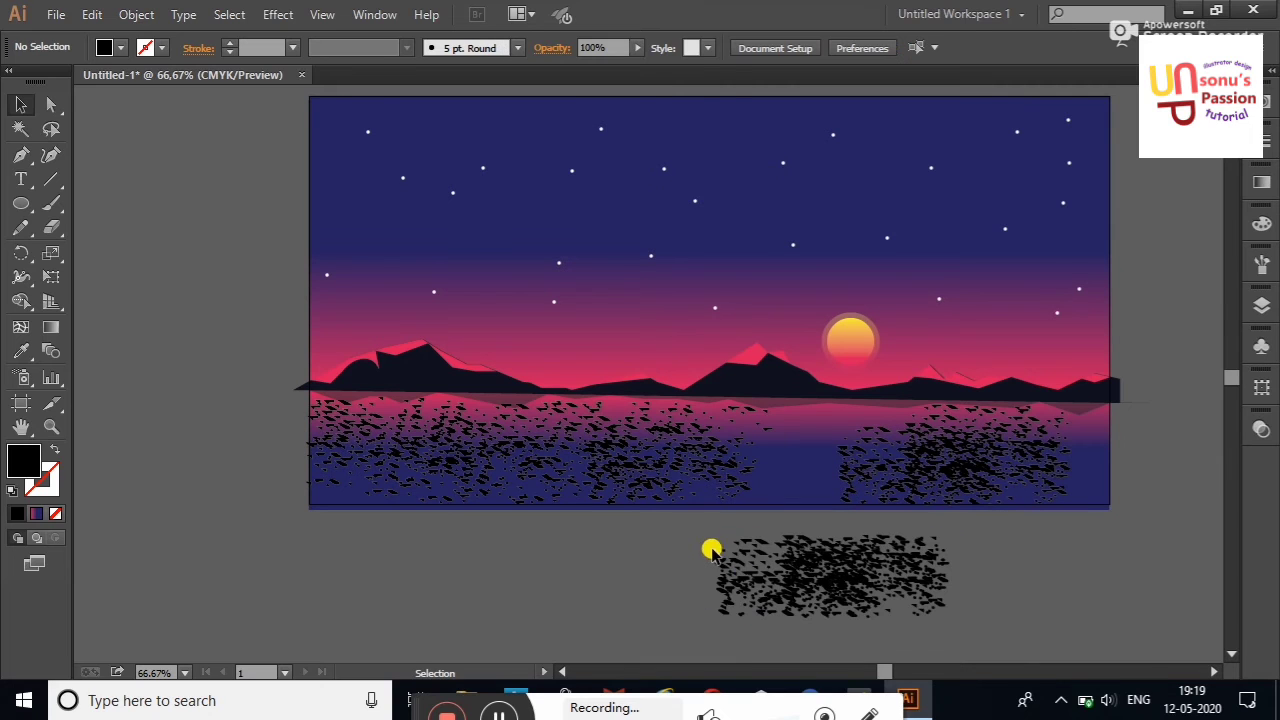
pyautogui.moveTo(840, 626); pyautogui.dragTo(788, 622)
pyautogui.moveTo(760, 581); pyautogui.dragTo(774, 491)
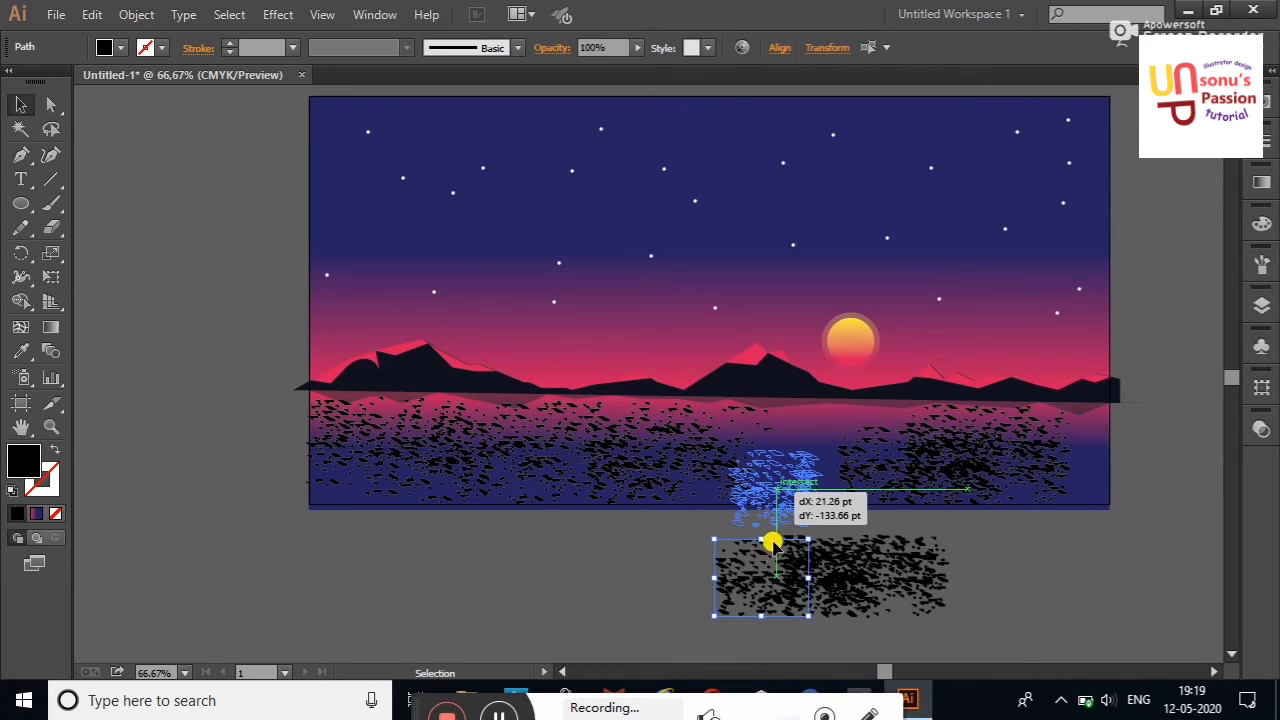
# Delete the ripple block placed below the artboard.
pyautogui.click(714, 582)
pyautogui.moveTo(945, 612); pyautogui.dragTo(946, 613)
pyautogui.press('Delete')
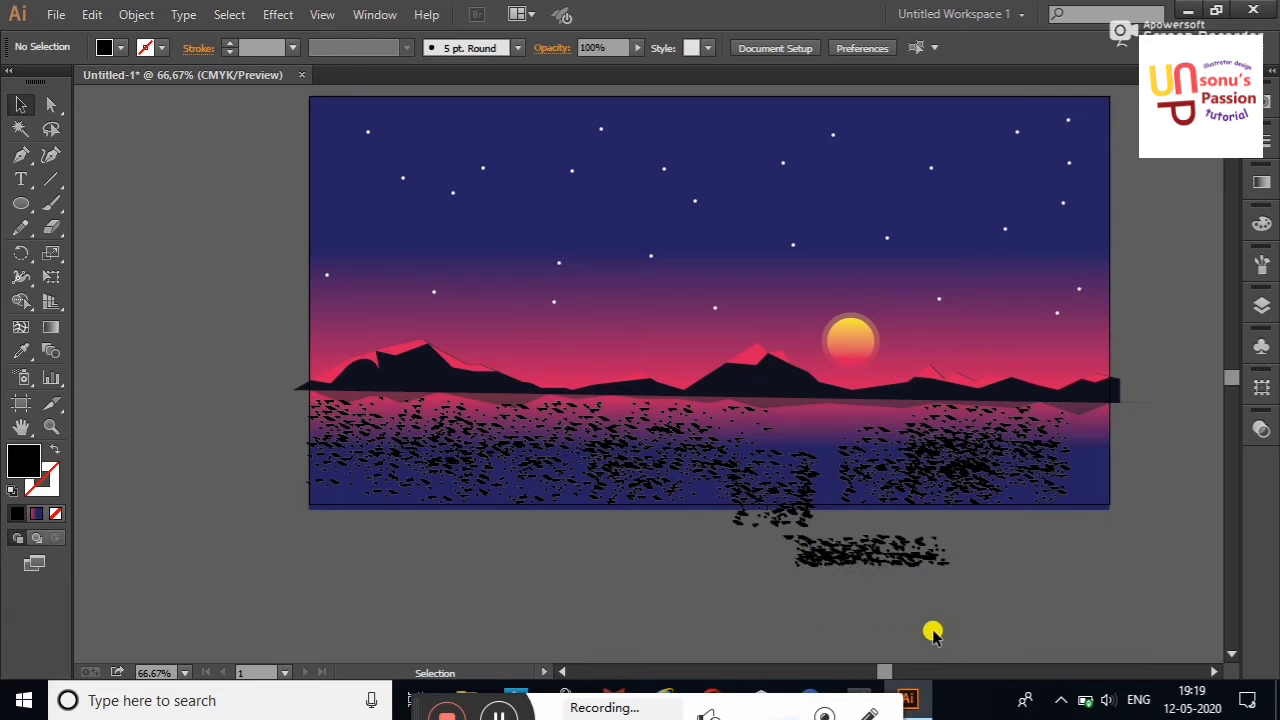
pyautogui.moveTo(788, 546); pyautogui.dragTo(971, 573)
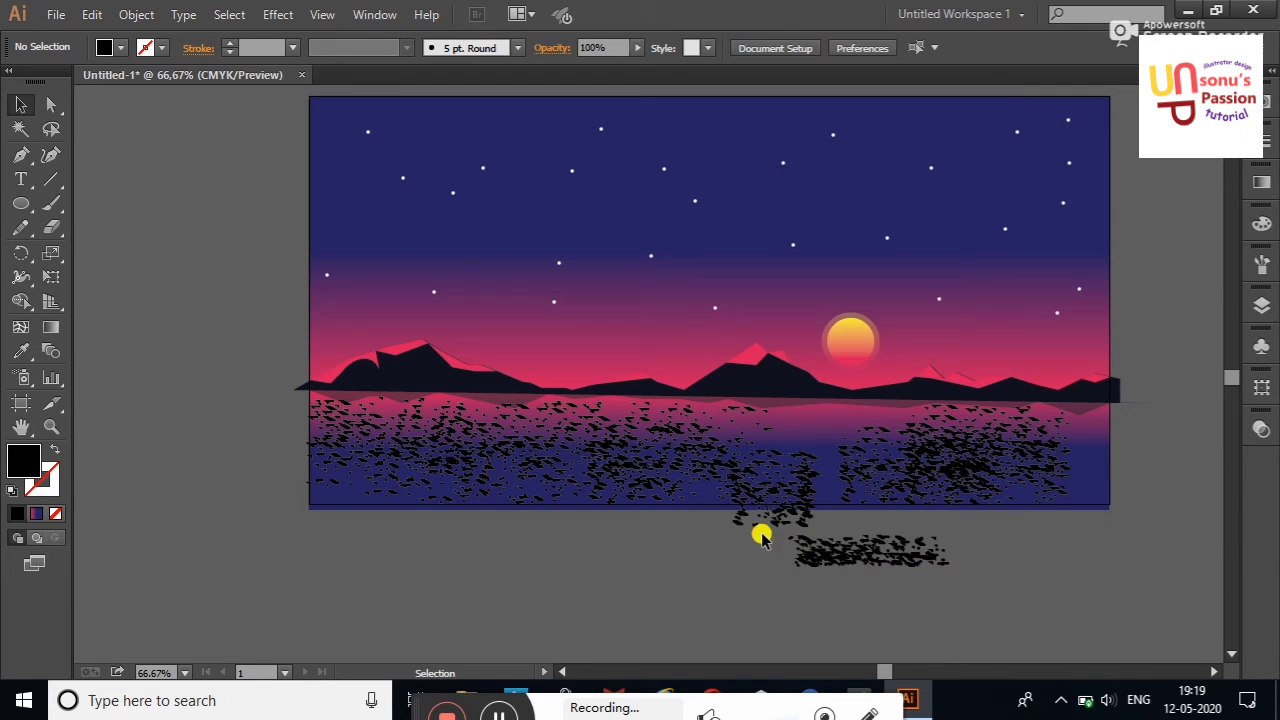
pyautogui.moveTo(762, 537); pyautogui.dragTo(900, 596)
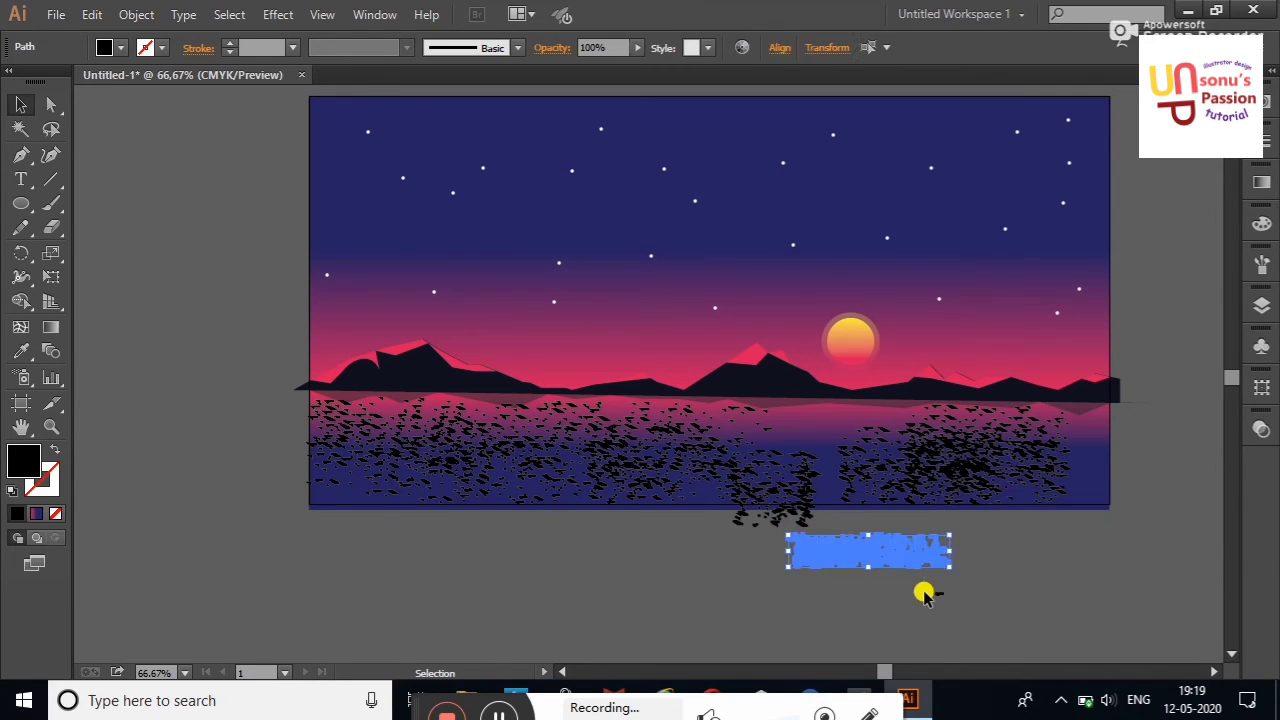
pyautogui.press('Delete')
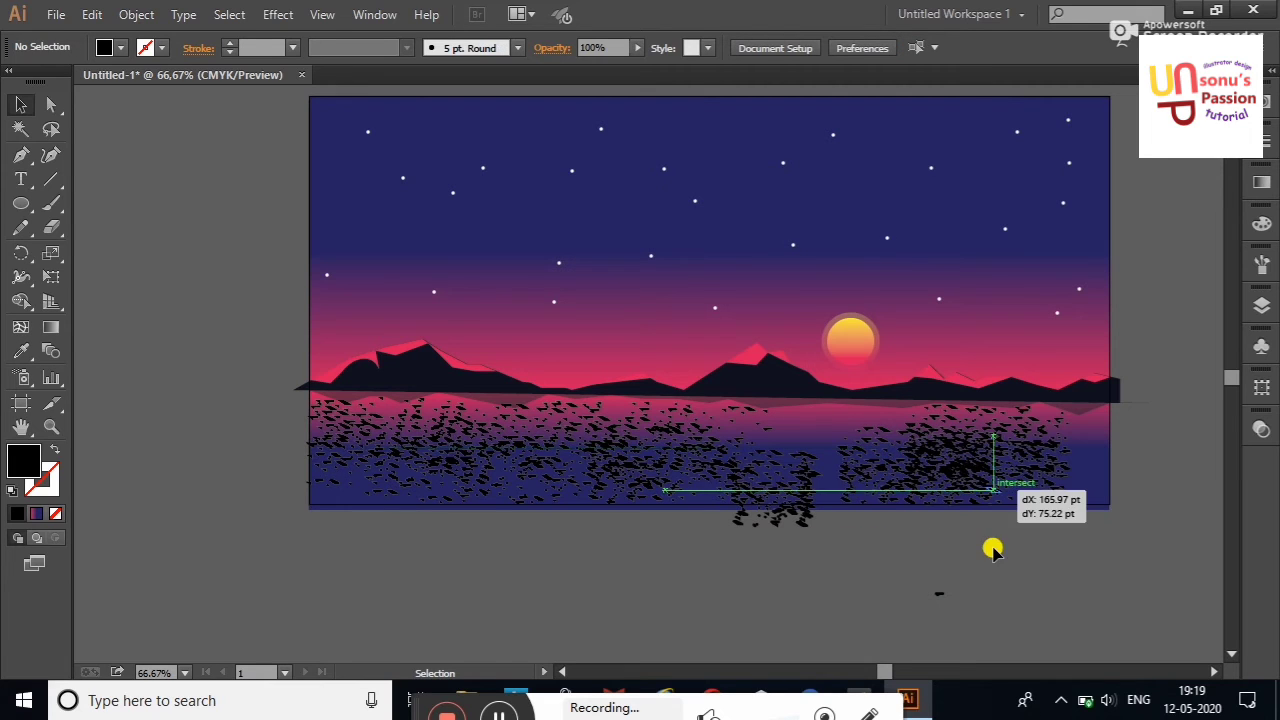
# Delete the ripples across the water and the stray one below the artboard, keeping only the narrow band along the mountain reflections.
pyautogui.moveTo(829, 420); pyautogui.dragTo(997, 500)
pyautogui.press('Delete')
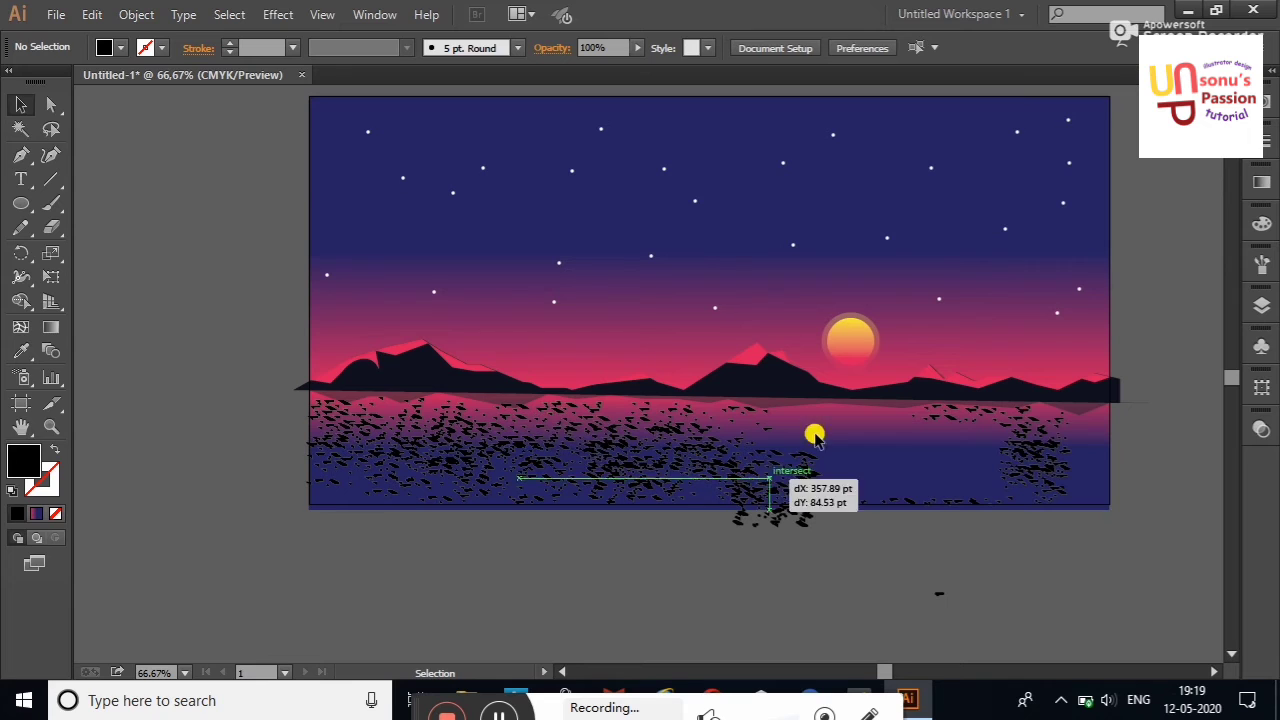
pyautogui.moveTo(818, 418); pyautogui.dragTo(553, 466)
pyautogui.press('Delete')
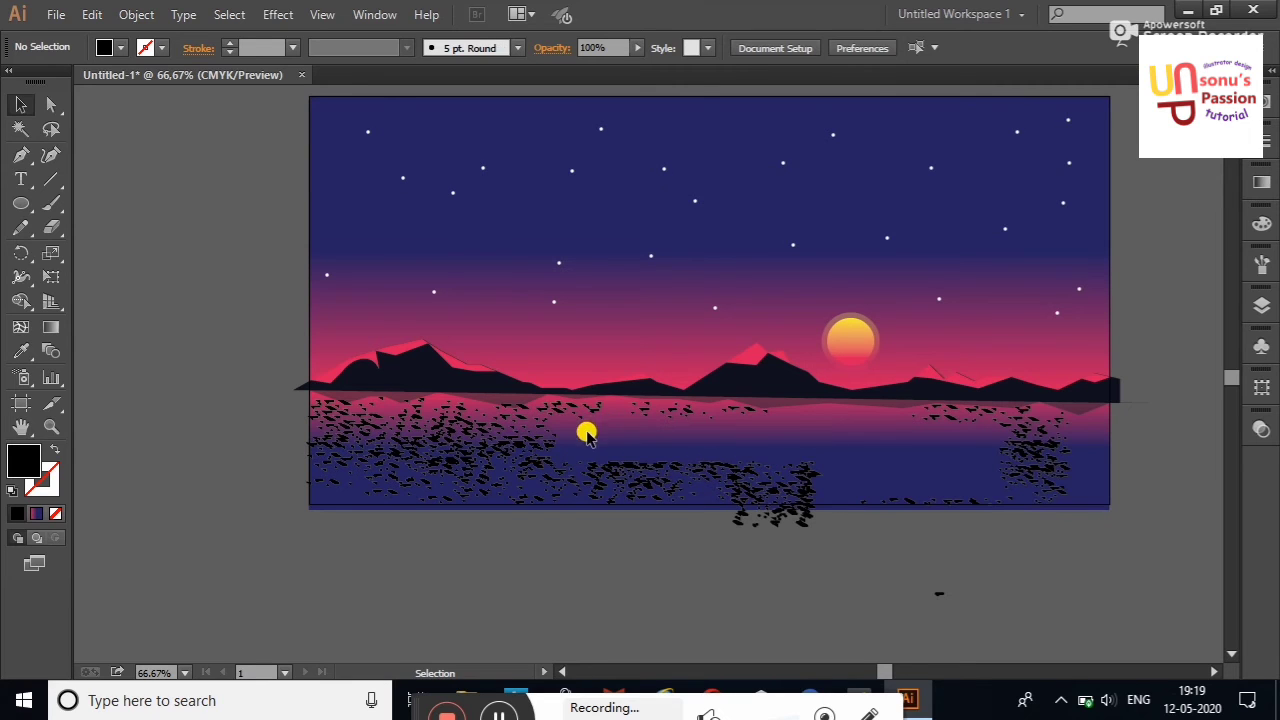
pyautogui.moveTo(834, 538); pyautogui.dragTo(830, 536)
pyautogui.press('Delete')
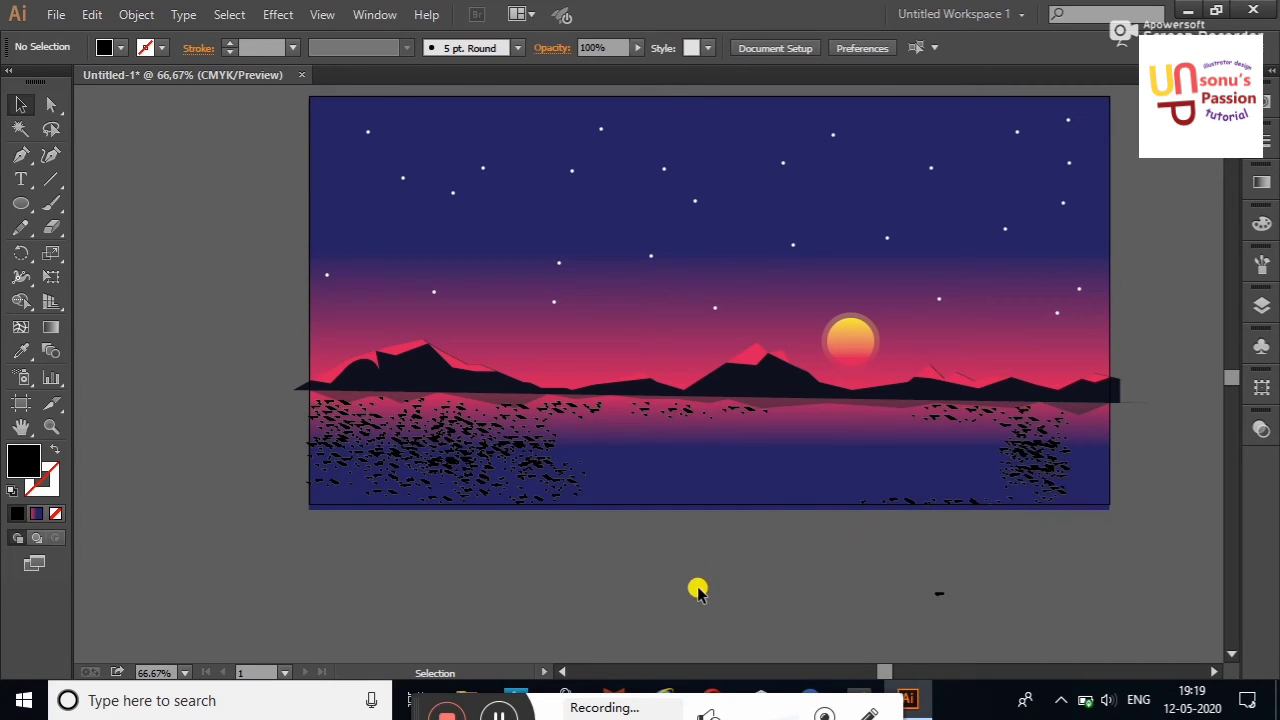
pyautogui.moveTo(270, 405); pyautogui.dragTo(1188, 510)
pyautogui.moveTo(254, 411); pyautogui.dragTo(1111, 554)
pyautogui.press('Delete')
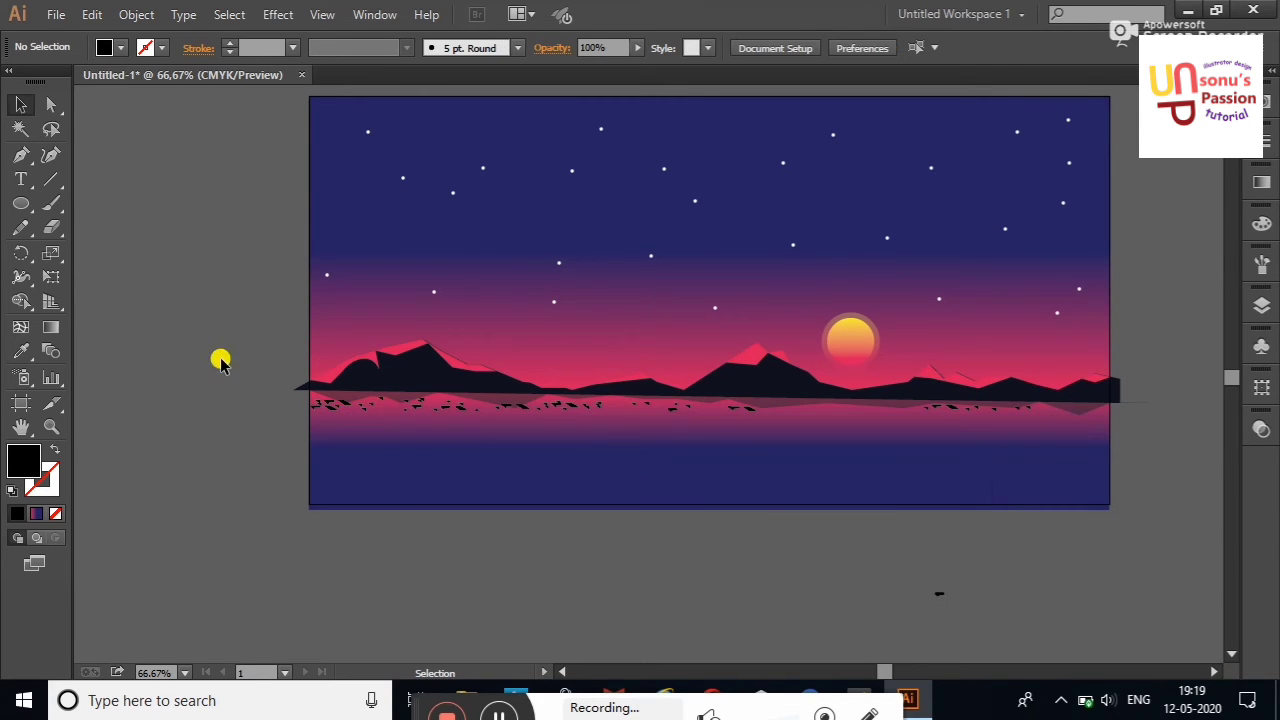
pyautogui.moveTo(955, 610); pyautogui.dragTo(952, 608)
pyautogui.press('Delete')
pyautogui.moveTo(862, 345); pyautogui.dragTo(864, 429)
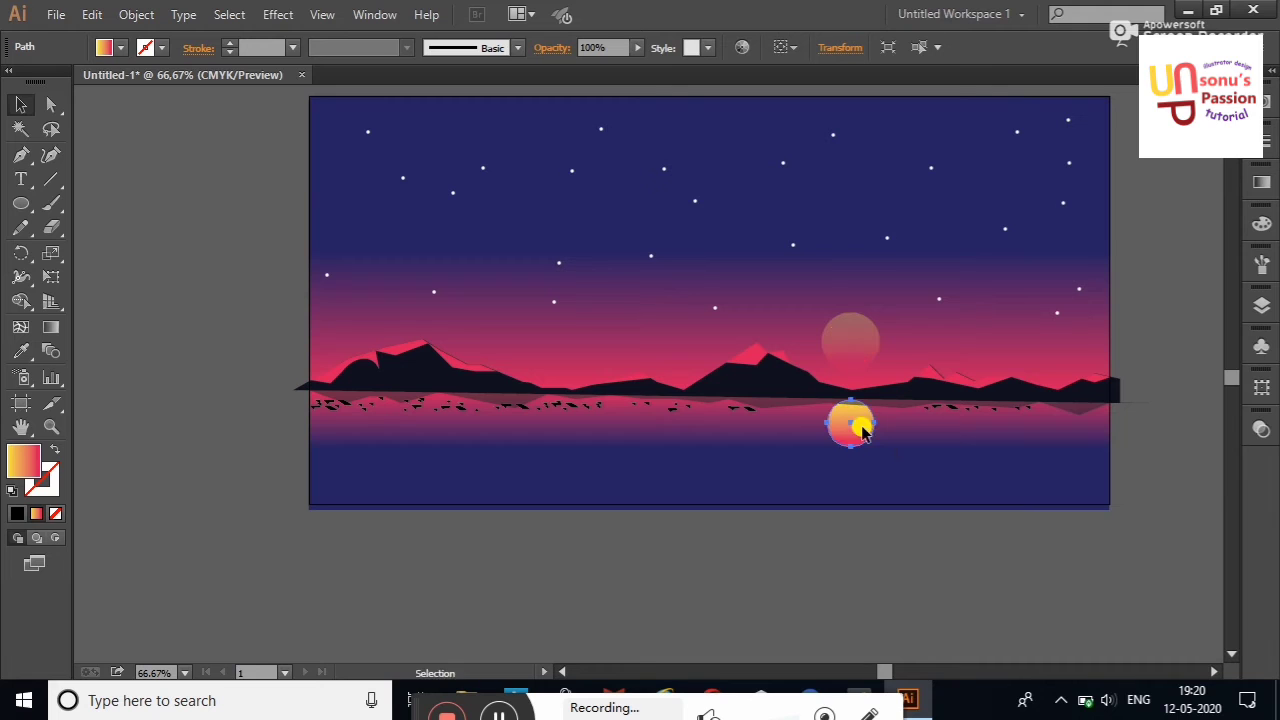
pyautogui.rightClick(948, 462)
pyautogui.click(1008, 150)
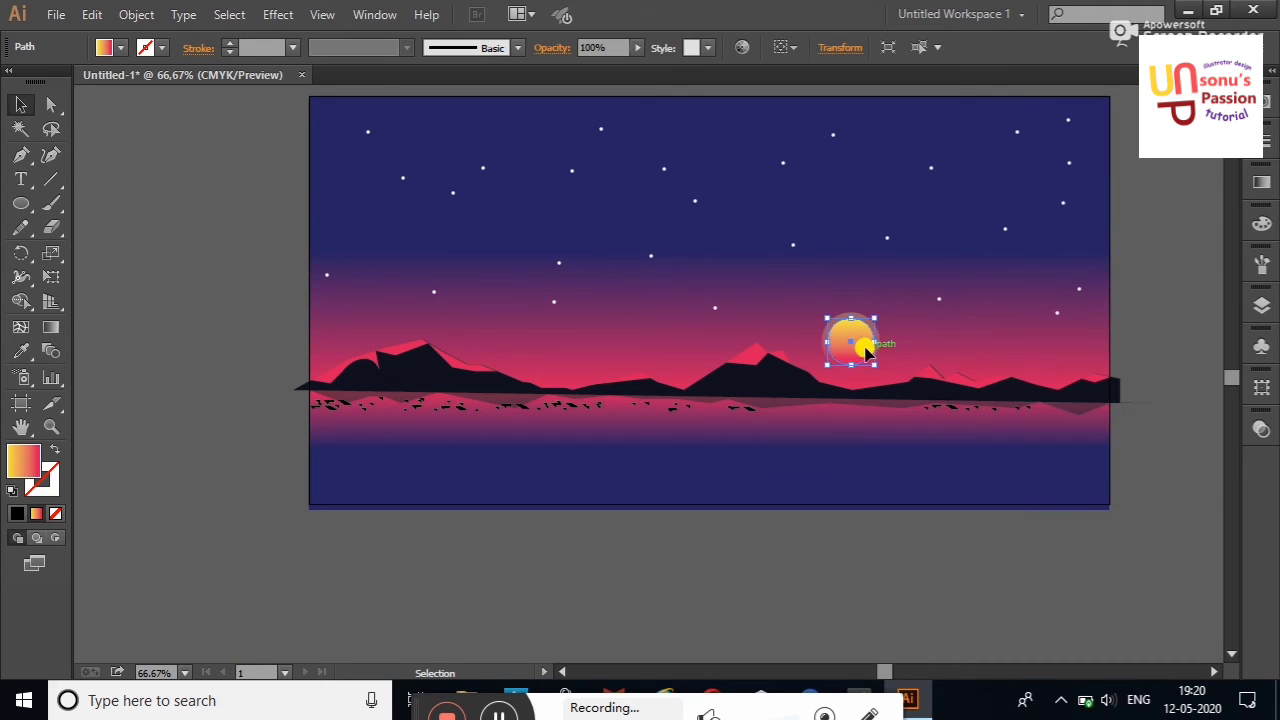
# Place a copy of the sun on the water directly below it as a reflection with 46% opacity.
pyautogui.moveTo(866, 350); pyautogui.dragTo(866, 425)
pyautogui.click(1169, 297)
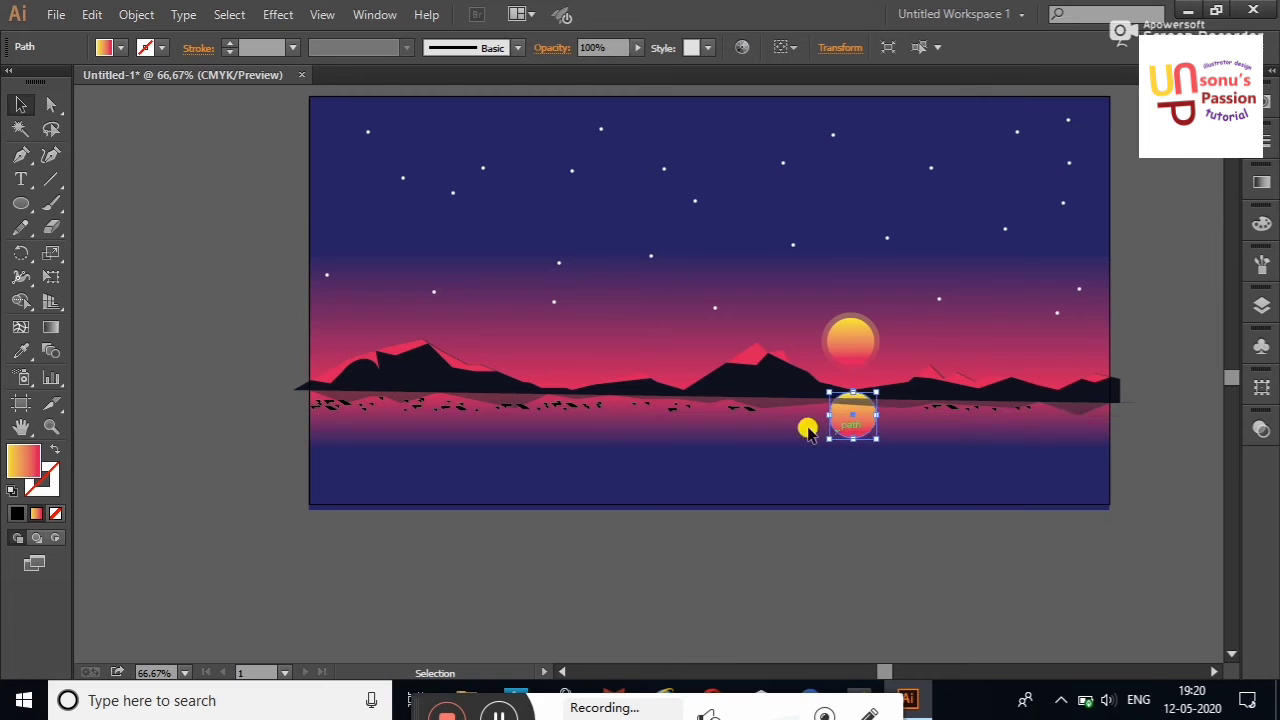
pyautogui.click(637, 48)
pyautogui.moveTo(595, 66); pyautogui.dragTo(595, 66)
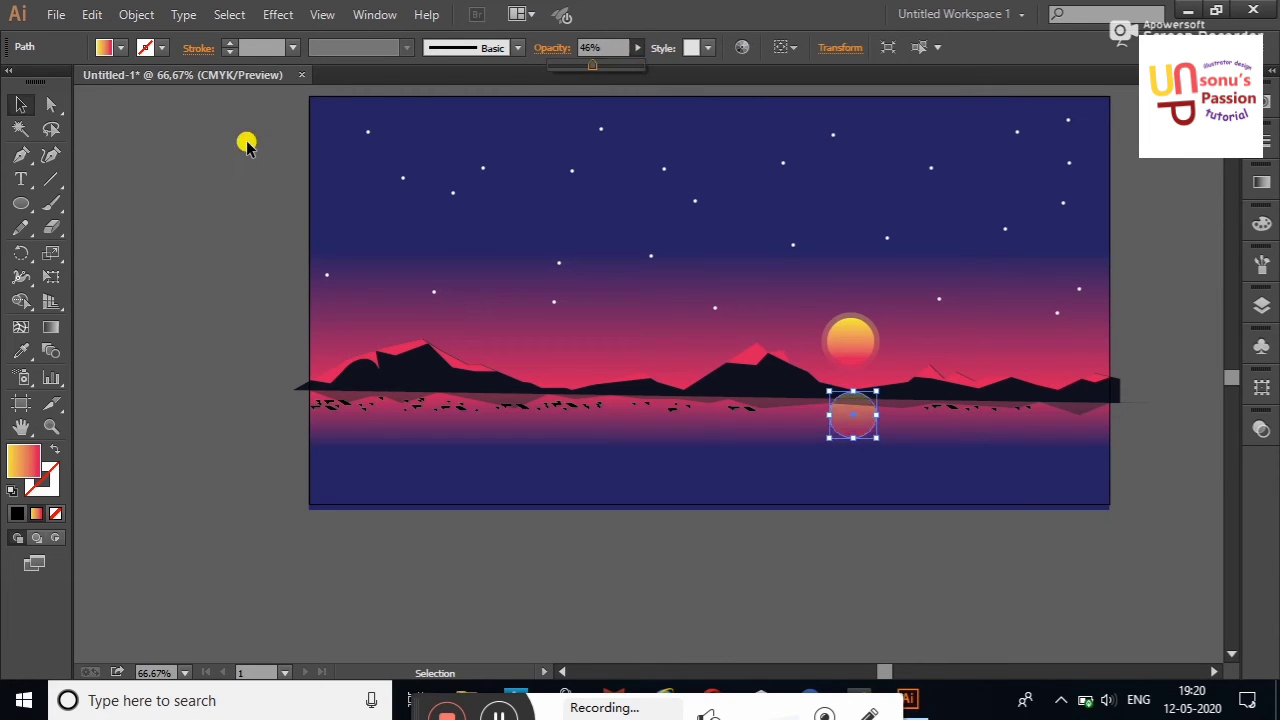
pyautogui.click(246, 140)
pyautogui.moveTo(857, 428); pyautogui.dragTo(851, 433)
pyautogui.click(1151, 331)
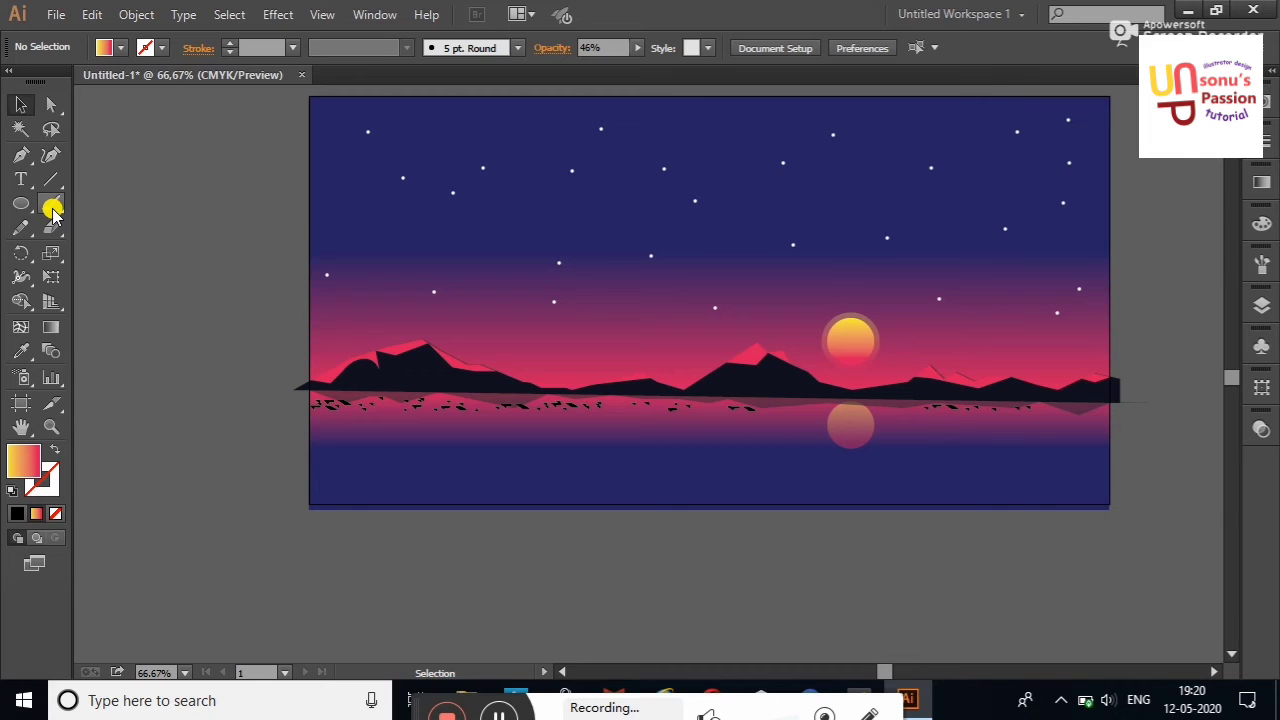
# Try stretching the sun's reflection downward into a taller ellipse.
pyautogui.click(835, 422)
pyautogui.moveTo(851, 451)
pyautogui.mouseDown()
pyautogui.moveTo(843, 434)
pyautogui.moveTo(850, 461)
pyautogui.mouseUp()
pyautogui.click(256, 283)
pyautogui.click(862, 428)
pyautogui.click(266, 337)
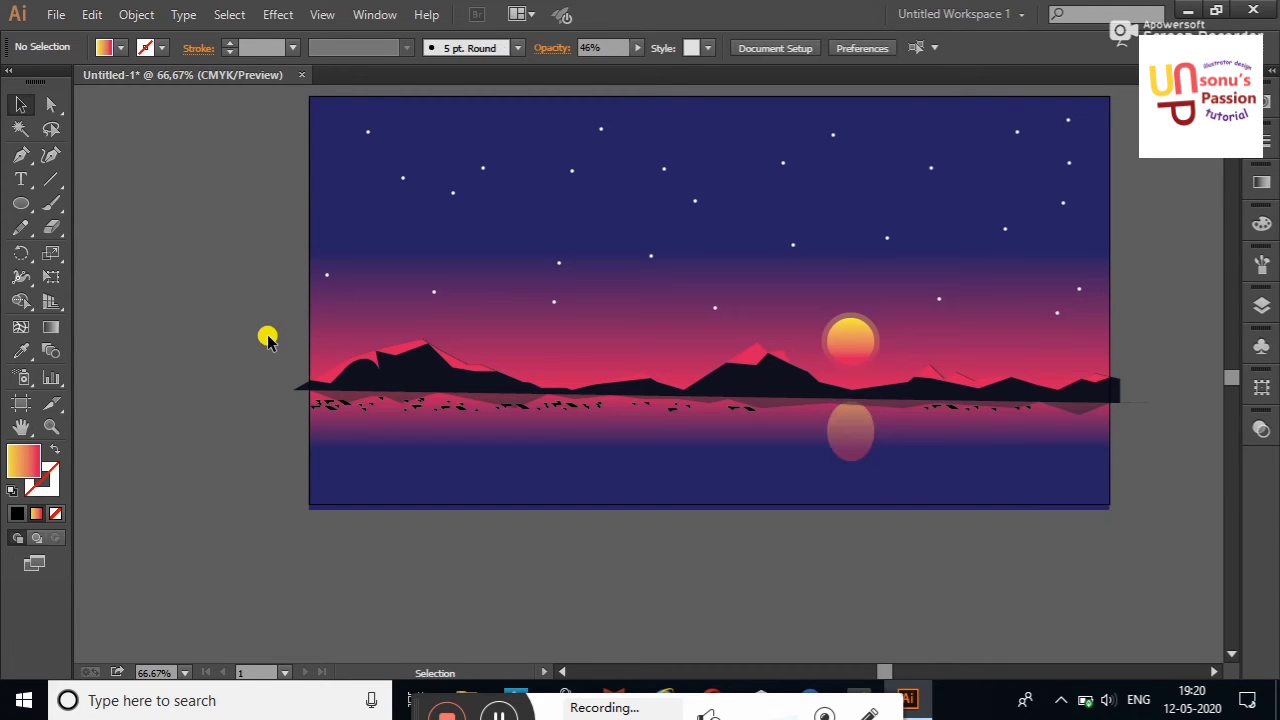
# Undo the stretching of the sun's reflection.
pyautogui.rightClick(266, 337)
pyautogui.click(335, 347)
pyautogui.rightClick(274, 286)
pyautogui.click(323, 298)
pyautogui.click(261, 263)
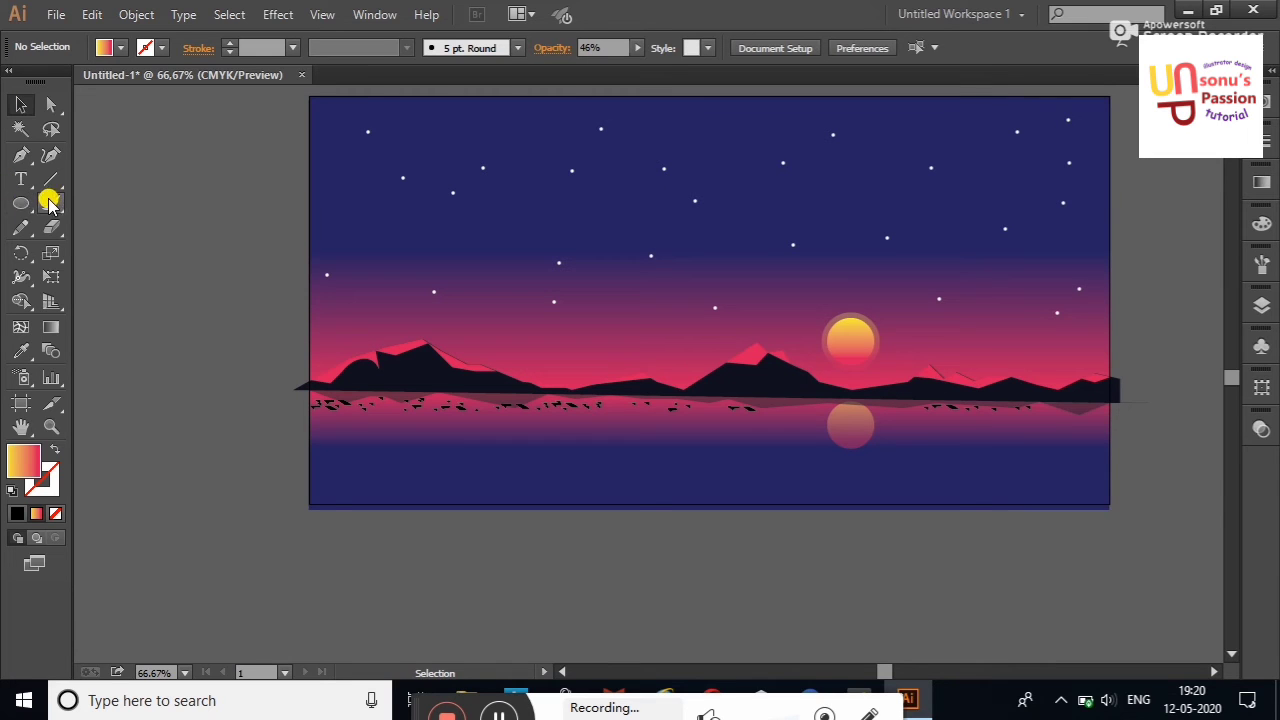
pyautogui.click(369, 464)
pyautogui.click(386, 466)
pyautogui.rightClick(123, 286)
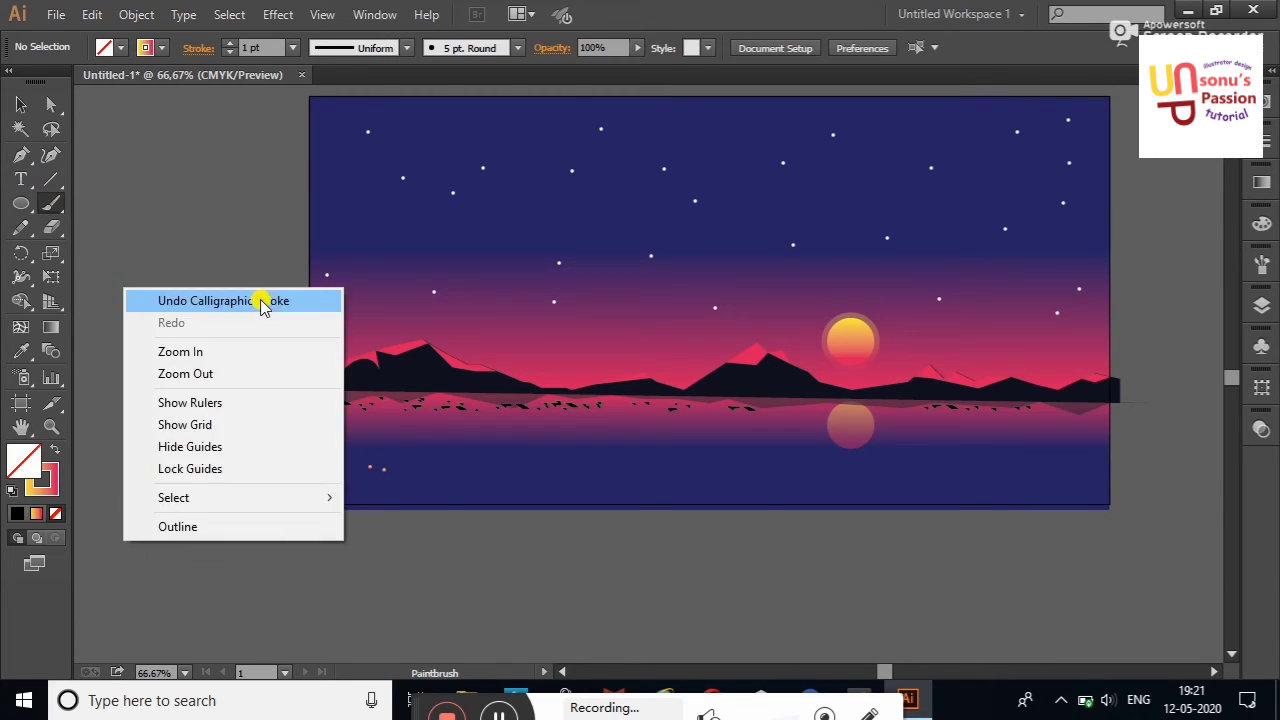
pyautogui.click(263, 300)
pyautogui.rightClick(214, 283)
pyautogui.click(262, 298)
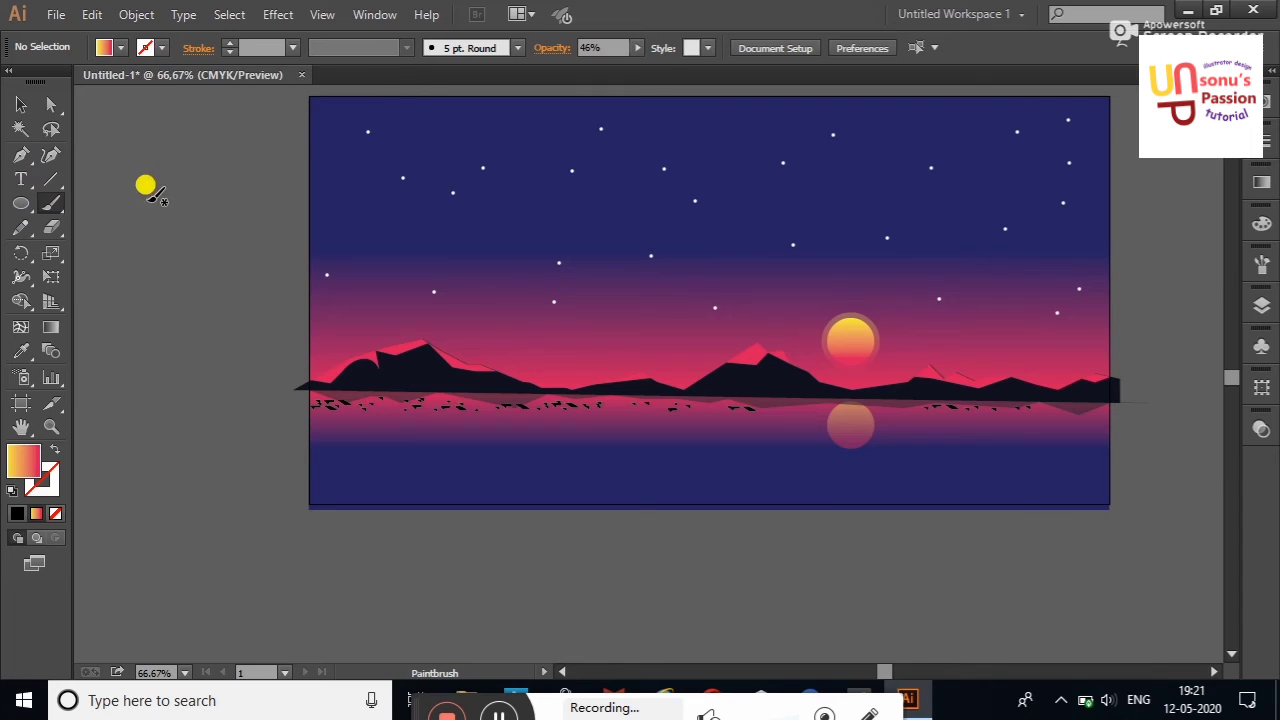
# Set the stroke to white and paint small scattered dots across the dark water with the Paintbrush.
pyautogui.click(147, 200)
pyautogui.click(153, 47)
pyautogui.click(41, 81)
pyautogui.click(183, 381)
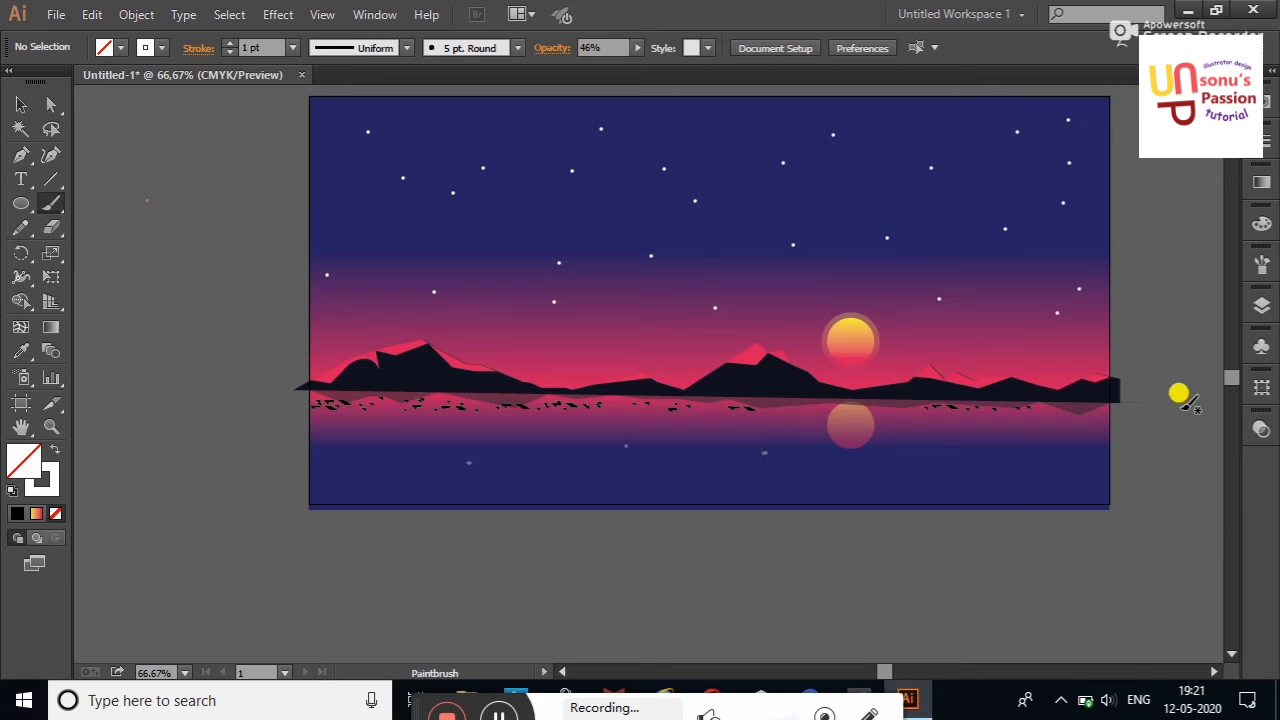
pyautogui.click(1042, 431)
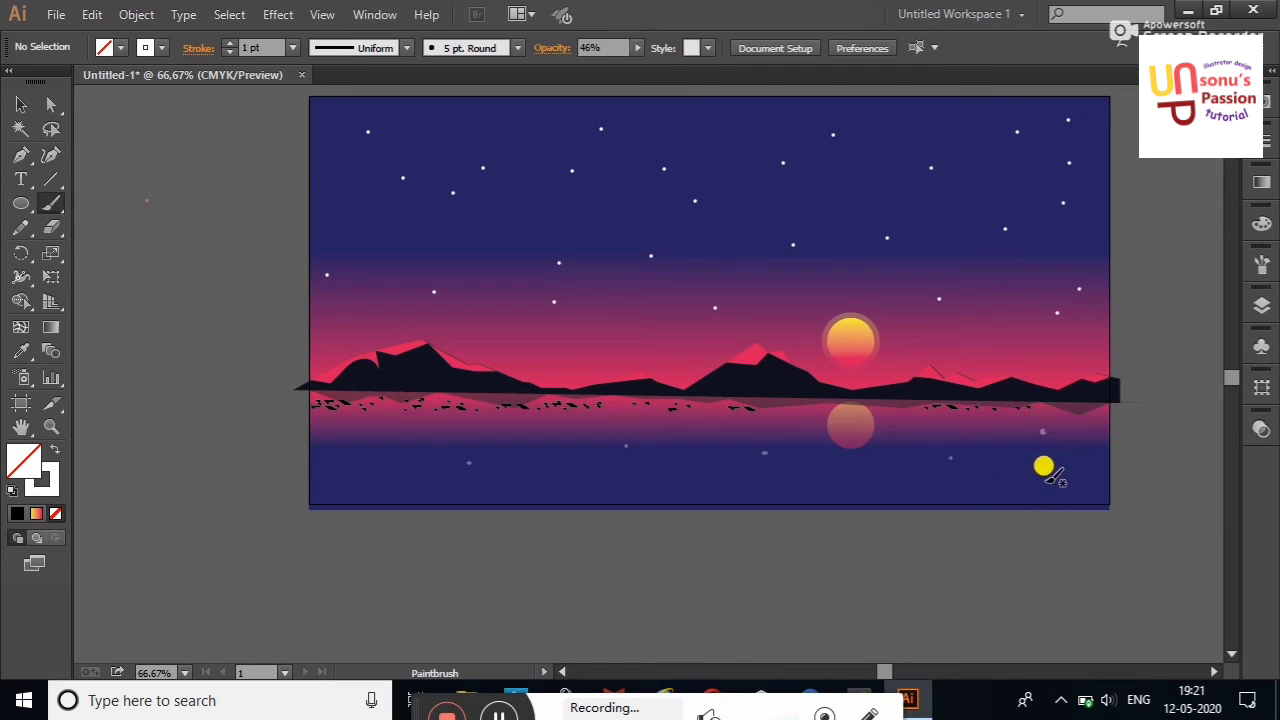
pyautogui.moveTo(556, 446); pyautogui.dragTo(580, 453)
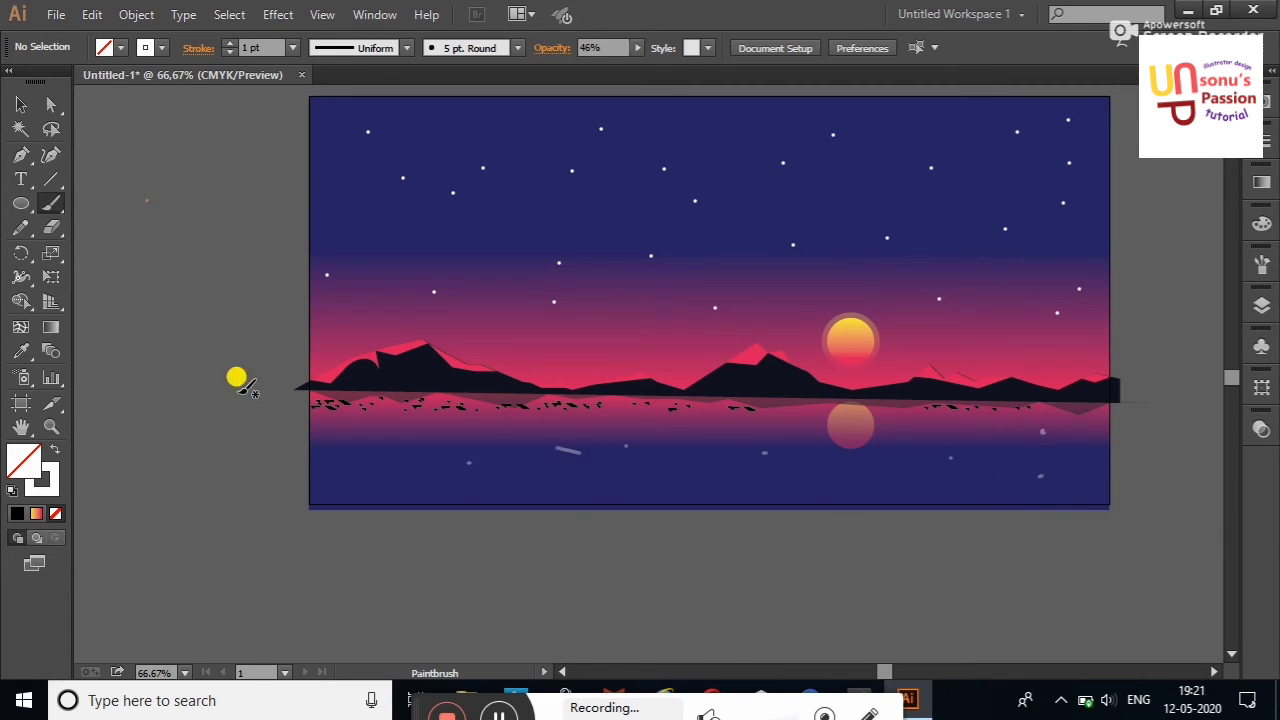
pyautogui.rightClick(240, 390)
pyautogui.click(295, 400)
# Paint a short white dash and more scattered white glints across the dark water with the Paintbrush.
pyautogui.moveTo(401, 451); pyautogui.dragTo(410, 451)
pyautogui.click(346, 464)
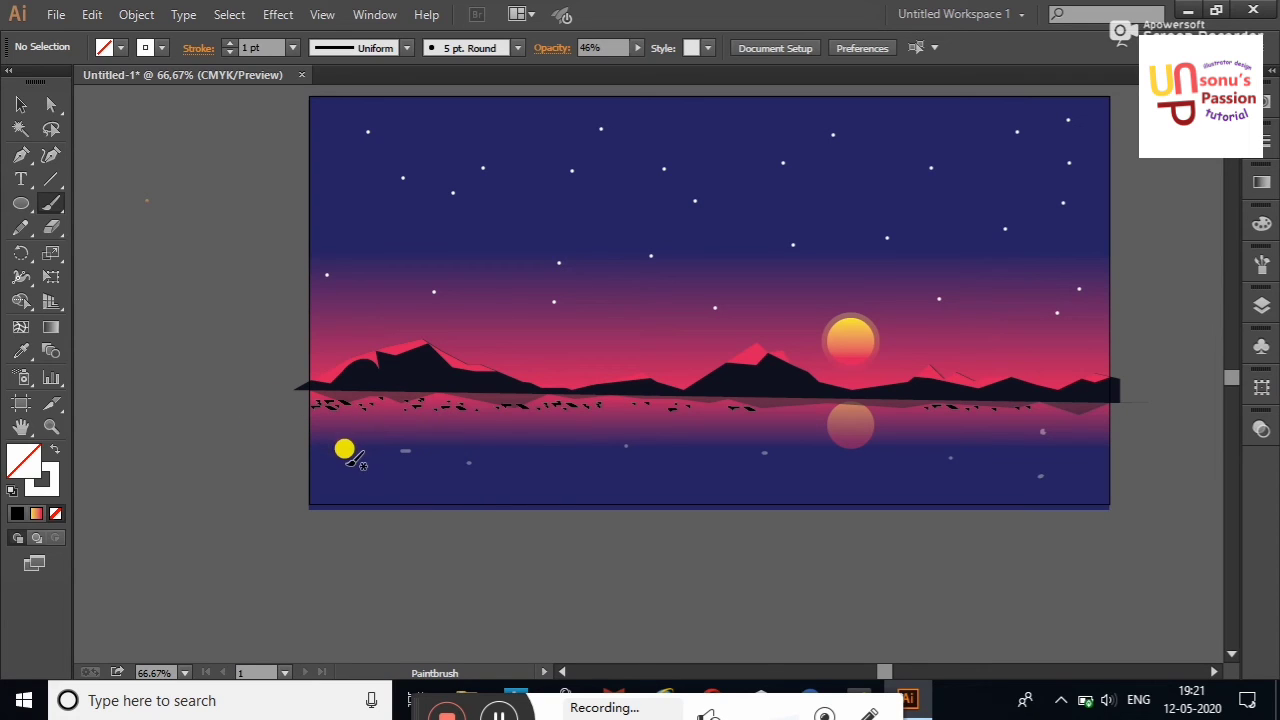
pyautogui.click(428, 488)
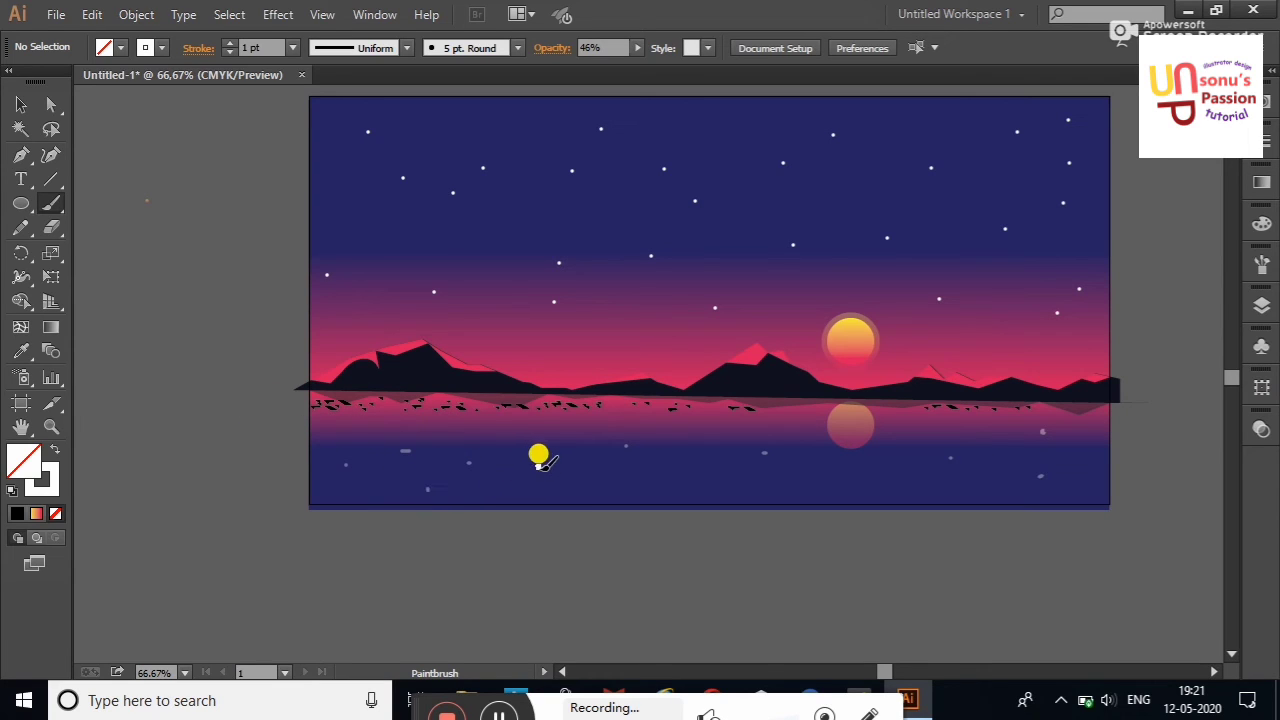
pyautogui.click(538, 466)
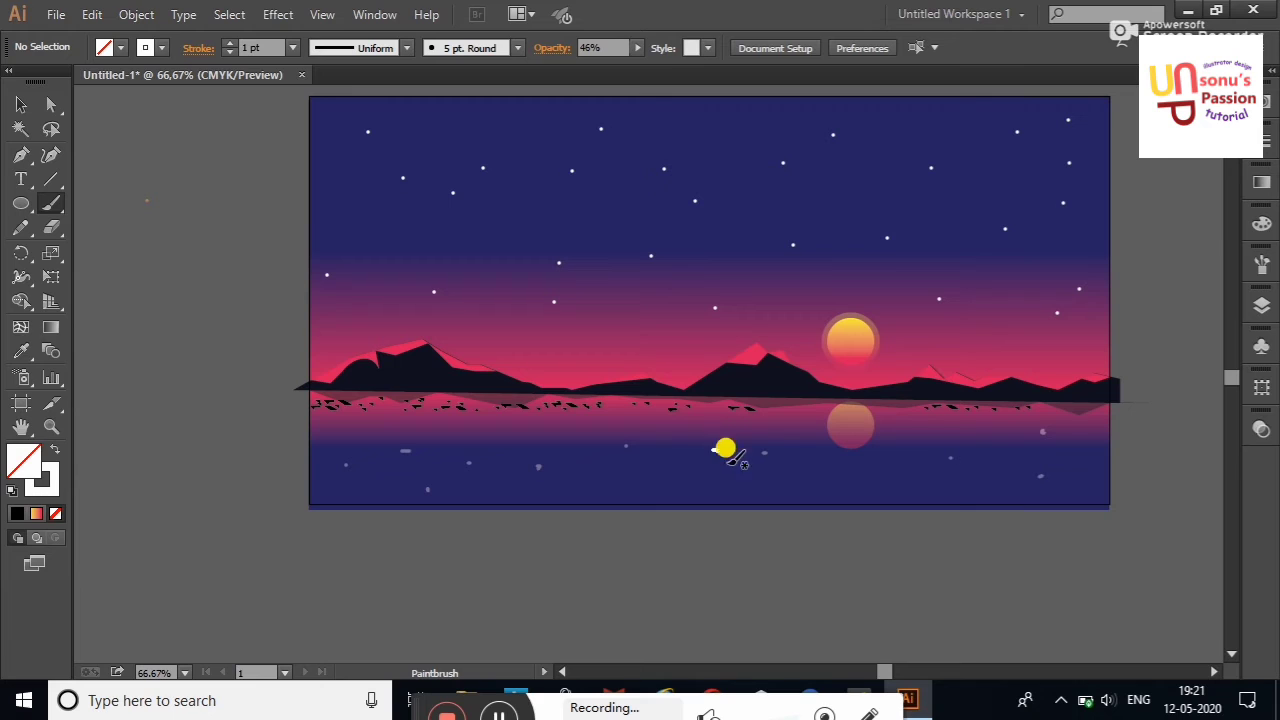
pyautogui.click(912, 463)
pyautogui.click(833, 472)
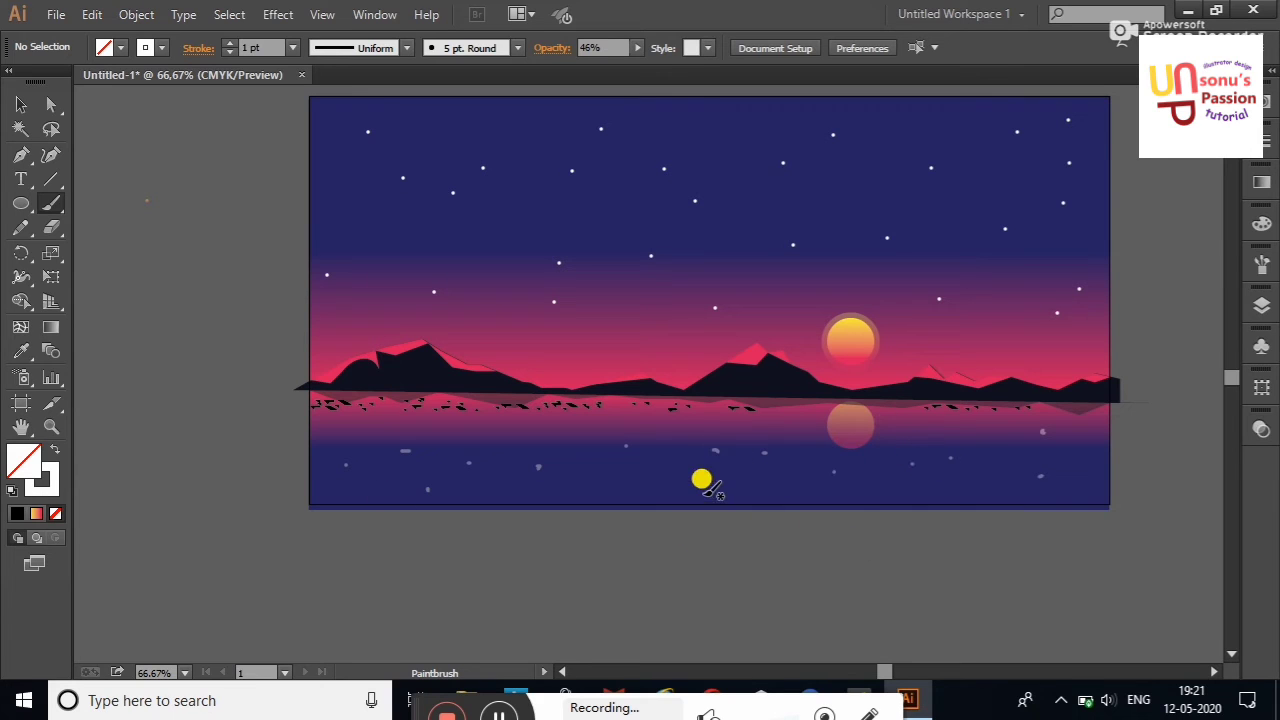
# Select the sky rectangle and recolour its pink gradient stop with the C=10 M=100 Y=50 K=0 swatch.
pyautogui.click(21, 104)
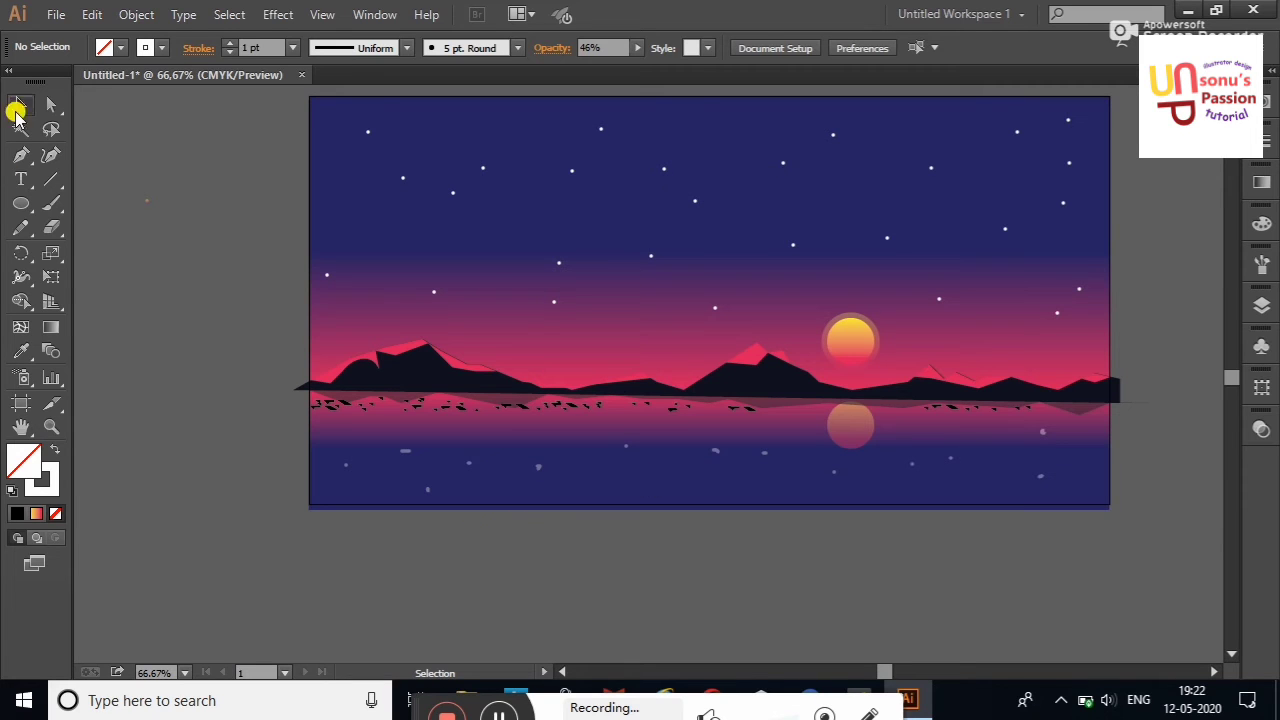
pyautogui.click(1261, 306)
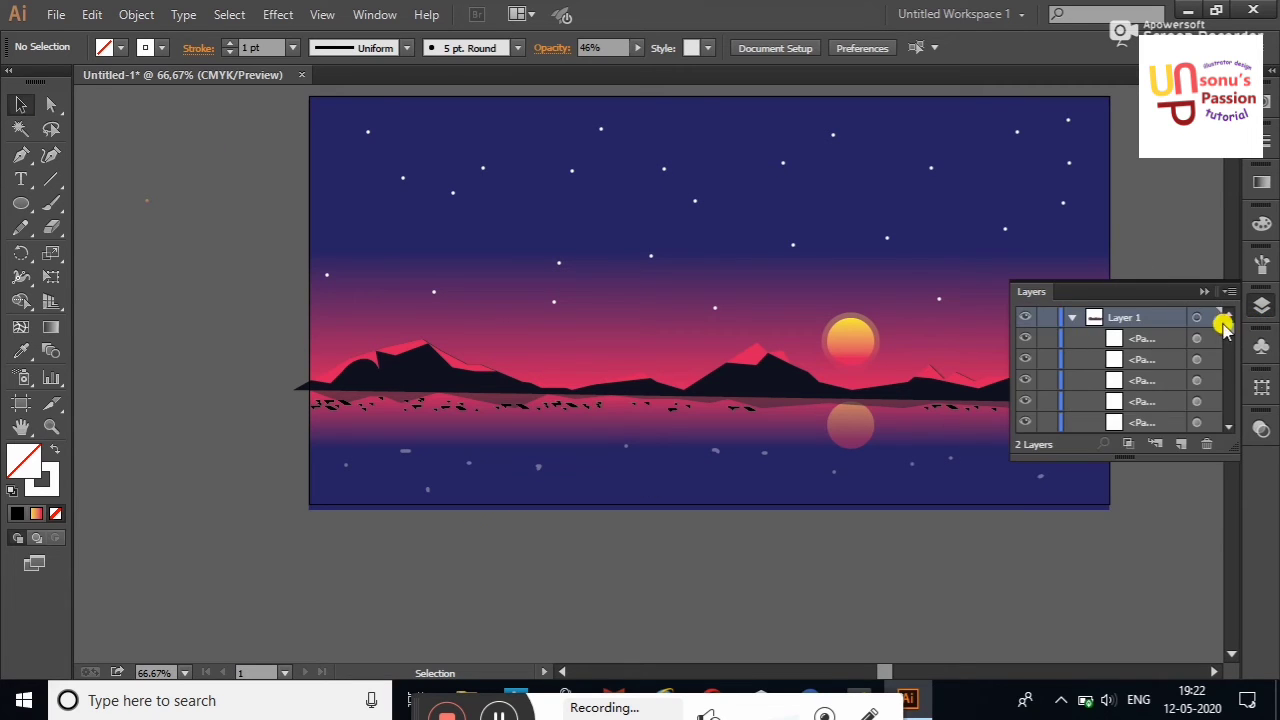
pyautogui.moveTo(1226, 322); pyautogui.dragTo(1238, 423)
pyautogui.click(1060, 263)
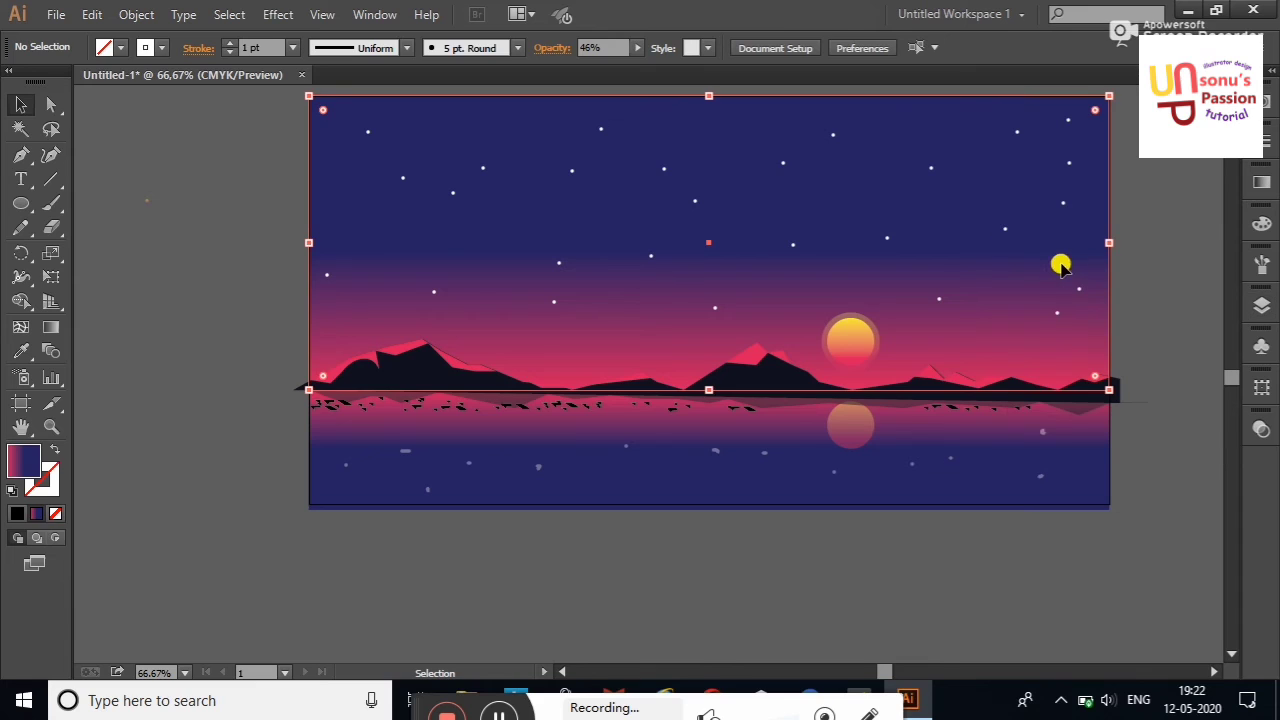
pyautogui.click(1259, 189)
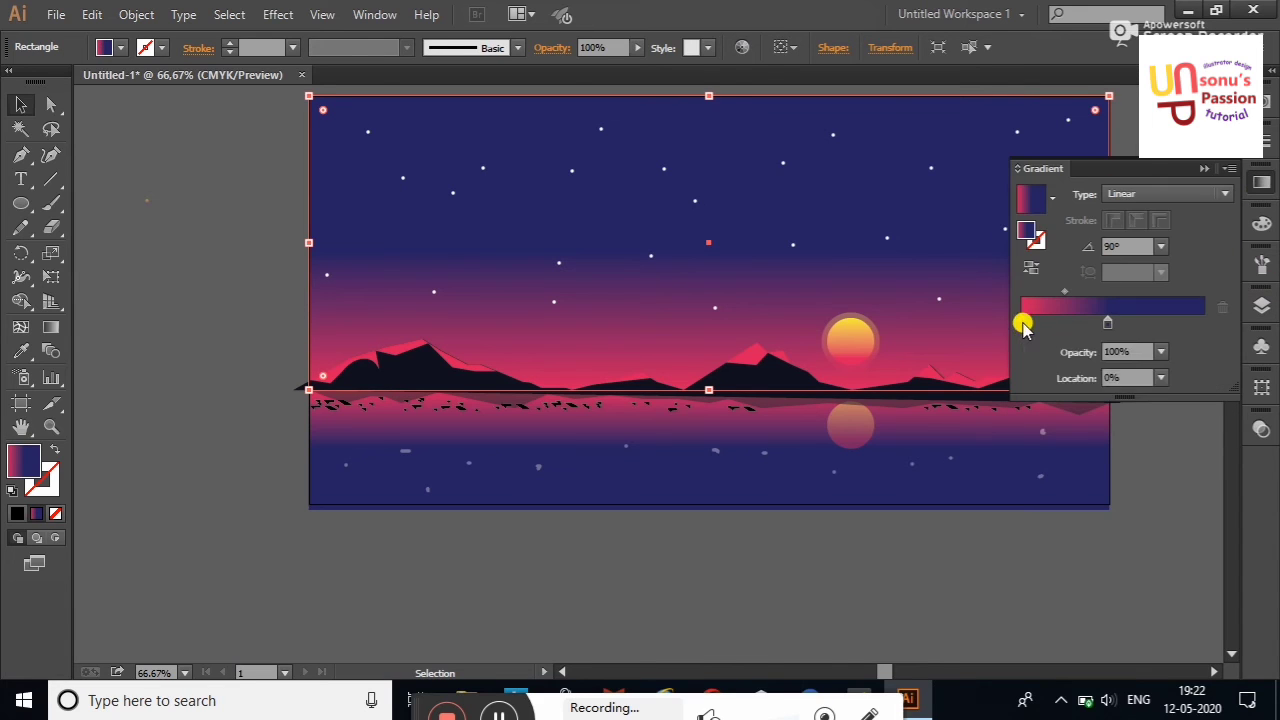
pyautogui.doubleClick(1022, 323)
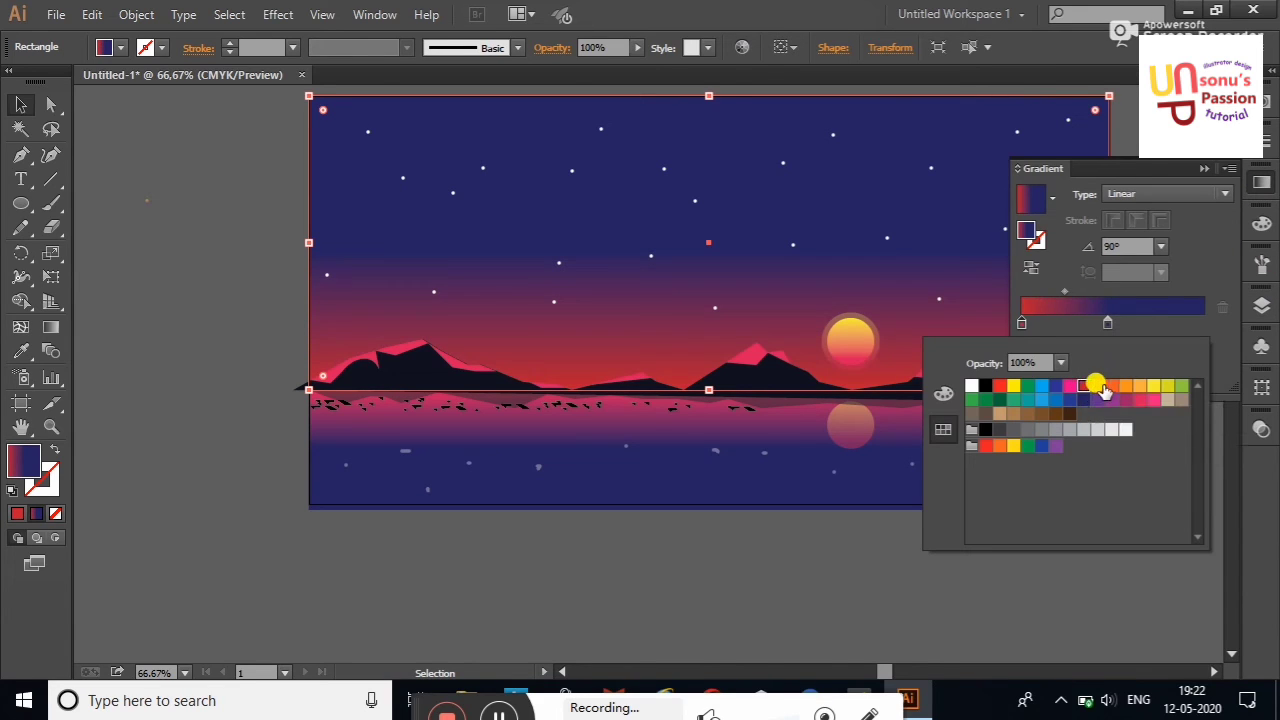
pyautogui.click(1111, 386)
pyautogui.click(1127, 401)
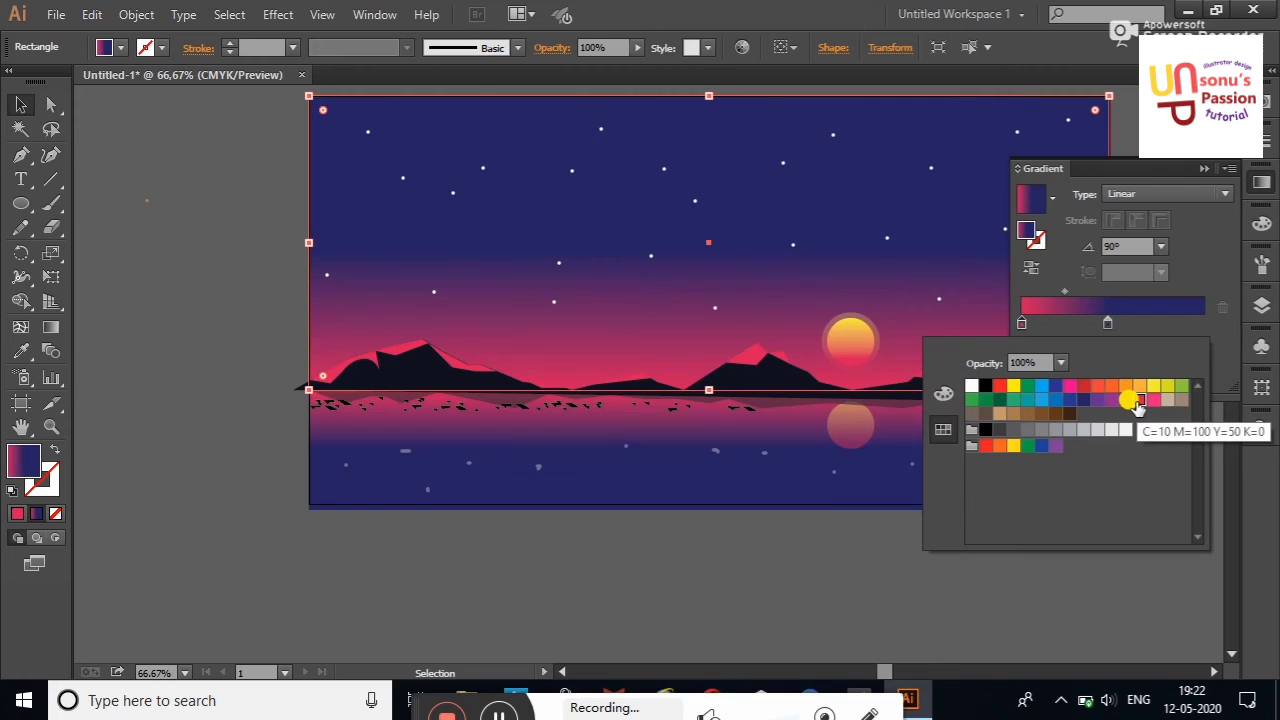
pyautogui.click(1152, 401)
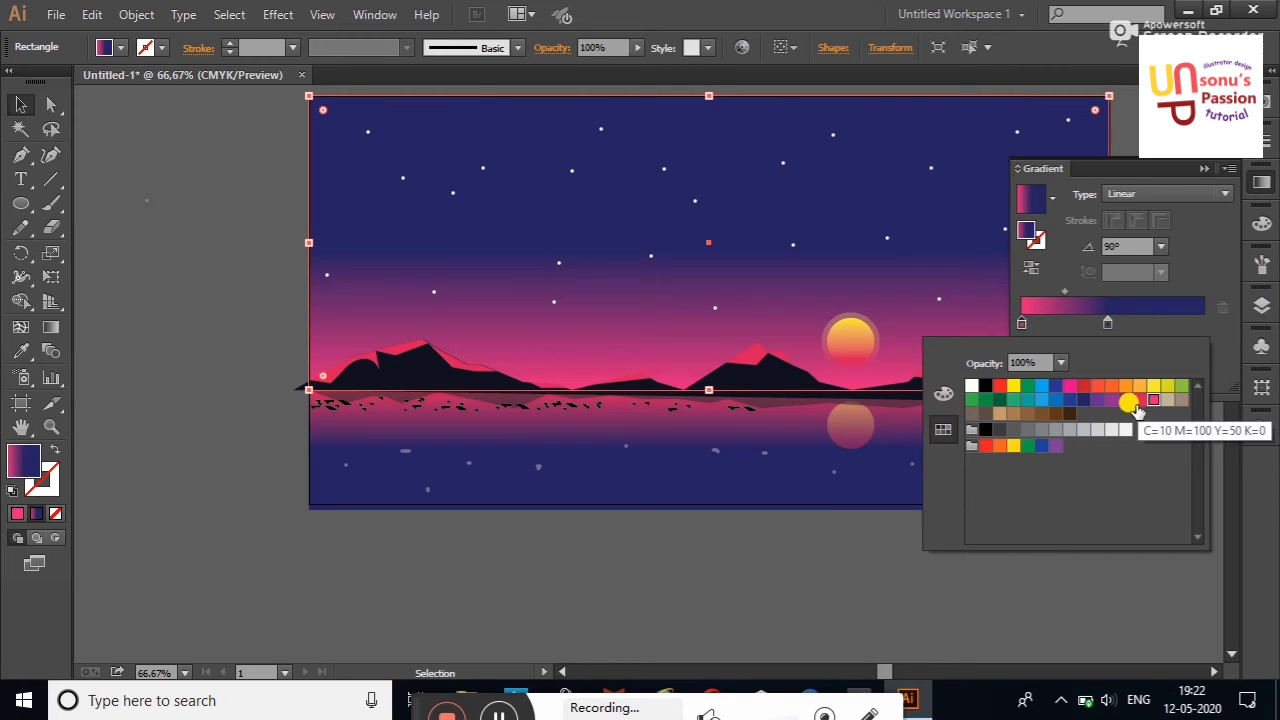
pyautogui.click(1139, 400)
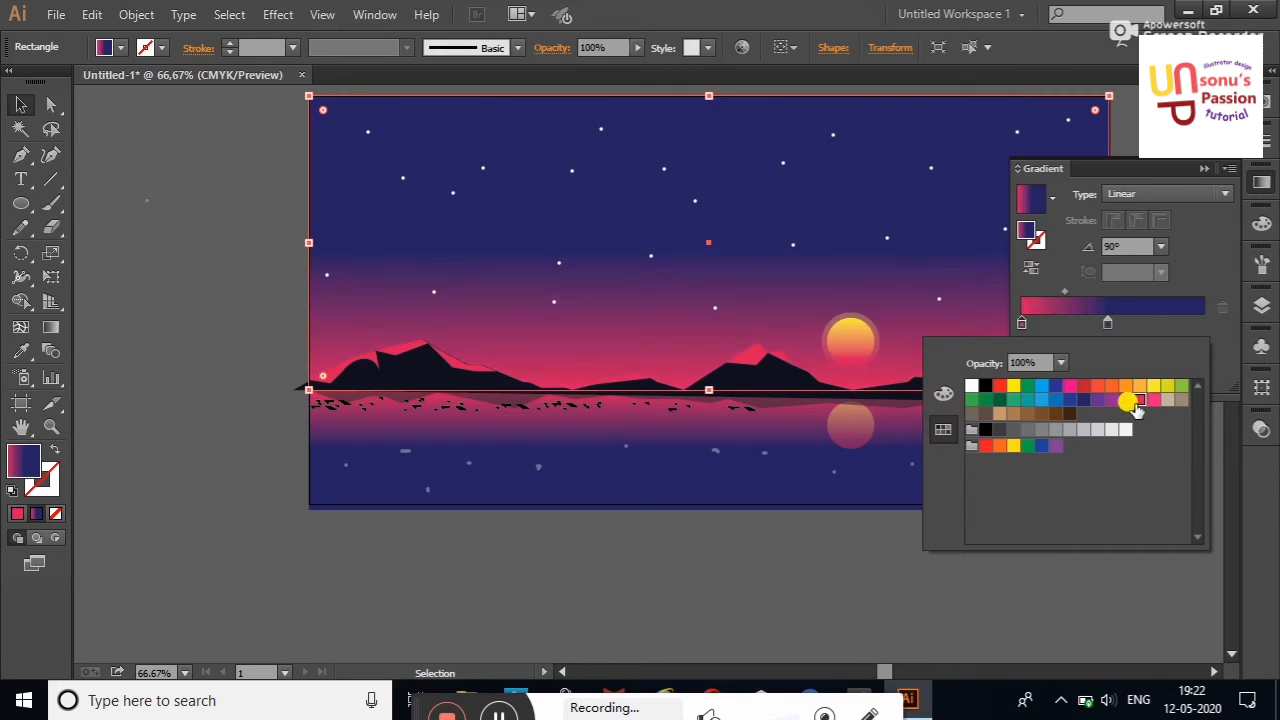
# Fine-tune the sky gradient's pink stop to a deeper magenta with minimal cyan, yellow 28% and black 16%.
pyautogui.click(943, 393)
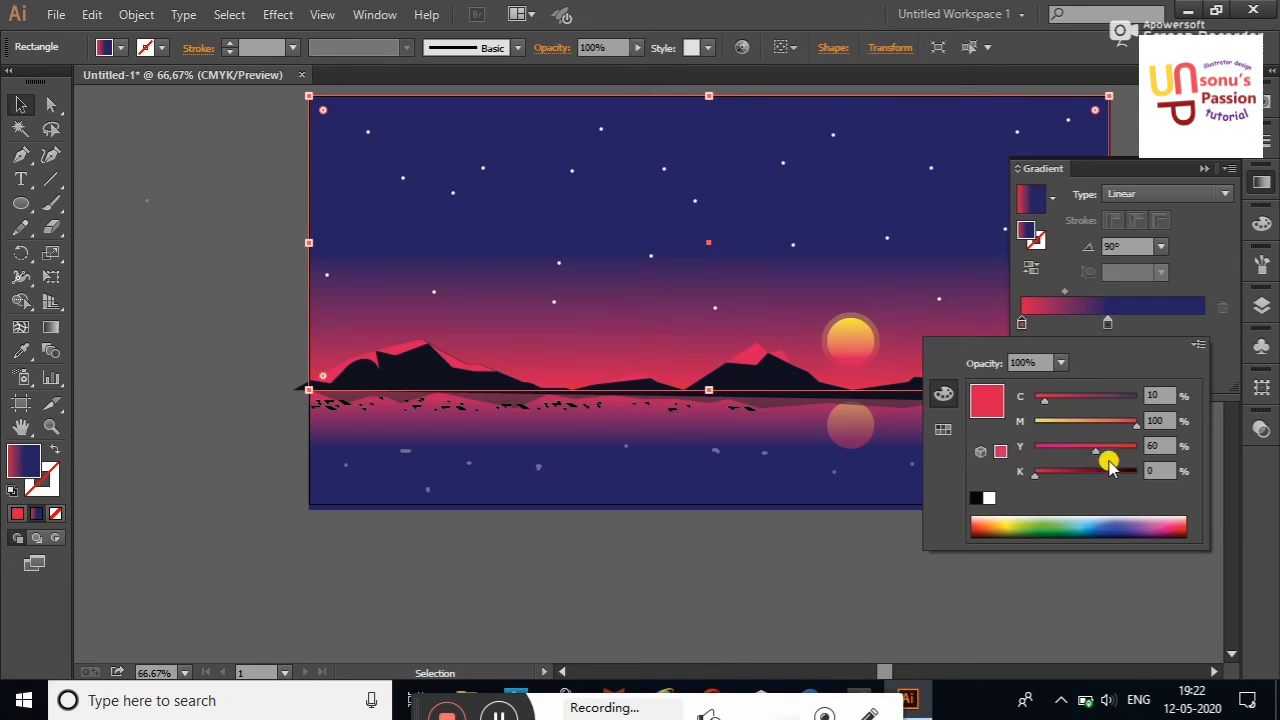
pyautogui.moveTo(1056, 473); pyautogui.dragTo(1051, 474)
pyautogui.click(1117, 447)
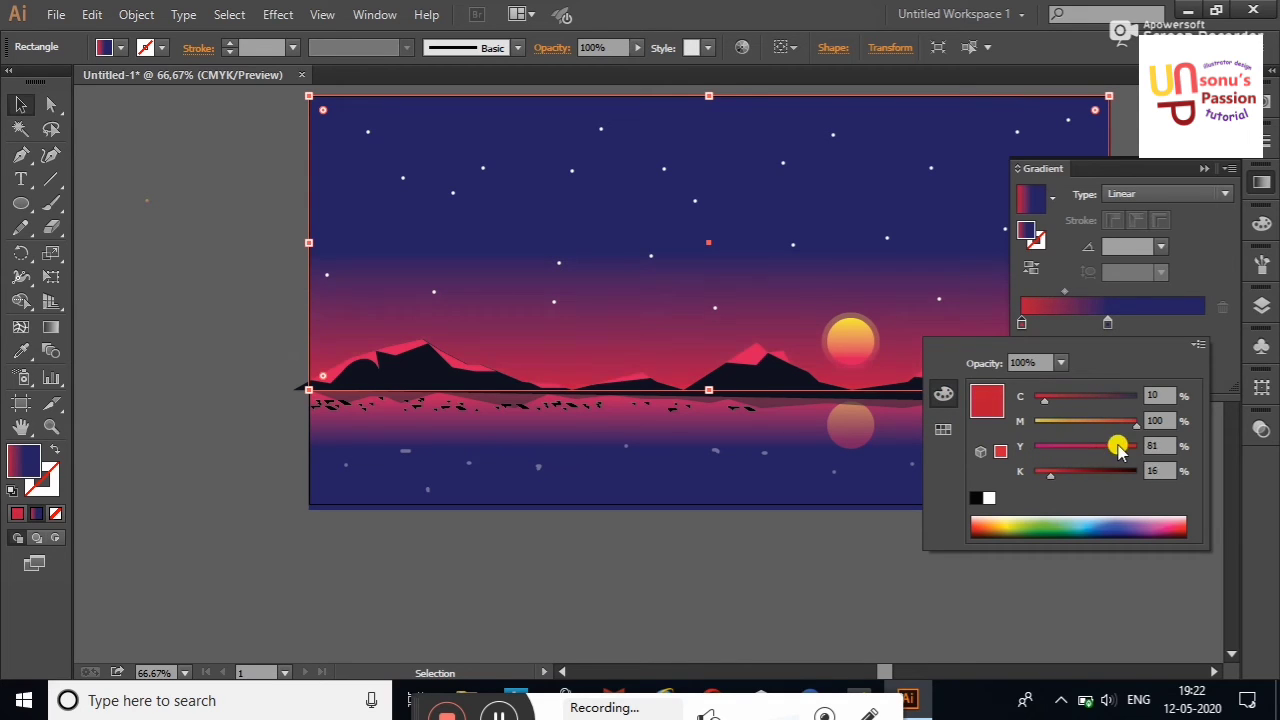
pyautogui.moveTo(1118, 450); pyautogui.dragTo(1065, 450)
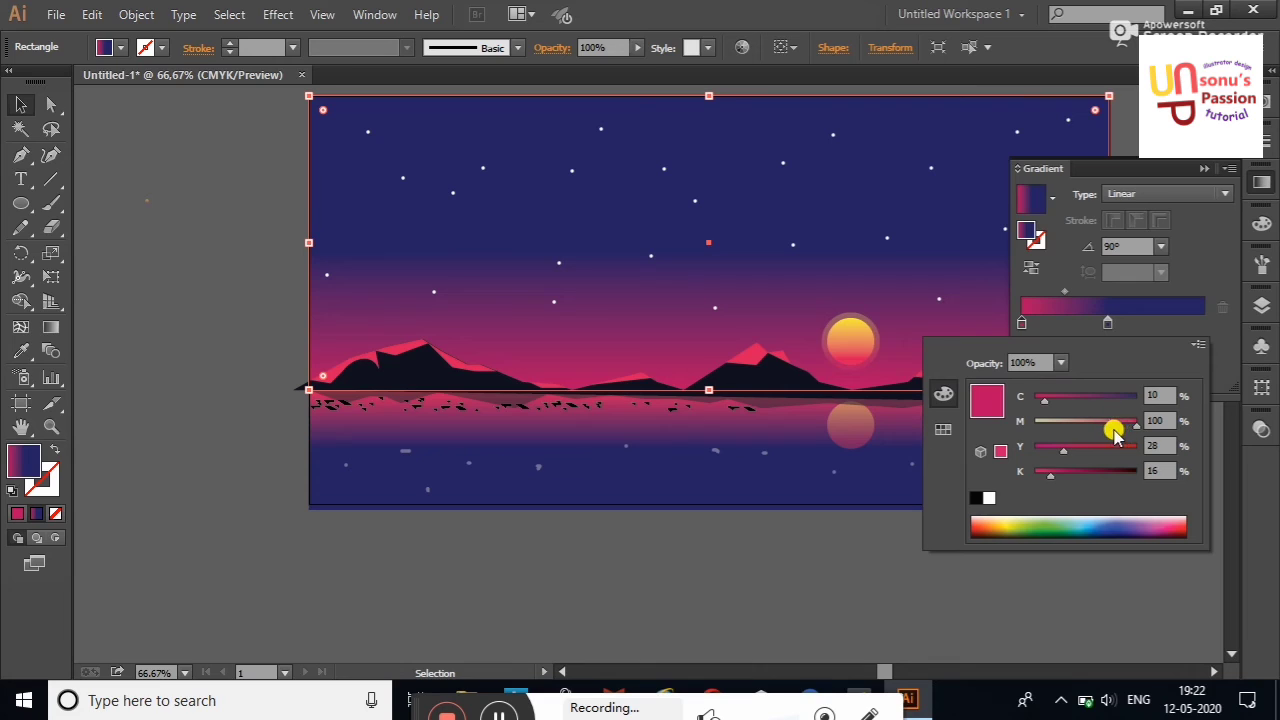
pyautogui.click(1066, 398)
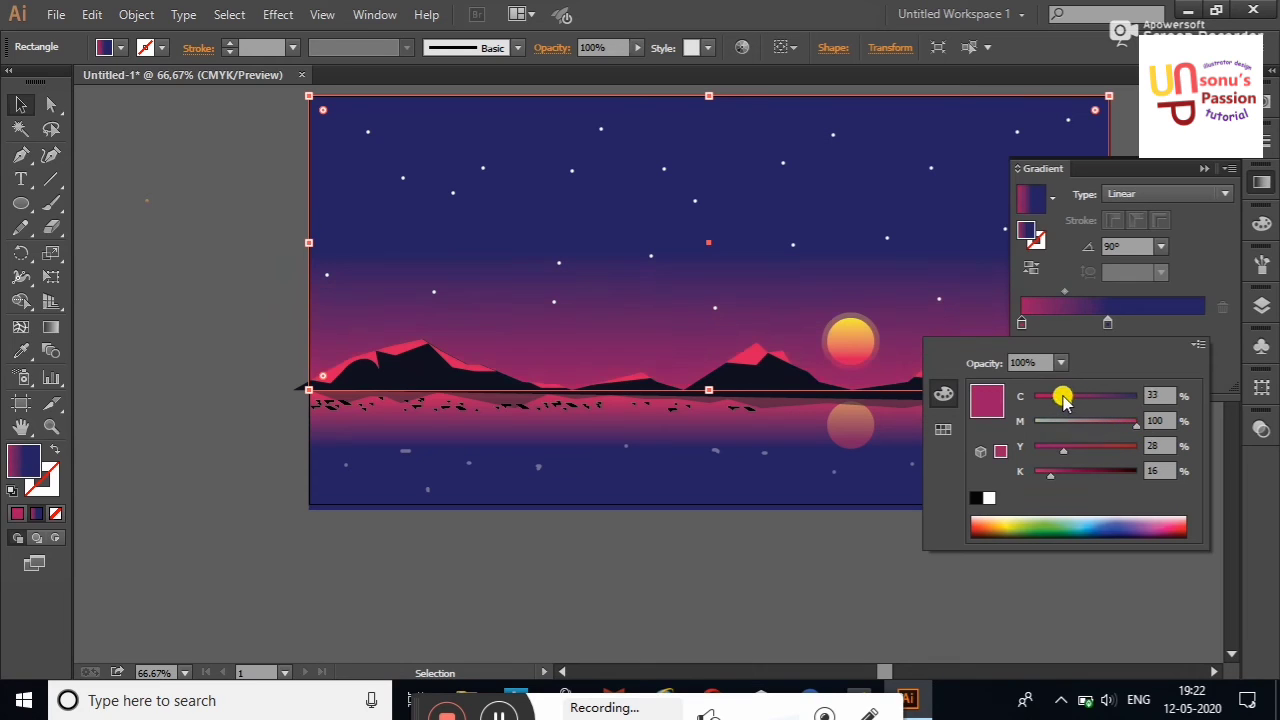
pyautogui.click(1036, 398)
pyautogui.click(1185, 140)
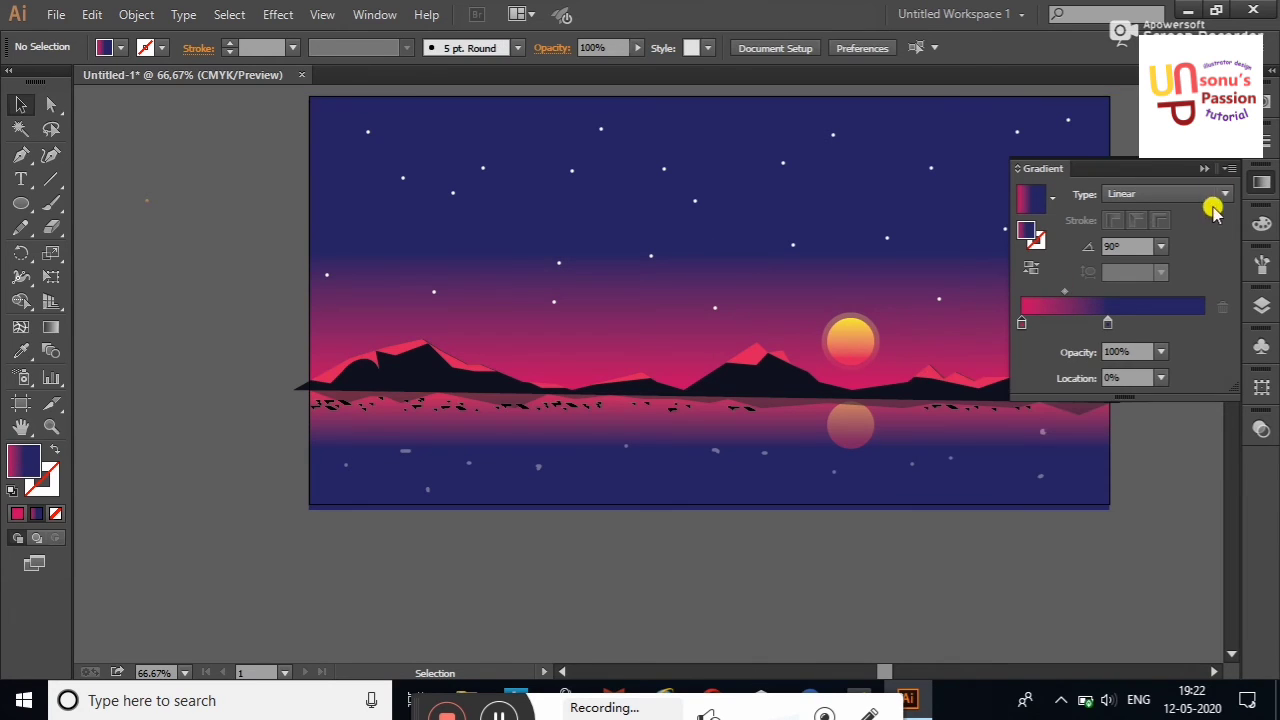
pyautogui.click(1202, 168)
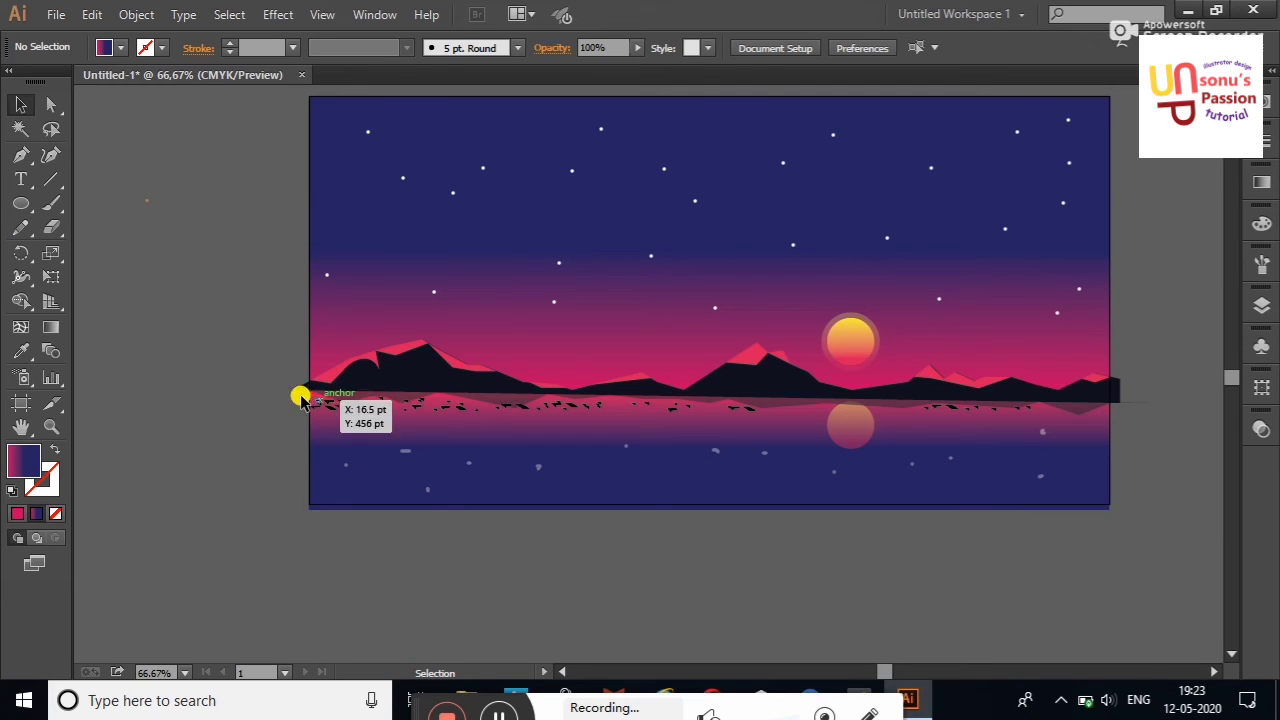
# Place a copy of the black ripple marks on the dark water at the lower right and set its opacity to 52%.
pyautogui.moveTo(491, 395); pyautogui.dragTo(991, 481)
pyautogui.click(1174, 444)
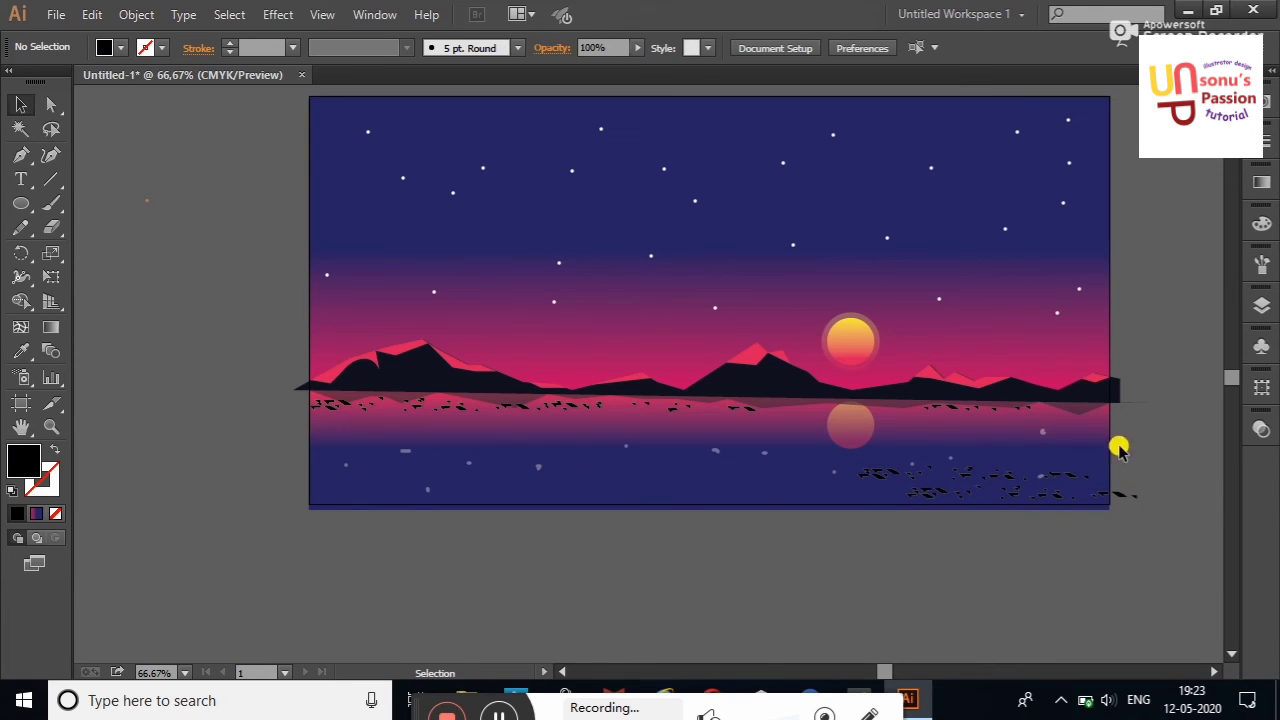
pyautogui.moveTo(845, 465); pyautogui.dragTo(1140, 505)
pyautogui.click(637, 47)
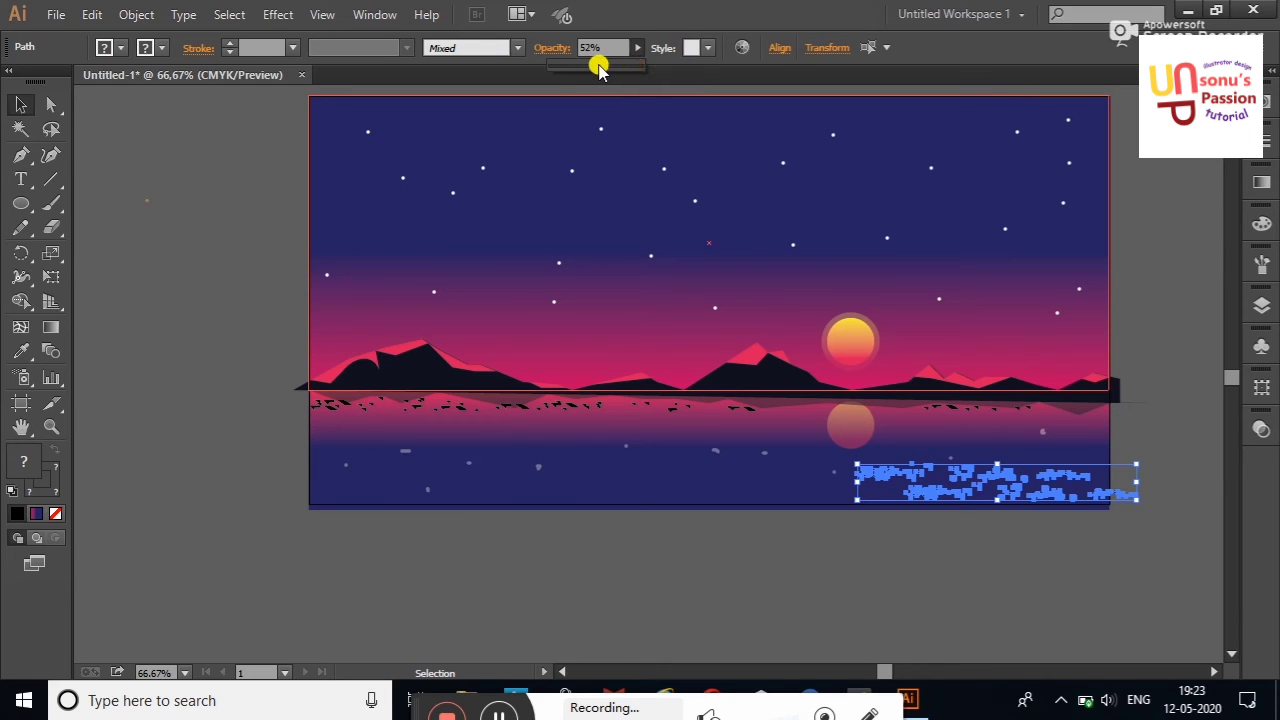
pyautogui.click(267, 196)
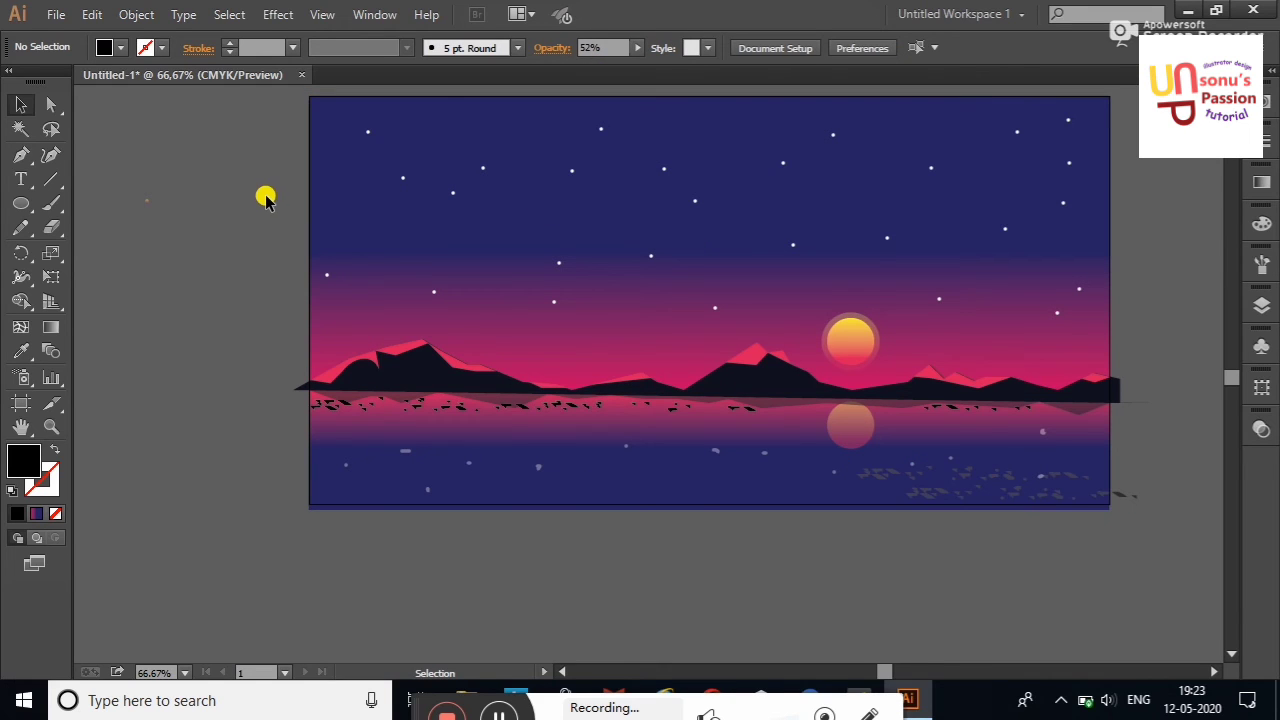
# Set the opacity of the ripple marks along the shoreline below the left and middle mountains to 23%.
pyautogui.moveTo(296, 402); pyautogui.dragTo(762, 452)
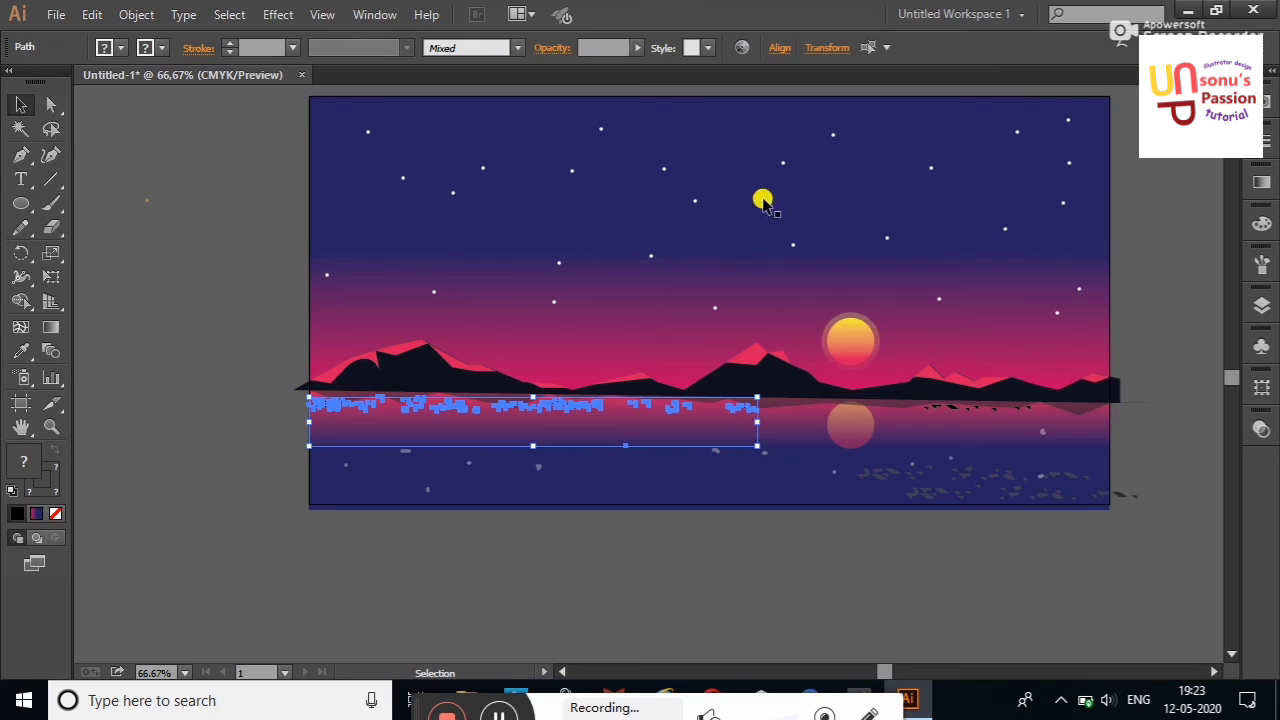
pyautogui.click(637, 47)
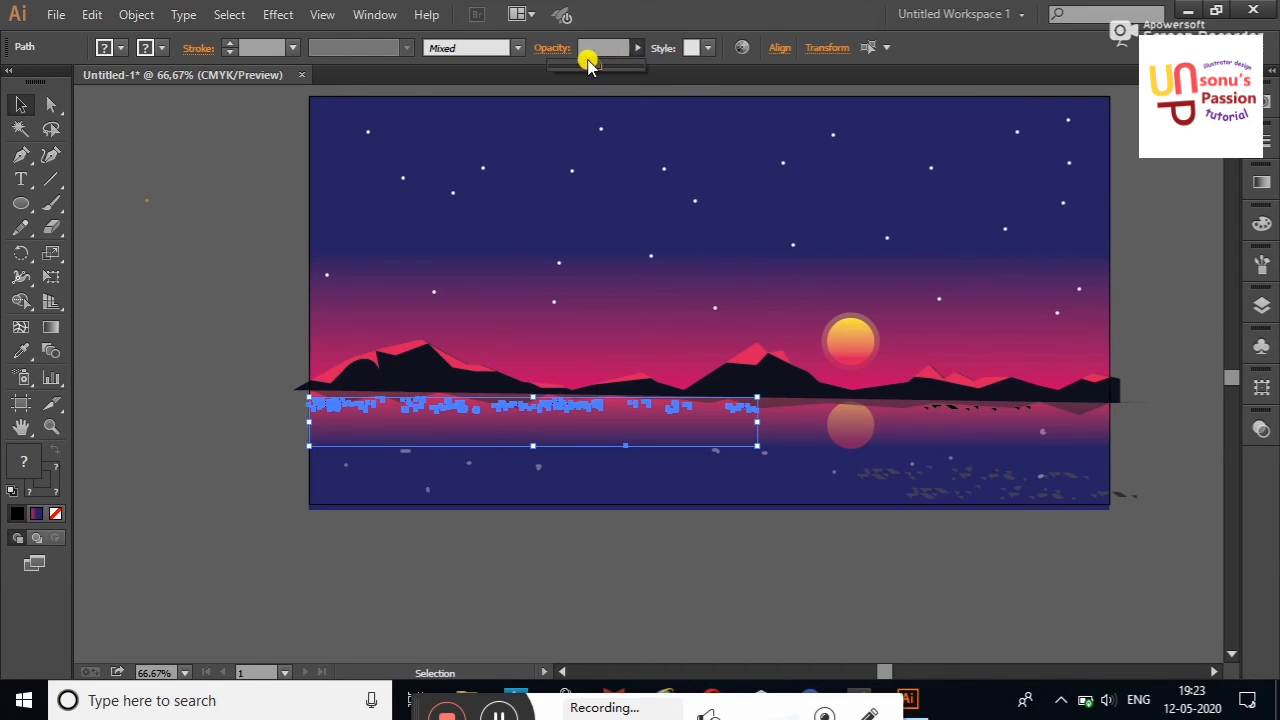
pyautogui.click(213, 226)
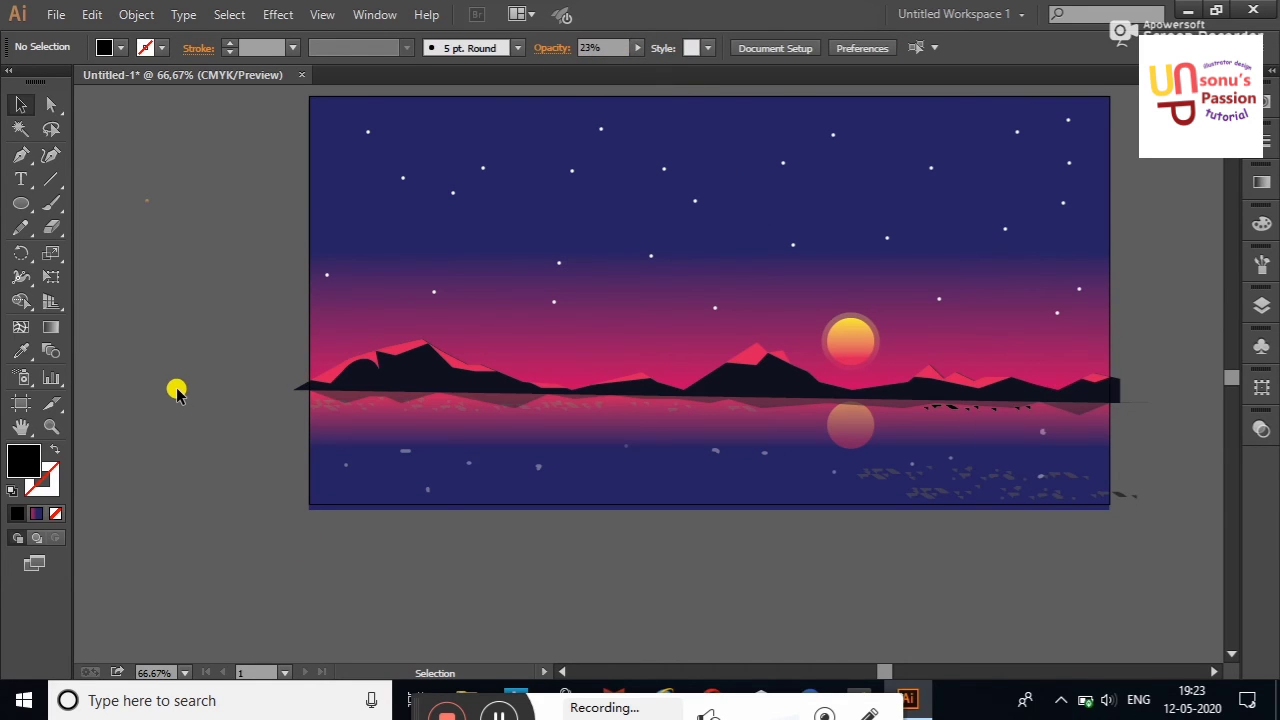
# Shift the translucent lower-right ripple marks slightly up and left, and place a copy on the lower-left water.
pyautogui.moveTo(851, 468); pyautogui.dragTo(1117, 531)
pyautogui.moveTo(1010, 484); pyautogui.dragTo(991, 466)
pyautogui.click(985, 553)
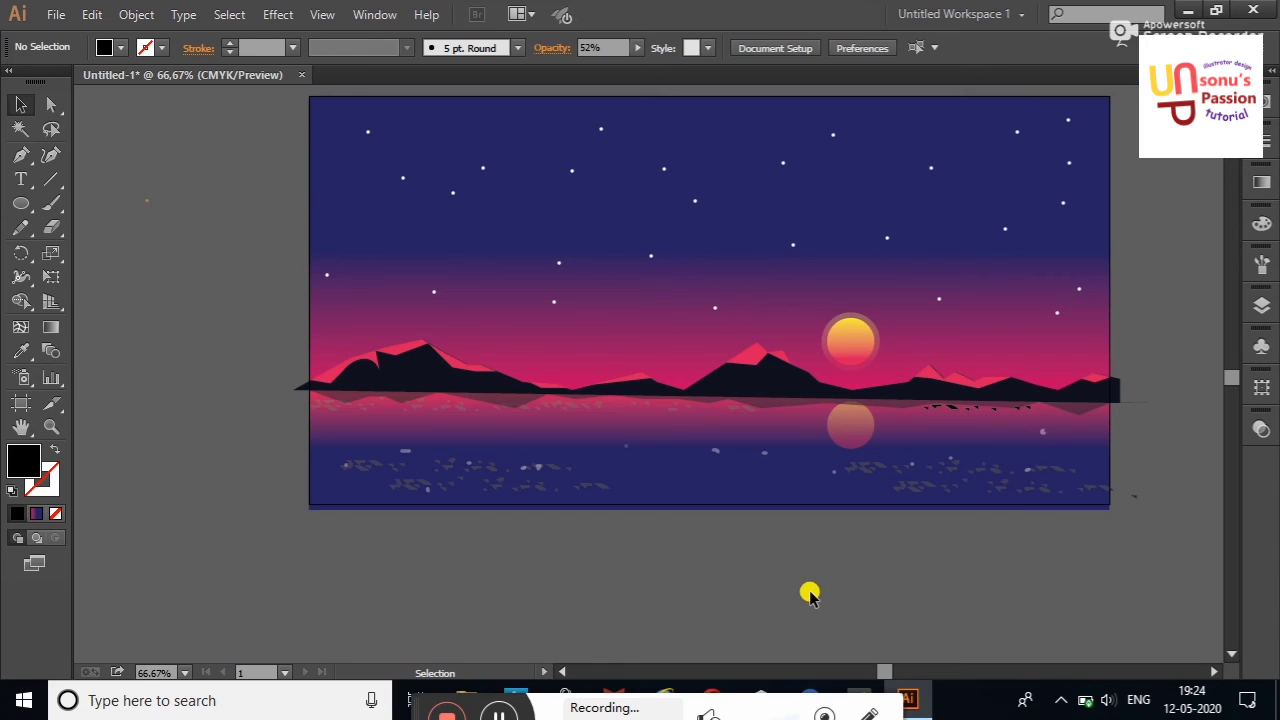
# Draw a low, closed foreground hill silhouette over the artboard's lower-left corner with the Pen tool.
pyautogui.click(22, 157)
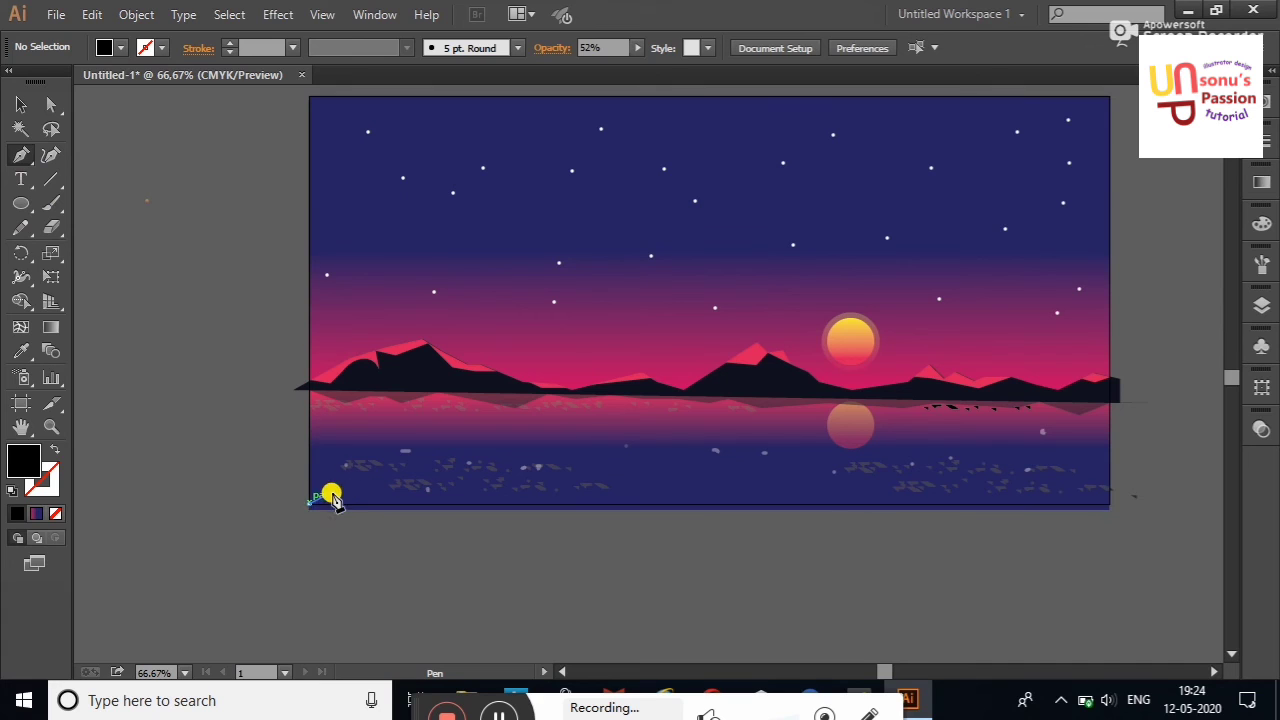
pyautogui.click(310, 504)
pyautogui.click(340, 488)
pyautogui.click(366, 498)
pyautogui.click(420, 489)
pyautogui.click(463, 492)
pyautogui.click(513, 504)
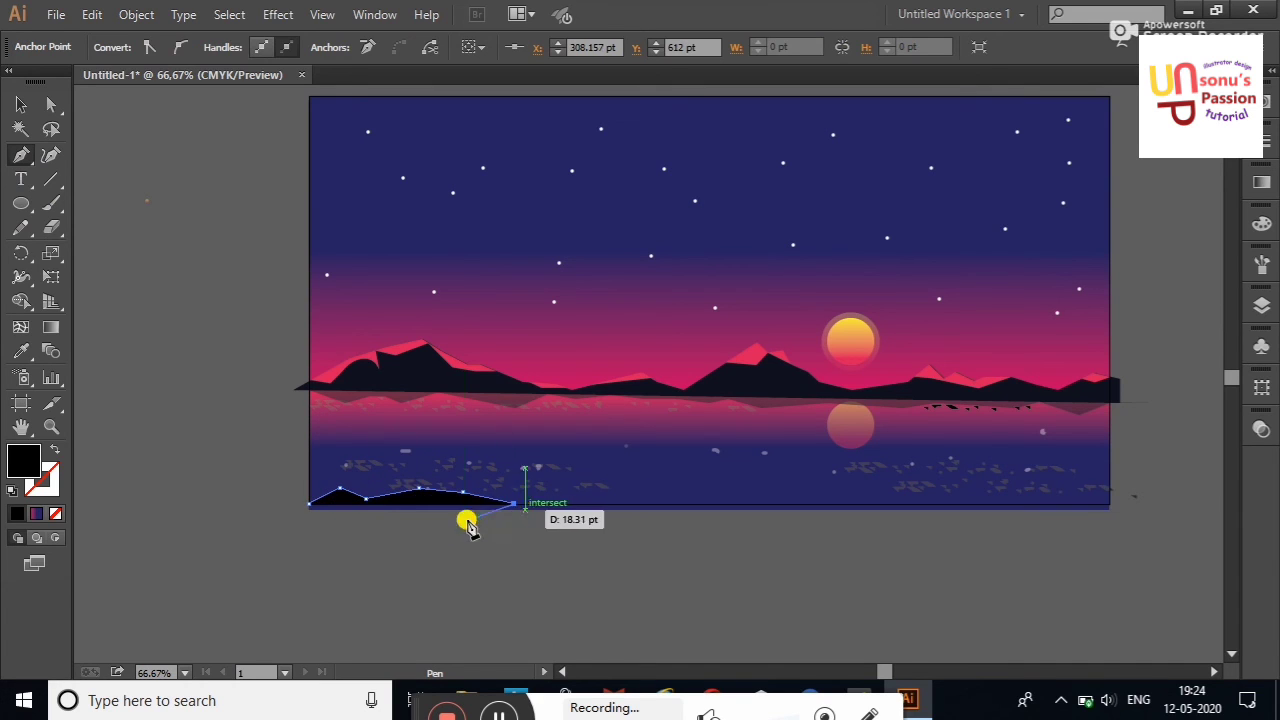
pyautogui.click(517, 534)
pyautogui.click(293, 521)
pyautogui.click(308, 504)
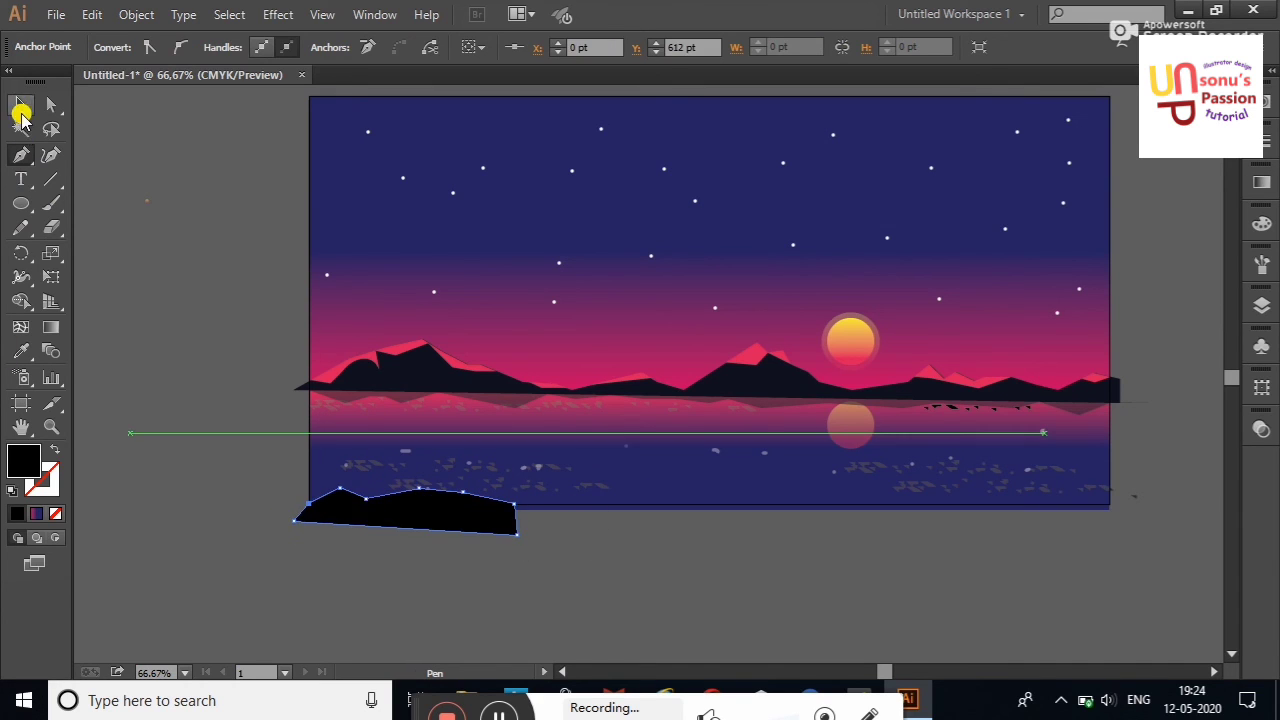
# Fill the foreground hill shape with the dark colour sampled from the left mountain using the Eyedropper.
pyautogui.click(22, 106)
pyautogui.click(486, 583)
pyautogui.click(471, 524)
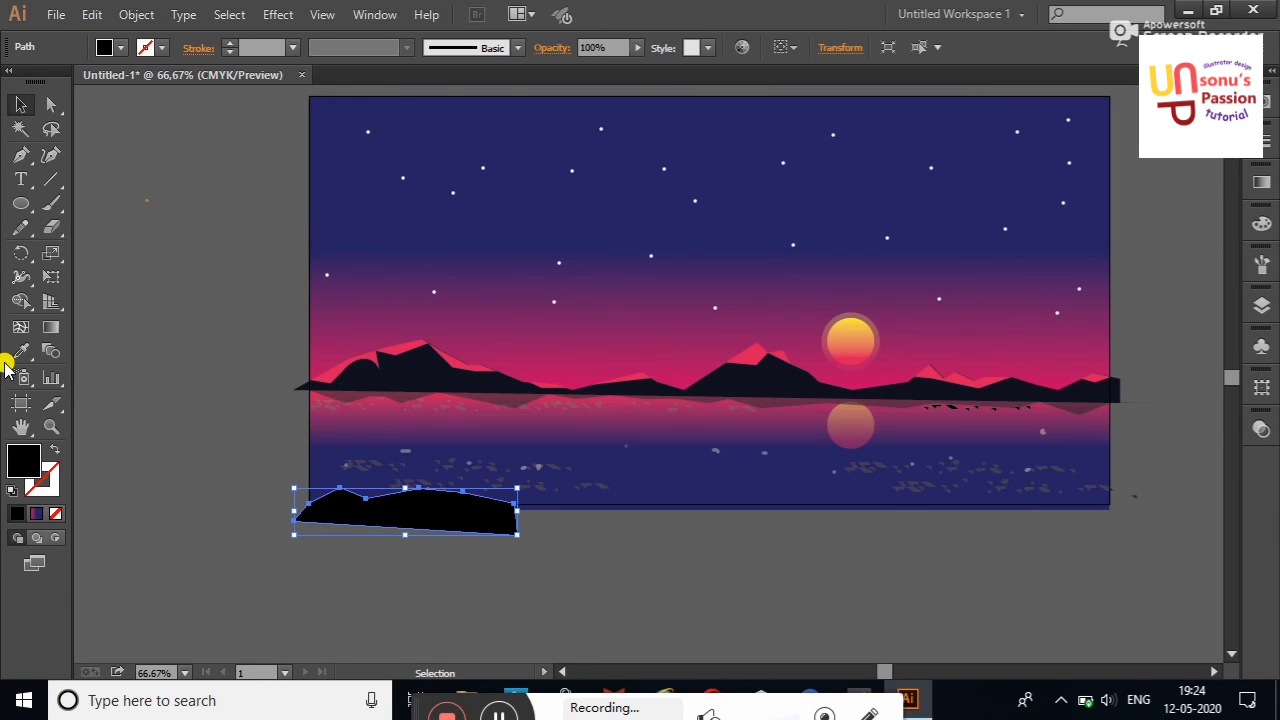
pyautogui.click(21, 351)
pyautogui.click(431, 360)
pyautogui.click(21, 104)
pyautogui.click(160, 200)
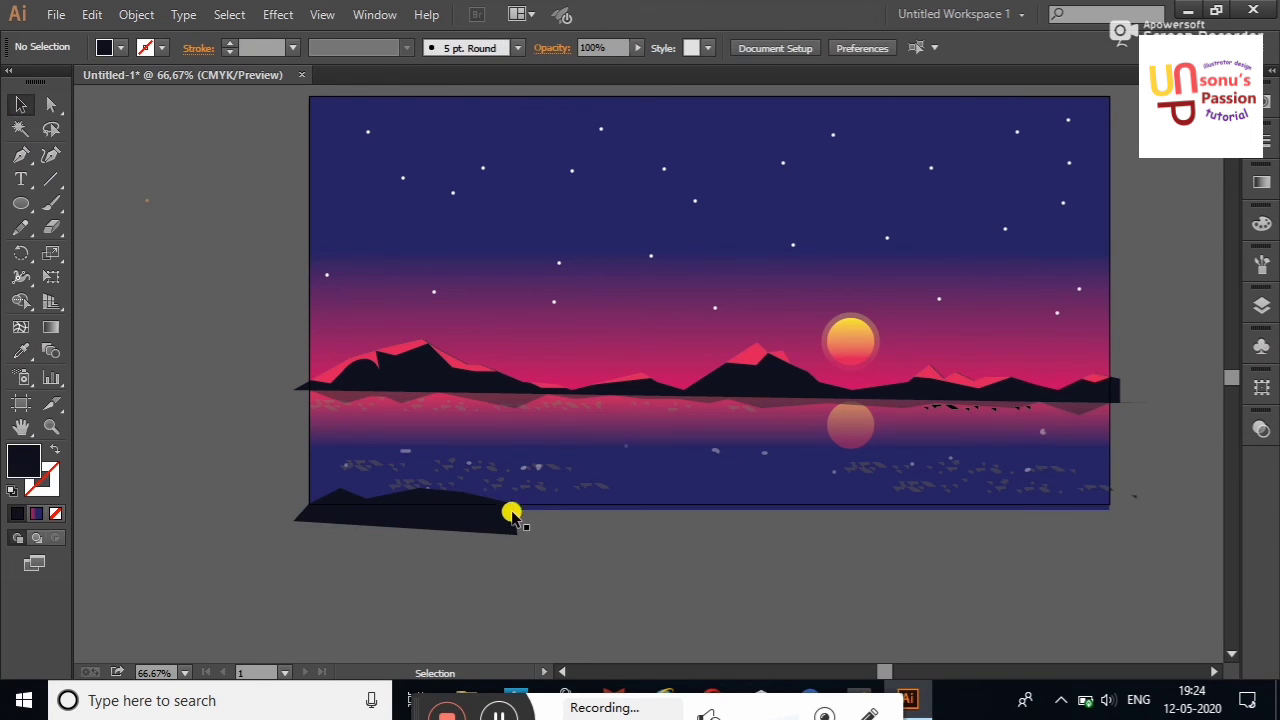
# Nudge the foreground hill shape slightly up and left, and delete it.
pyautogui.click(507, 522)
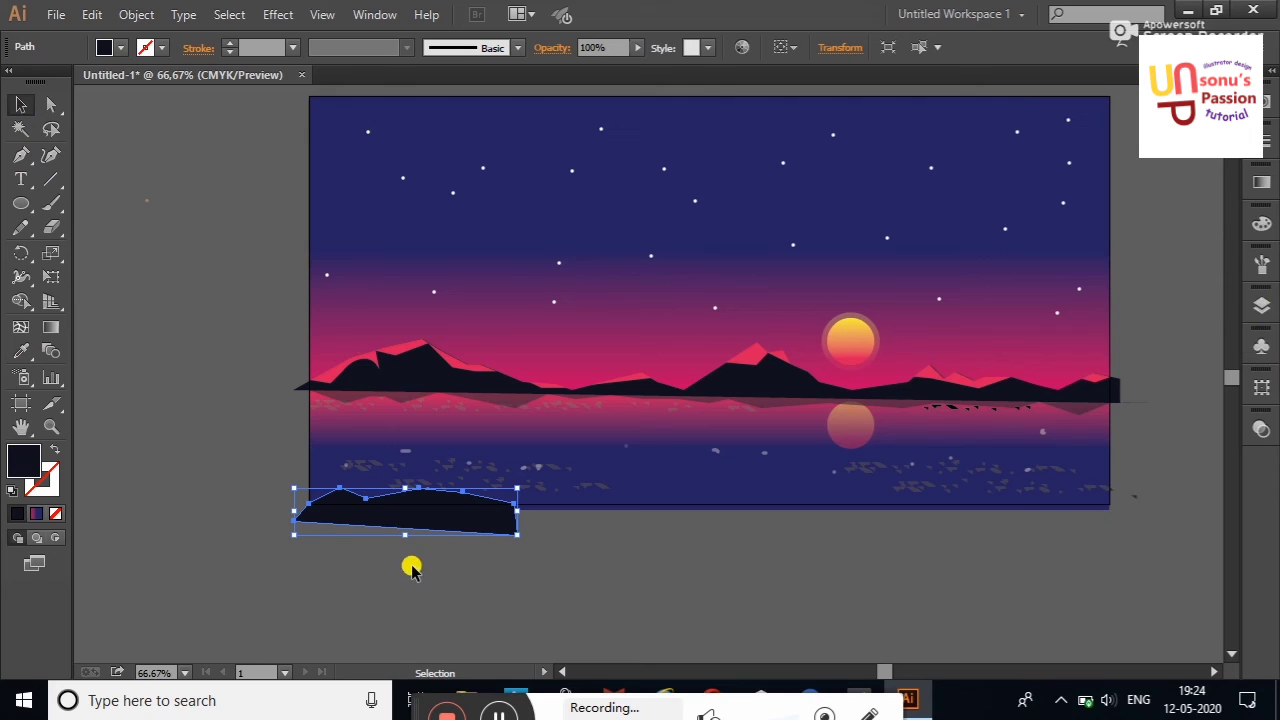
pyautogui.press('Up')
pyautogui.press('Up')
pyautogui.press('Up')
pyautogui.press('Up')
pyautogui.press('Up')
pyautogui.press('Up')
pyautogui.press('Up')
pyautogui.press('Up')
pyautogui.press('Up')
pyautogui.press('Left')
pyautogui.press('Left')
pyautogui.press('Left')
pyautogui.press('Left')
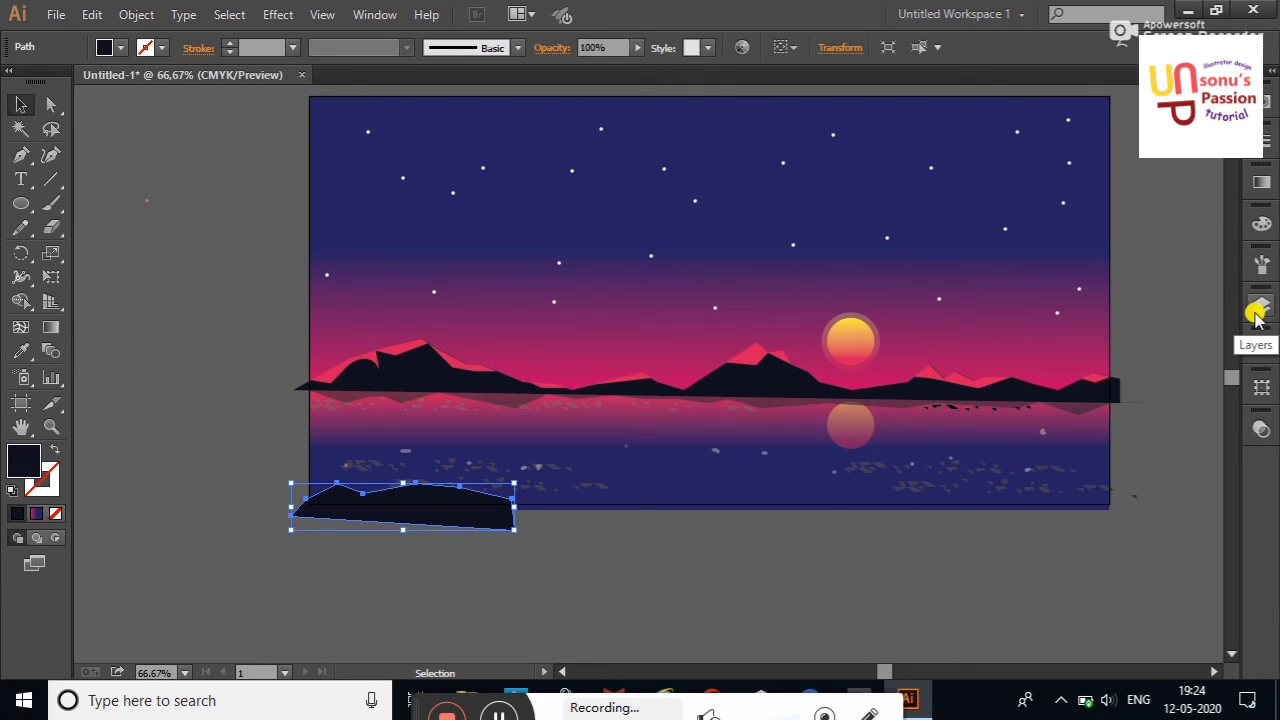
pyautogui.press('Delete')
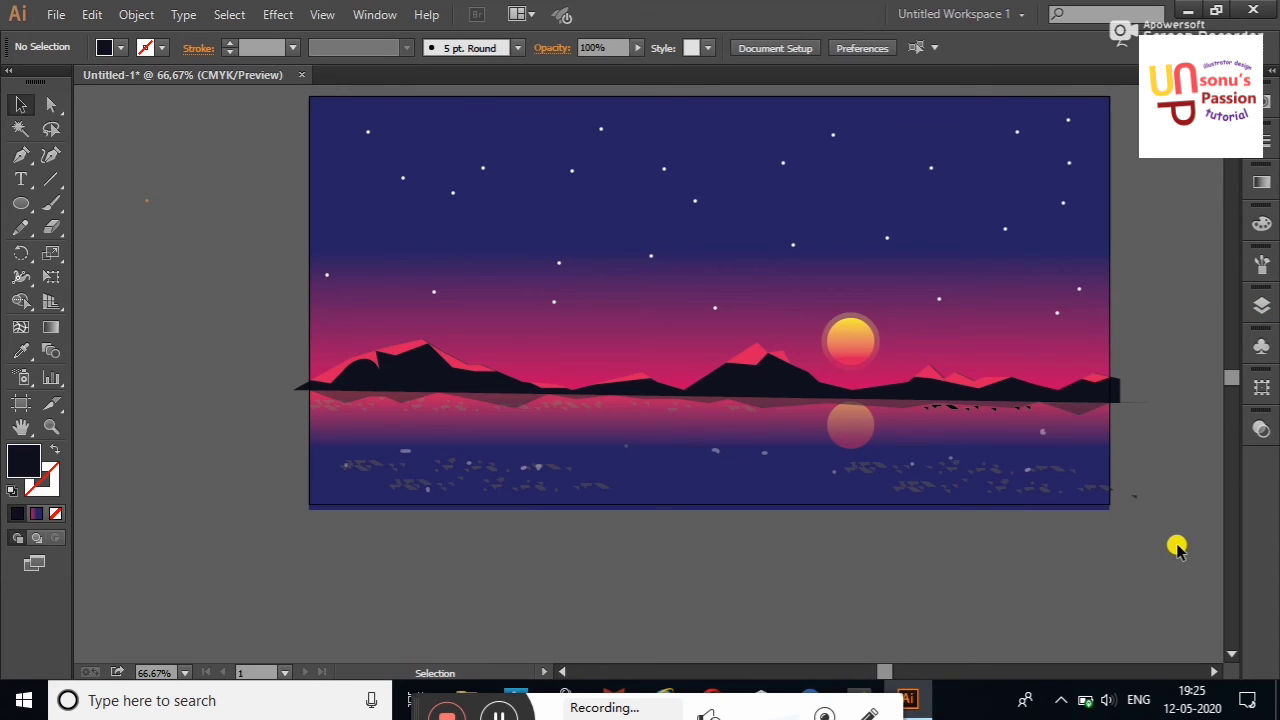
# Create a small circle 10 pt wide on the empty canvas beside the artboard with the Ellipse tool.
pyautogui.click(51, 204)
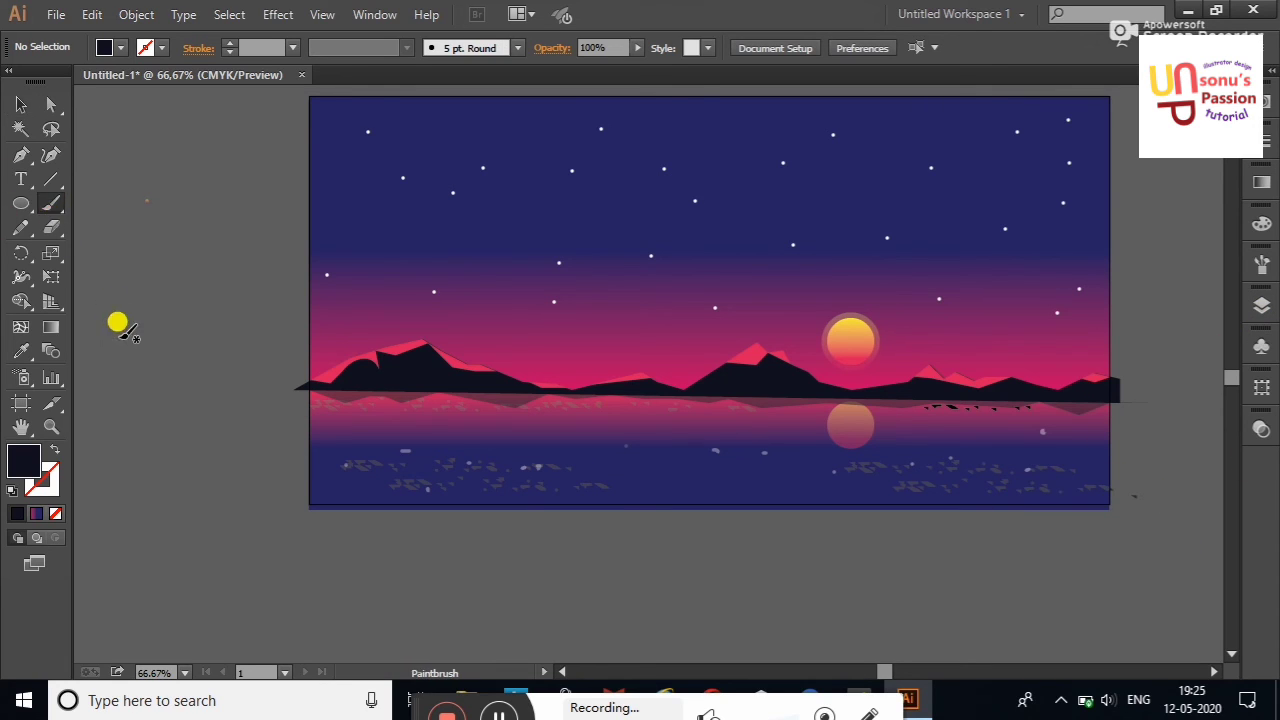
pyautogui.click(21, 203)
pyautogui.click(186, 377)
pyautogui.write('10')
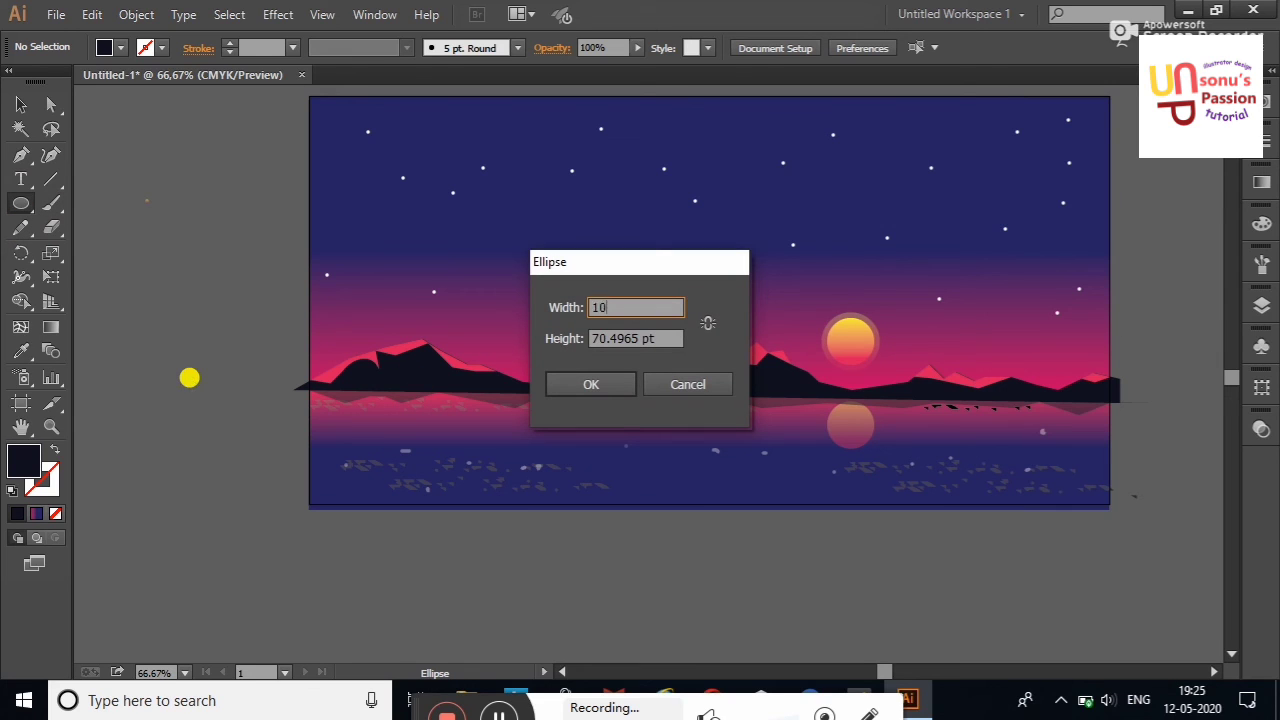
pyautogui.click(652, 338)
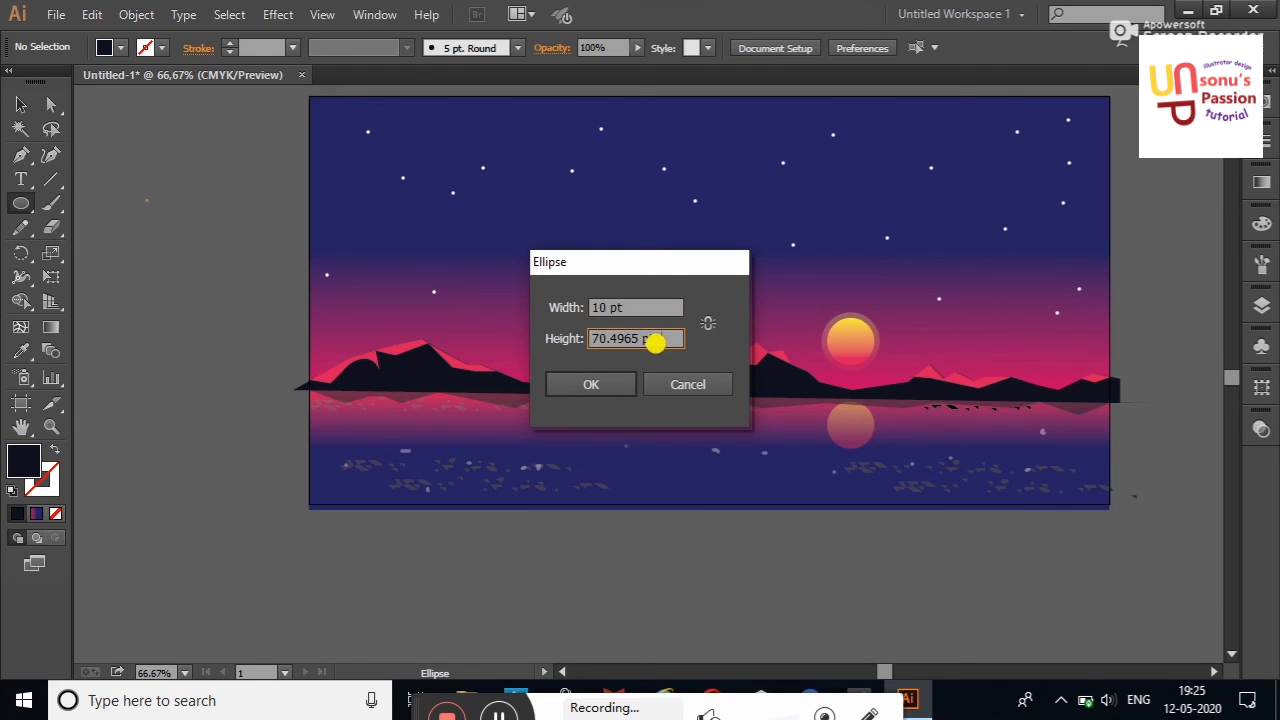
pyautogui.press('Return')
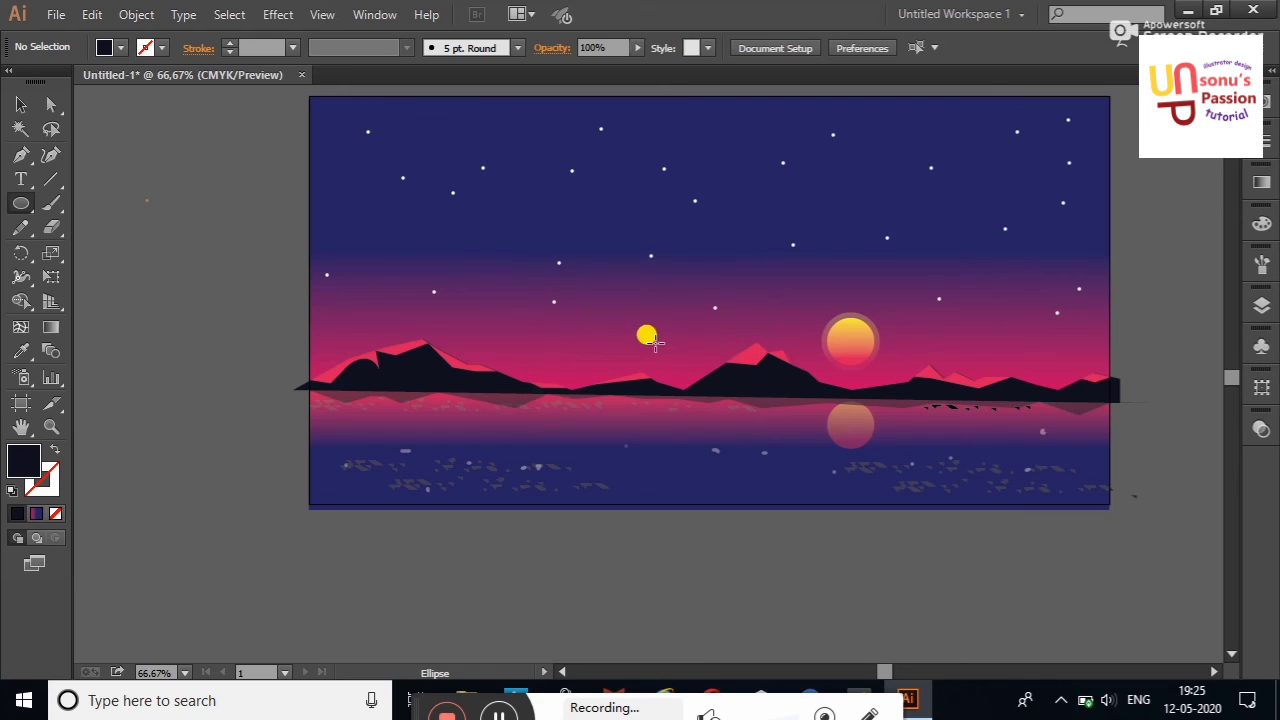
# Select the small circle and fill it with the magenta-to-navy gradient.
pyautogui.click(21, 104)
pyautogui.click(172, 338)
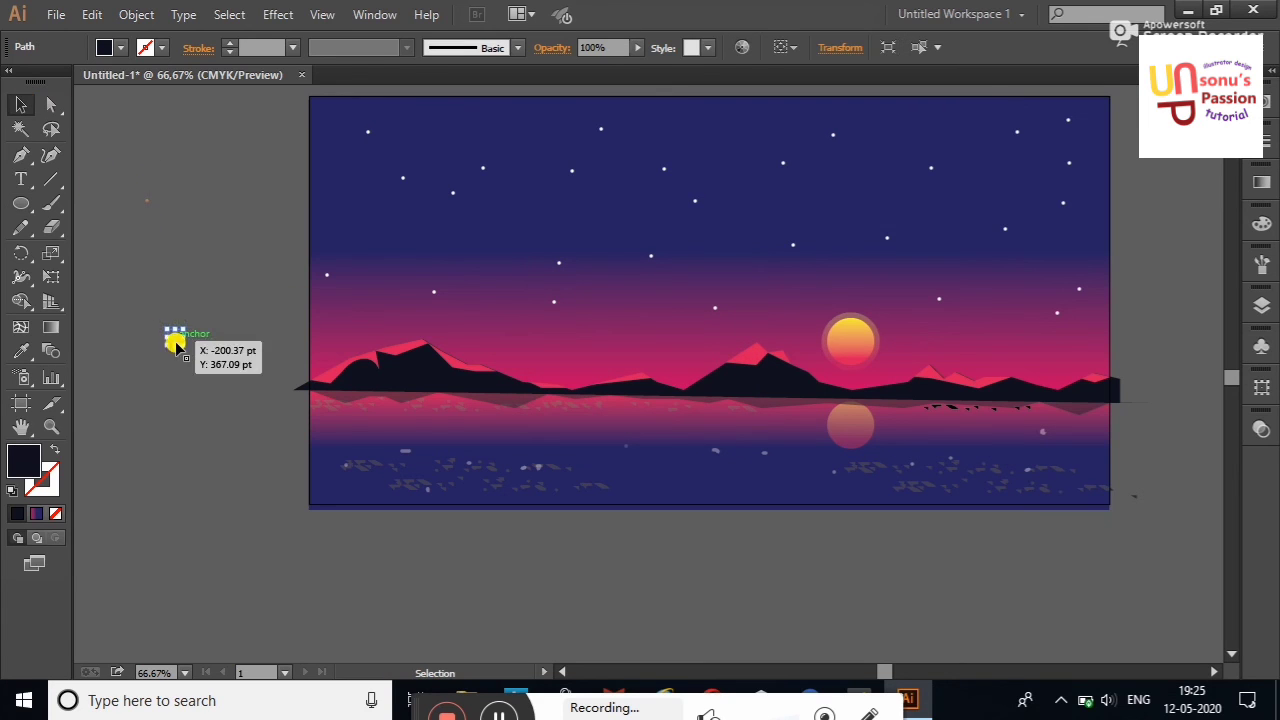
pyautogui.click(118, 48)
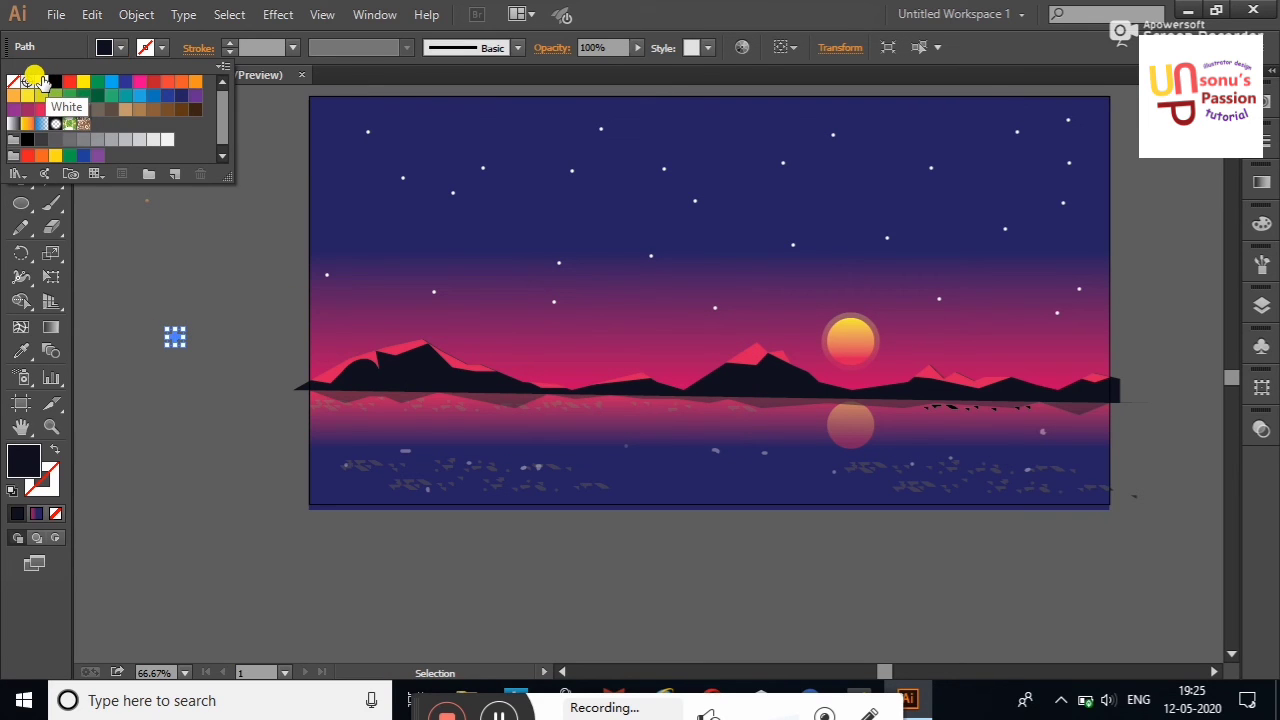
pyautogui.click(1259, 186)
pyautogui.click(1259, 186)
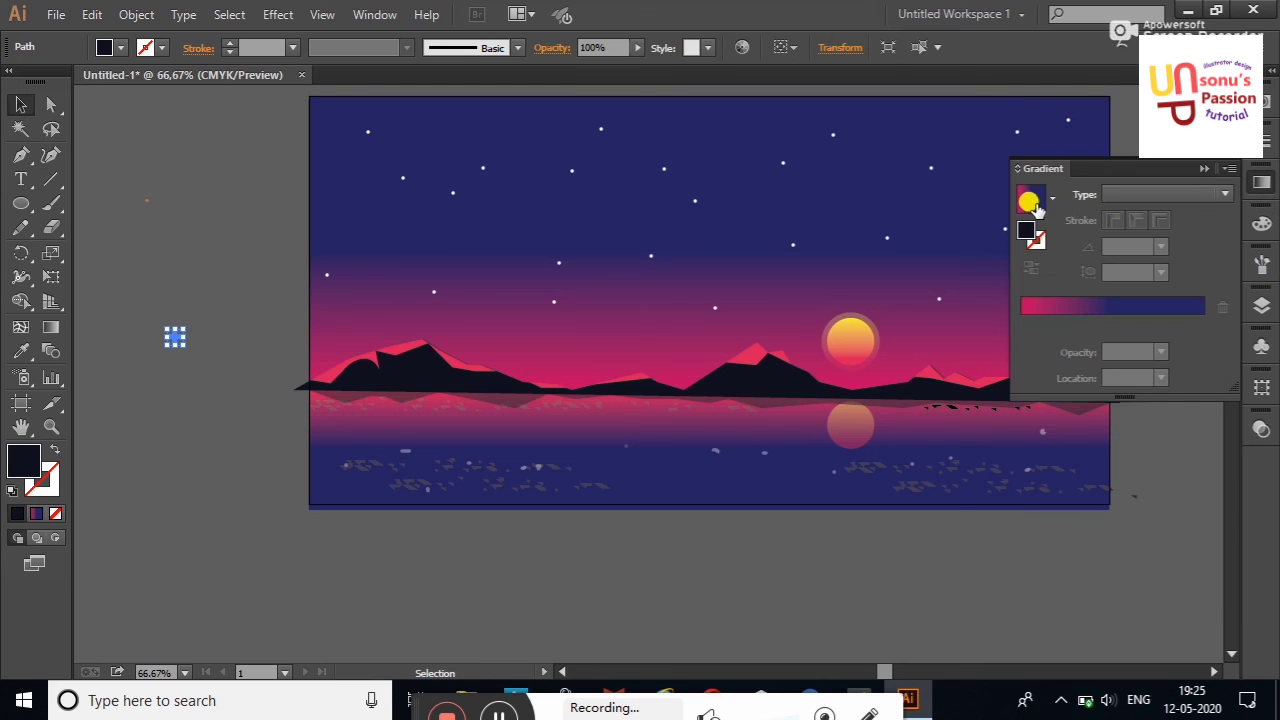
pyautogui.click(1030, 202)
pyautogui.click(1204, 168)
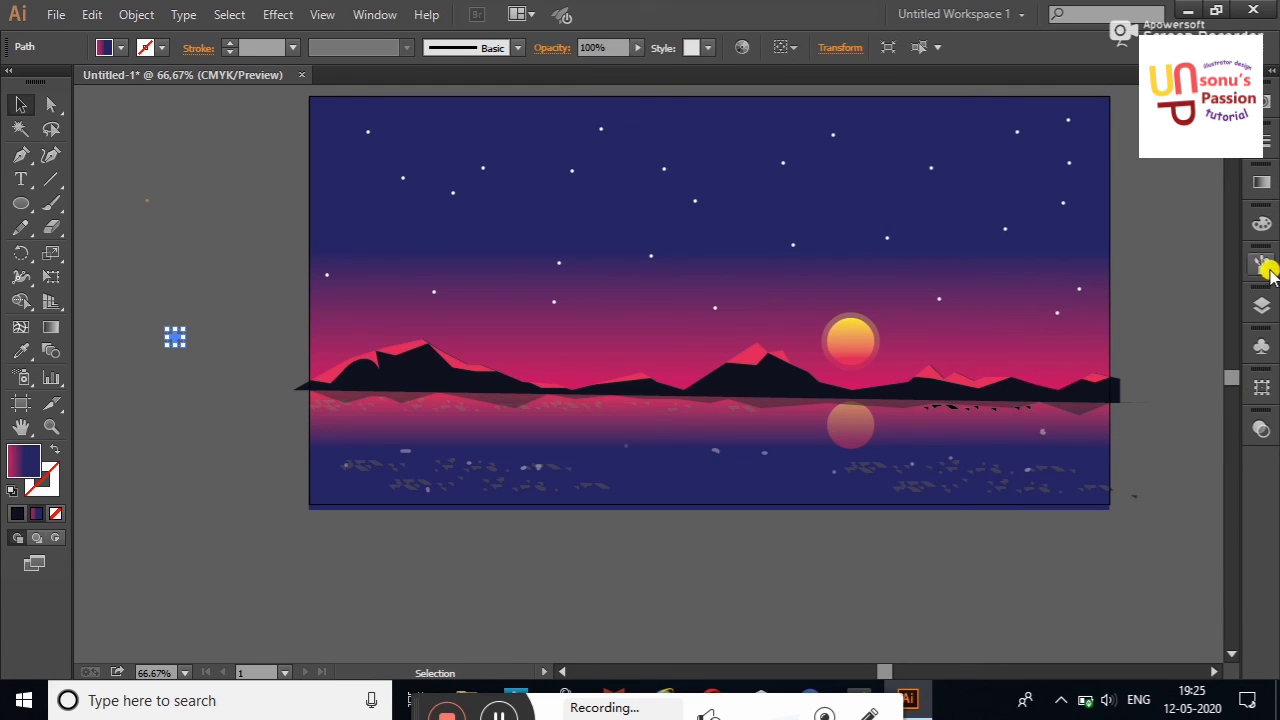
# Try to create a scatter brush from the gradient-filled circle.
pyautogui.click(1266, 270)
pyautogui.moveTo(168, 336); pyautogui.dragTo(1087, 325)
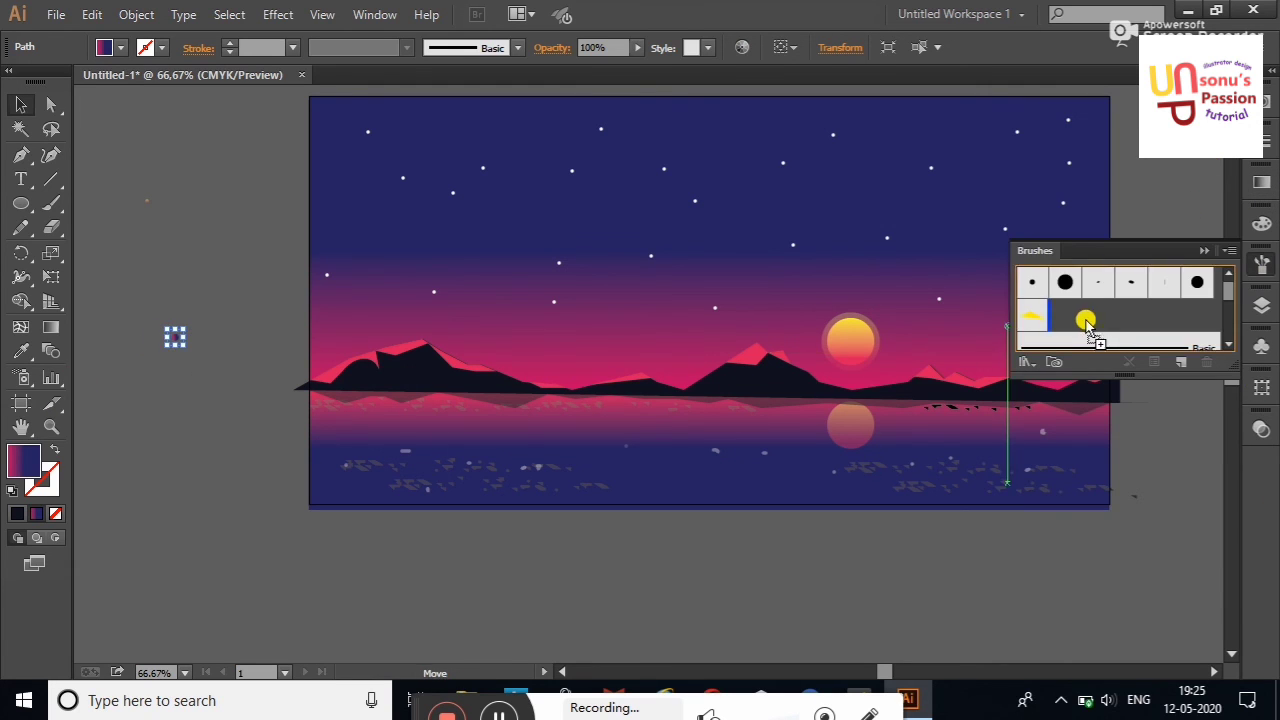
pyautogui.click(591, 490)
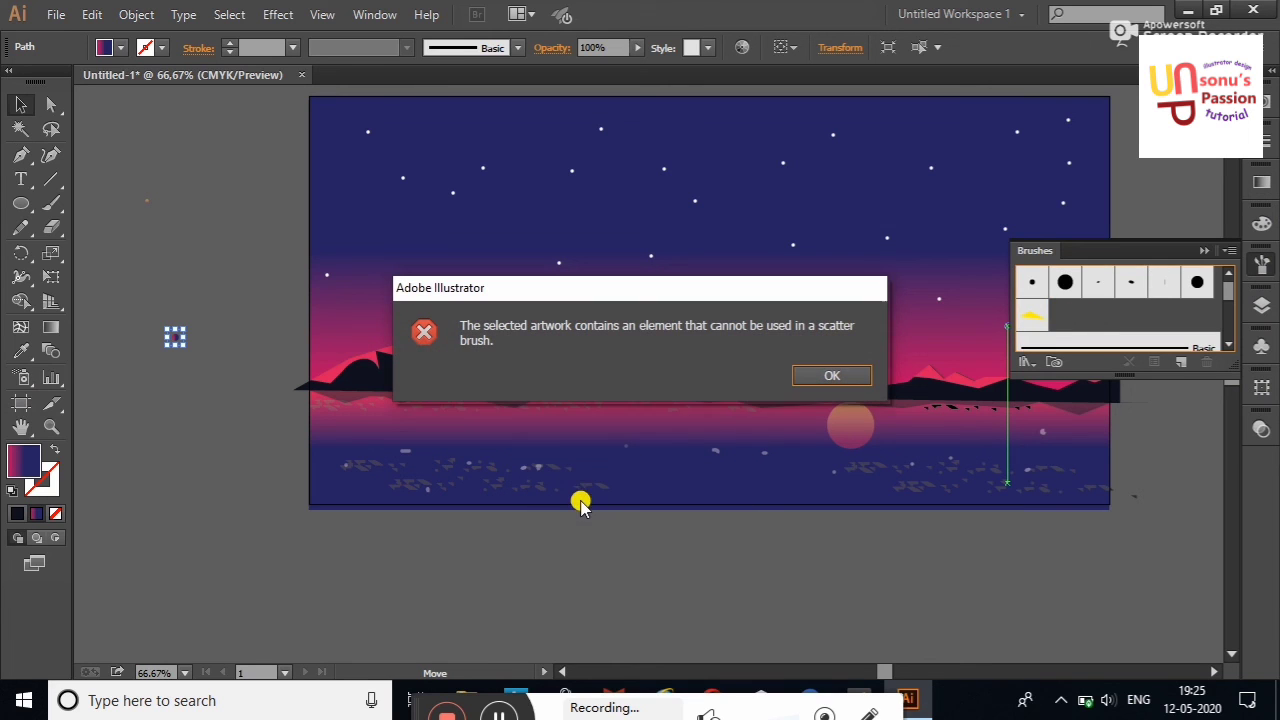
pyautogui.click(852, 378)
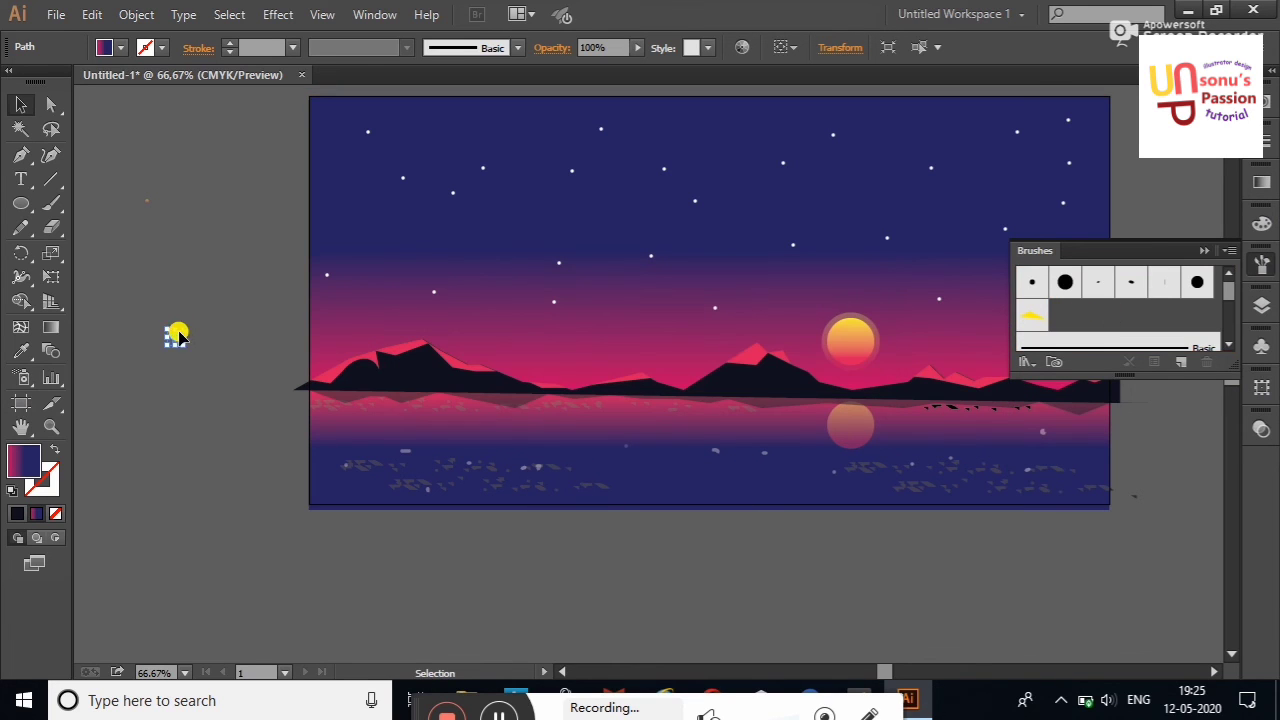
pyautogui.moveTo(174, 335)
pyautogui.mouseDown()
pyautogui.moveTo(1182, 366)
pyautogui.moveTo(1068, 308)
pyautogui.mouseUp()
pyautogui.click(593, 488)
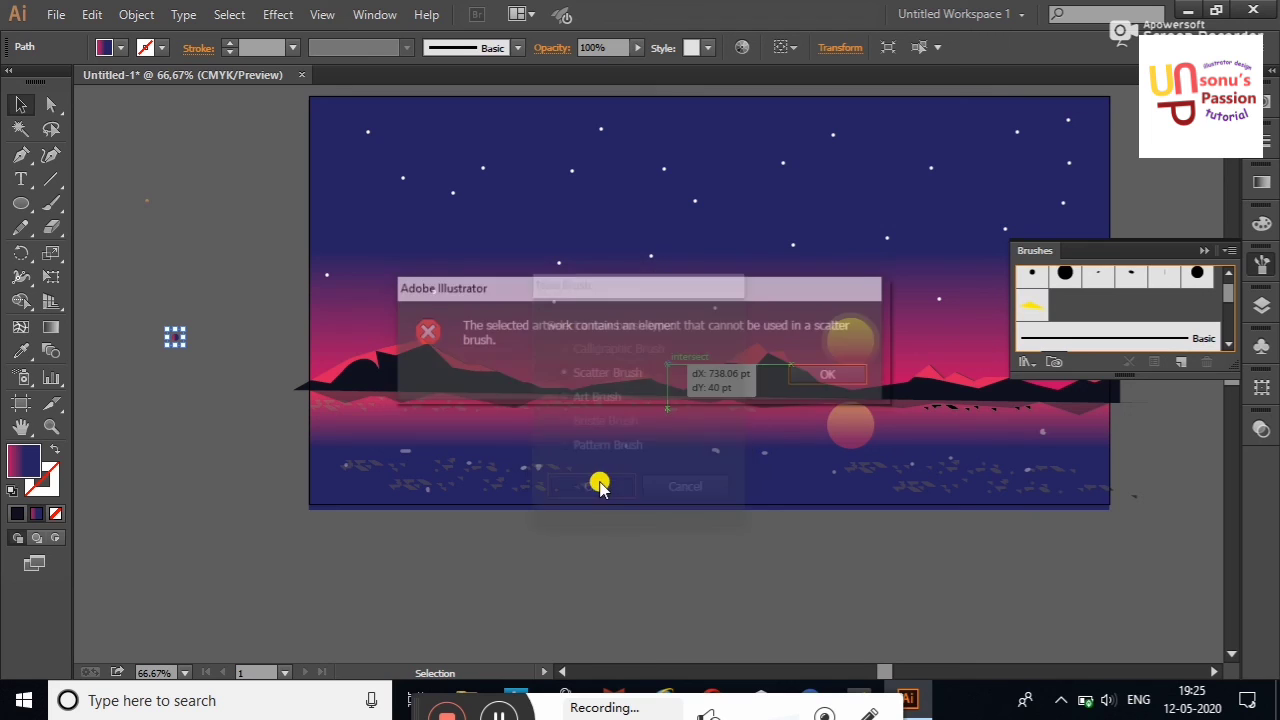
pyautogui.click(830, 376)
pyautogui.click(1204, 250)
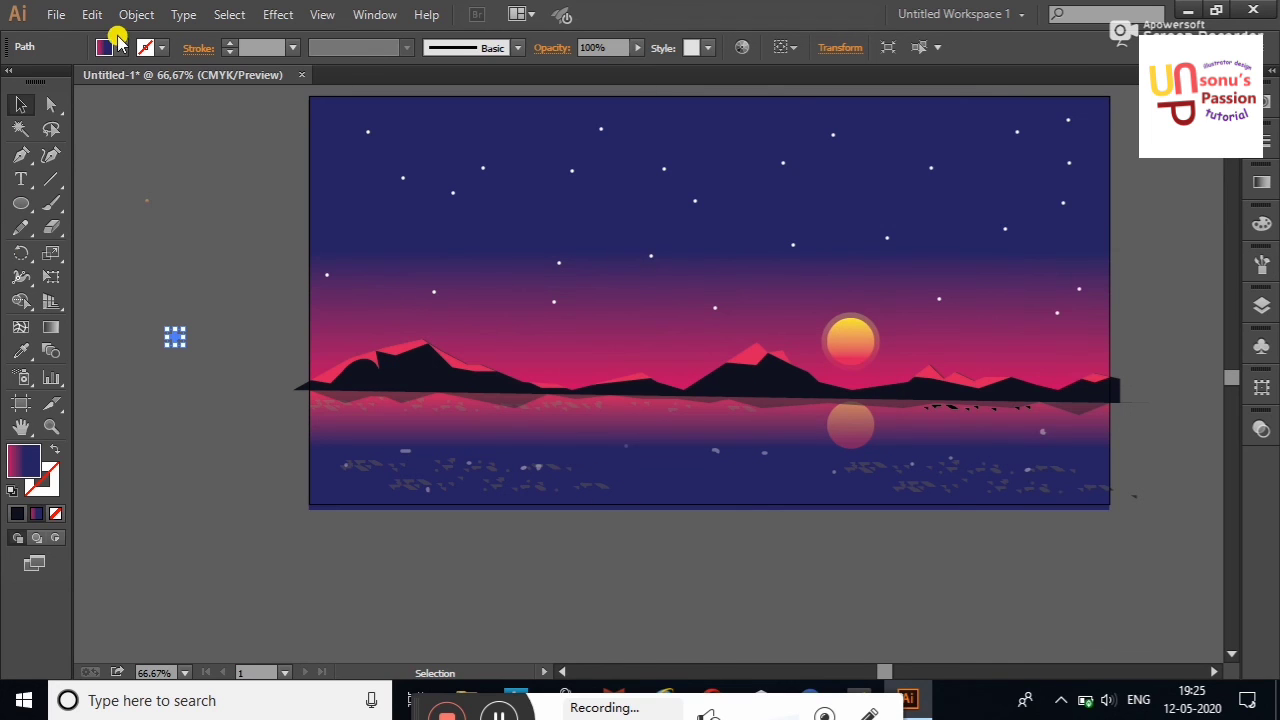
# Fill the small circle with white and start a new scatter brush from it.
pyautogui.click(119, 47)
pyautogui.click(41, 82)
pyautogui.click(249, 323)
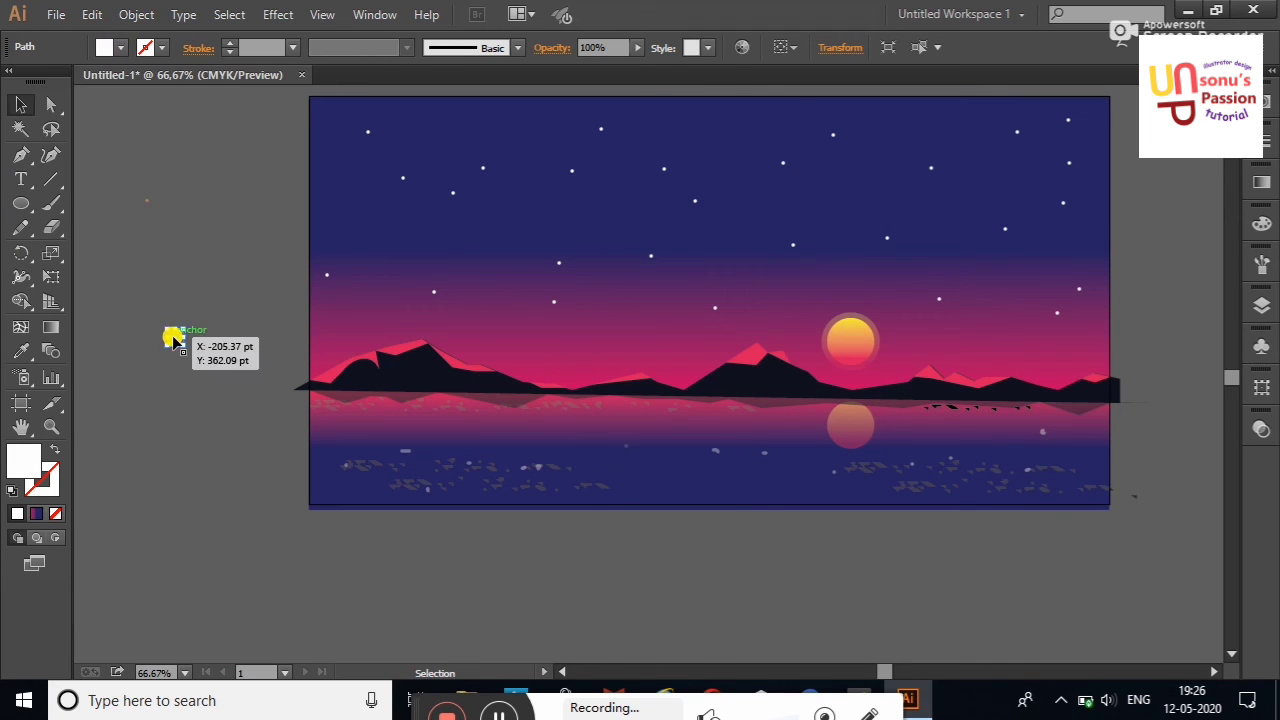
pyautogui.moveTo(174, 337)
pyautogui.mouseDown()
pyautogui.moveTo(1272, 284)
pyautogui.moveTo(1249, 254)
pyautogui.moveTo(1128, 289)
pyautogui.mouseUp()
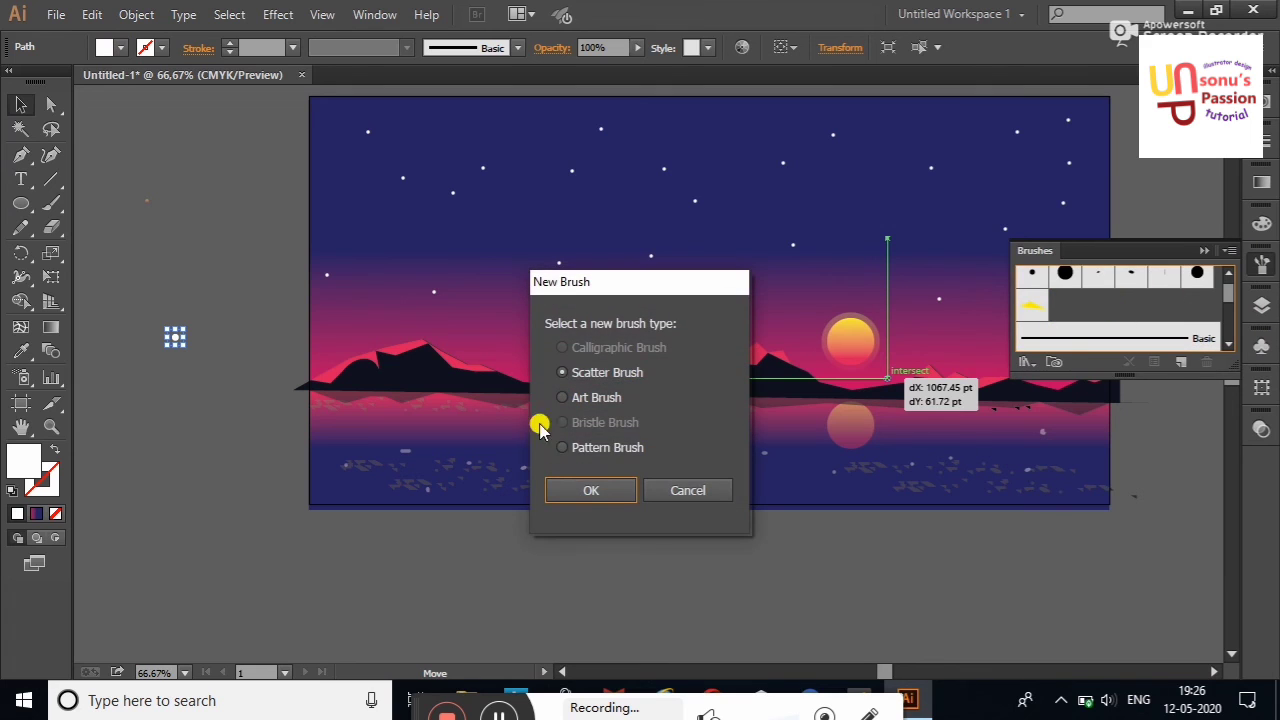
pyautogui.click(572, 484)
# Set the new scatter brush's size, spacing and scatter to Random.
pyautogui.click(266, 121)
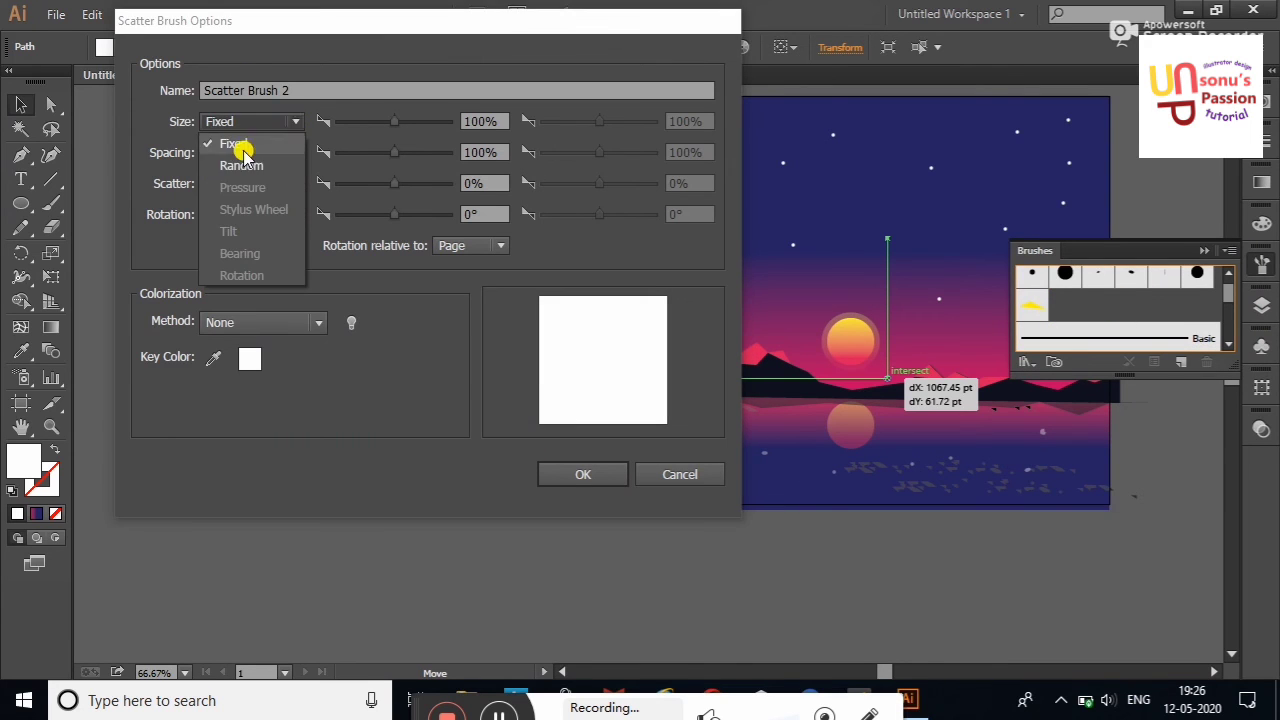
pyautogui.click(242, 152)
pyautogui.click(302, 150)
pyautogui.click(274, 195)
pyautogui.click(289, 183)
pyautogui.click(280, 222)
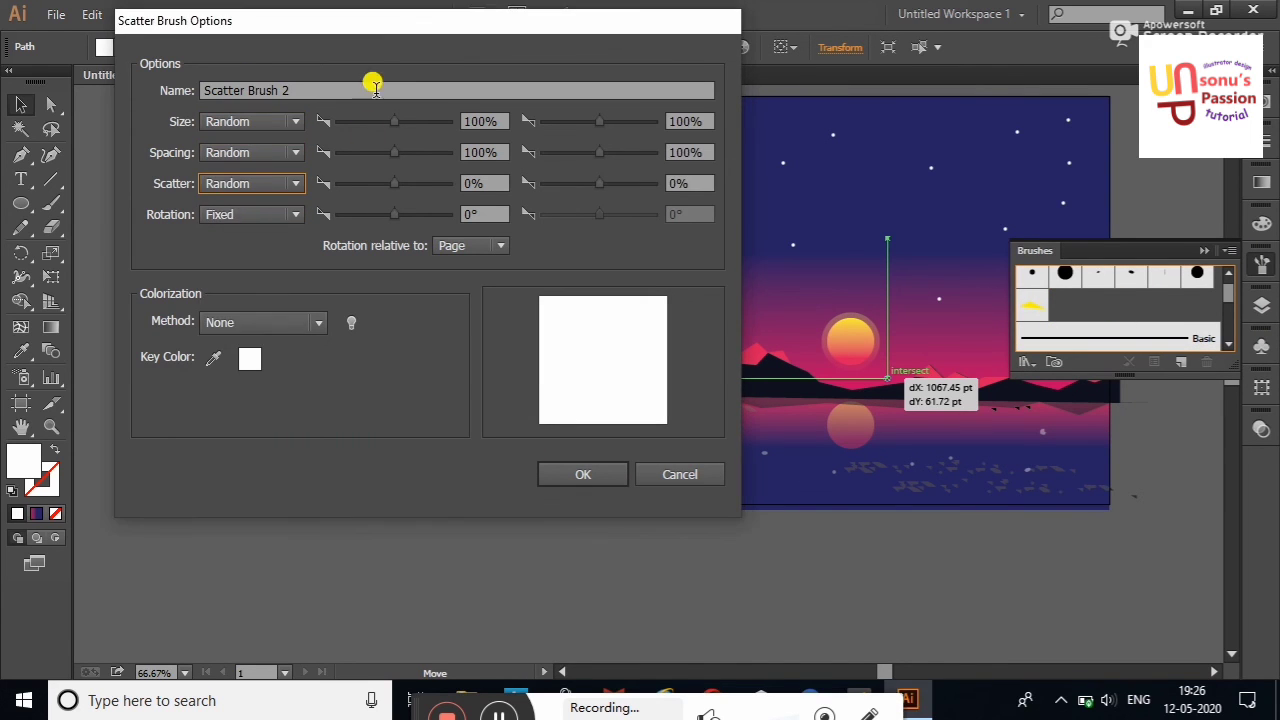
# Set both size and both spacing limits to 10%, and the scatter range to 20% and -350%.
pyautogui.moveTo(385, 20)
pyautogui.mouseDown()
pyautogui.moveTo(880, 42)
pyautogui.moveTo(811, 38)
pyautogui.mouseUp()
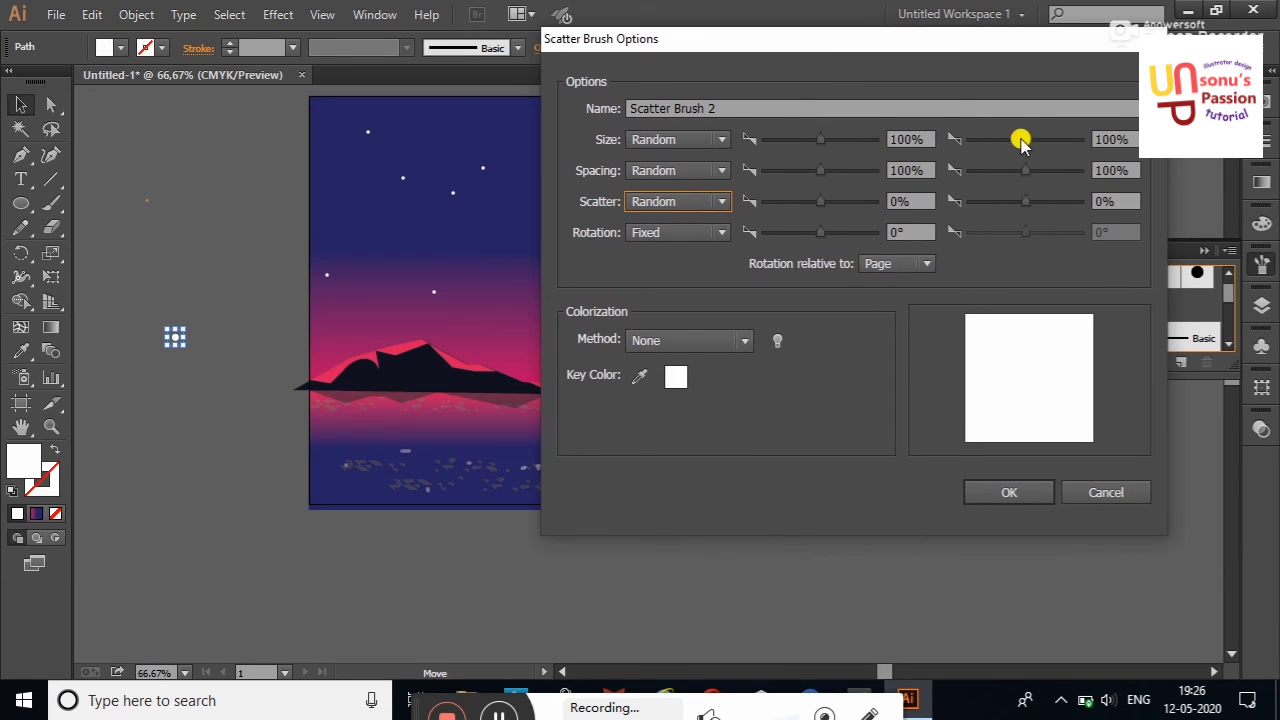
pyautogui.moveTo(1020, 143); pyautogui.dragTo(970, 170)
pyautogui.click(1097, 201)
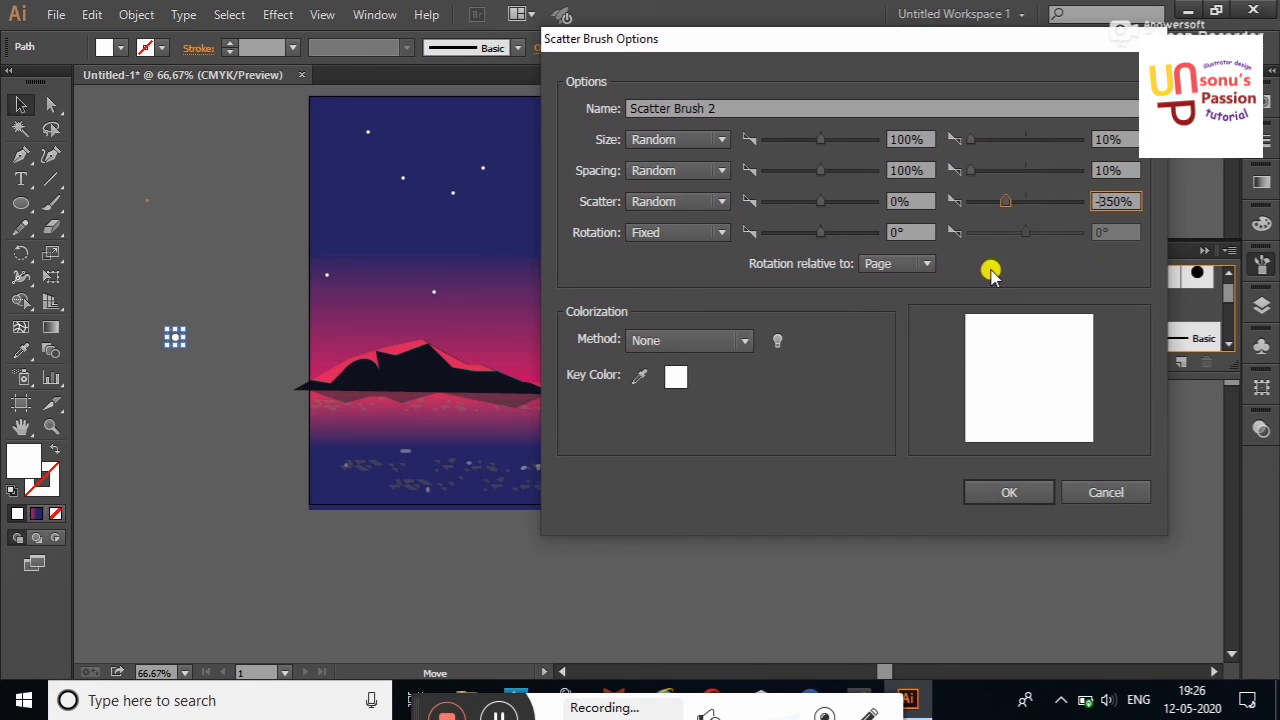
pyautogui.moveTo(820, 170); pyautogui.dragTo(617, 190)
pyautogui.moveTo(820, 140); pyautogui.dragTo(714, 148)
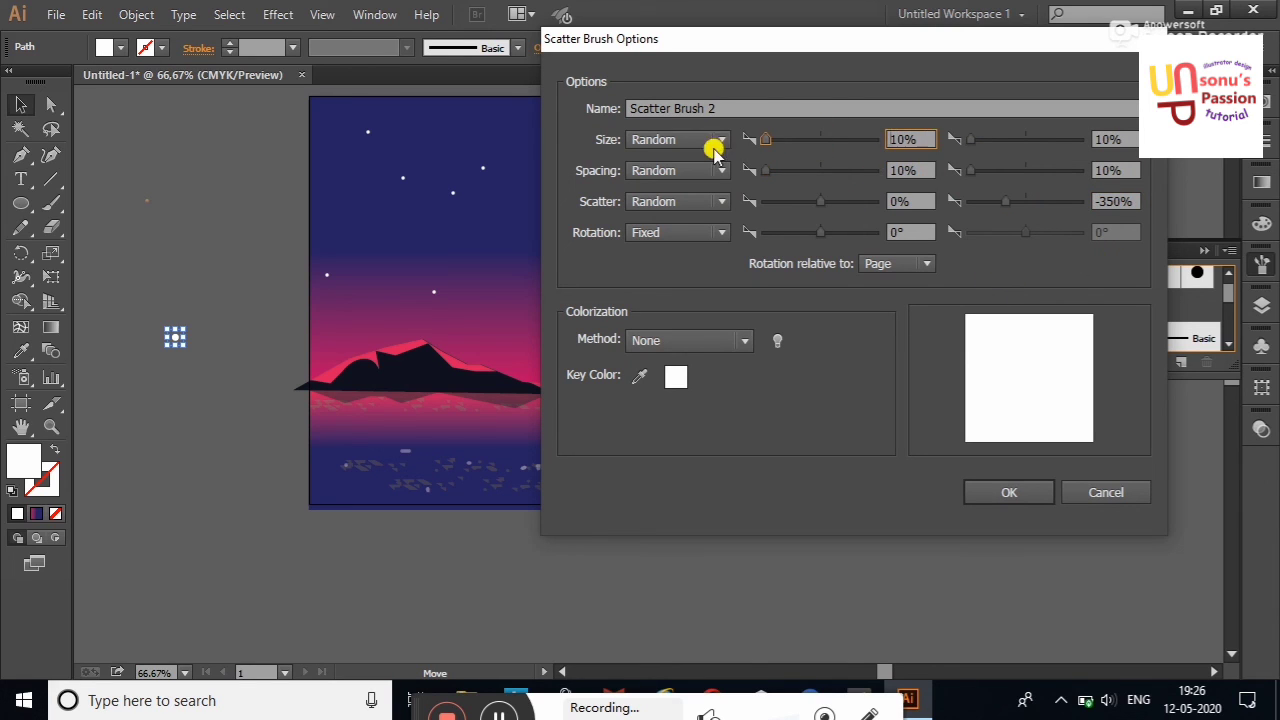
pyautogui.click(896, 200)
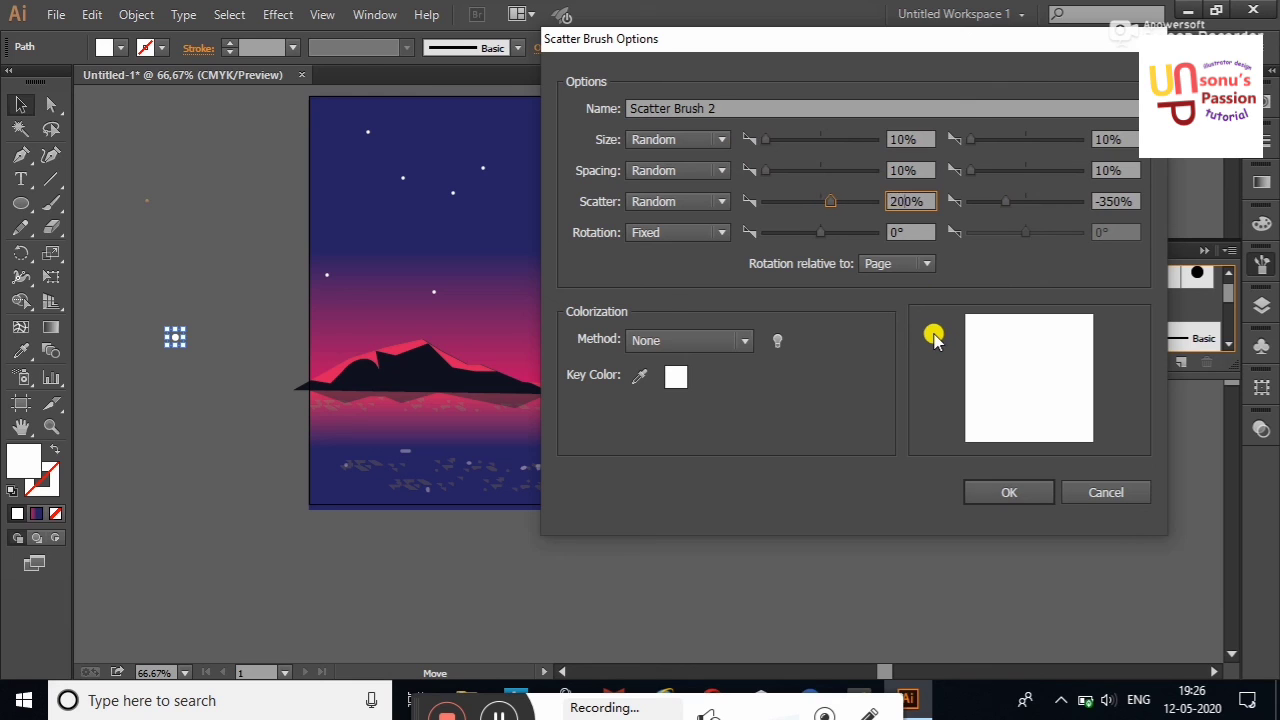
# Set the scatter brush's colorization method to Tints and save the brush.
pyautogui.click(742, 340)
pyautogui.click(682, 392)
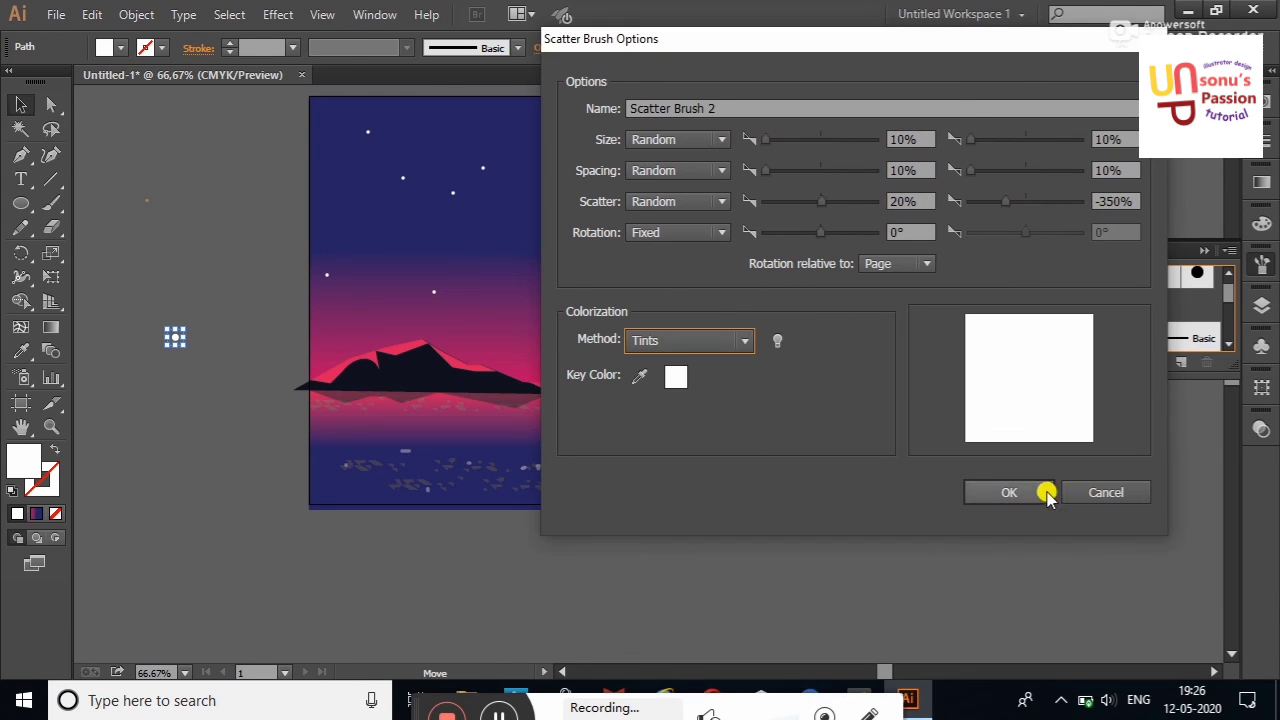
pyautogui.click(1040, 492)
# Paint one slightly rising stroke across the upper-left sky with the new scatter brush.
pyautogui.press('b')
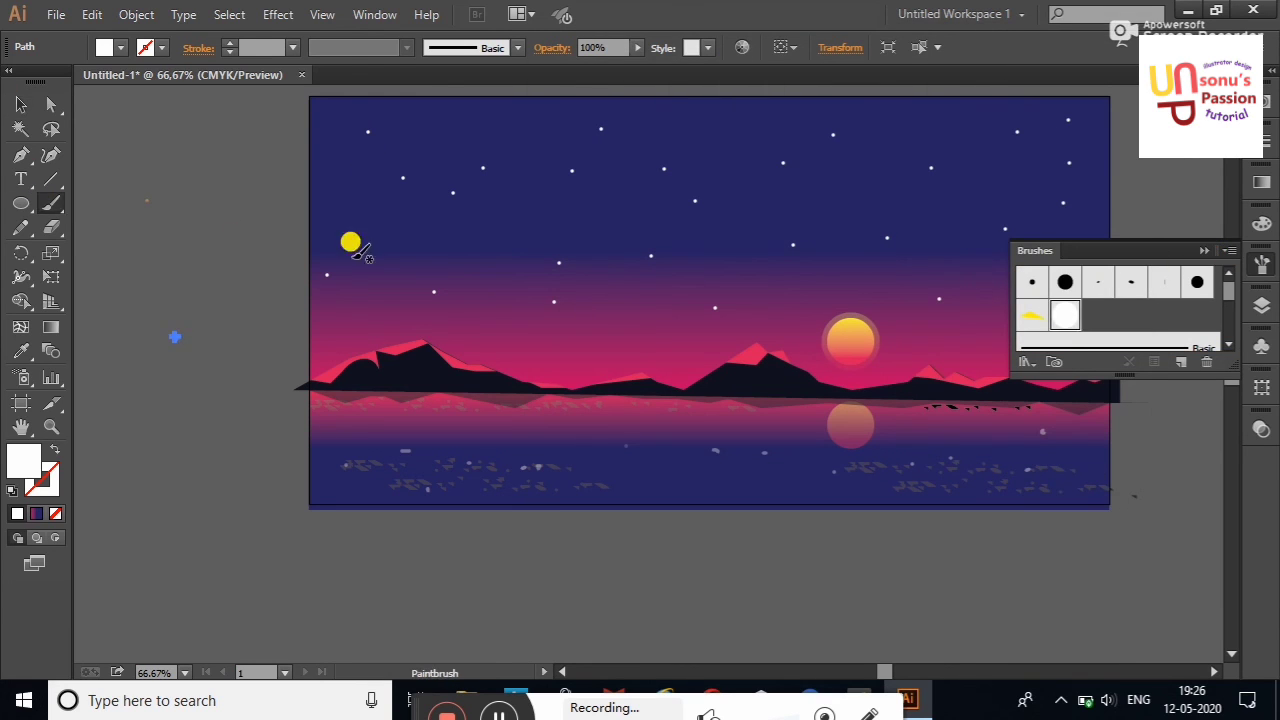
pyautogui.moveTo(311, 225); pyautogui.dragTo(566, 180)
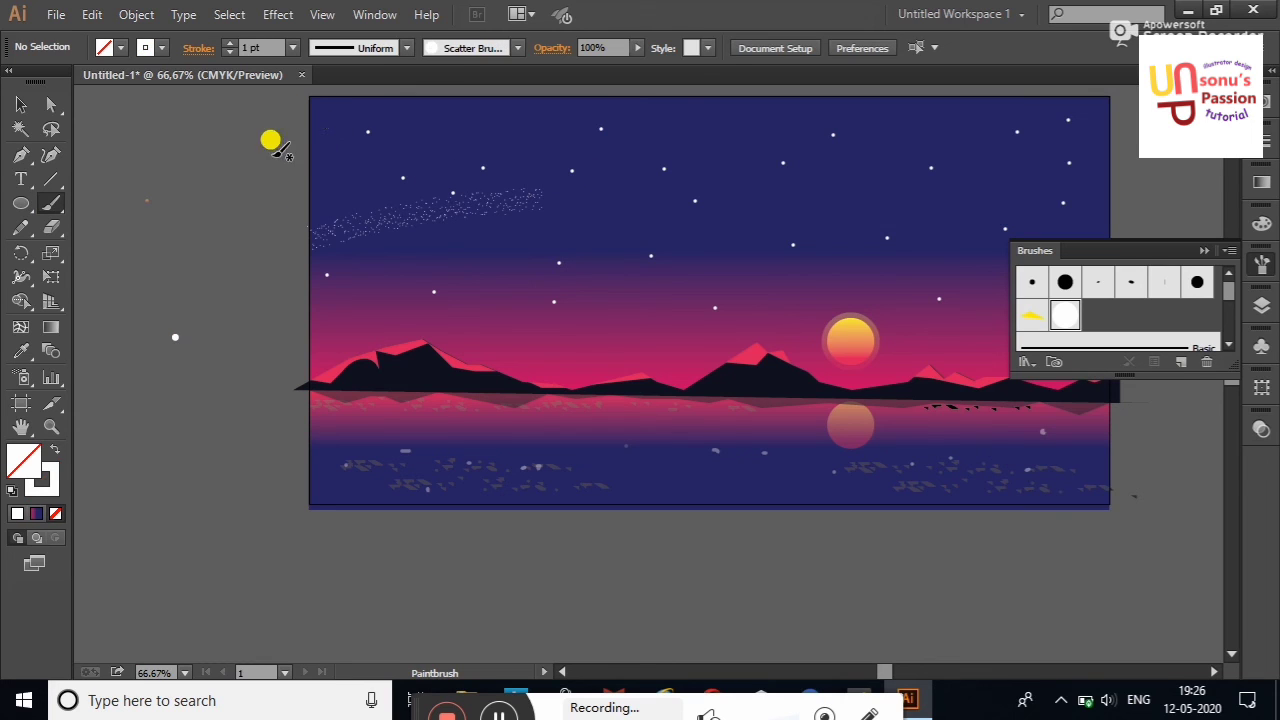
# Paint further dense strokes of white dots across the whole sky with the scatter brush.
pyautogui.moveTo(300, 195)
pyautogui.mouseDown()
pyautogui.moveTo(666, 122)
pyautogui.moveTo(880, 142)
pyautogui.mouseUp()
pyautogui.moveTo(276, 180)
pyautogui.mouseDown()
pyautogui.moveTo(825, 169)
pyautogui.moveTo(875, 187)
pyautogui.mouseUp()
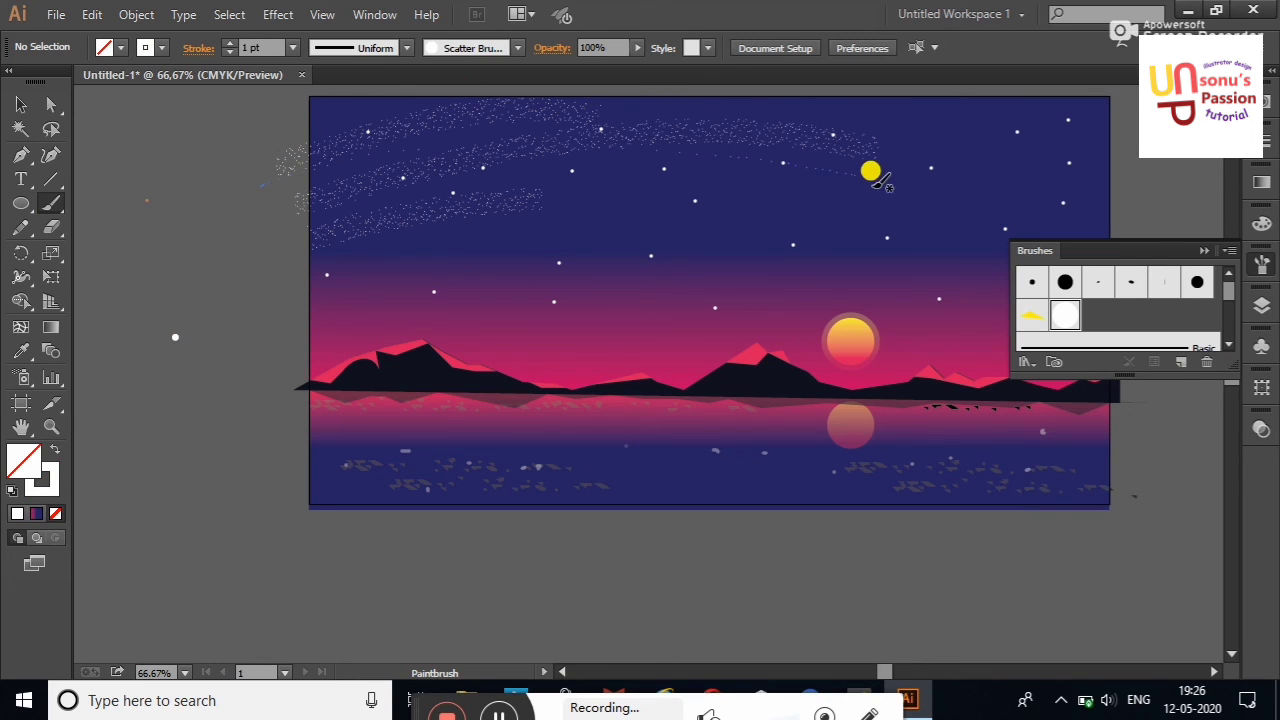
pyautogui.moveTo(262, 218)
pyautogui.mouseDown()
pyautogui.moveTo(562, 87)
pyautogui.moveTo(611, 117)
pyautogui.mouseUp()
pyautogui.moveTo(295, 114)
pyautogui.mouseDown()
pyautogui.moveTo(366, 128)
pyautogui.moveTo(331, 82)
pyautogui.moveTo(311, 130)
pyautogui.moveTo(434, 99)
pyautogui.mouseUp()
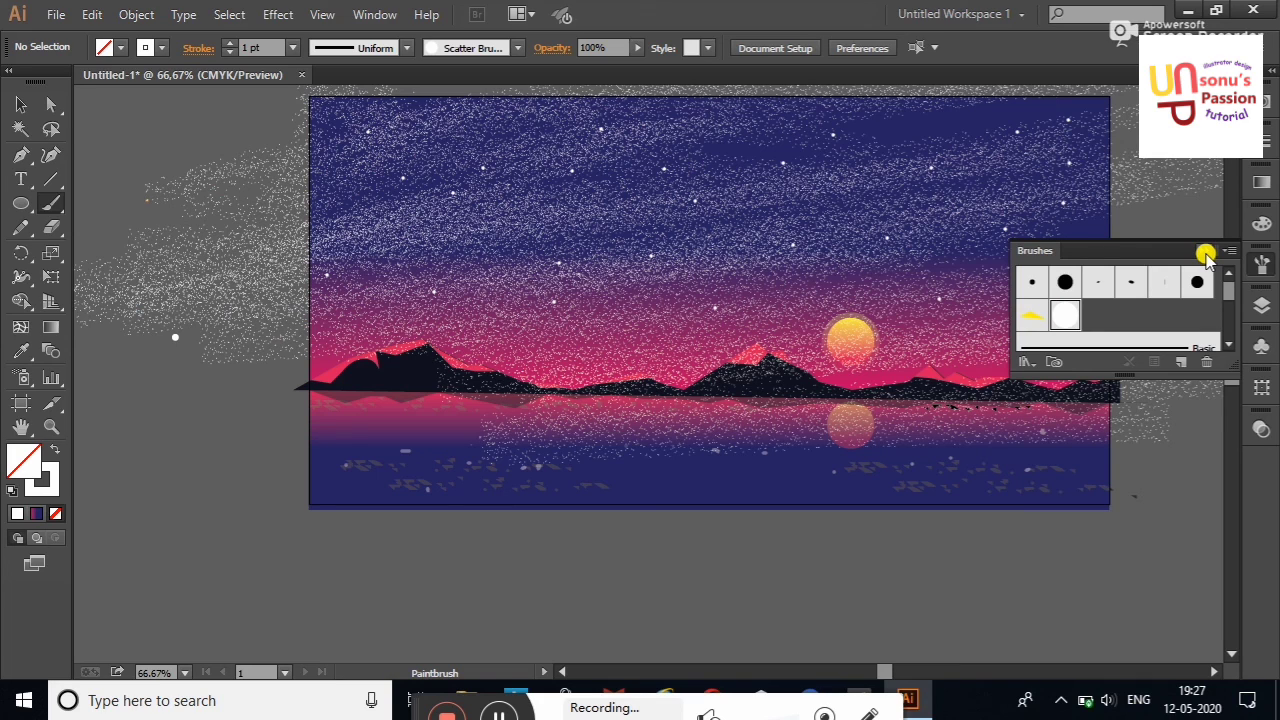
# Undo the scatter strokes one after another, back to the first one across the upper-left sky.
pyautogui.rightClick(214, 447)
pyautogui.click(251, 208)
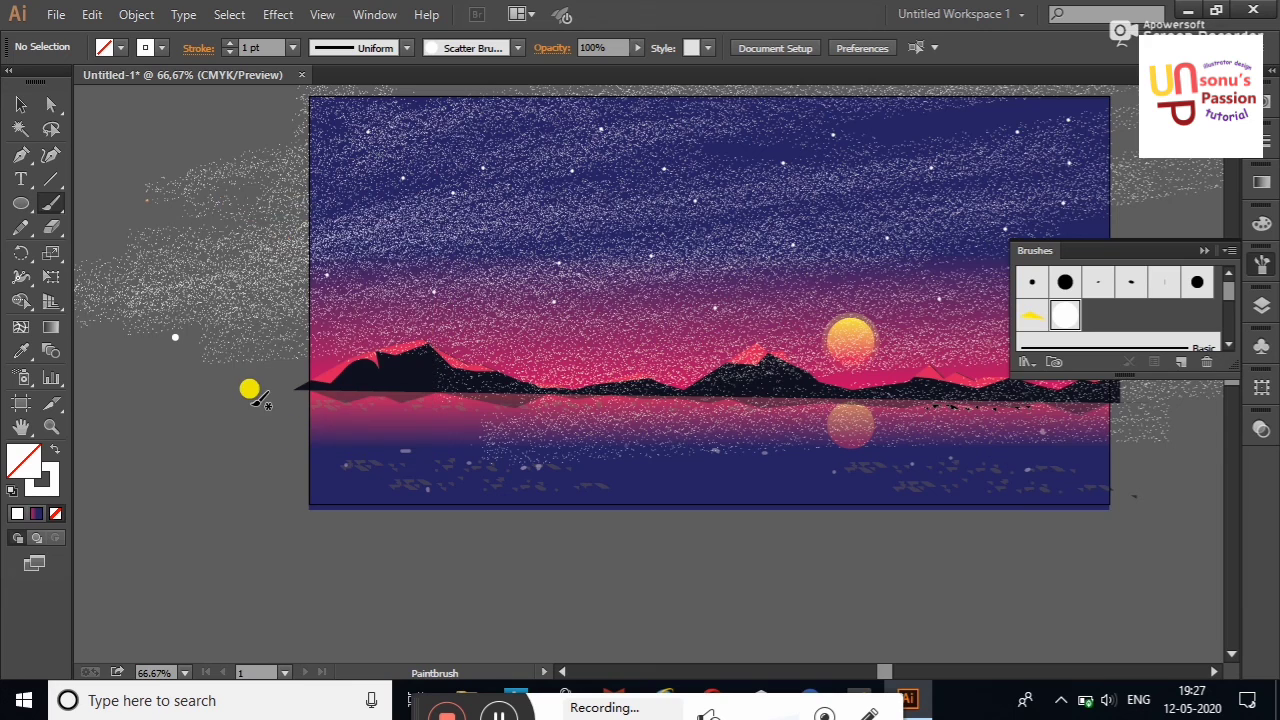
pyautogui.rightClick(252, 405)
pyautogui.click(264, 415)
pyautogui.rightClick(221, 399)
pyautogui.click(236, 416)
pyautogui.rightClick(244, 404)
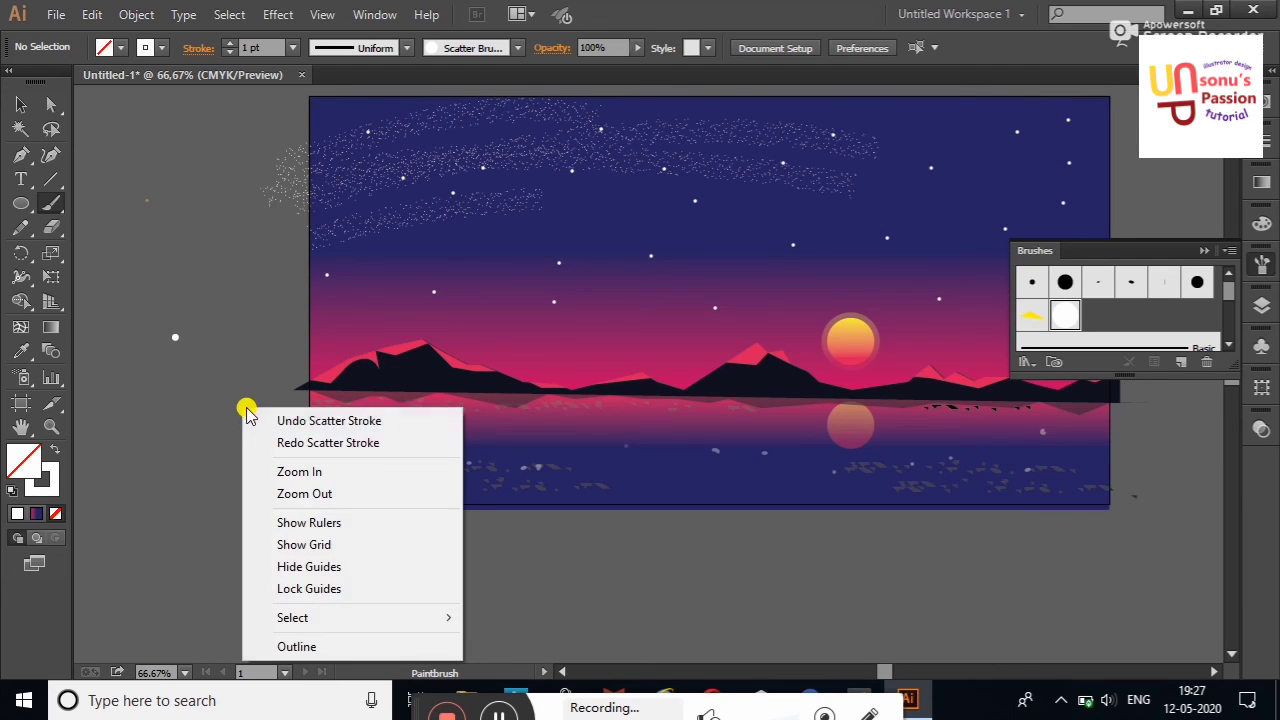
pyautogui.click(256, 416)
pyautogui.rightClick(257, 405)
pyautogui.click(292, 412)
pyautogui.rightClick(290, 398)
pyautogui.click(306, 420)
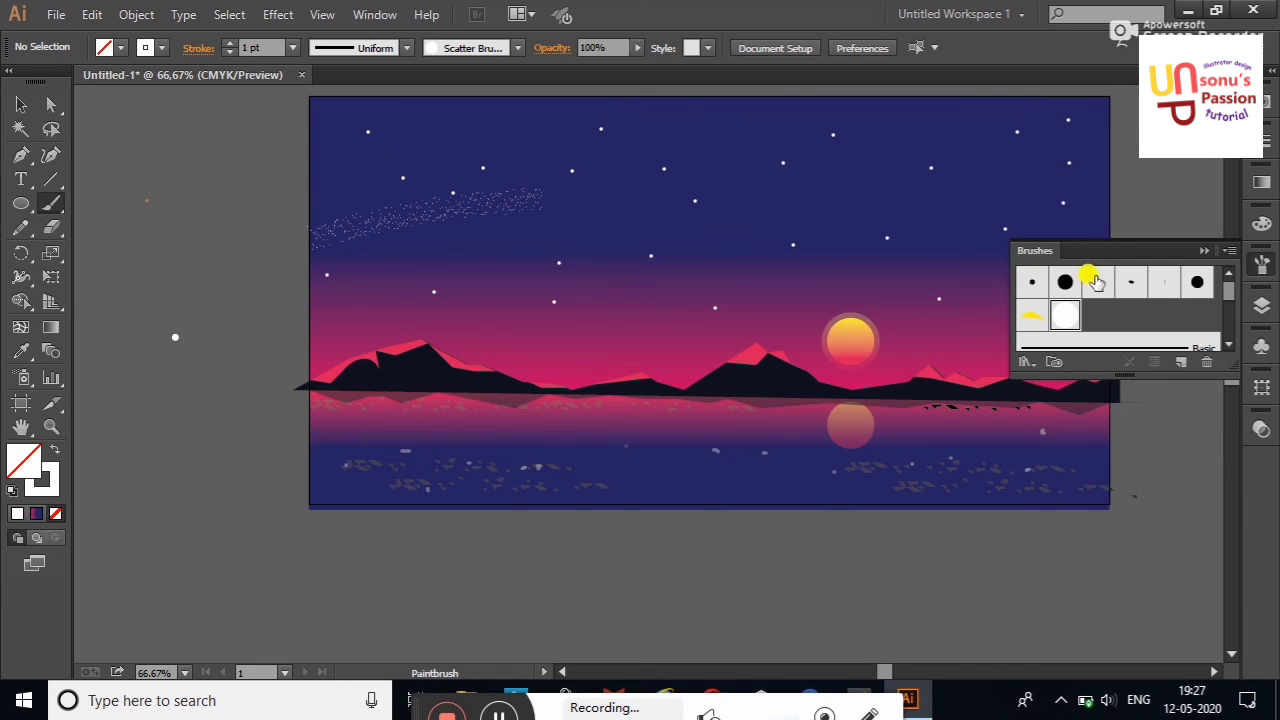
# Change the white scatter brush to size 71%/10%, spacing 173%/224% and scatter 20%/-1000%, and apply the changes to existing strokes.
pyautogui.doubleClick(1068, 316)
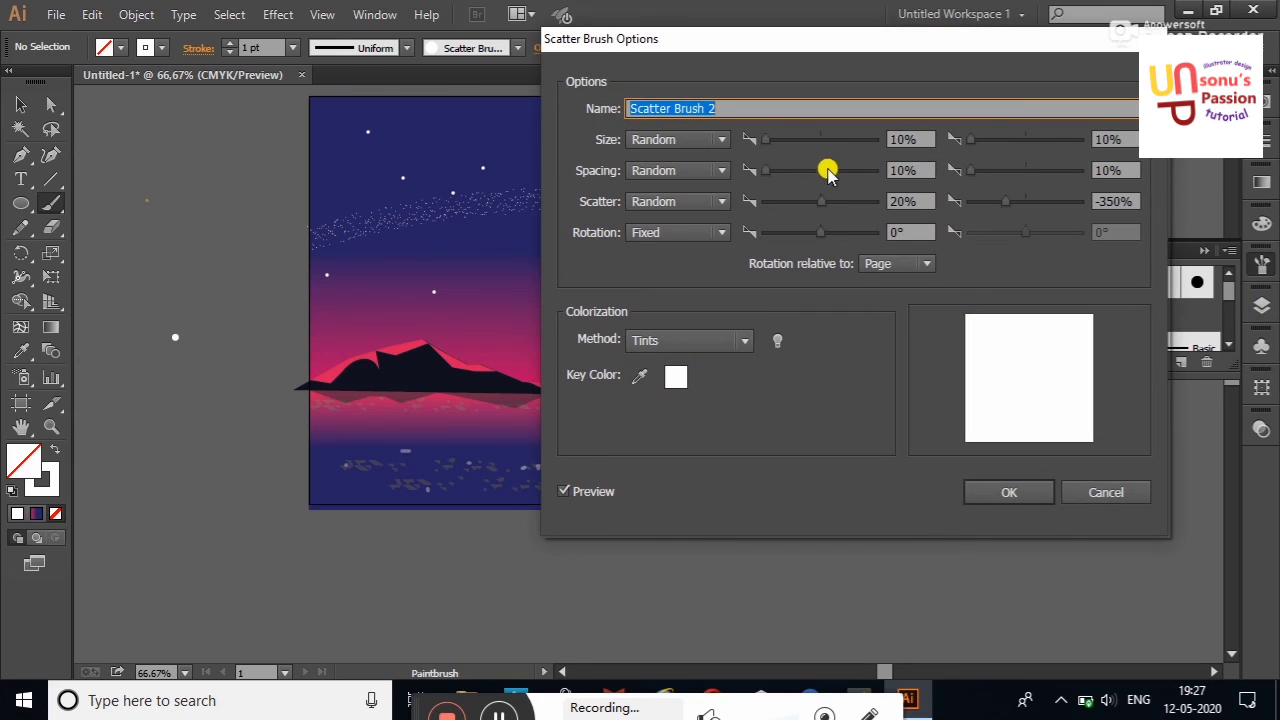
pyautogui.moveTo(768, 171); pyautogui.dragTo(823, 172)
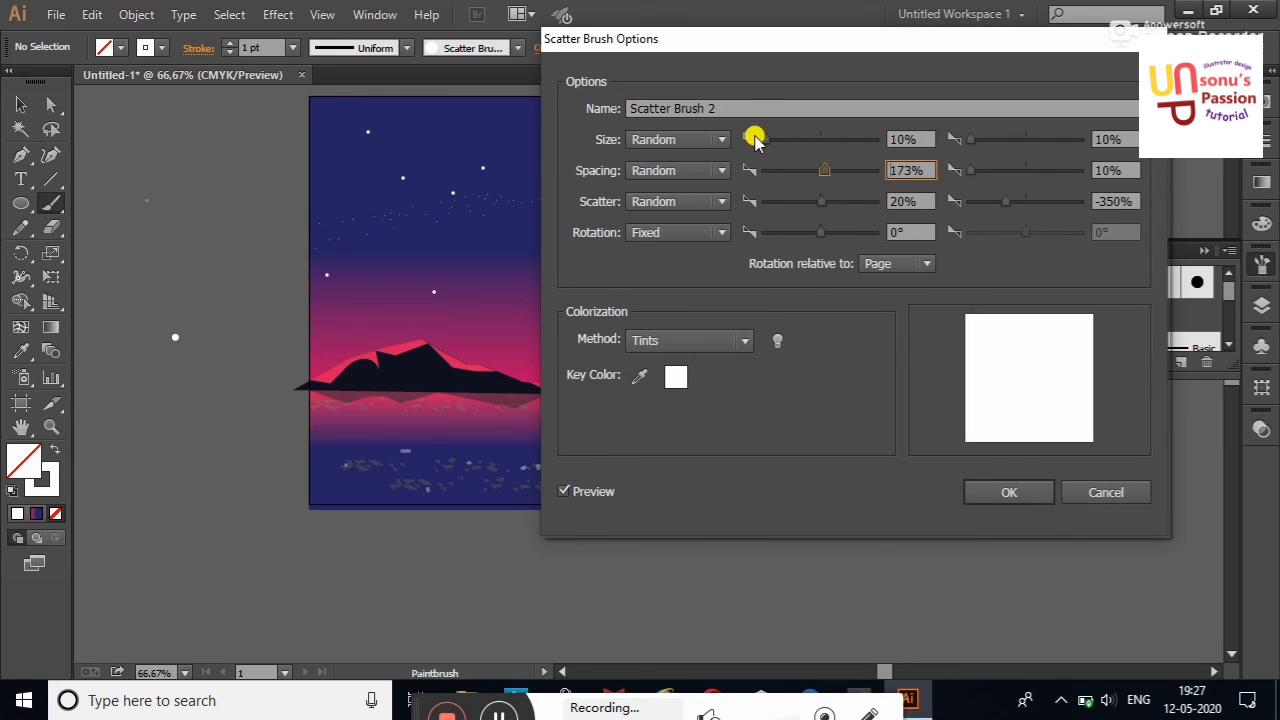
pyautogui.moveTo(766, 141); pyautogui.dragTo(803, 144)
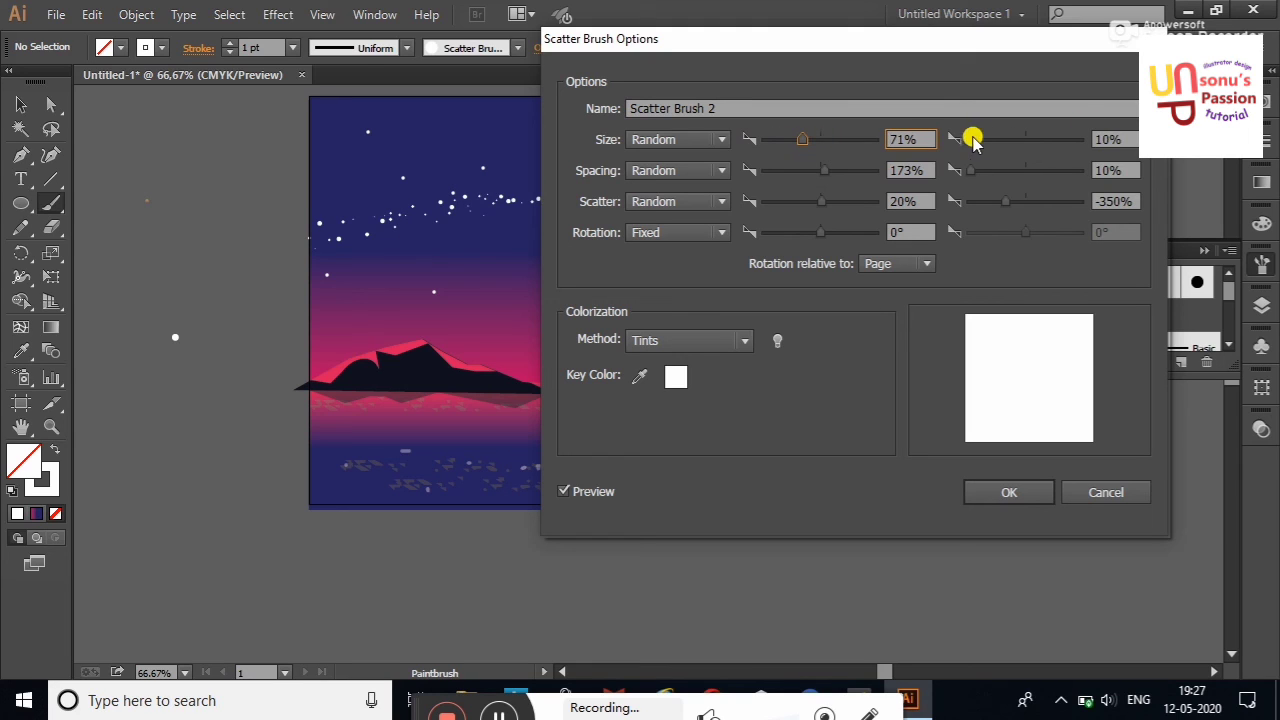
pyautogui.moveTo(973, 141); pyautogui.dragTo(1031, 175)
pyautogui.moveTo(1029, 206); pyautogui.dragTo(958, 206)
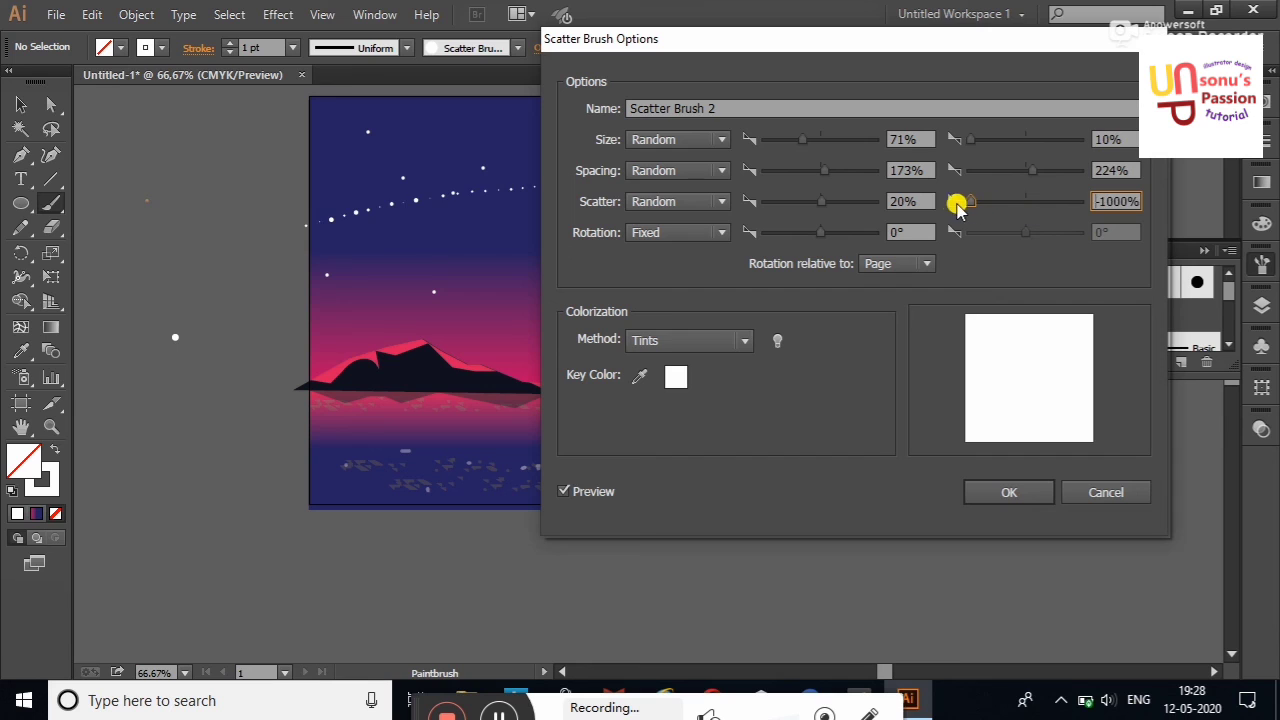
pyautogui.click(982, 490)
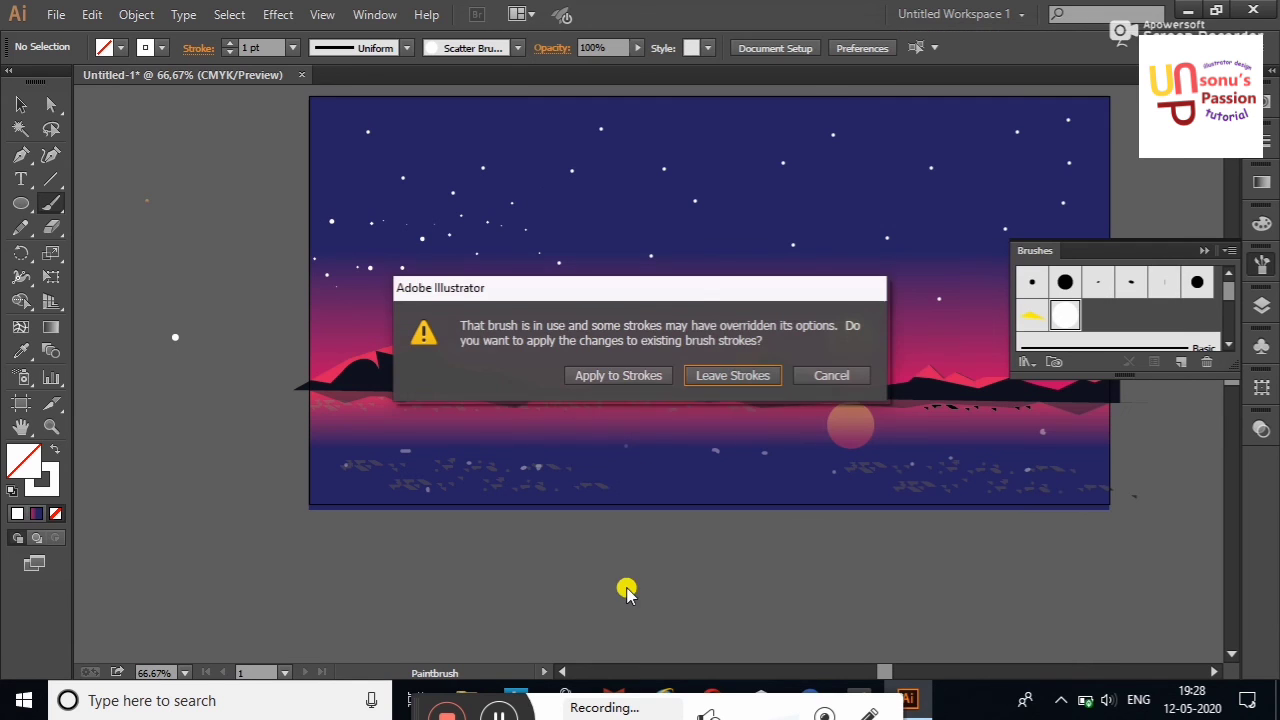
pyautogui.click(622, 377)
# Paint more scattered stars across the upper middle sky and the lower sky around the sun.
pyautogui.moveTo(857, 146)
pyautogui.mouseDown()
pyautogui.moveTo(681, 147)
pyautogui.moveTo(735, 225)
pyautogui.moveTo(666, 131)
pyautogui.moveTo(881, 145)
pyautogui.mouseUp()
pyautogui.moveTo(735, 258); pyautogui.dragTo(738, 260)
pyautogui.click(1204, 251)
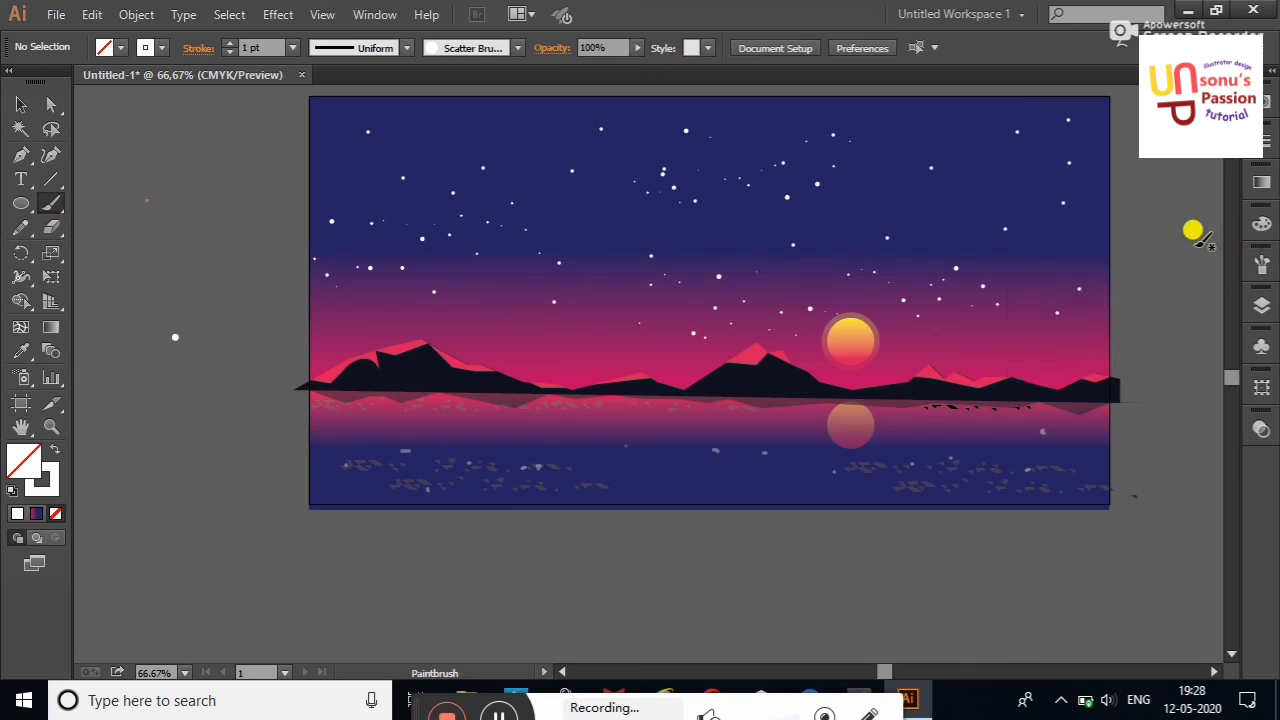
# Paint more scattered white stars across the upper sky, from the upper-left corner to the right edge.
pyautogui.moveTo(412, 107)
pyautogui.mouseDown()
pyautogui.moveTo(1039, 109)
pyautogui.moveTo(941, 193)
pyautogui.moveTo(988, 205)
pyautogui.moveTo(1057, 262)
pyautogui.moveTo(1098, 132)
pyautogui.moveTo(1094, 249)
pyautogui.mouseUp()
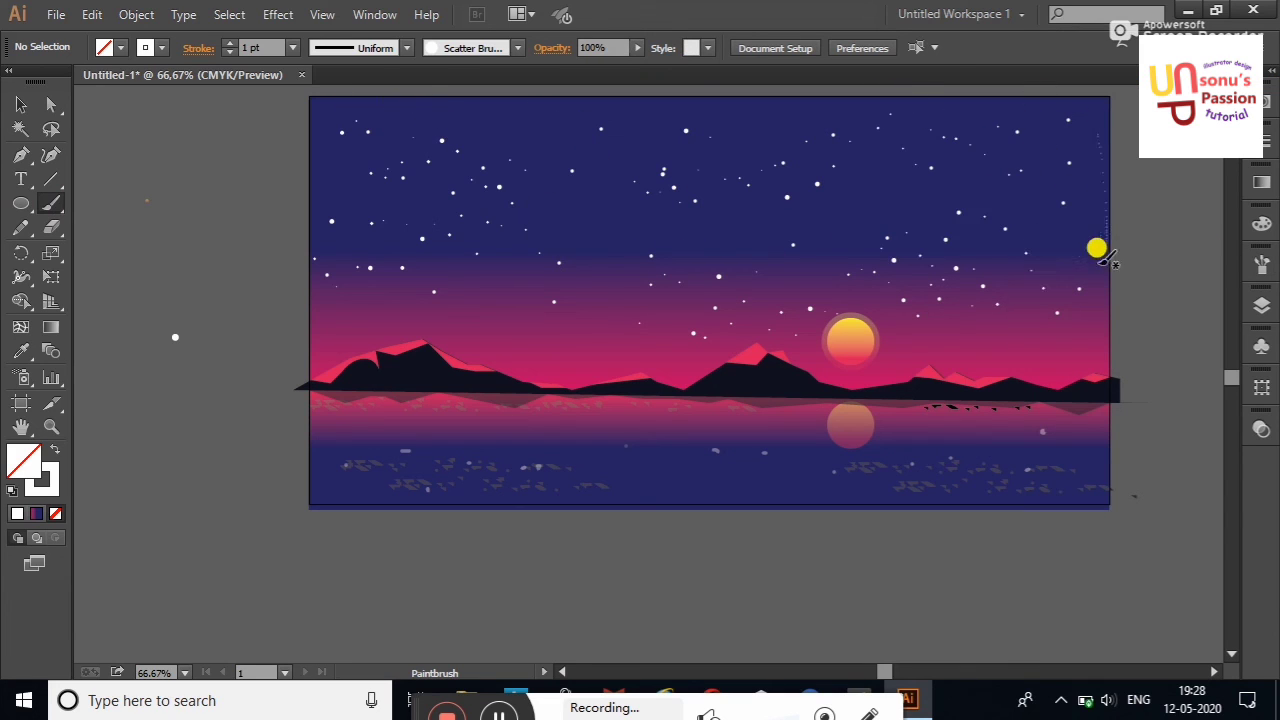
pyautogui.moveTo(321, 104); pyautogui.dragTo(414, 94)
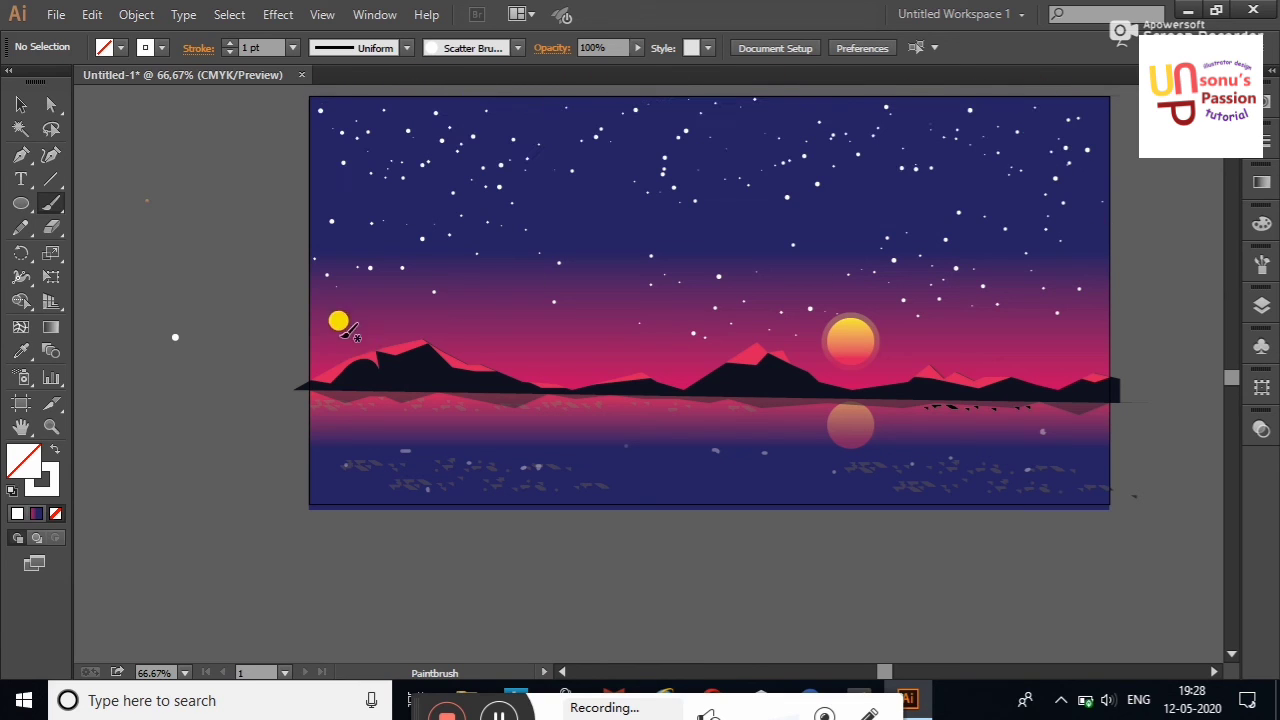
# Try scatter-brush star strokes across the lower sky above the mountains, and undo each of them.
pyautogui.moveTo(330, 350); pyautogui.dragTo(387, 313)
pyautogui.moveTo(522, 338); pyautogui.dragTo(586, 323)
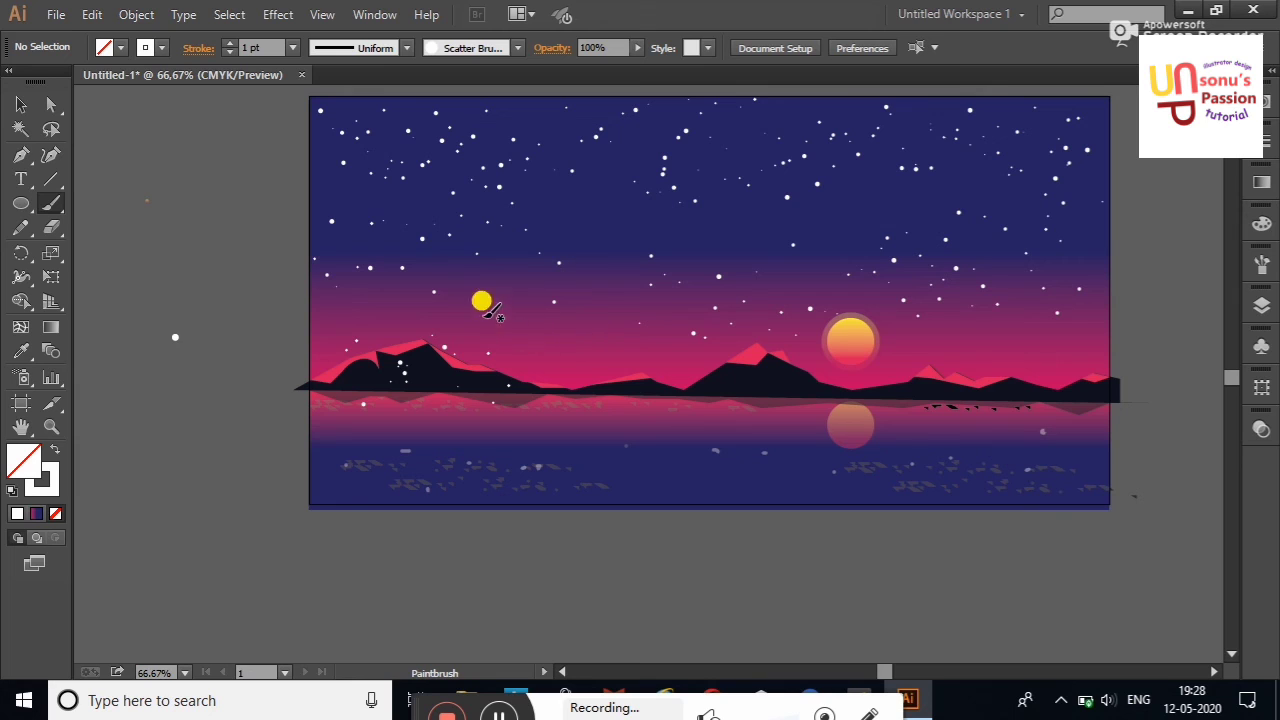
pyautogui.rightClick(118, 242)
pyautogui.click(214, 263)
pyautogui.moveTo(344, 246)
pyautogui.mouseDown()
pyautogui.moveTo(1034, 383)
pyautogui.moveTo(1015, 274)
pyautogui.mouseUp()
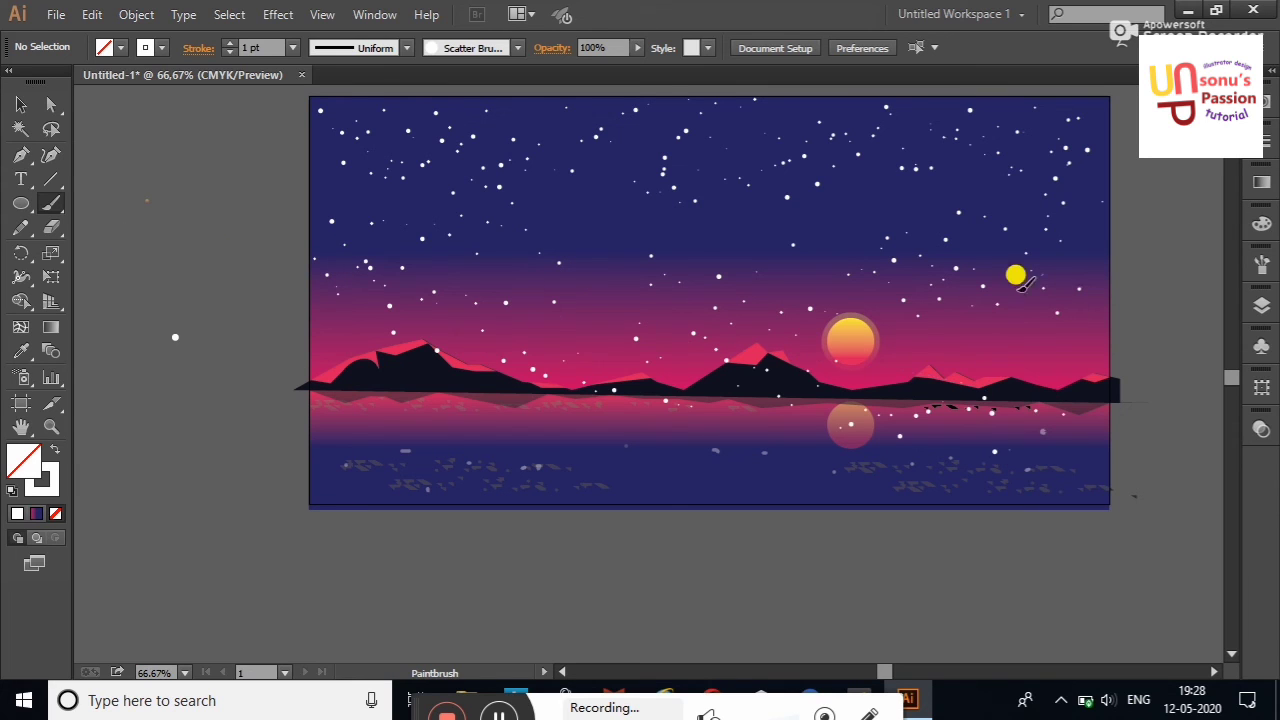
pyautogui.rightClick(250, 268)
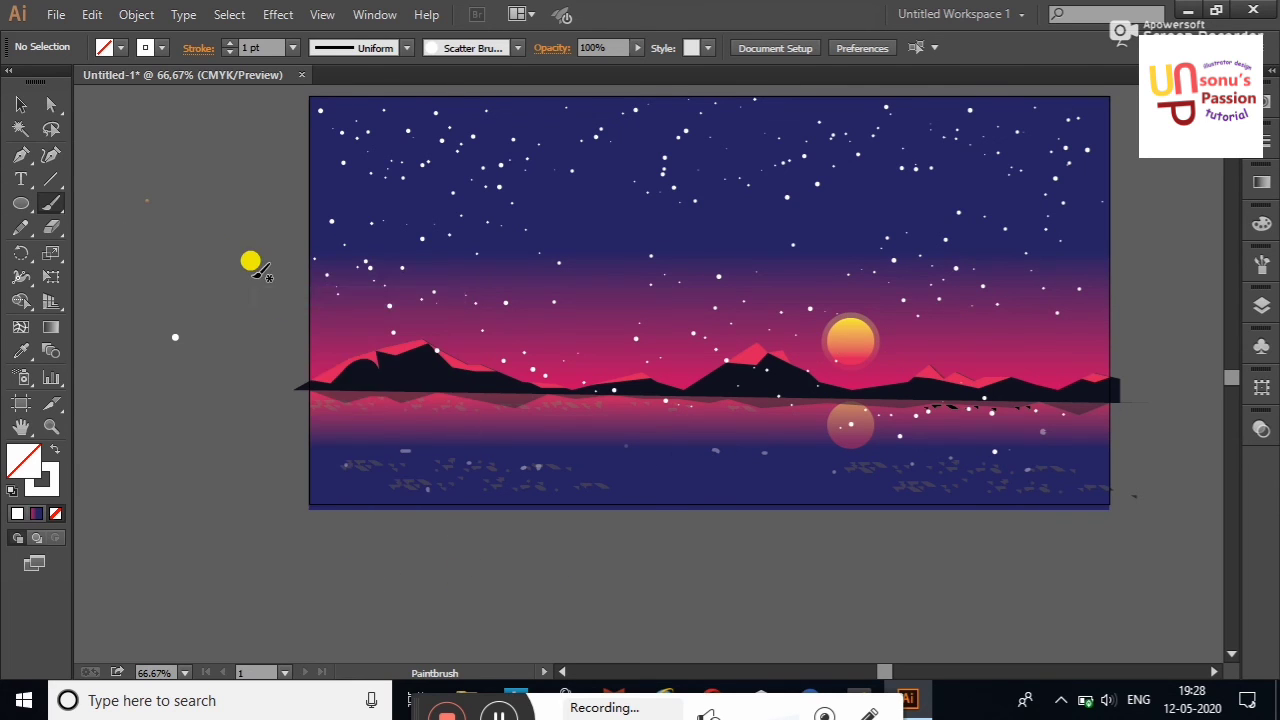
pyautogui.click(286, 287)
# Set the brush opacity to 28% and paint a scatter stroke of faint star reflections across the water.
pyautogui.click(637, 47)
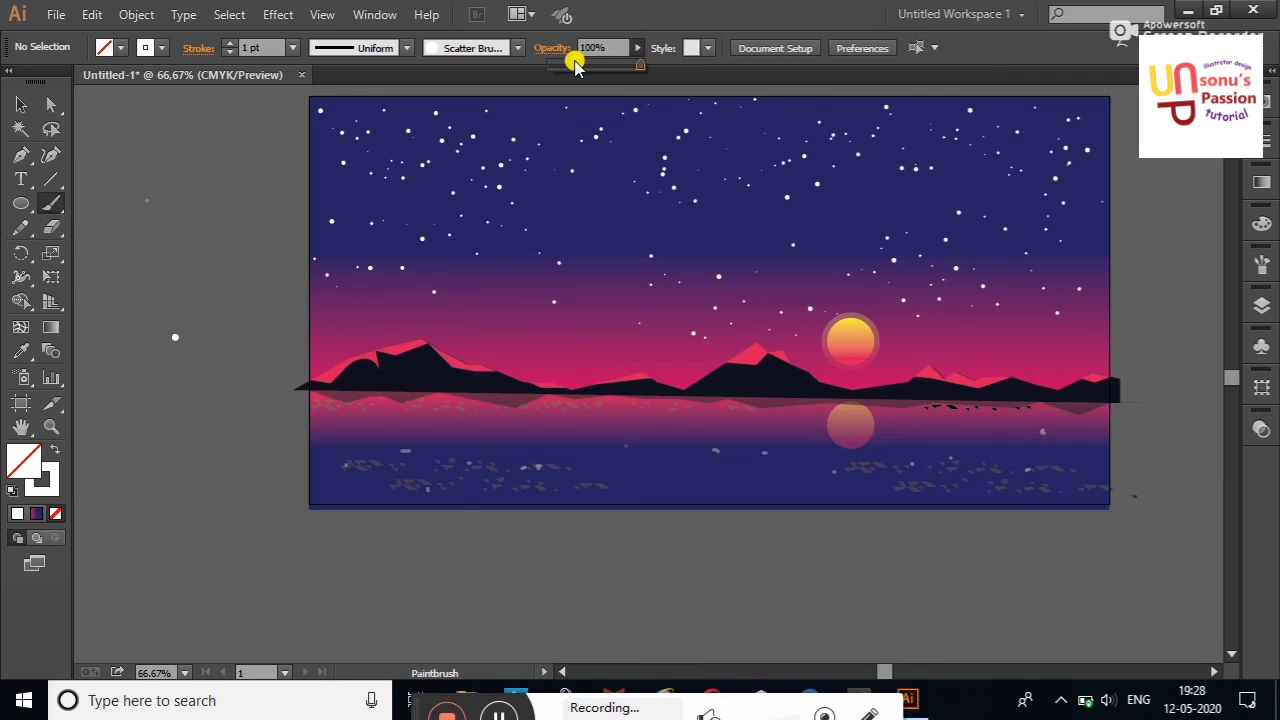
pyautogui.click(574, 64)
pyautogui.moveTo(345, 420)
pyautogui.mouseDown()
pyautogui.moveTo(488, 428)
pyautogui.moveTo(580, 453)
pyautogui.moveTo(1053, 451)
pyautogui.mouseUp()
# Try a plain white fill on the sun's inner circle and undo the swatch change.
pyautogui.click(17, 104)
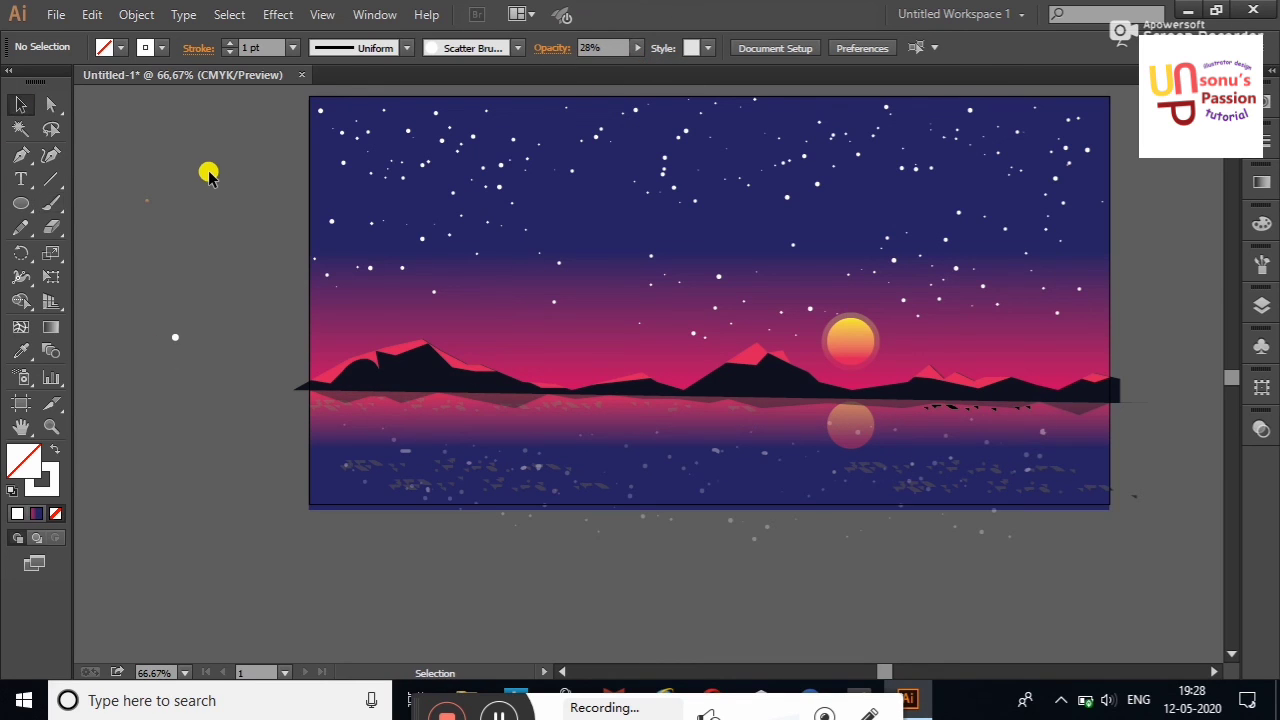
pyautogui.click(849, 338)
pyautogui.click(112, 47)
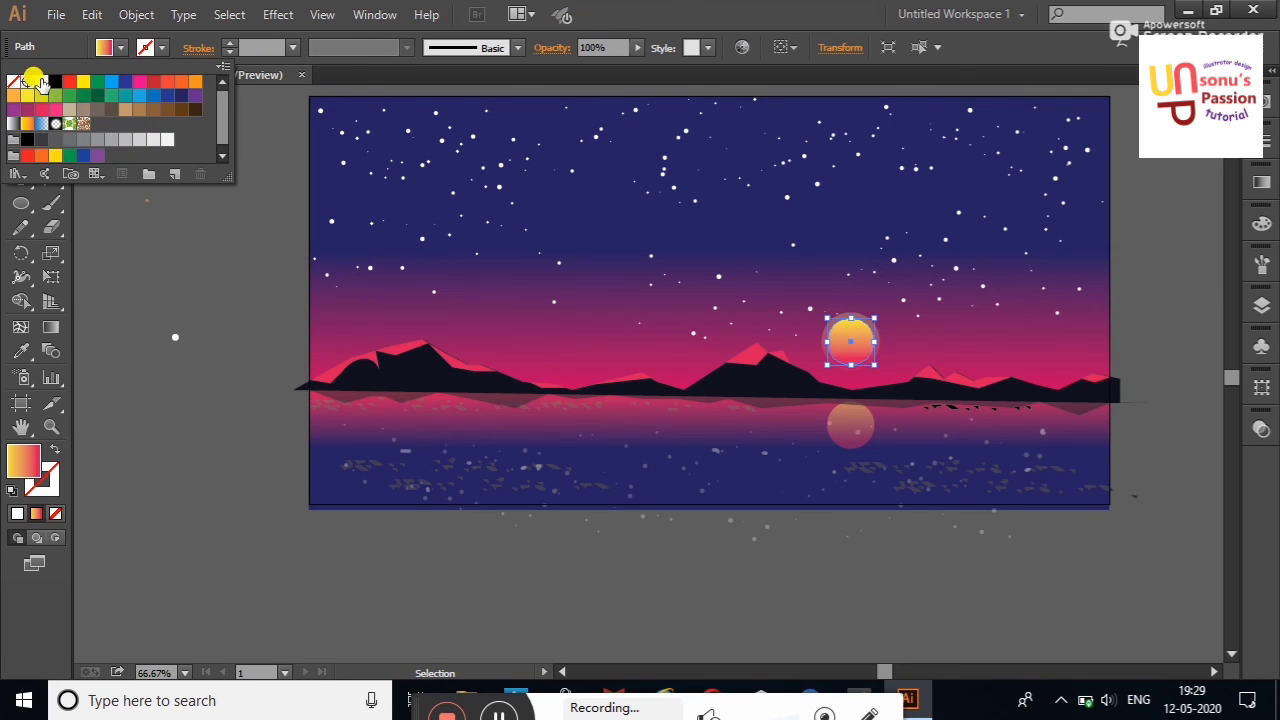
pyautogui.click(34, 80)
pyautogui.click(177, 250)
pyautogui.rightClick(180, 249)
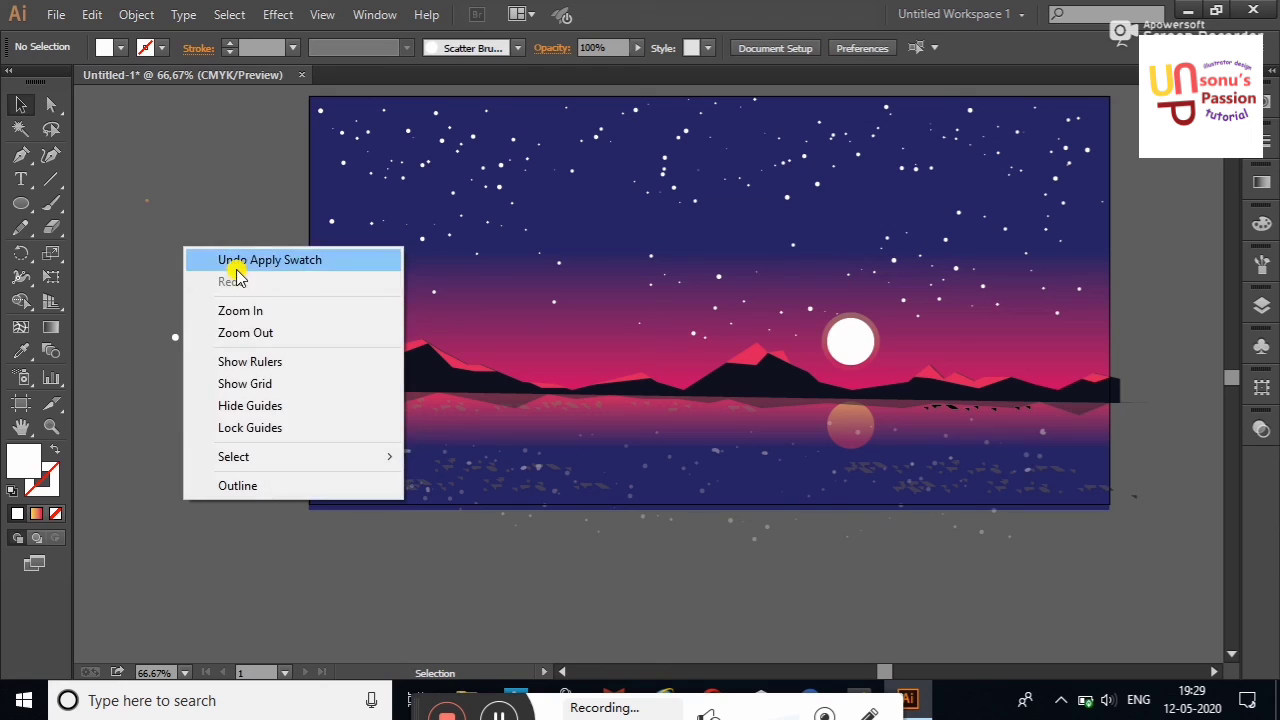
pyautogui.click(237, 262)
pyautogui.click(198, 210)
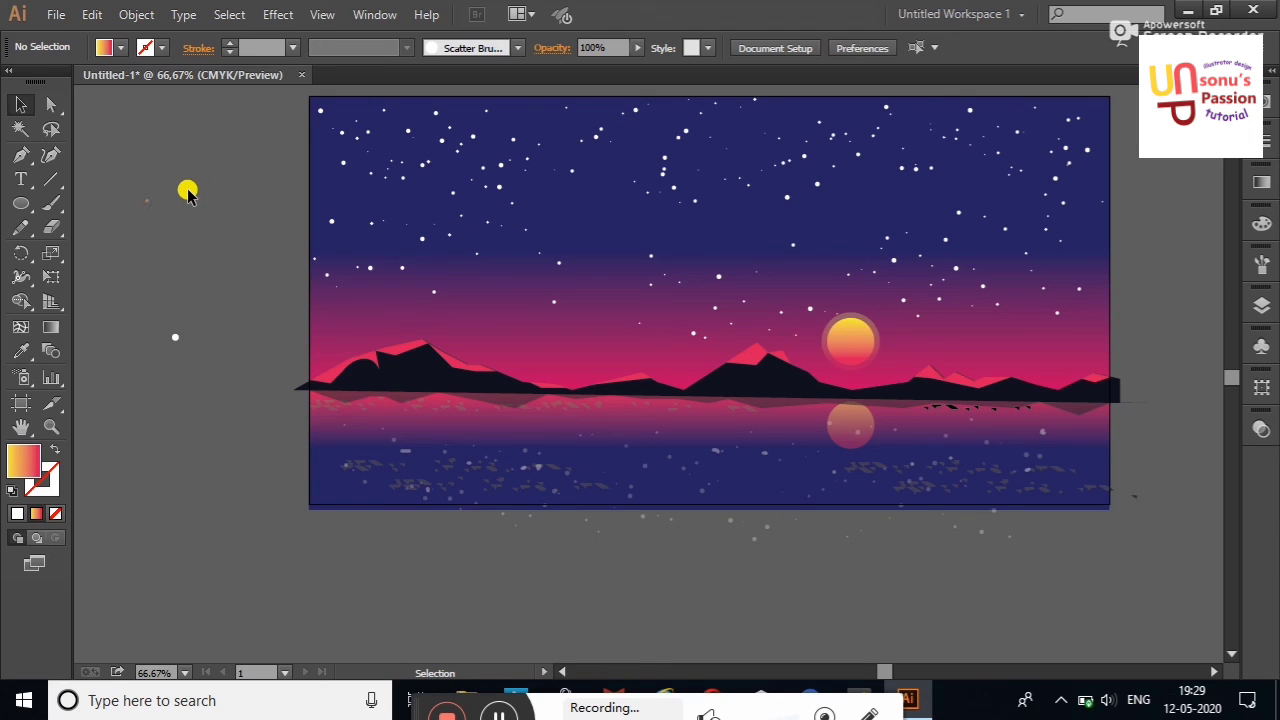